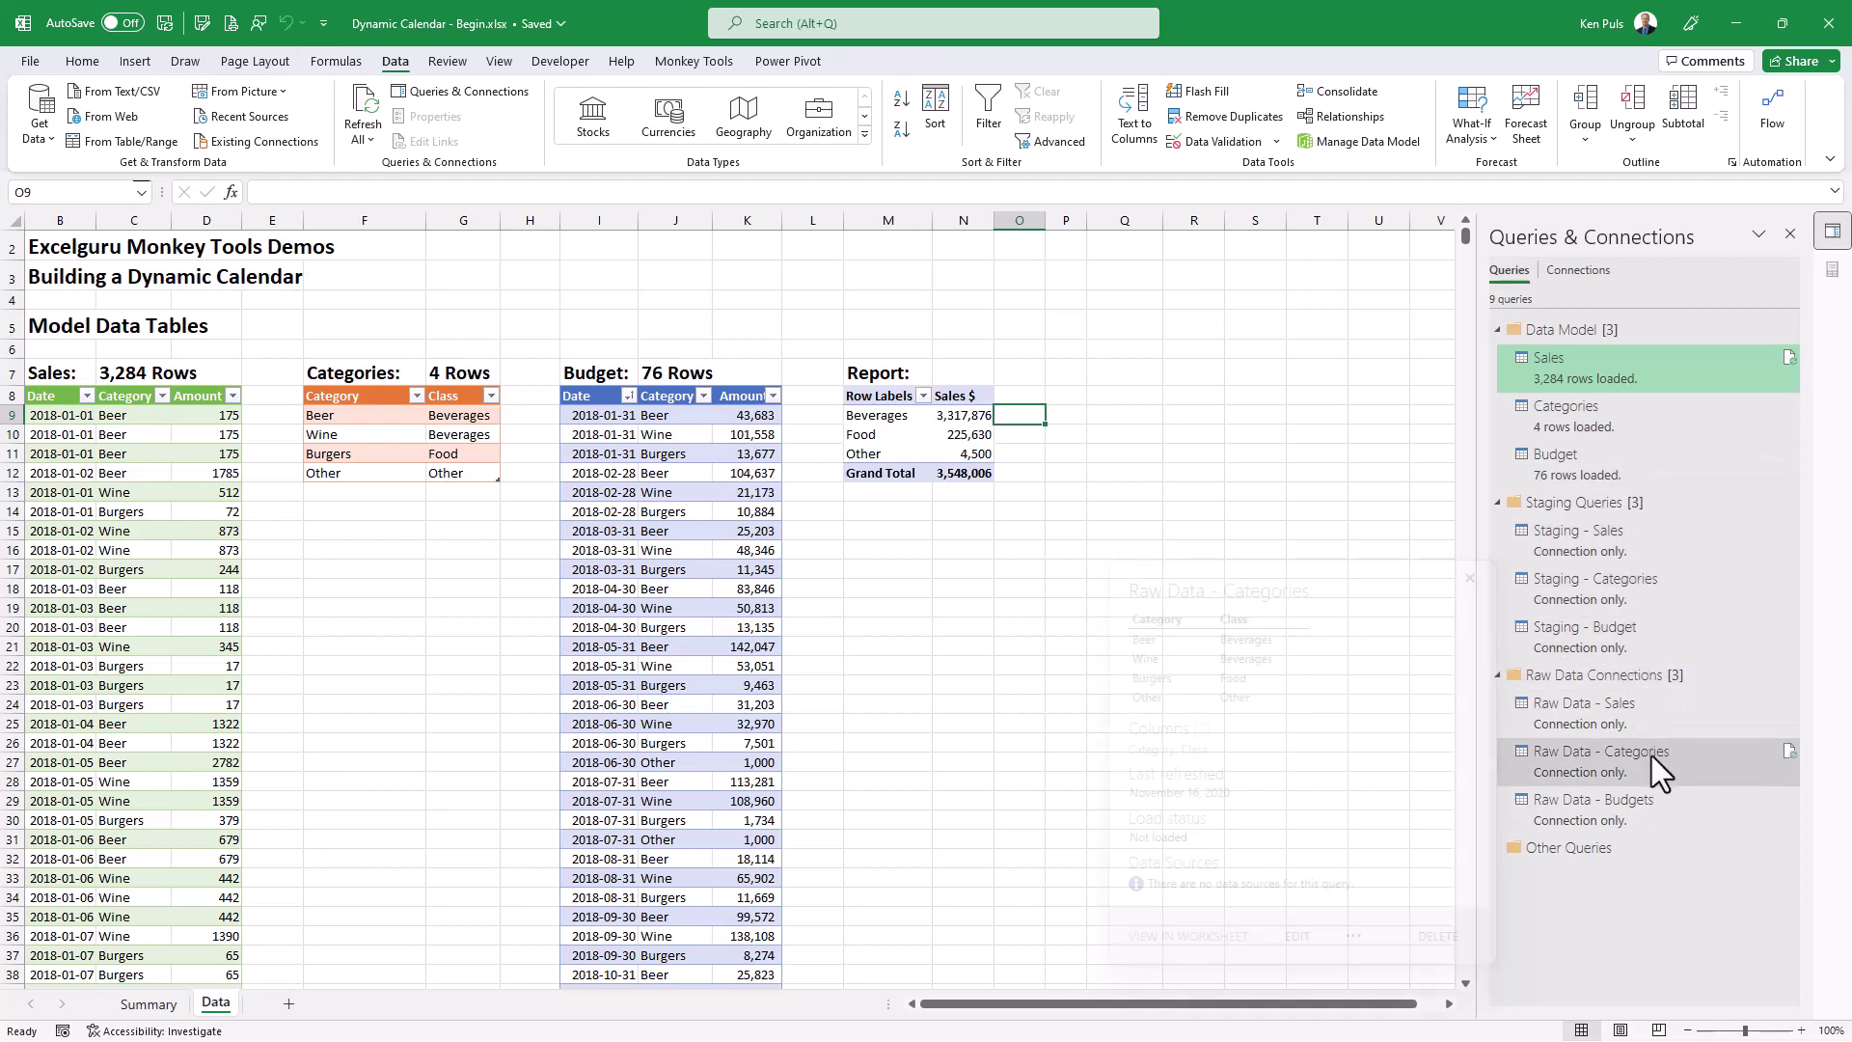
Examine the Sales, Raw Data - Sales and Staging - Sales queries and the query dependencies in the Power Query Editor
double_click(1571, 375)
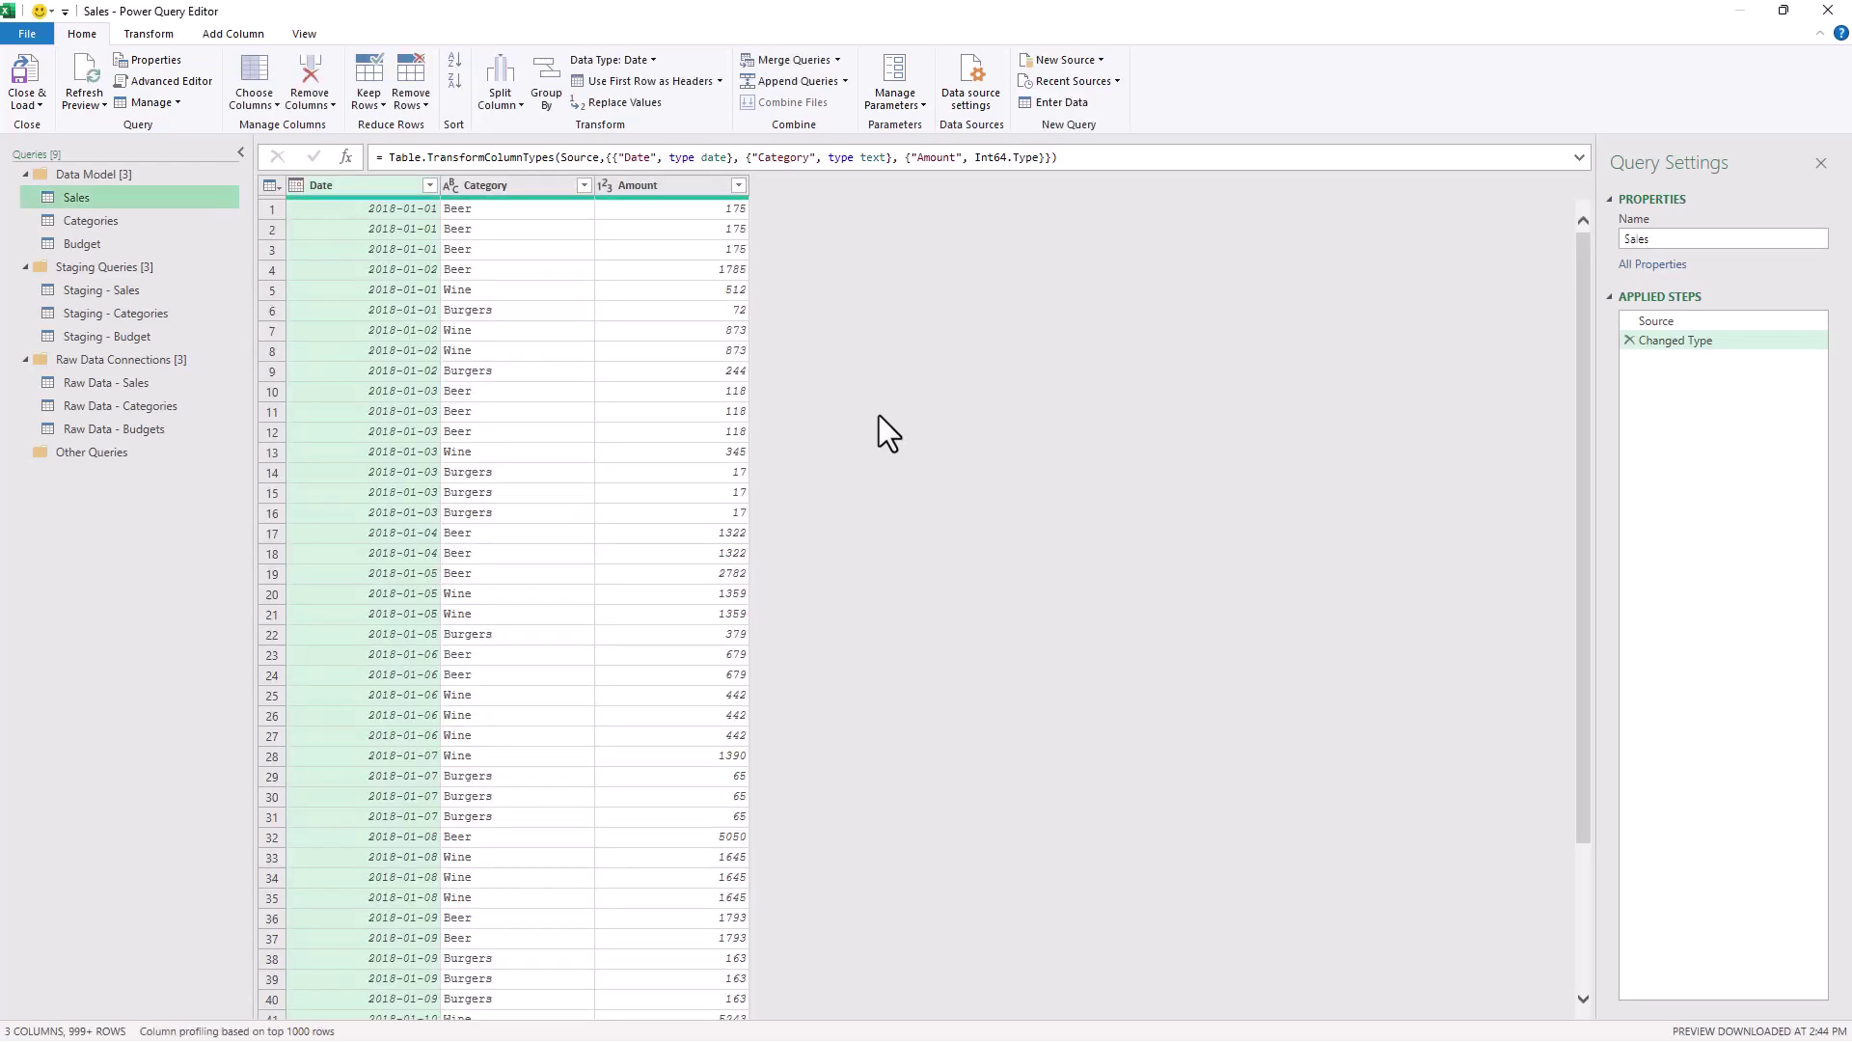
click(147, 386)
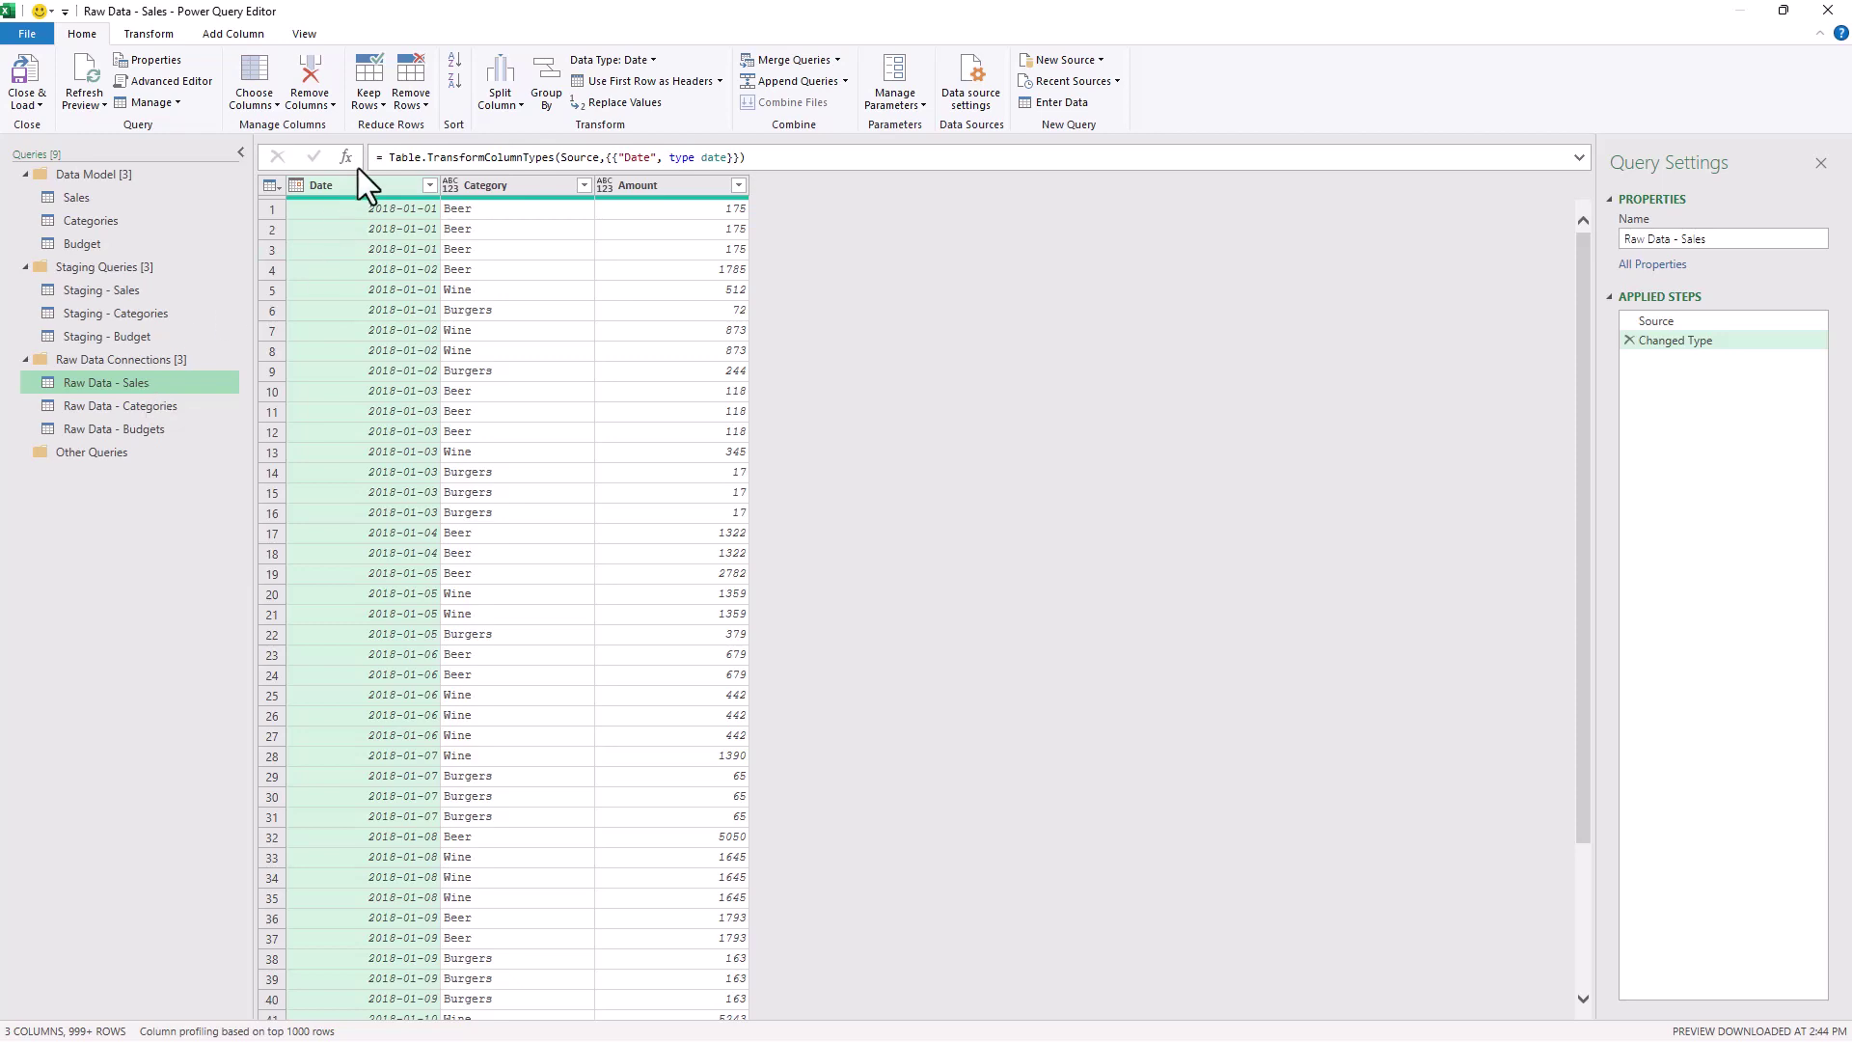
click(131, 292)
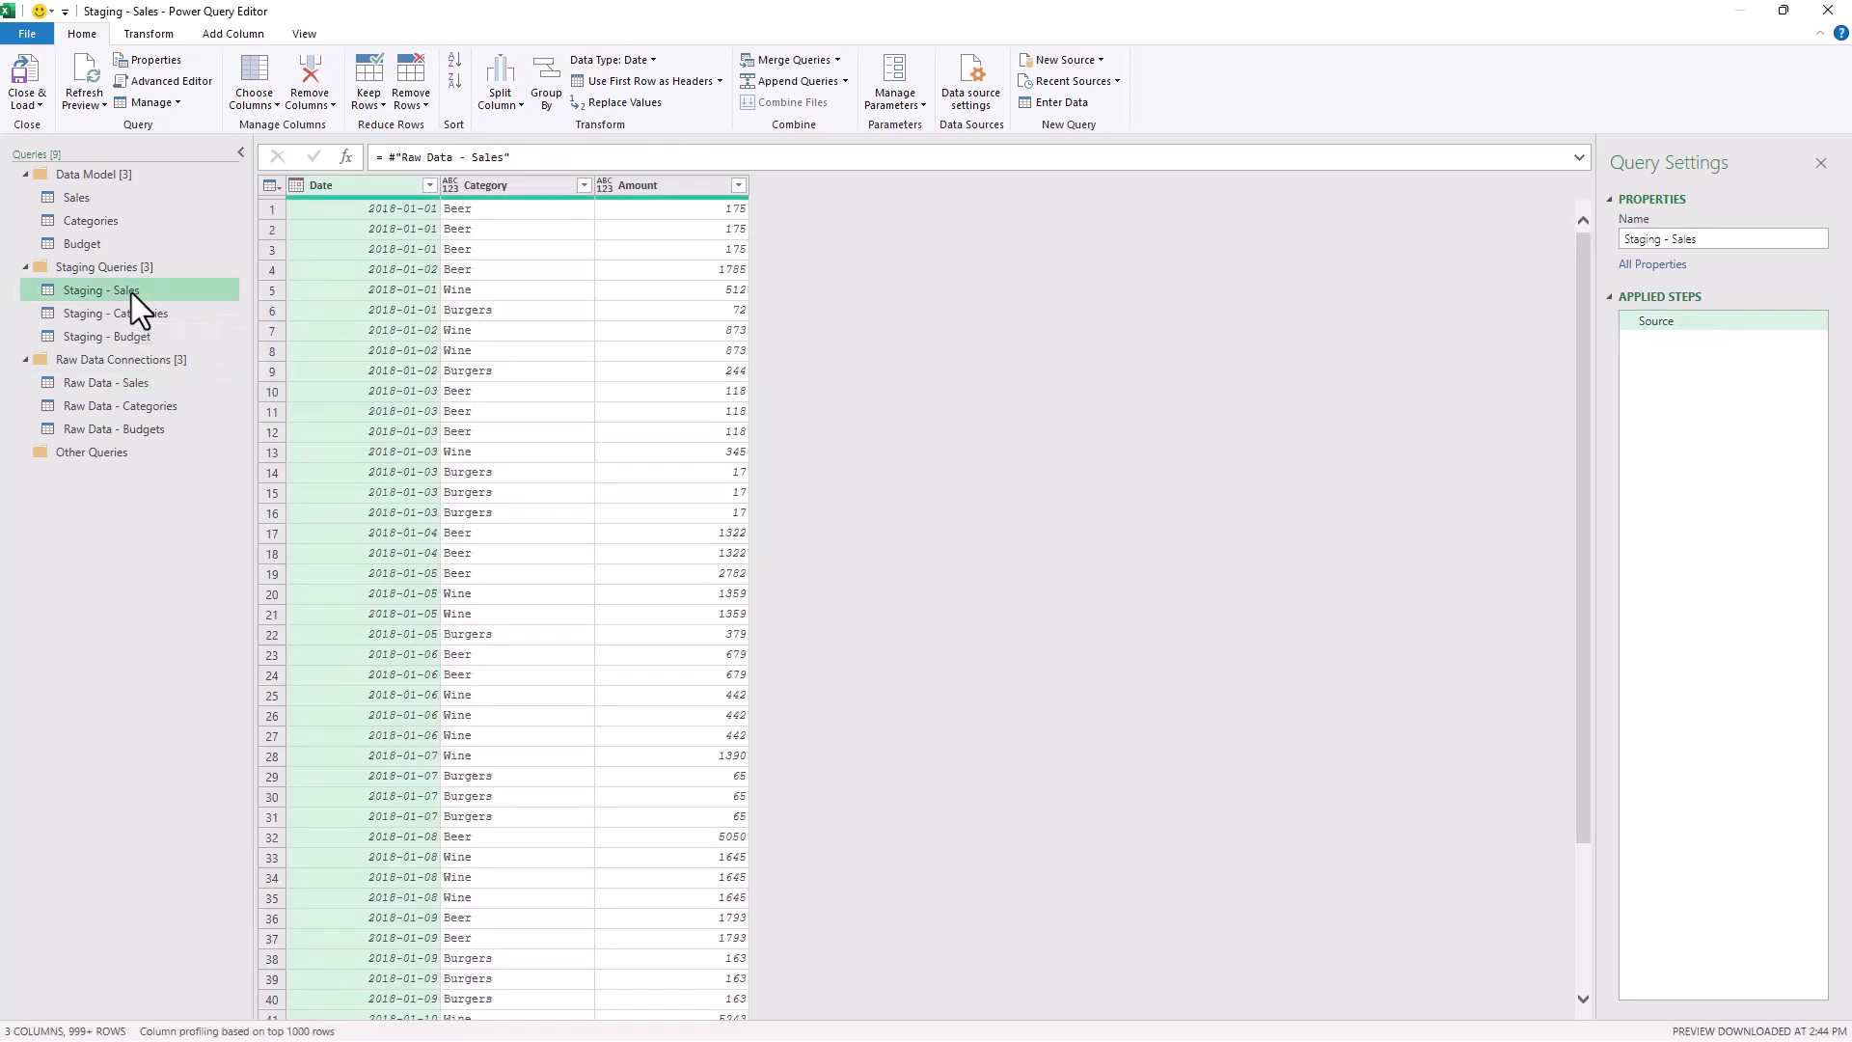
click(98, 199)
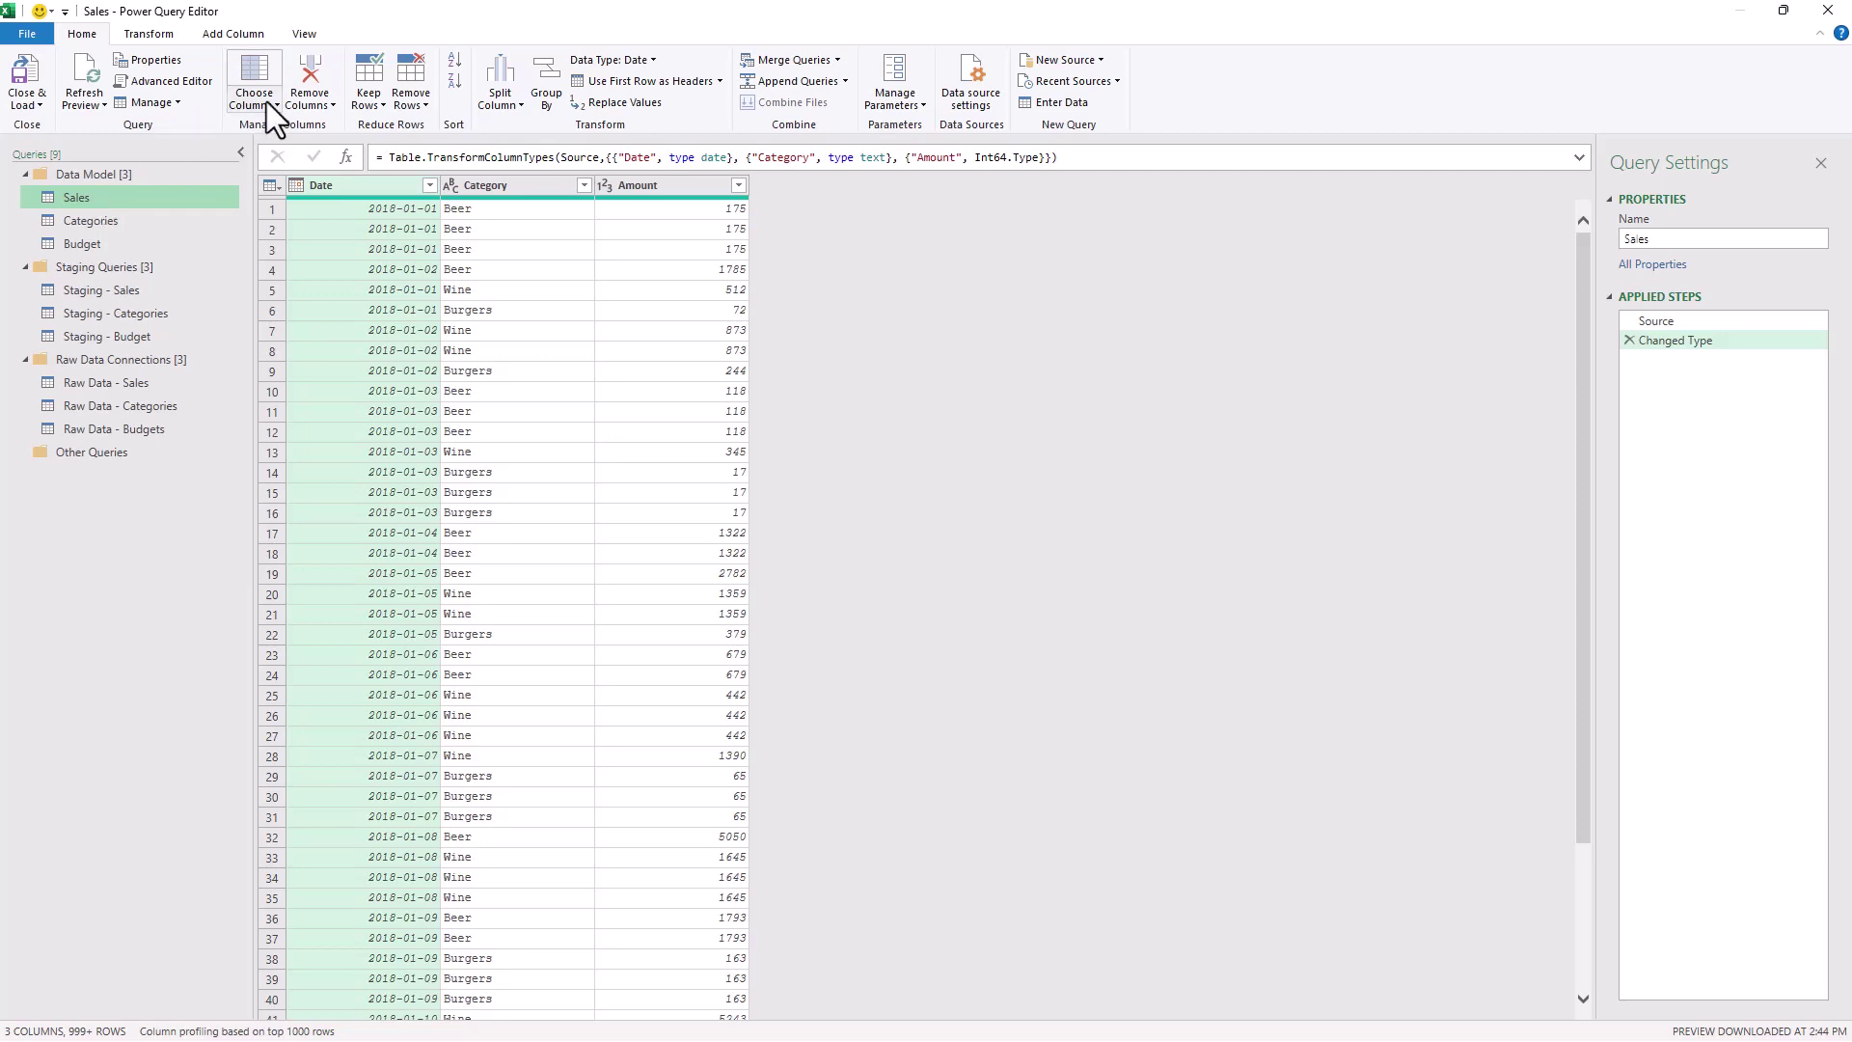
click(307, 35)
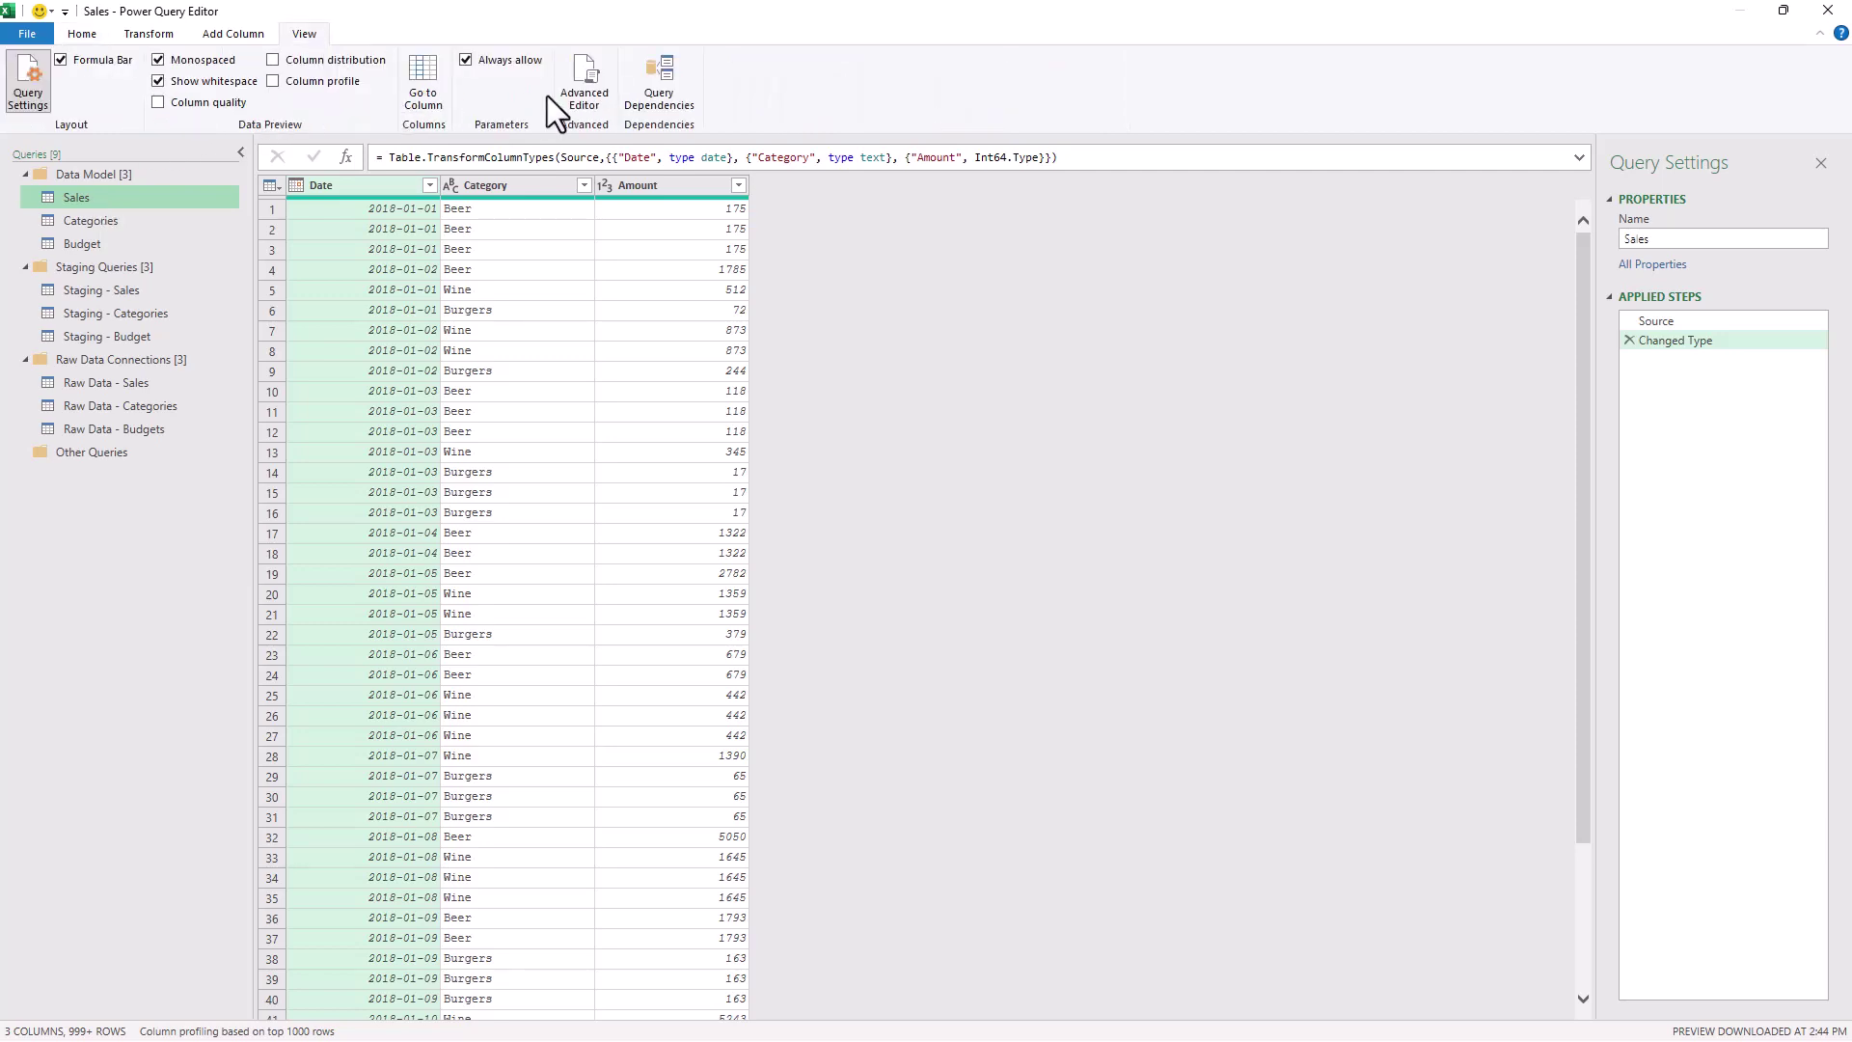
click(660, 94)
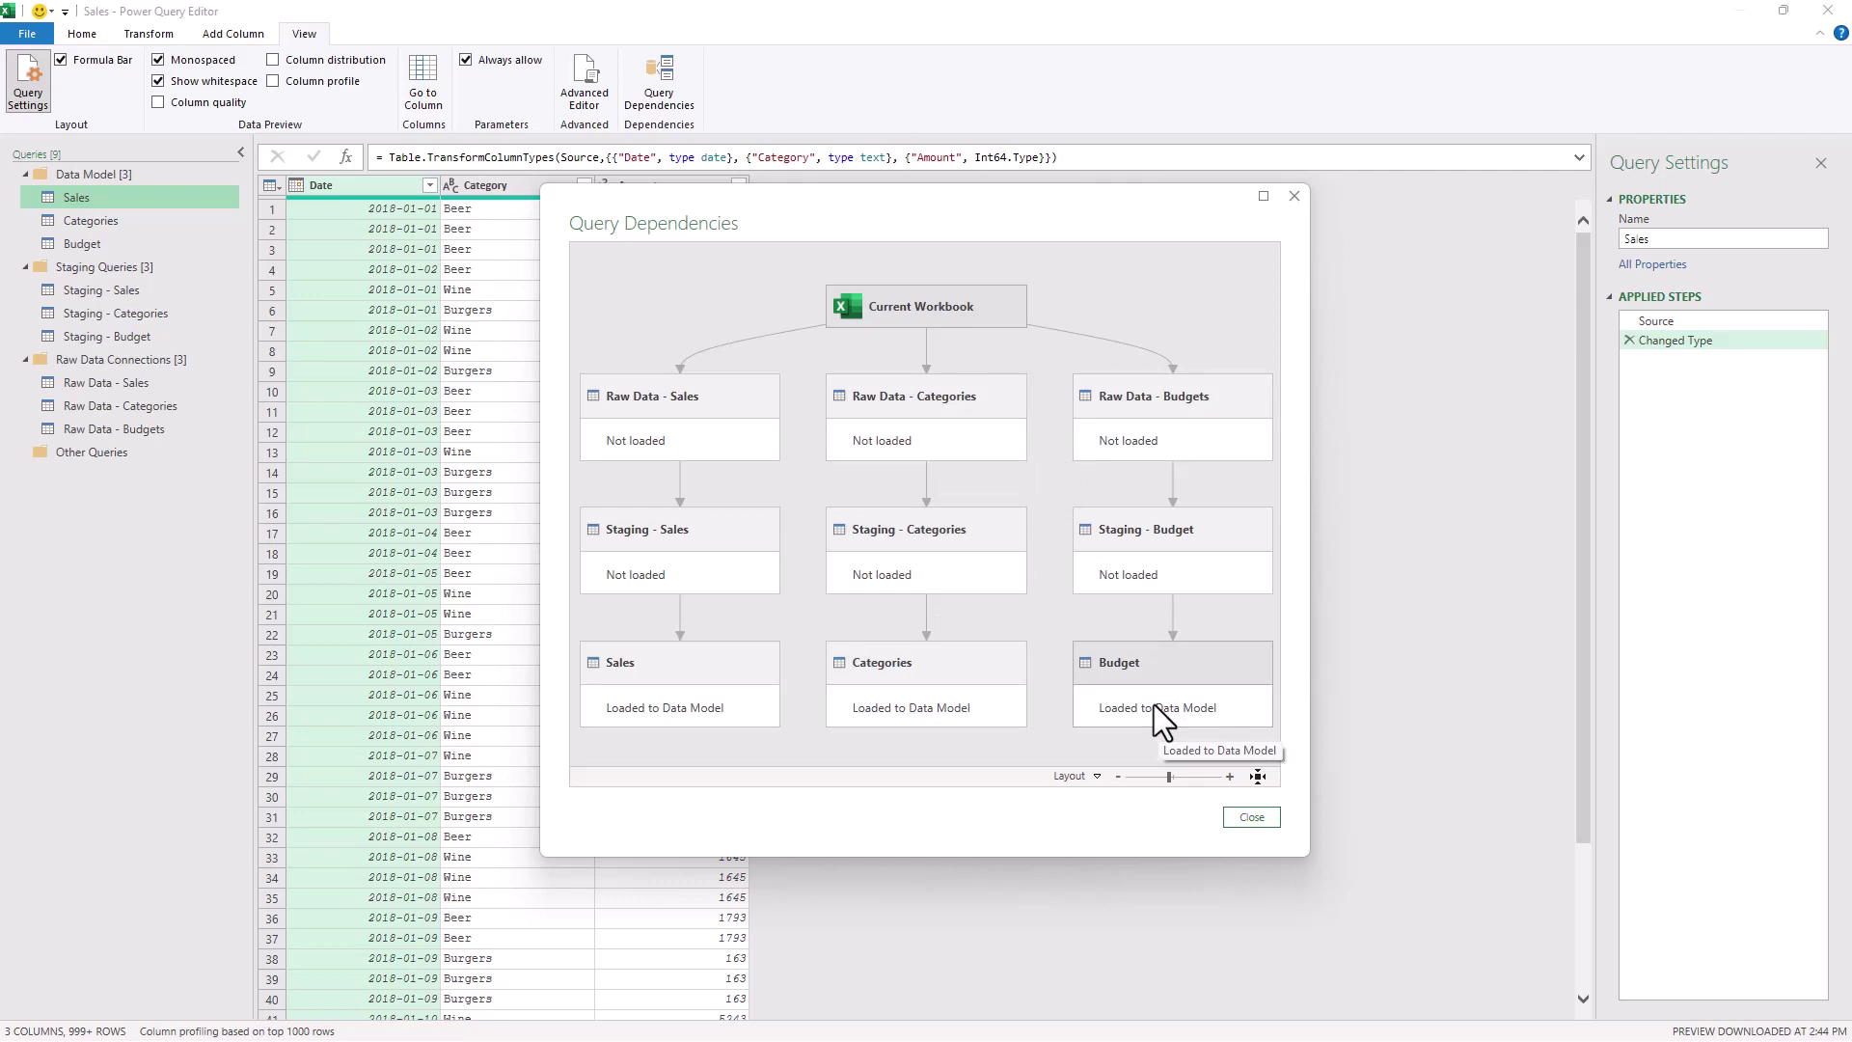
click(1251, 817)
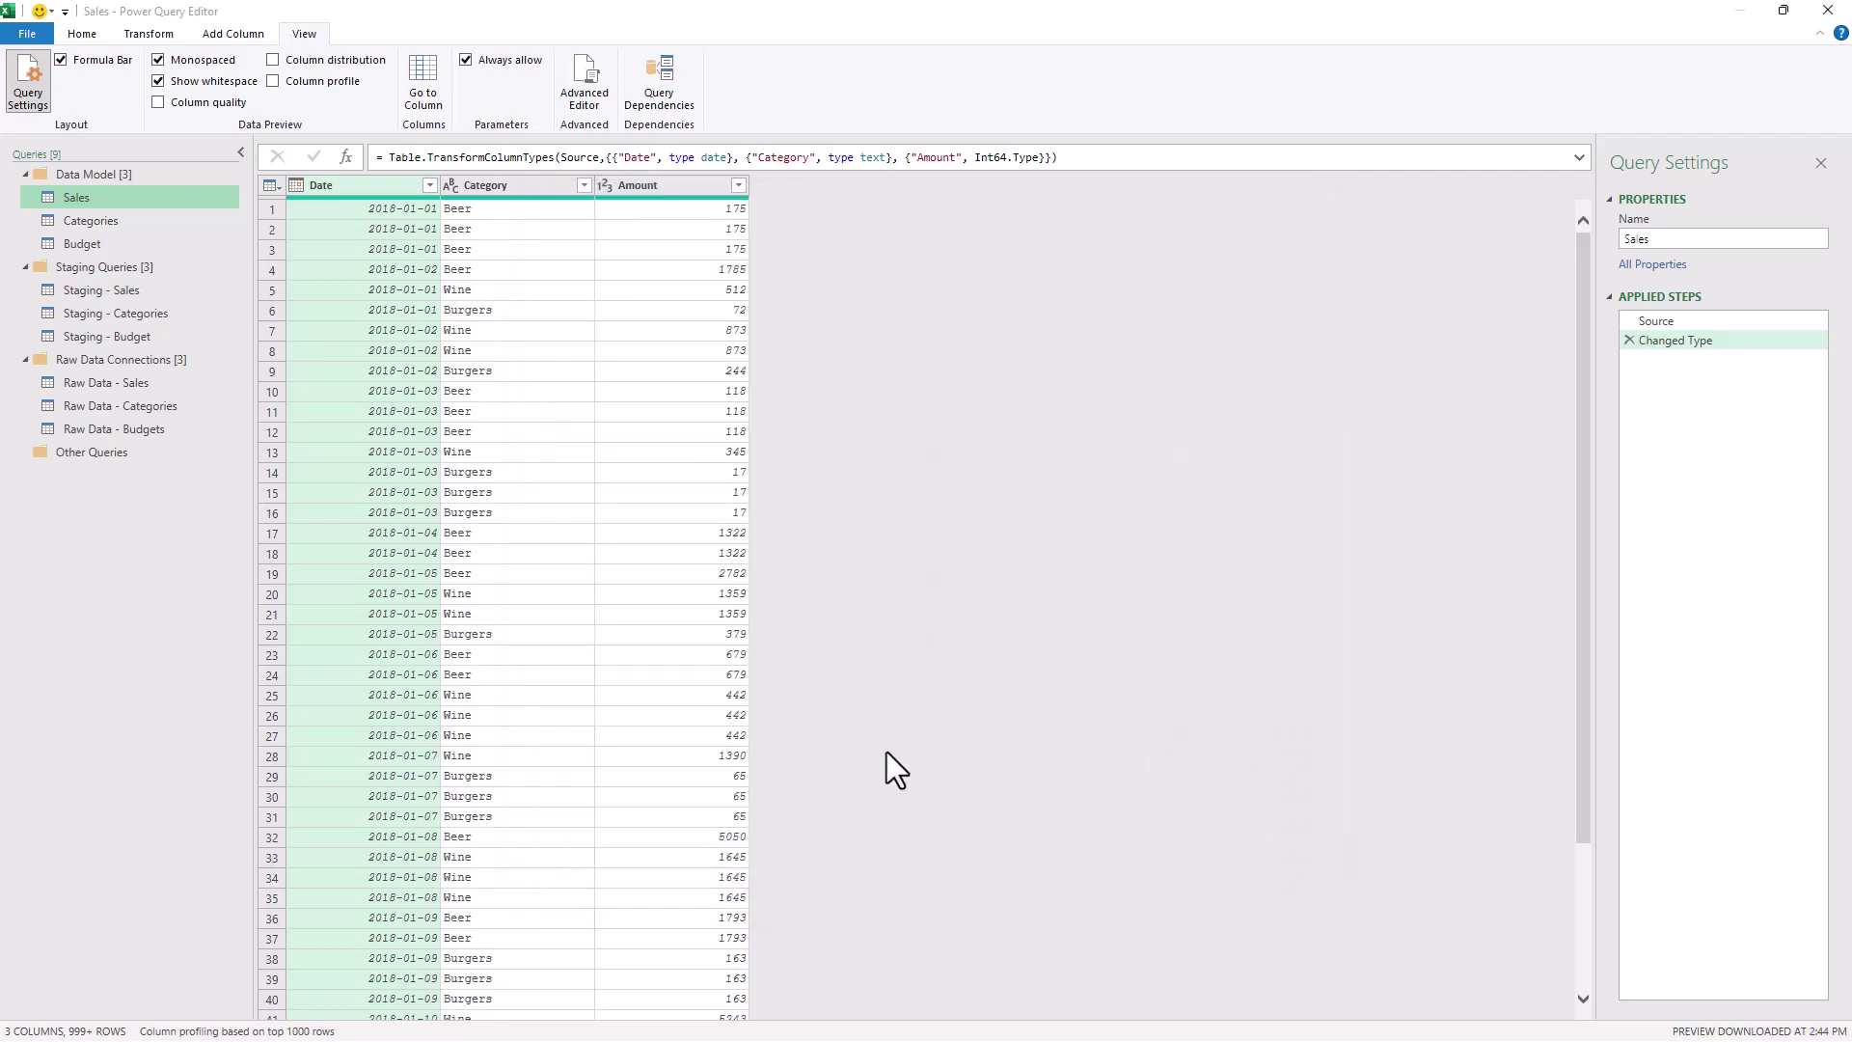
click(1830, 14)
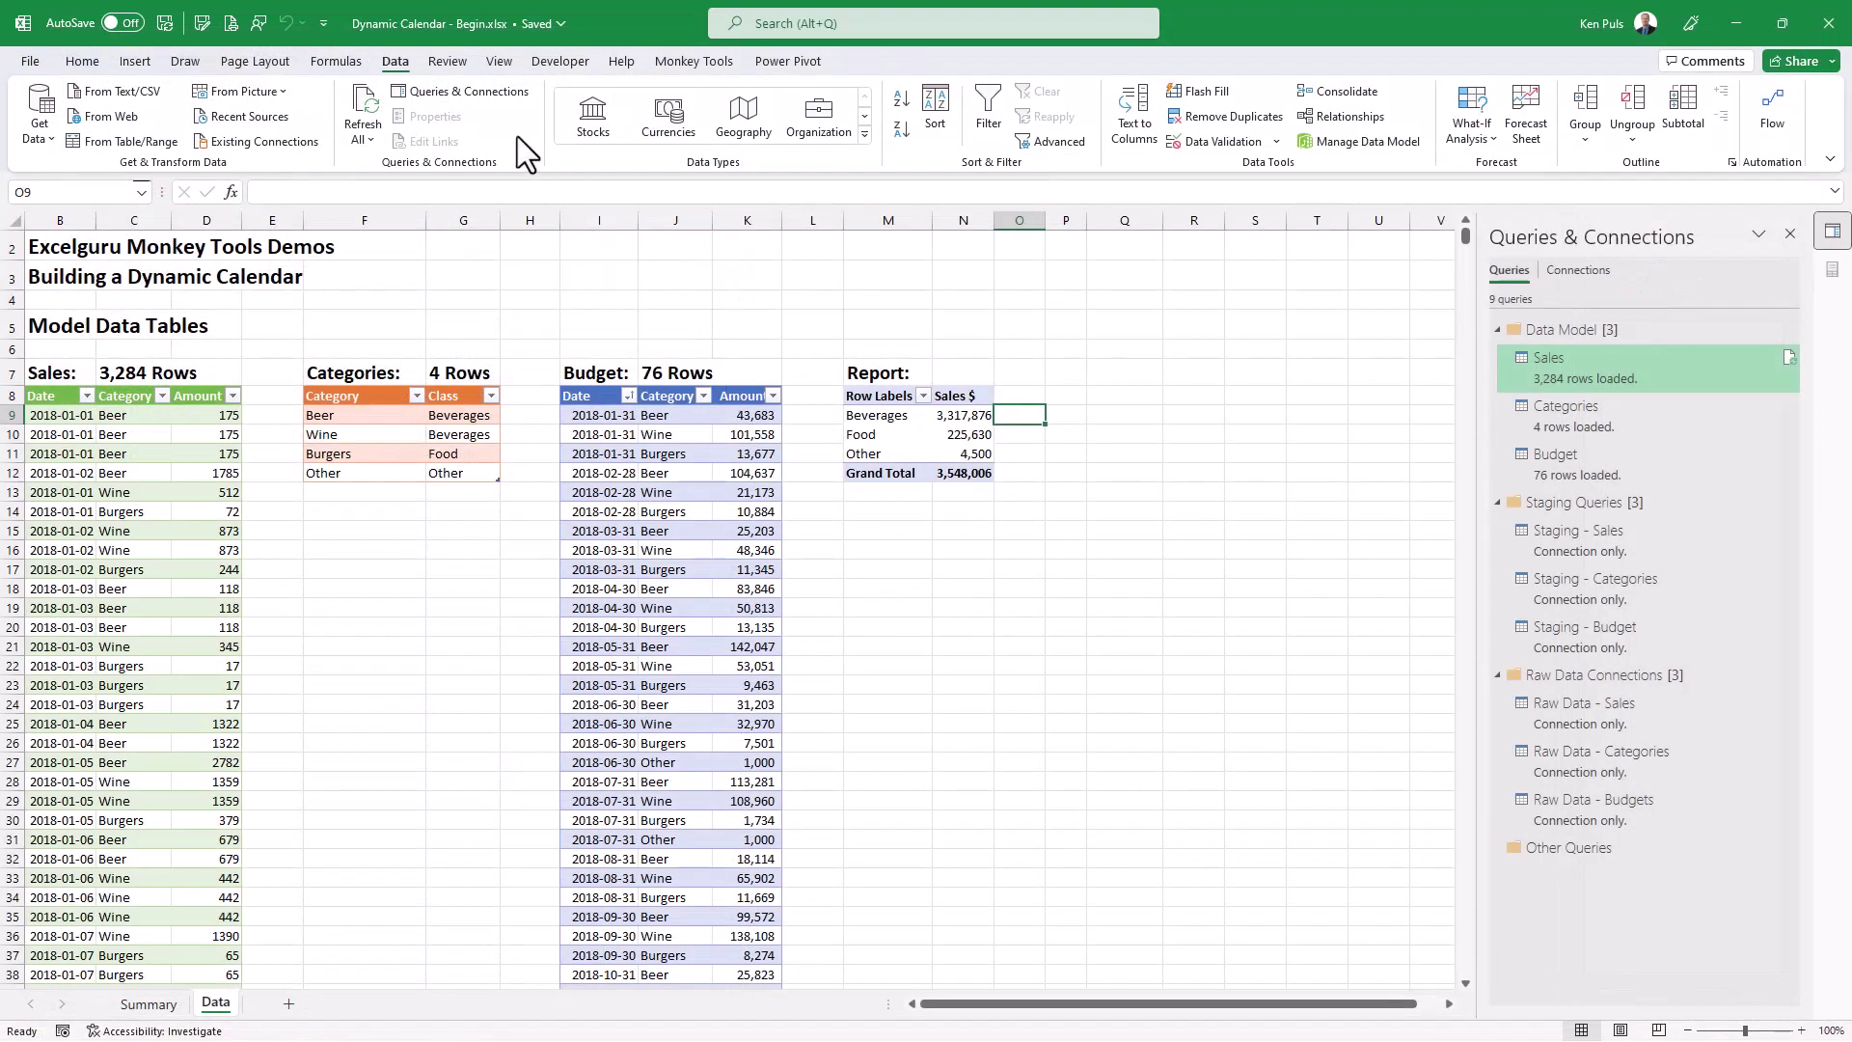
Examine the Power Pivot data model's diagram and the relationships linking Categories to the Sales and Budget tables
click(787, 62)
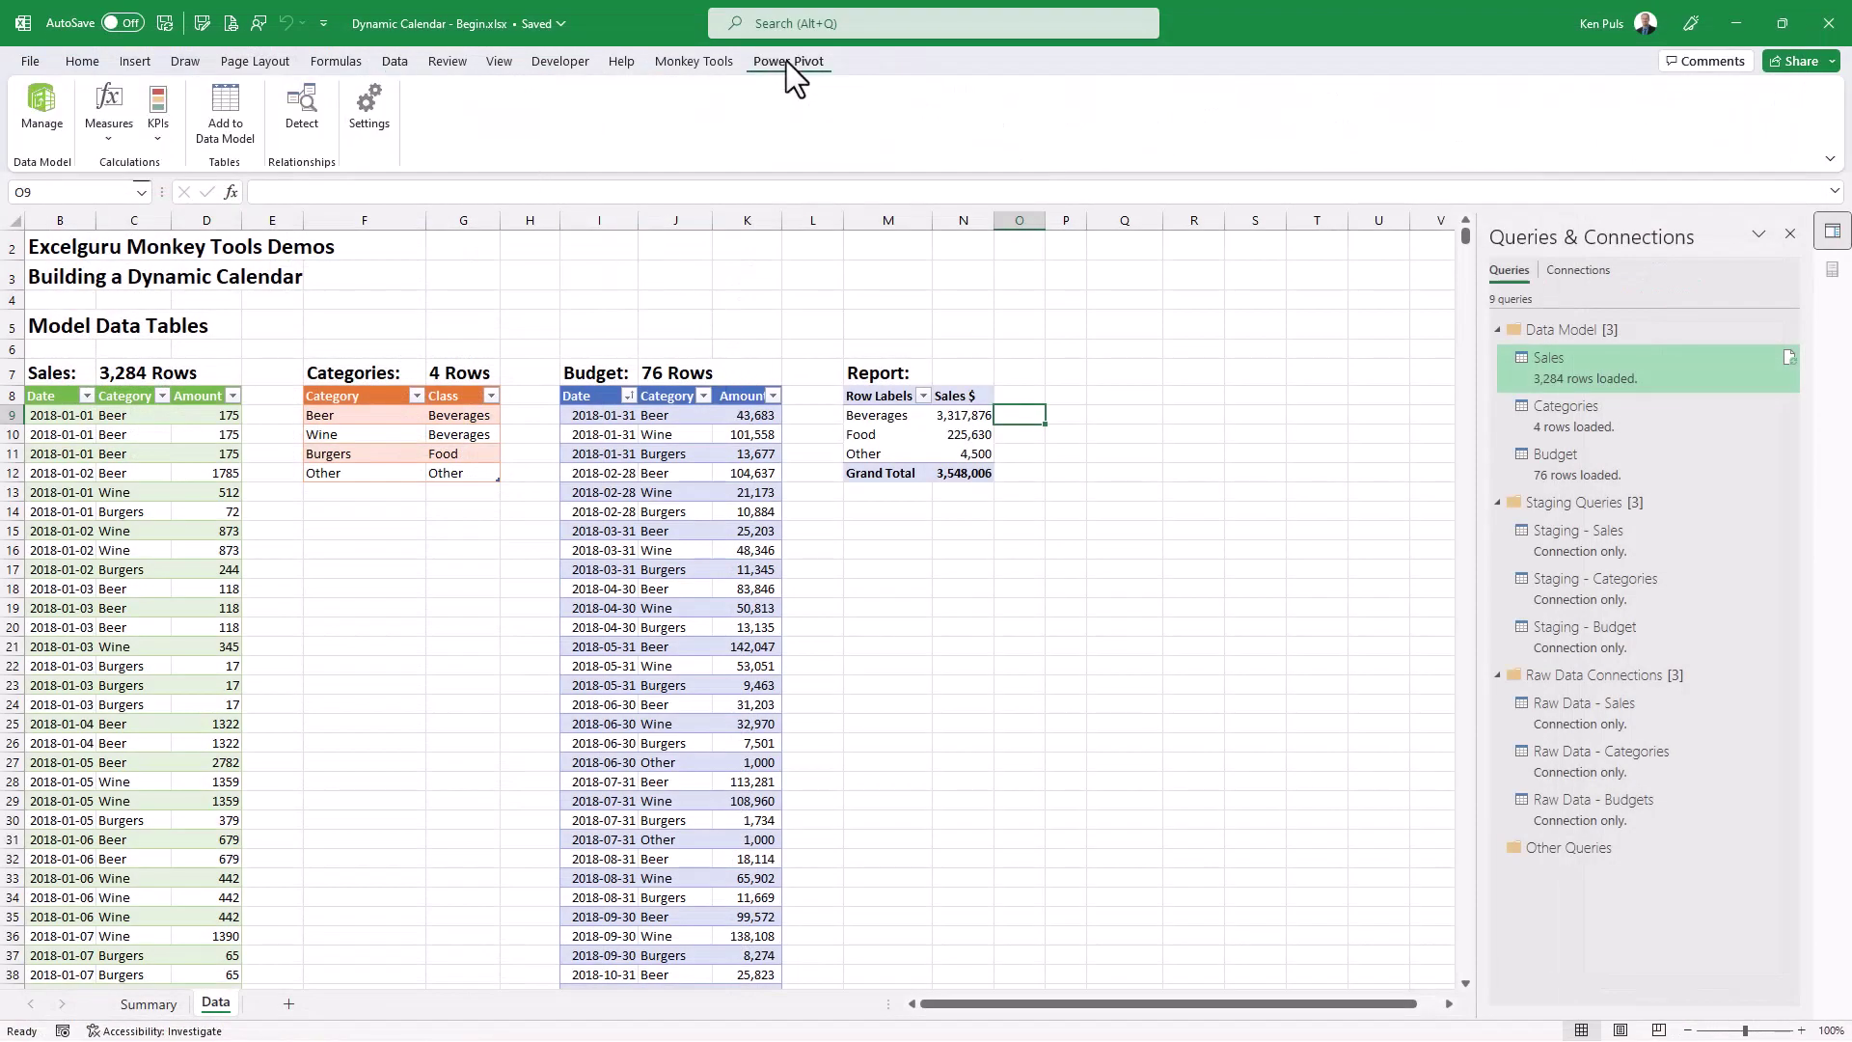
click(43, 107)
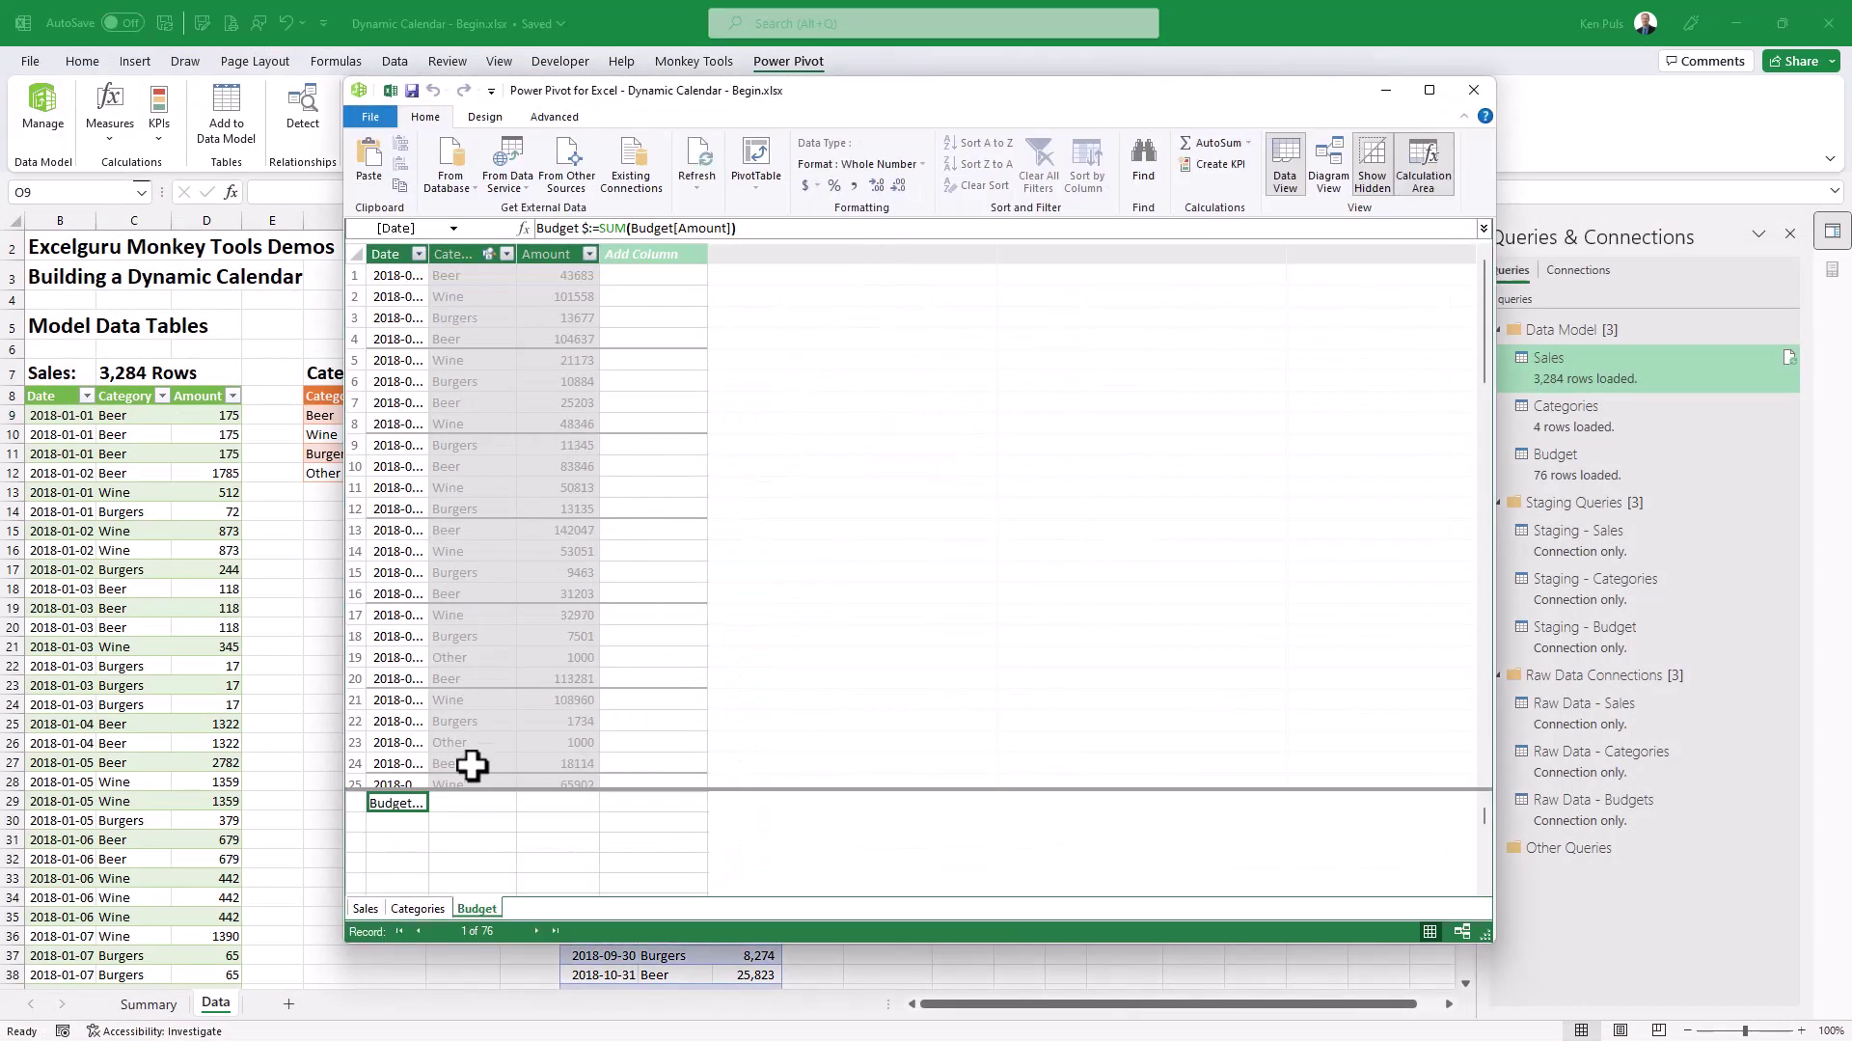
click(1328, 164)
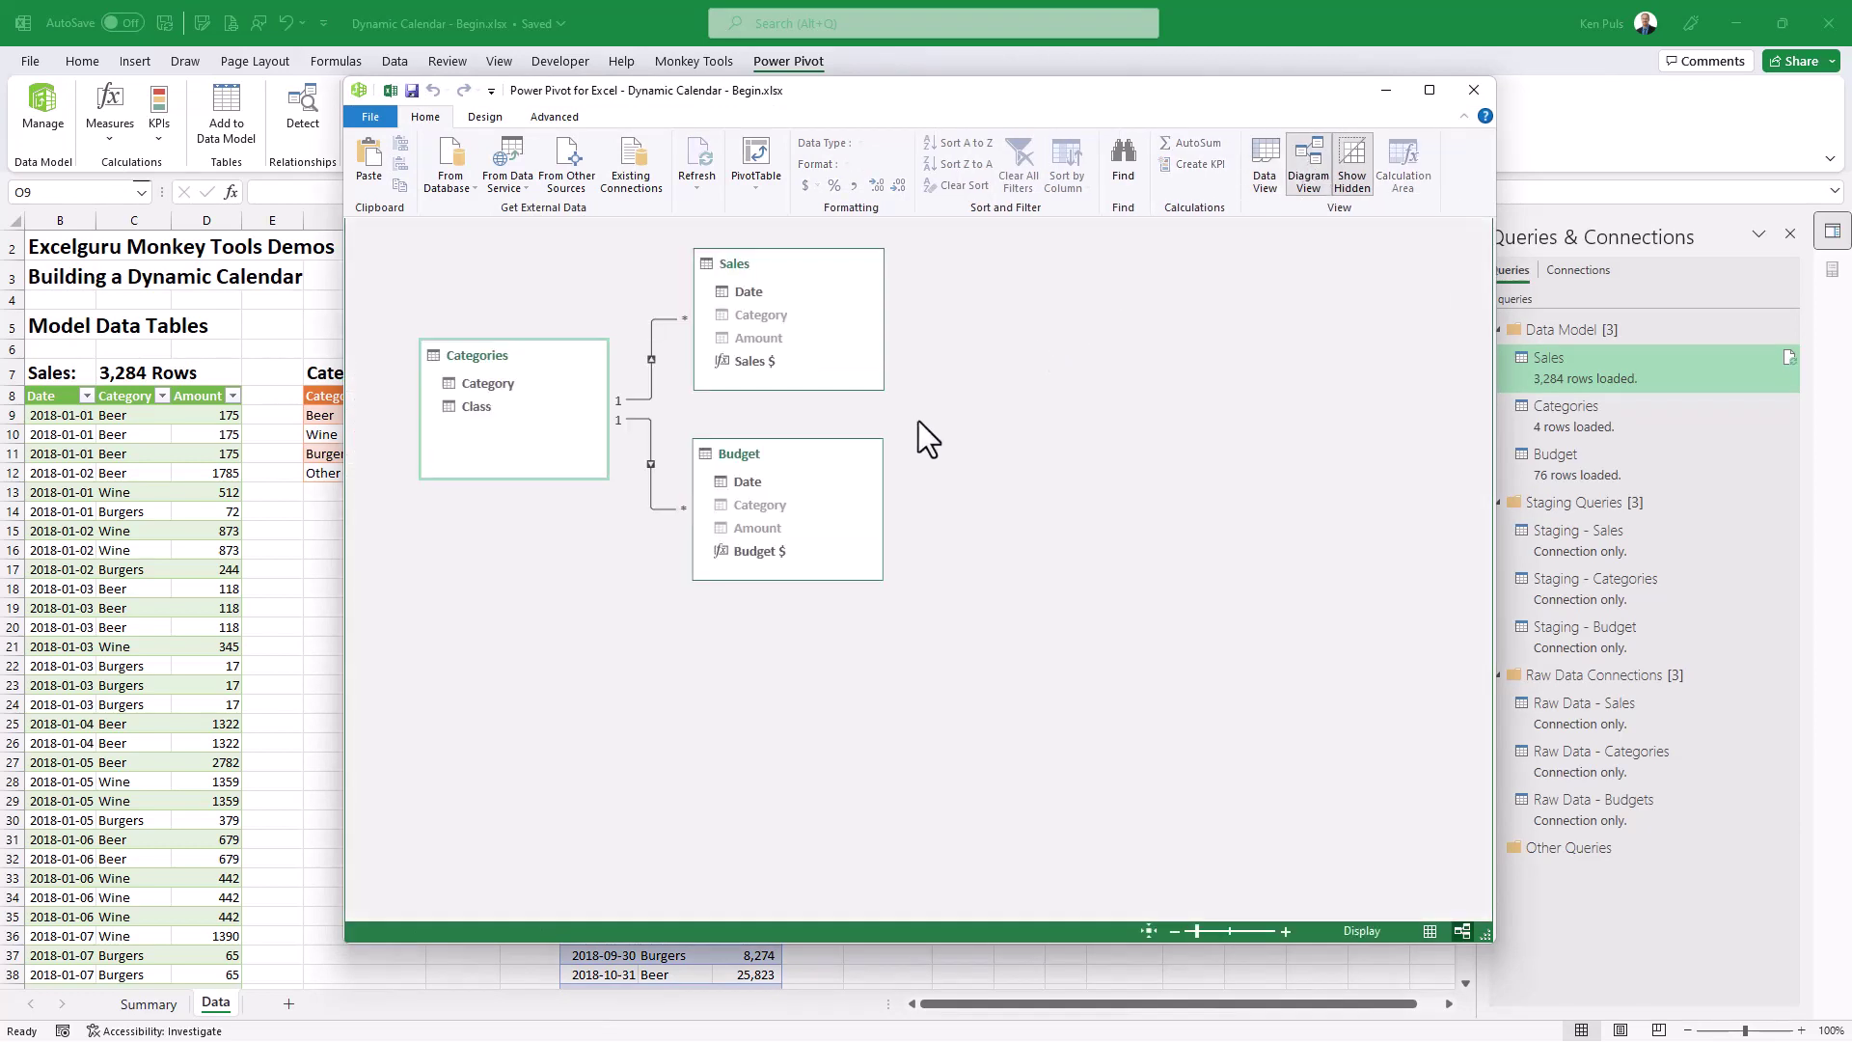
click(645, 388)
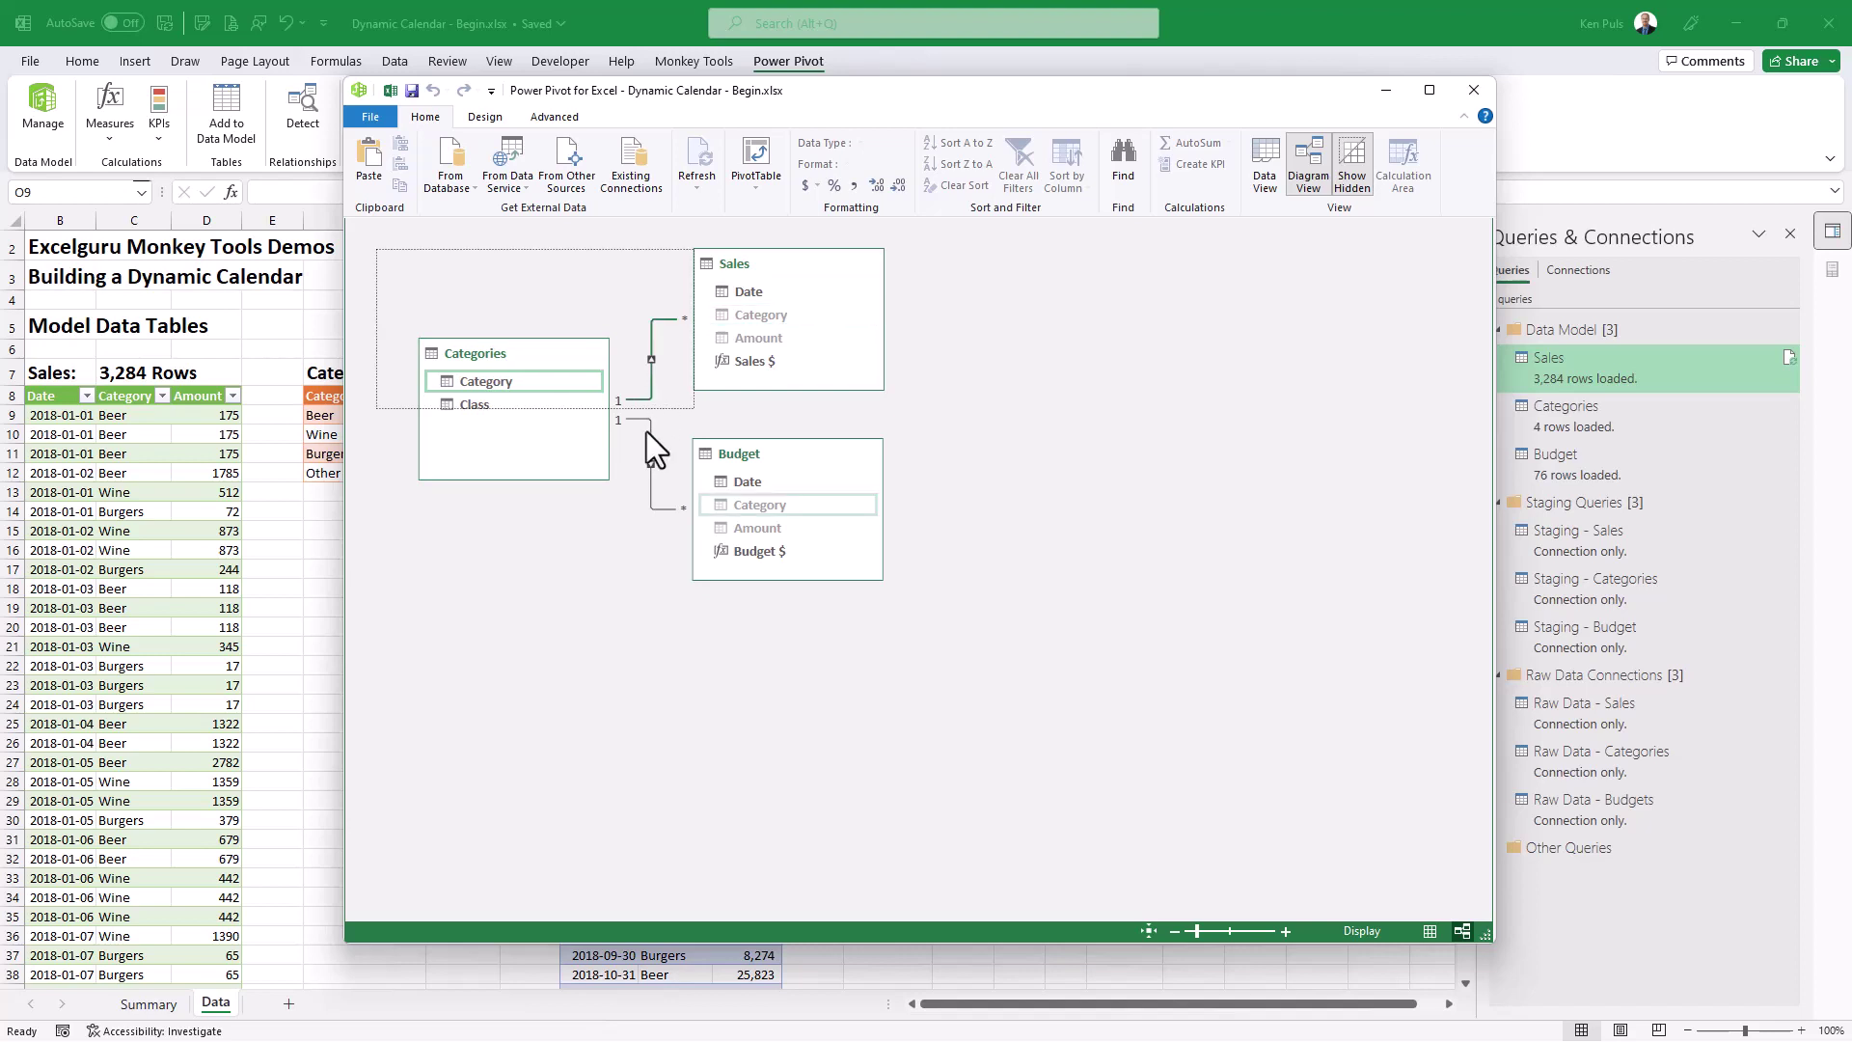
click(647, 431)
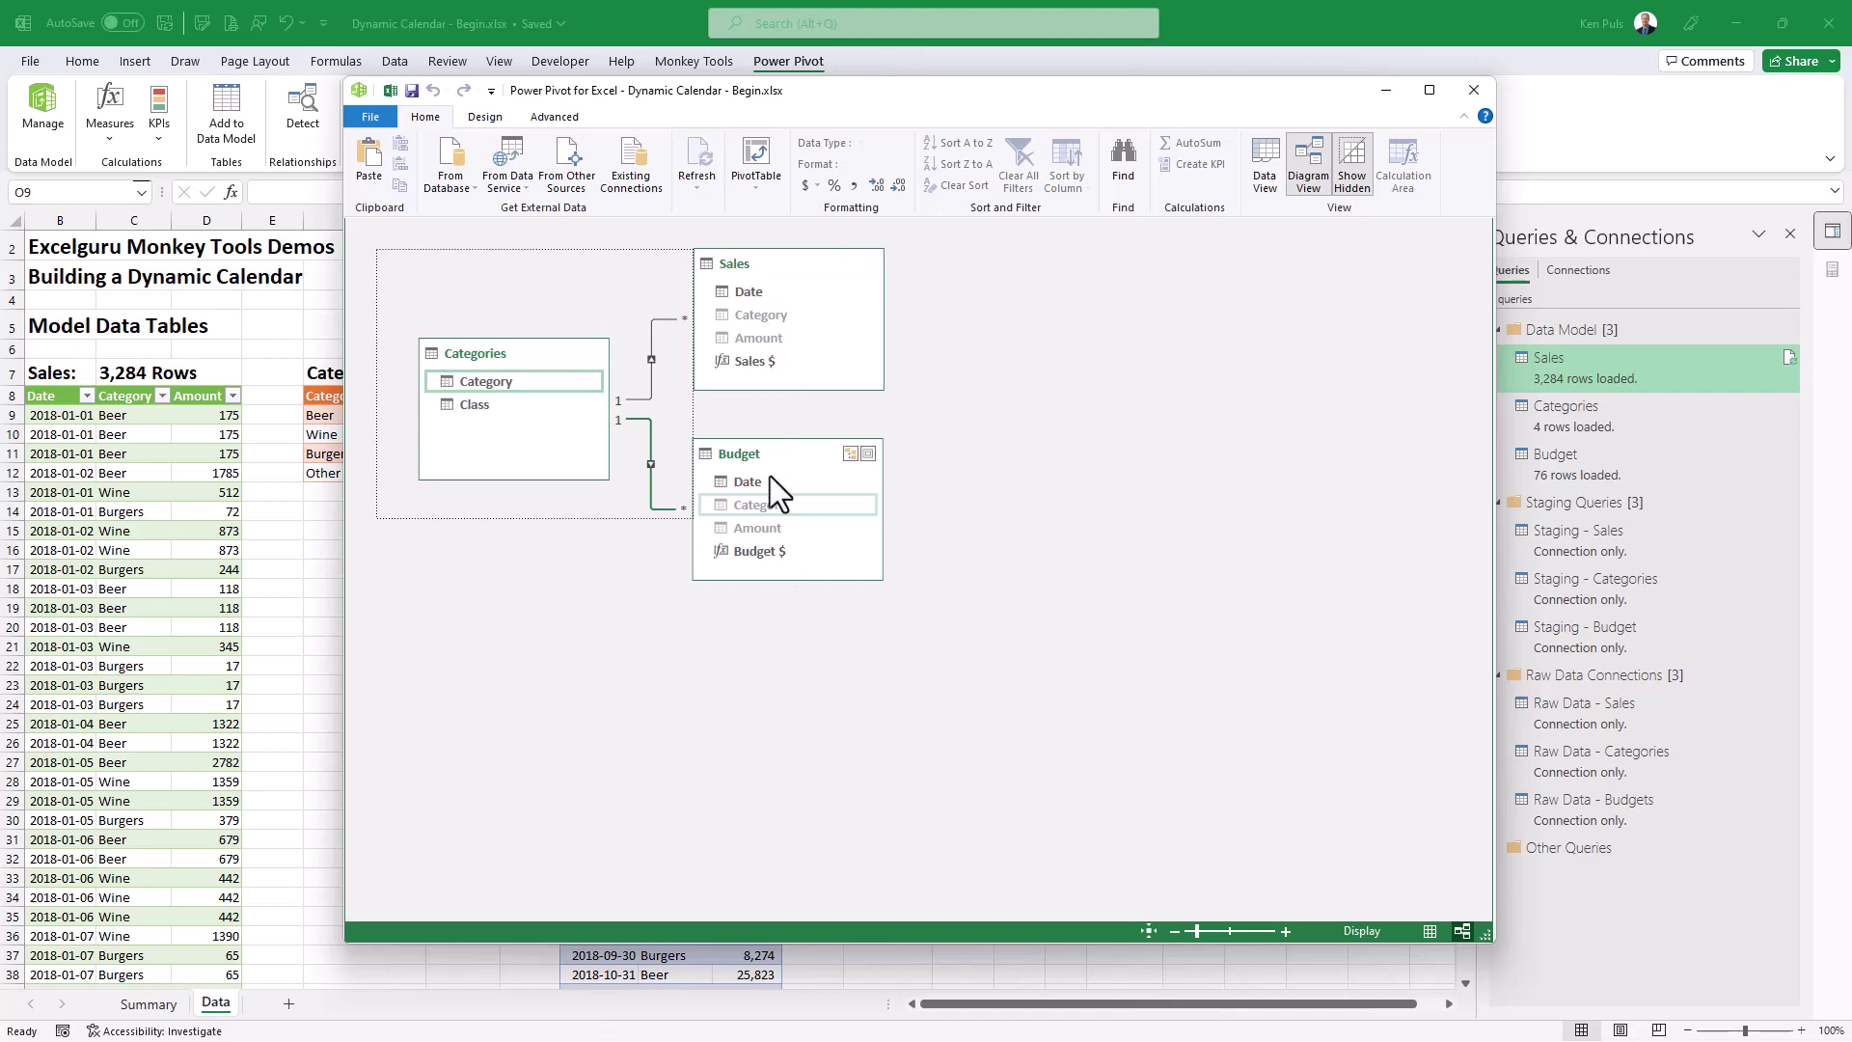
click(1473, 91)
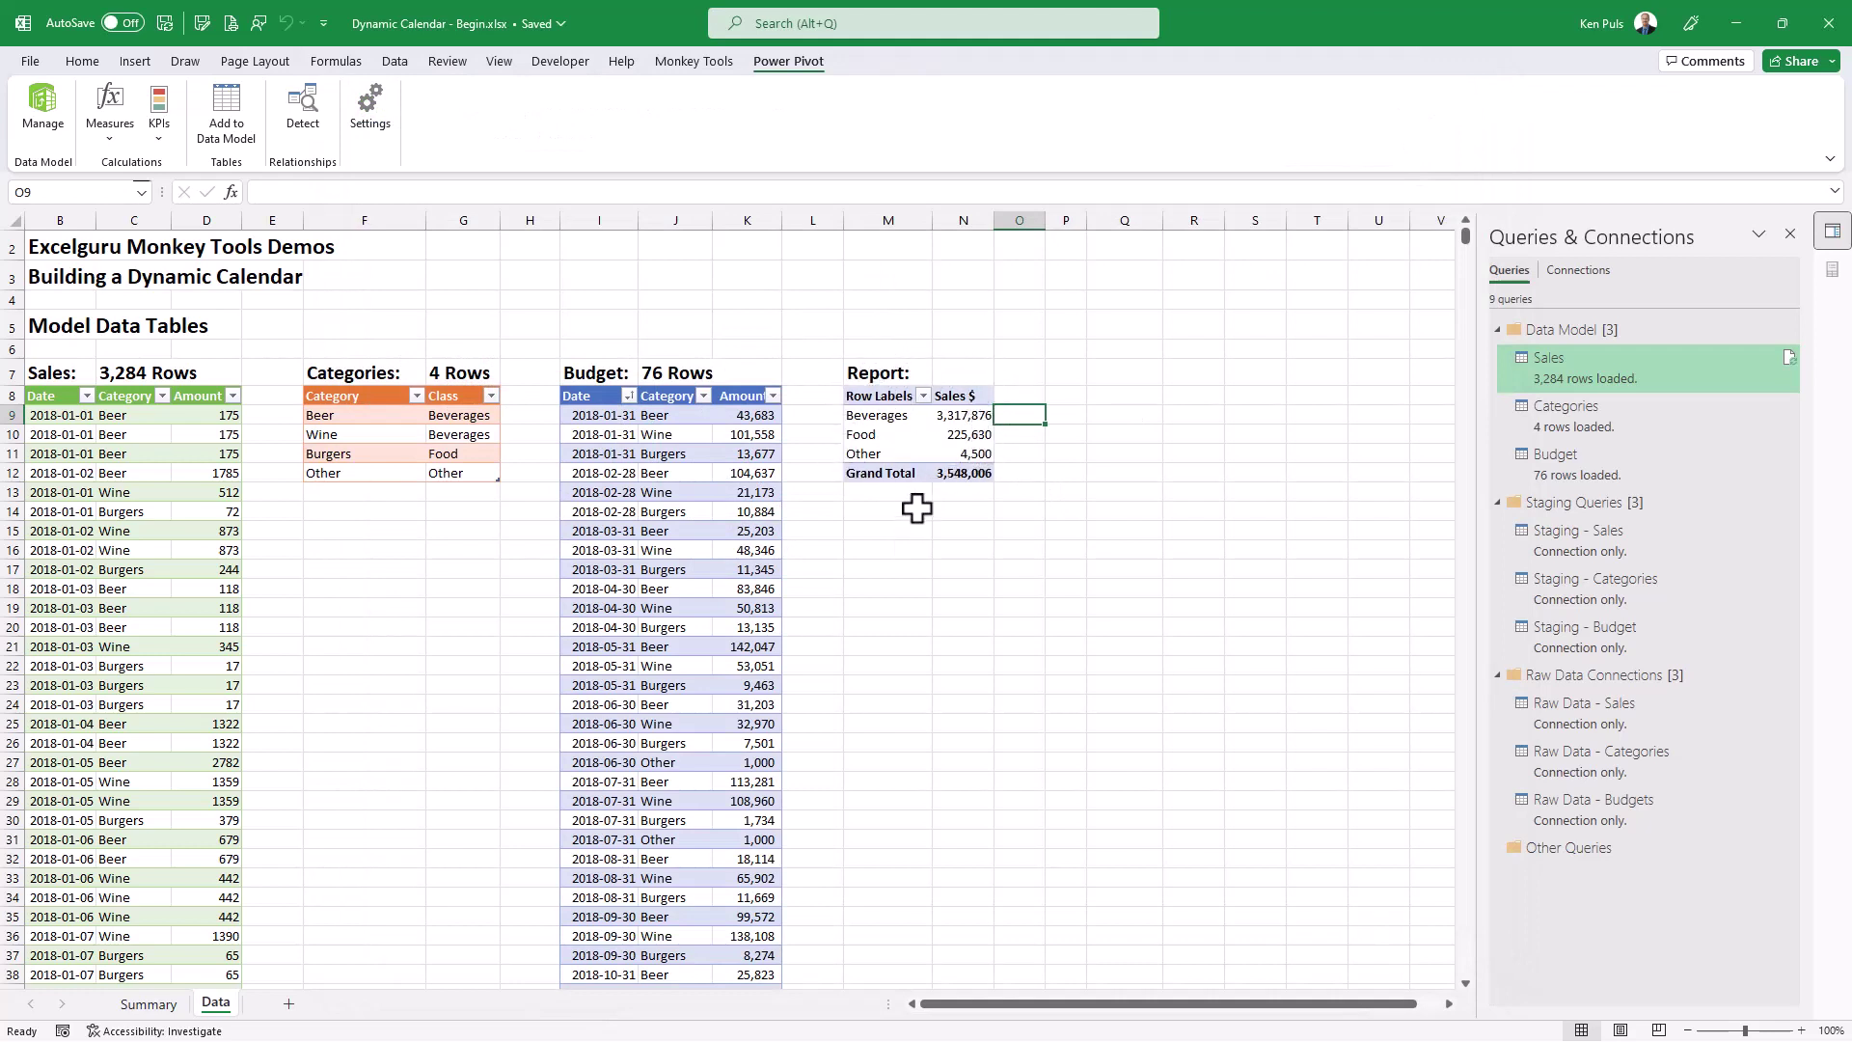
Move the Class field from rows to columns in the Report PivotTable
click(900, 436)
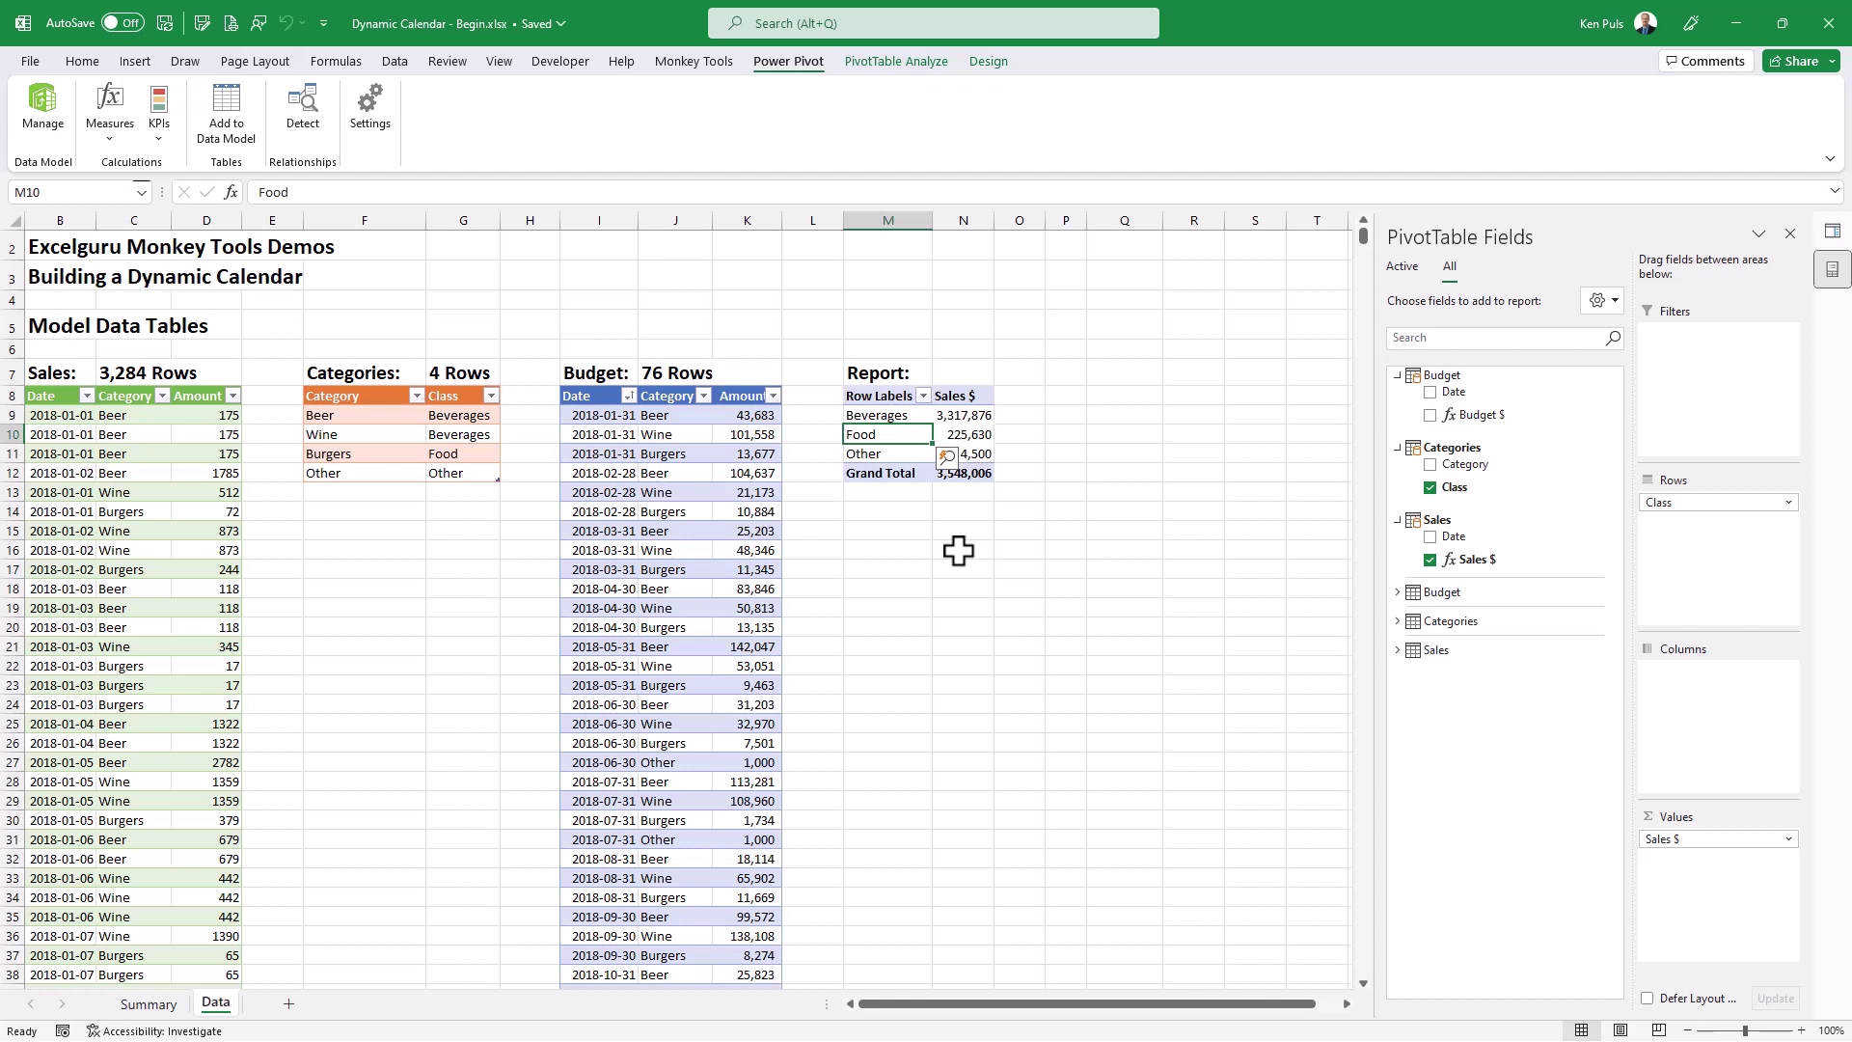
drag(1683, 503, 1728, 729)
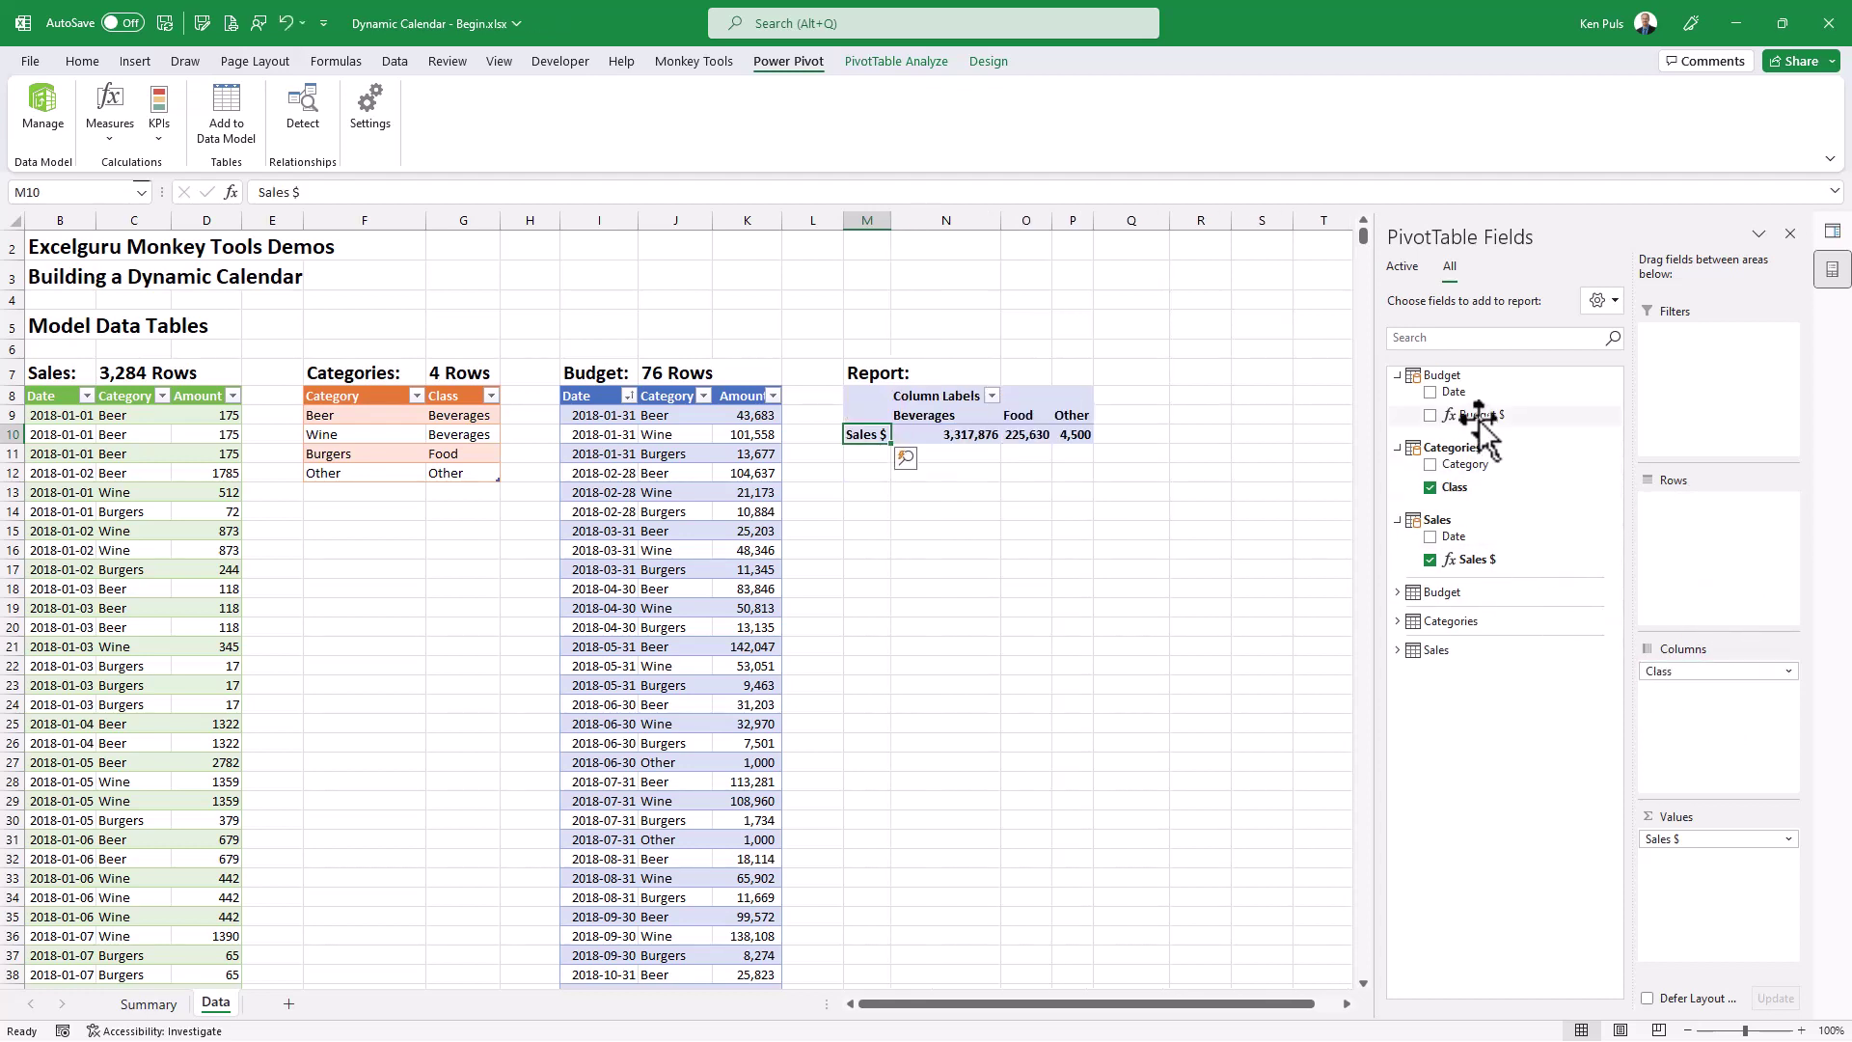
Try the Budget table's Date field as rows in the Report PivotTable, and remove it again
drag(1454, 392, 1698, 557)
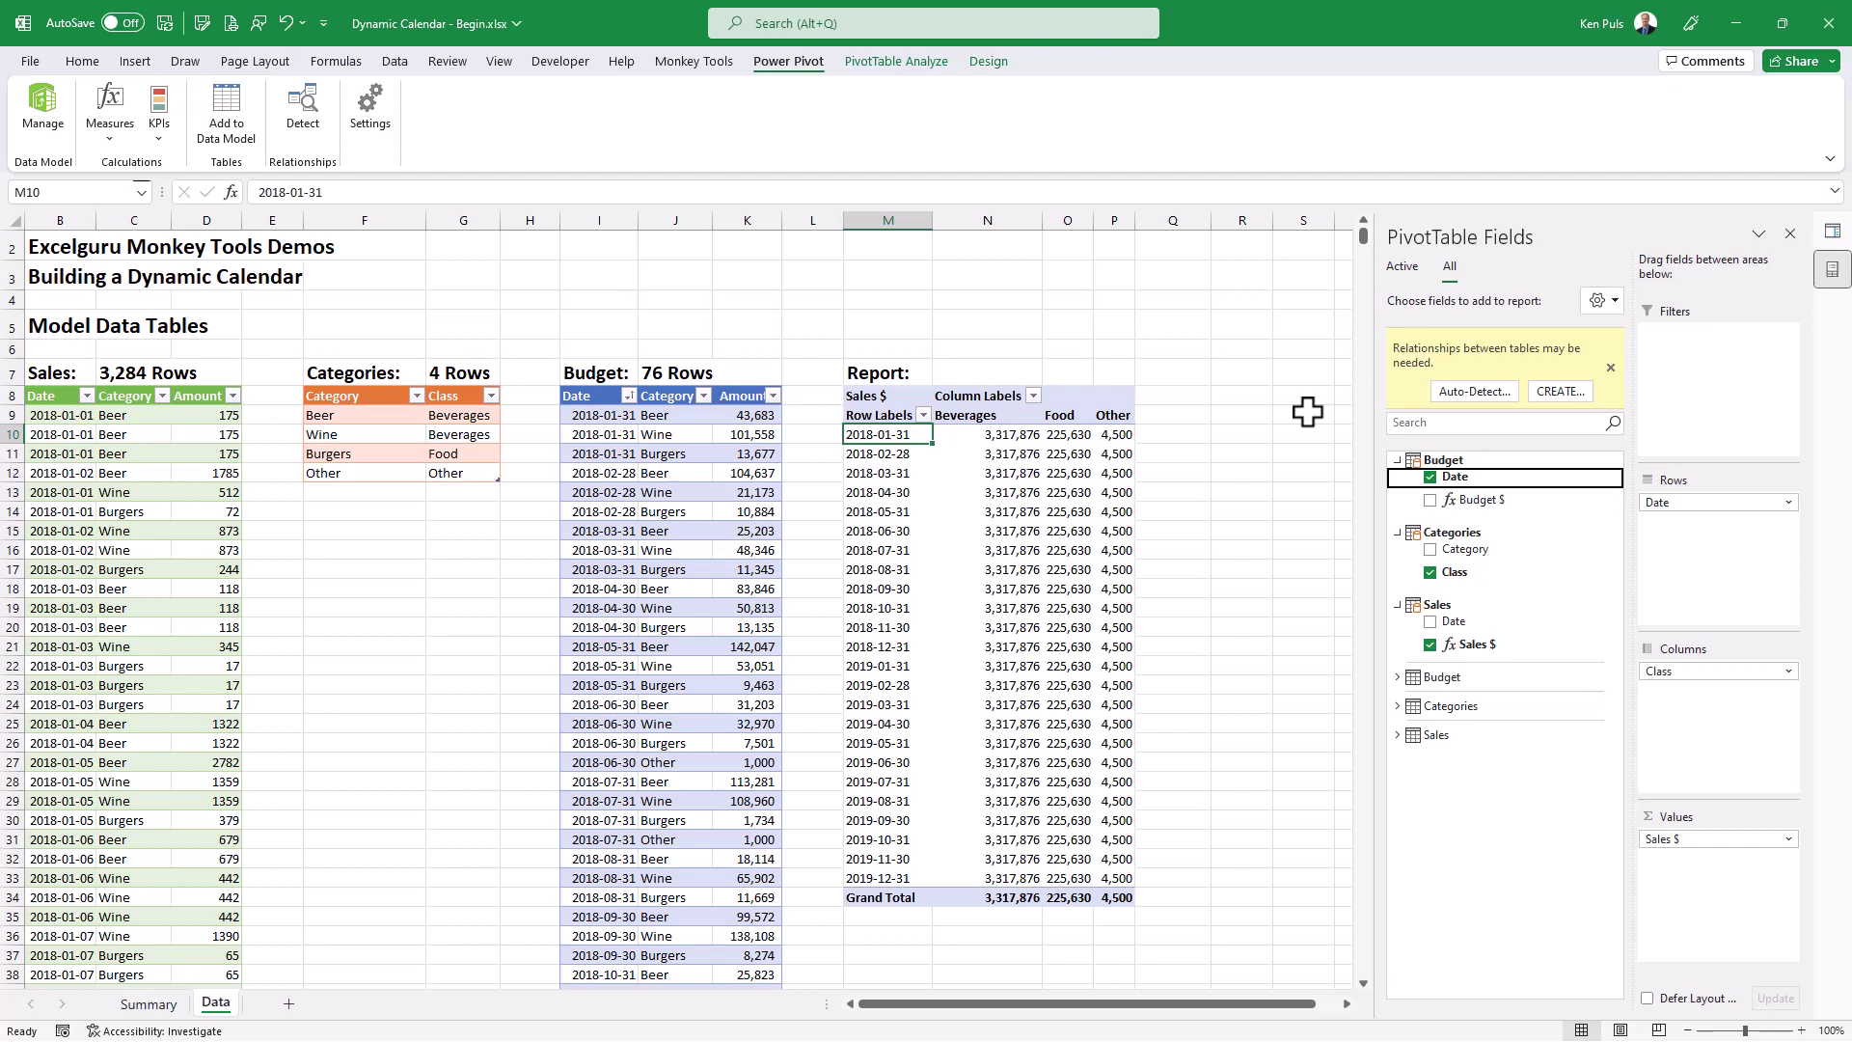
click(1431, 477)
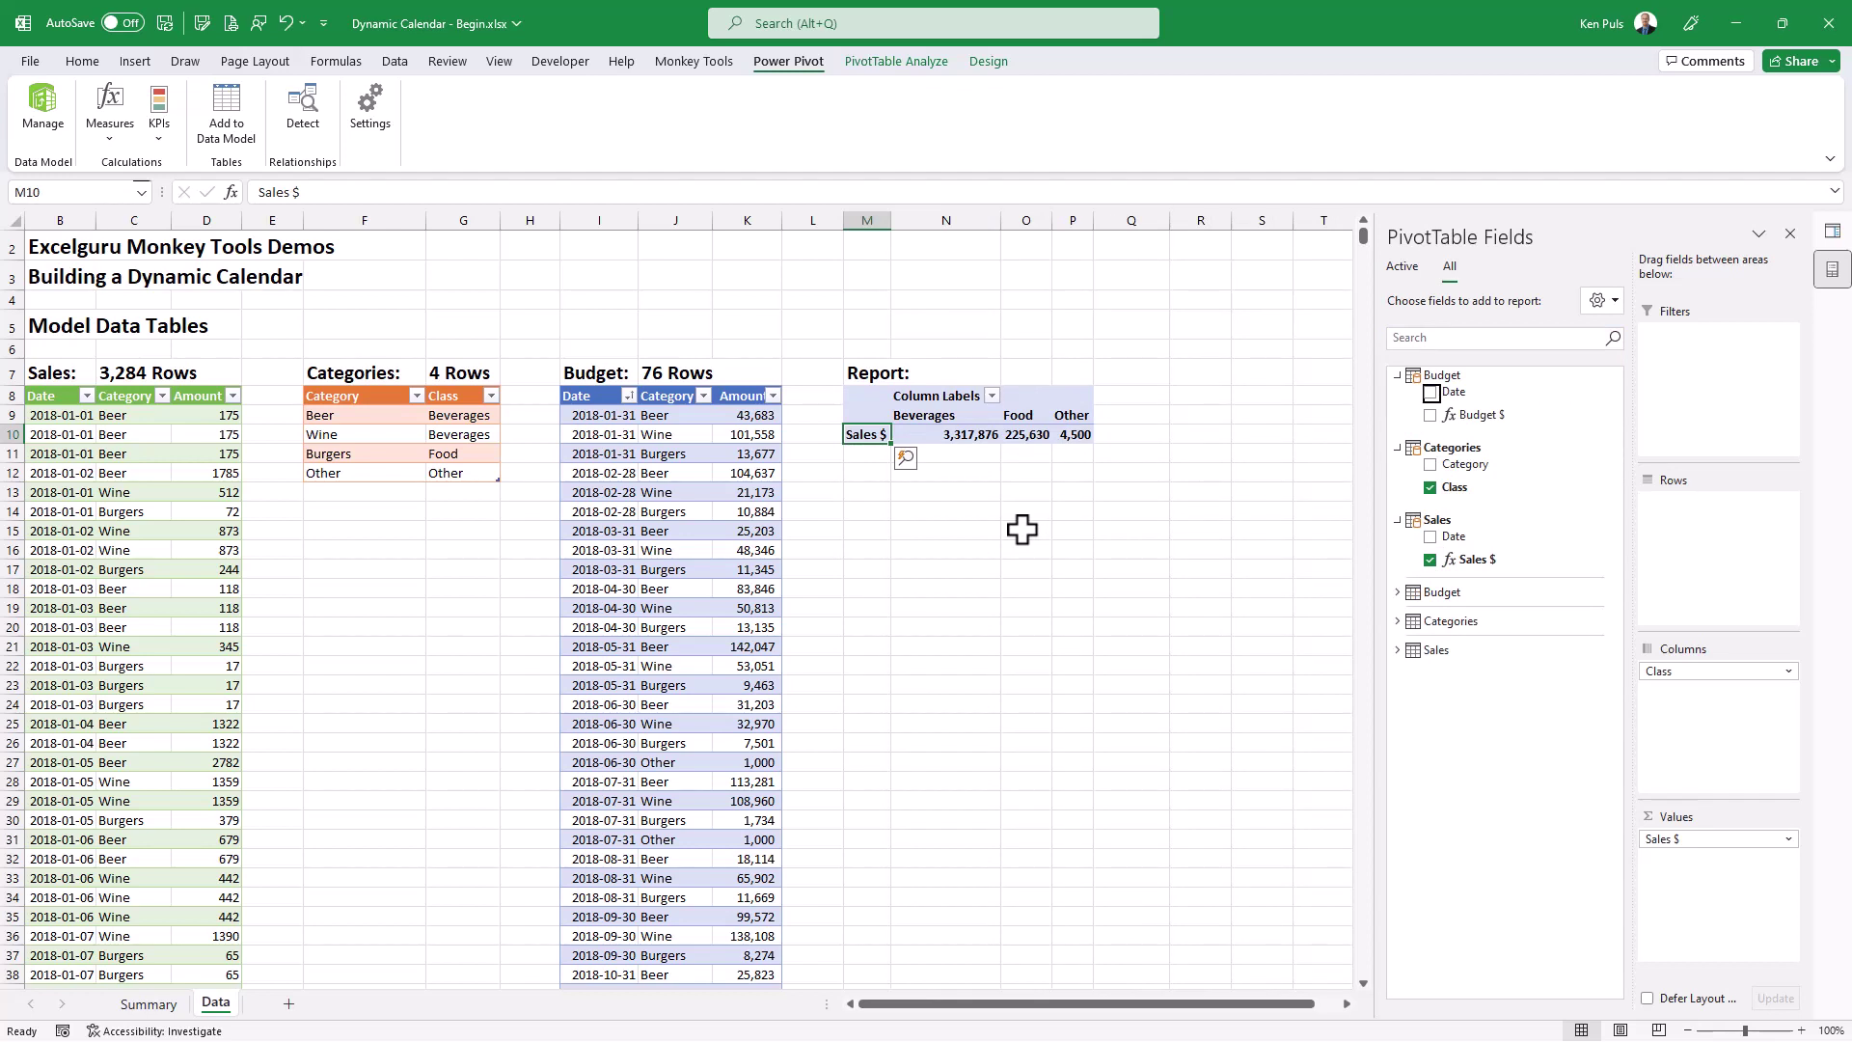
Create a new query referencing Staging - Sales and rename it StartDate
click(813, 435)
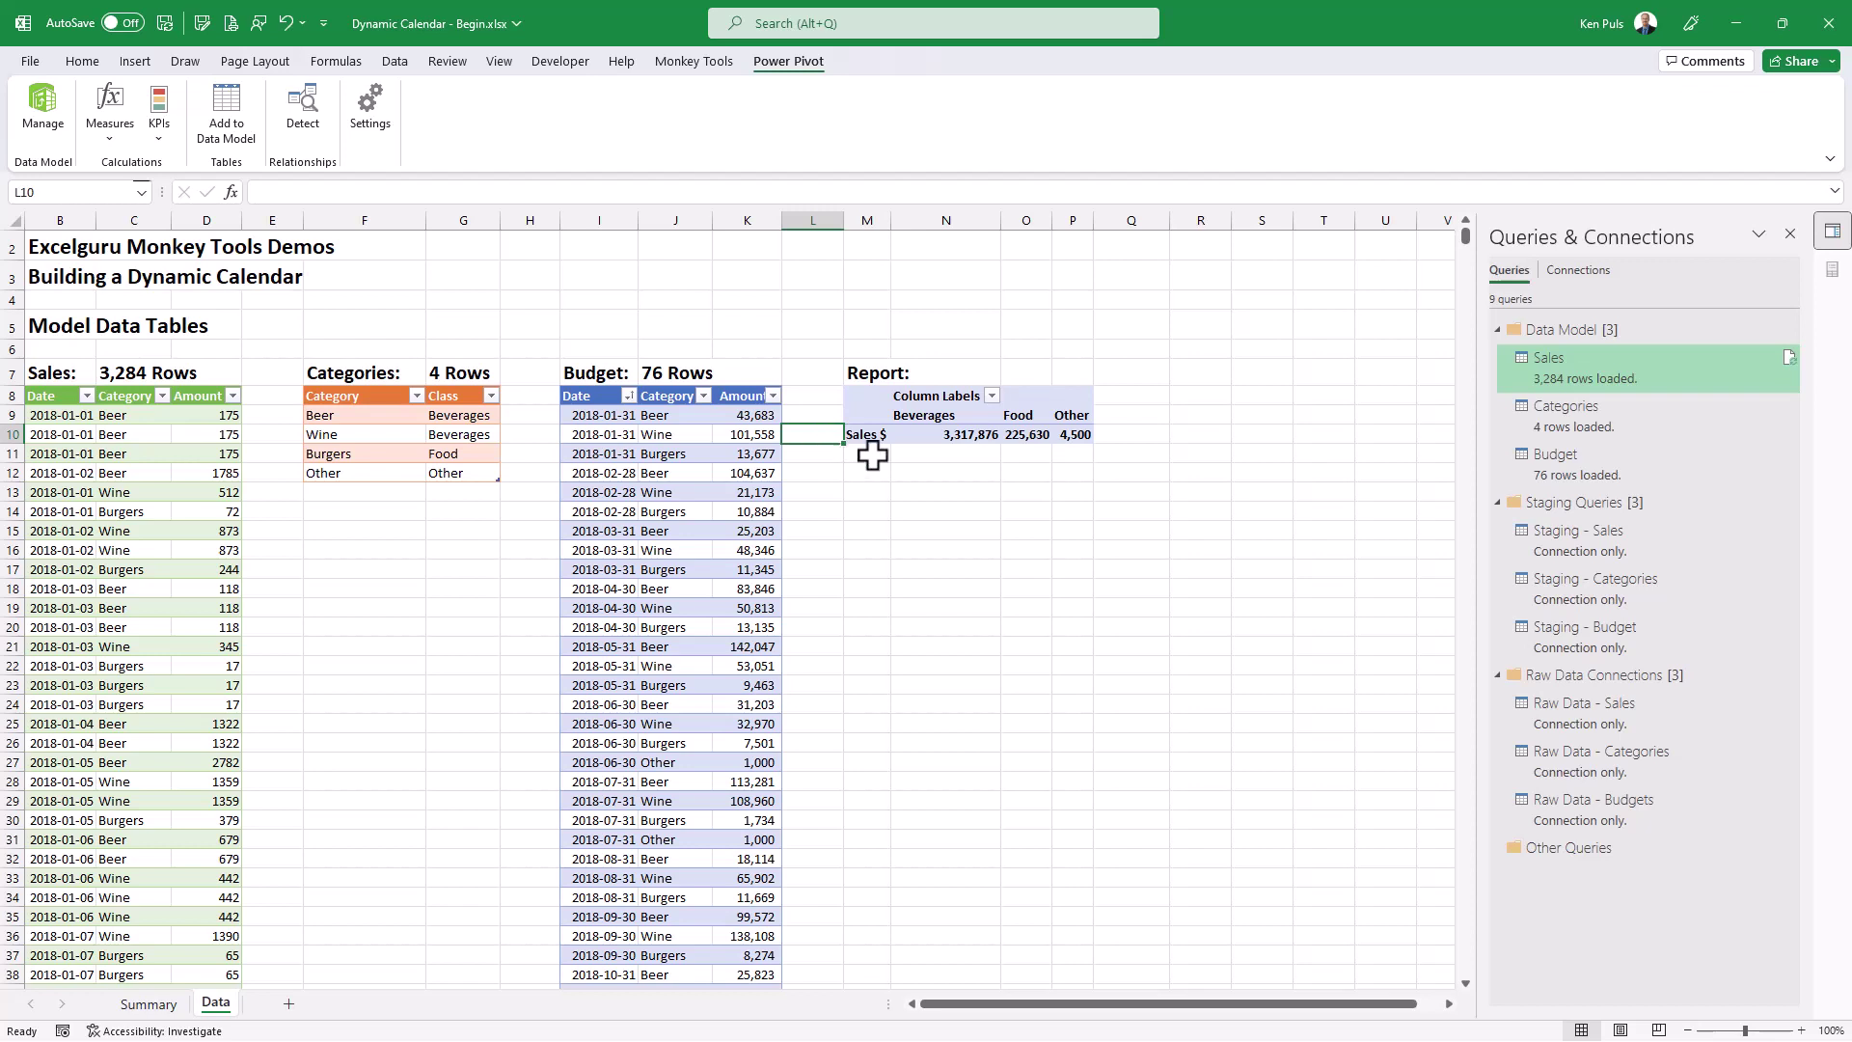
mouse_move(1583, 547)
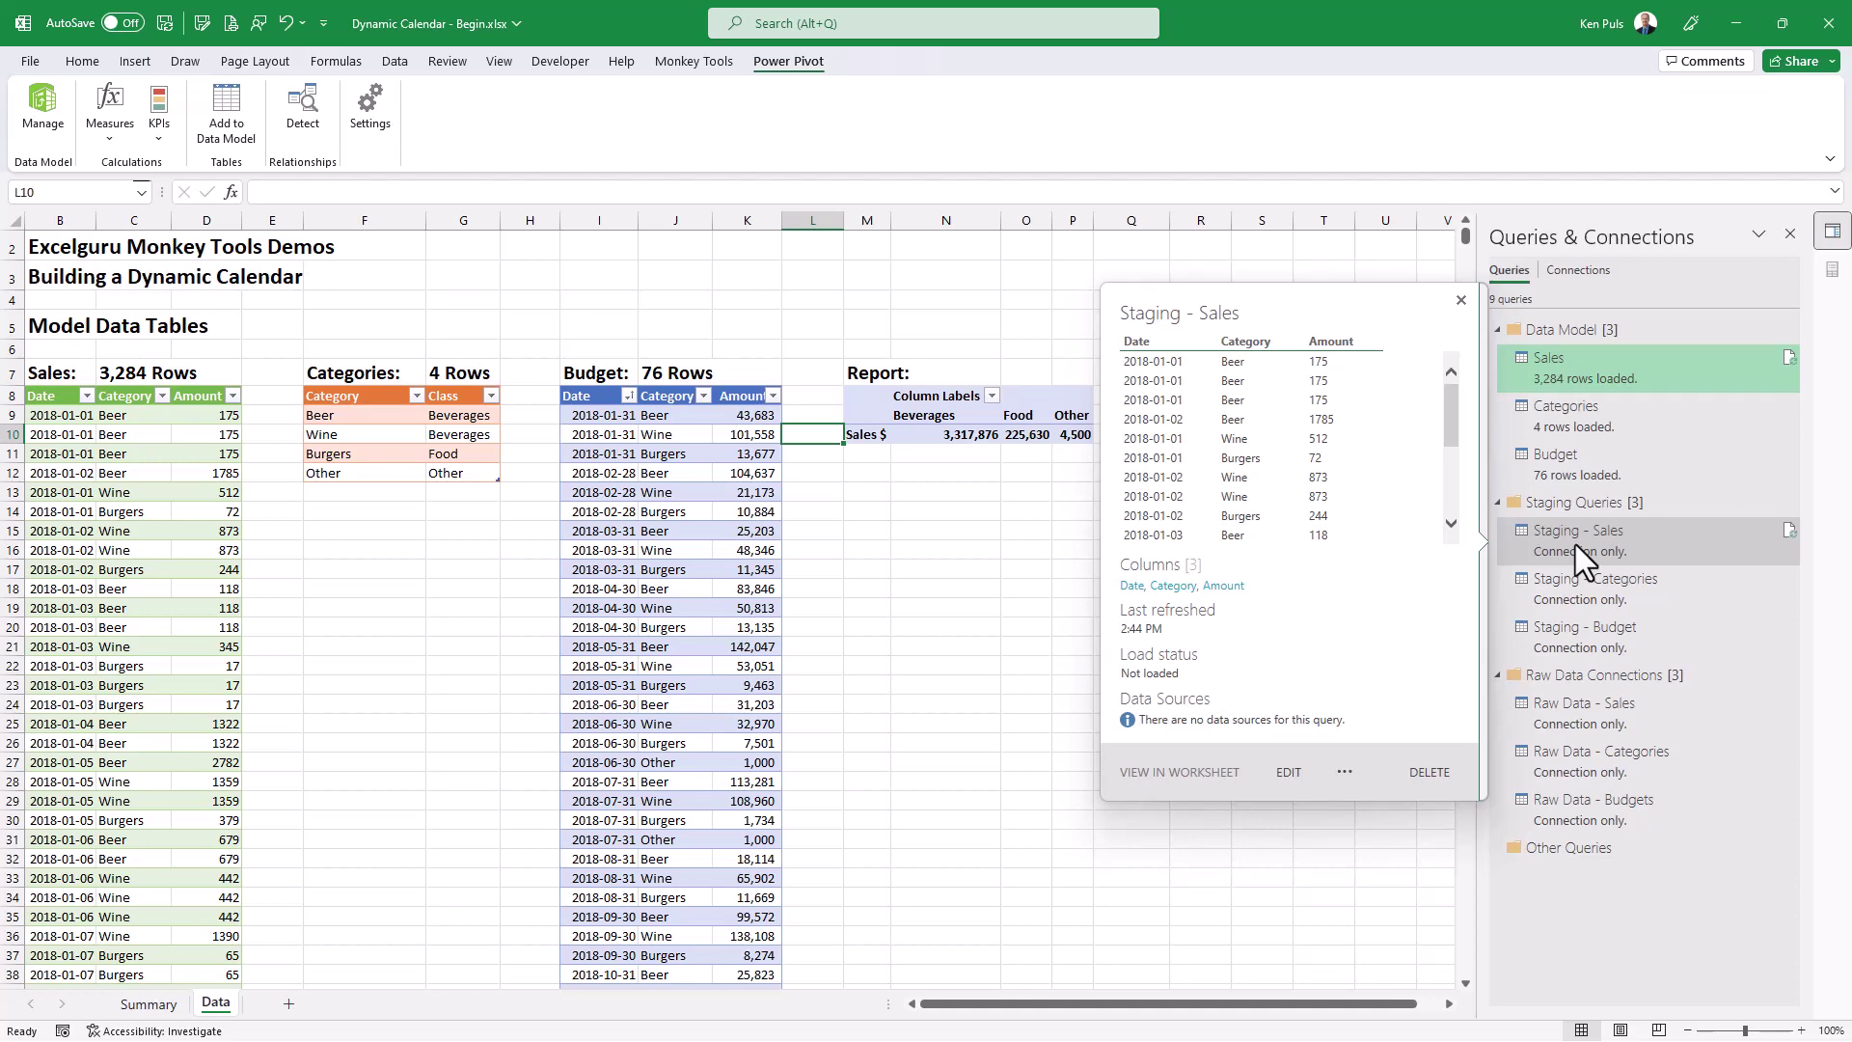
right_click(1576, 544)
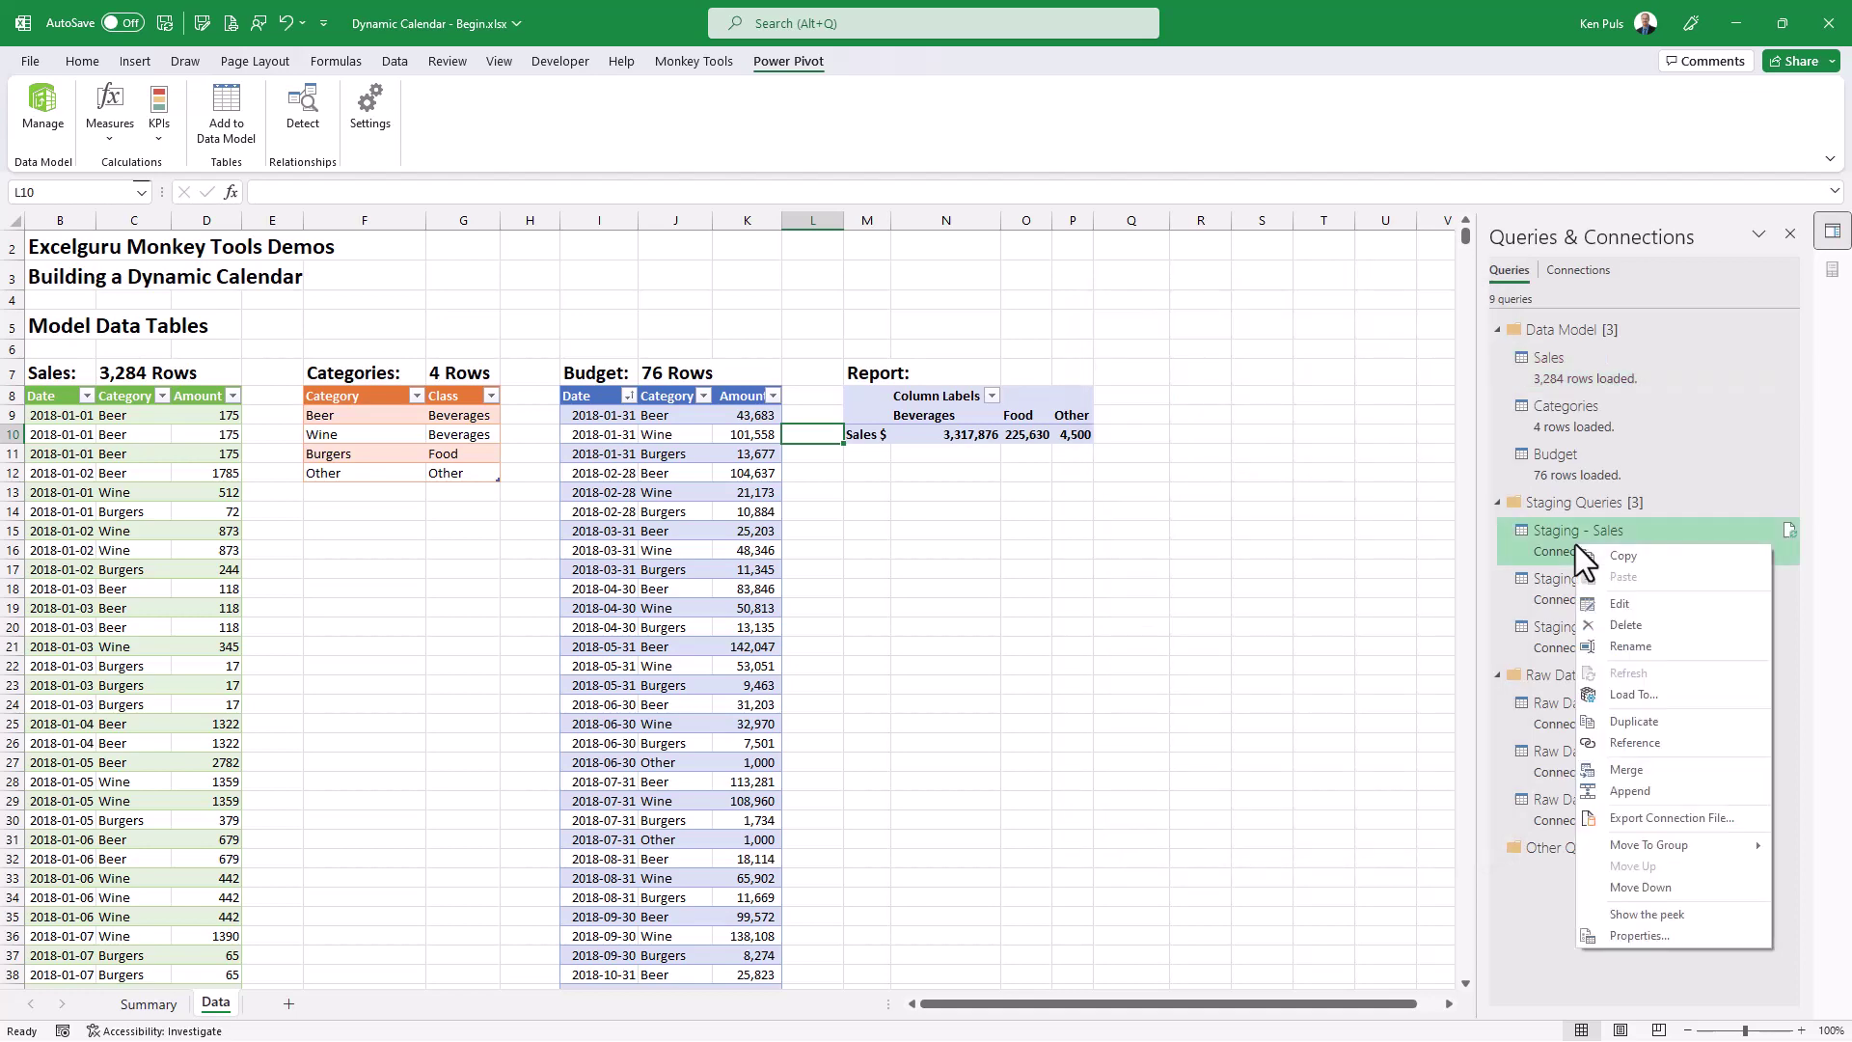
click(1620, 739)
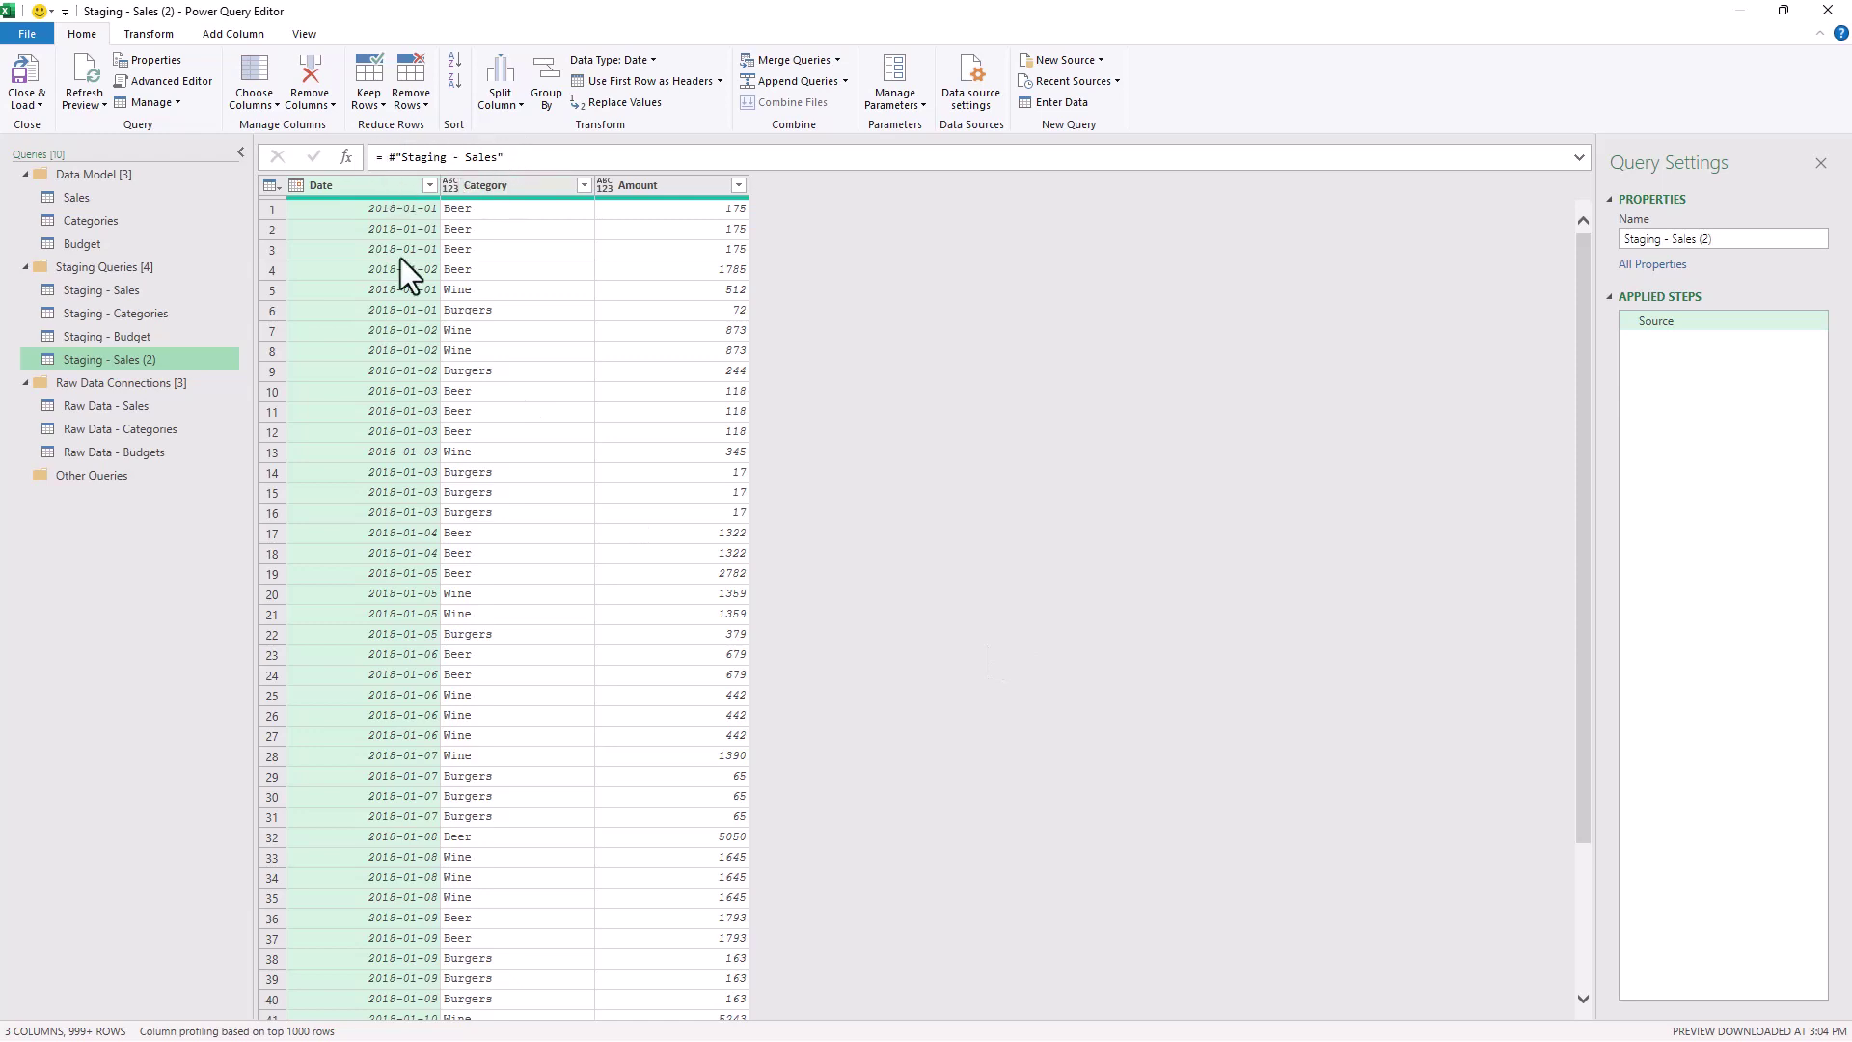
drag(188, 368, 179, 362)
double_click(180, 361)
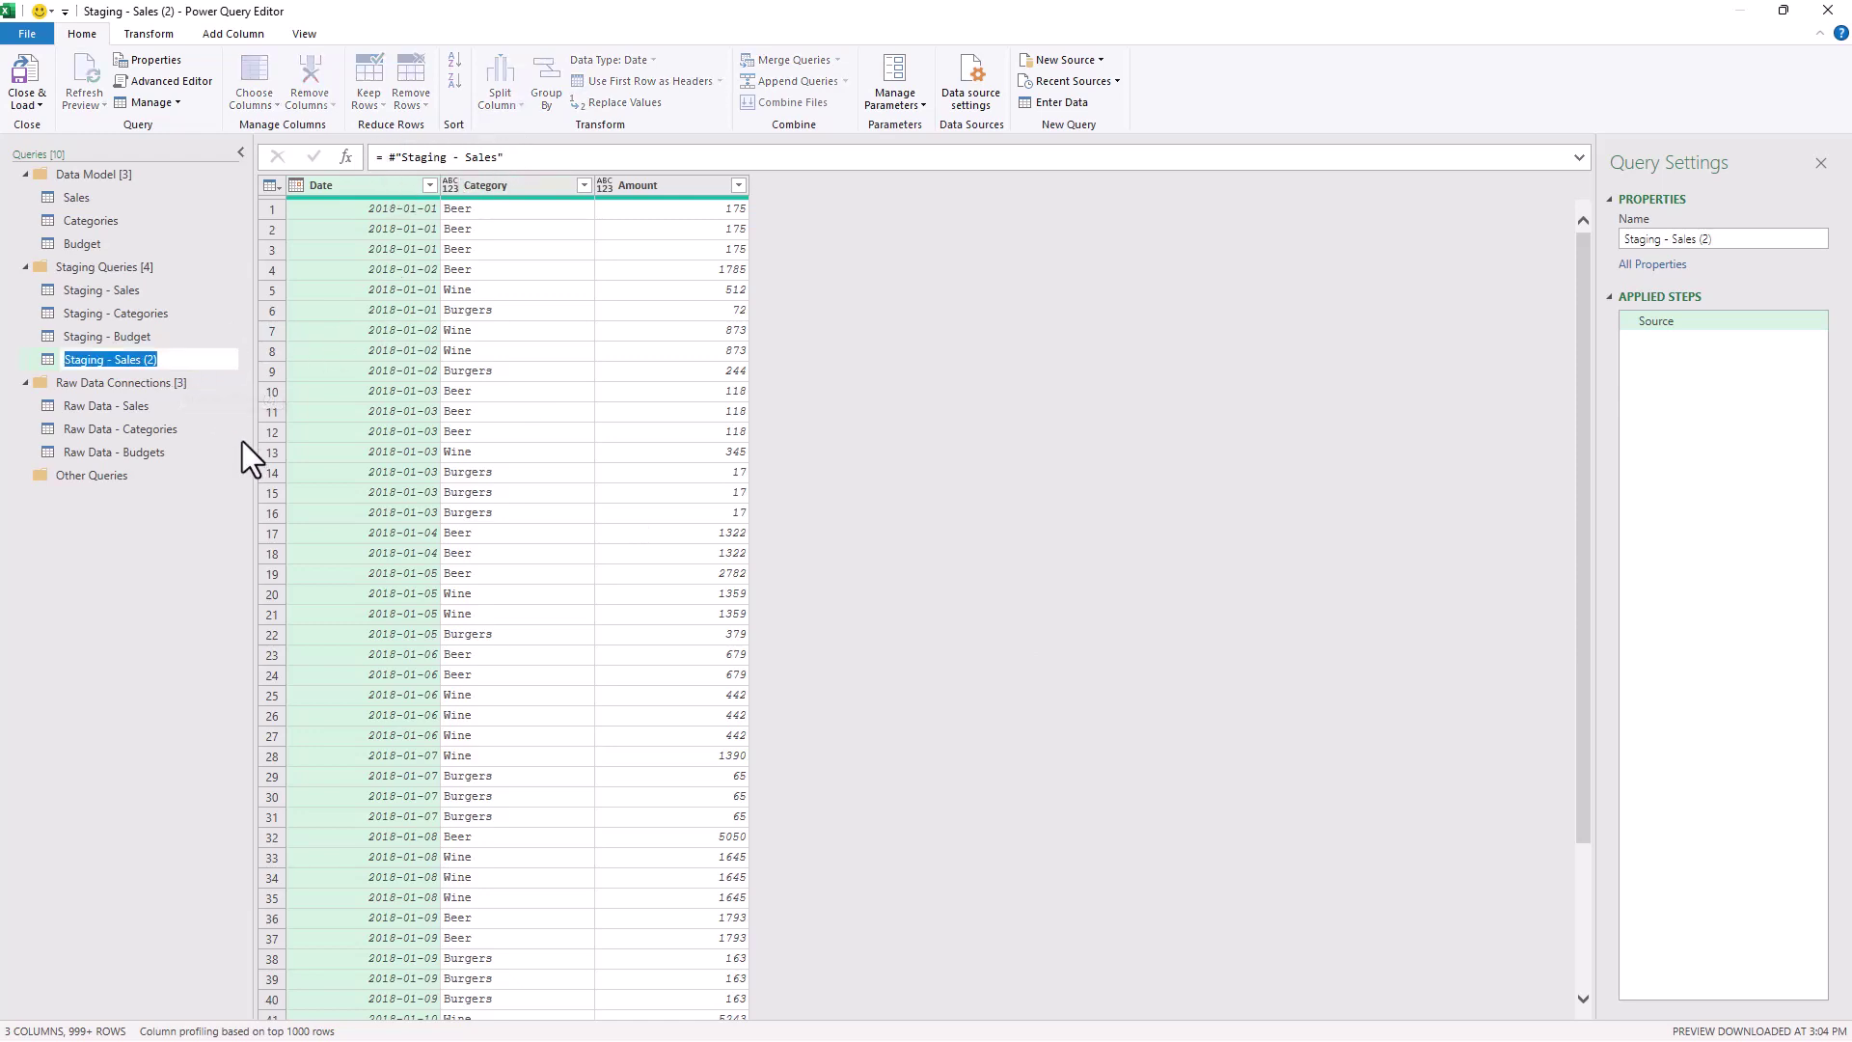
text(StartDate)
key(Return)
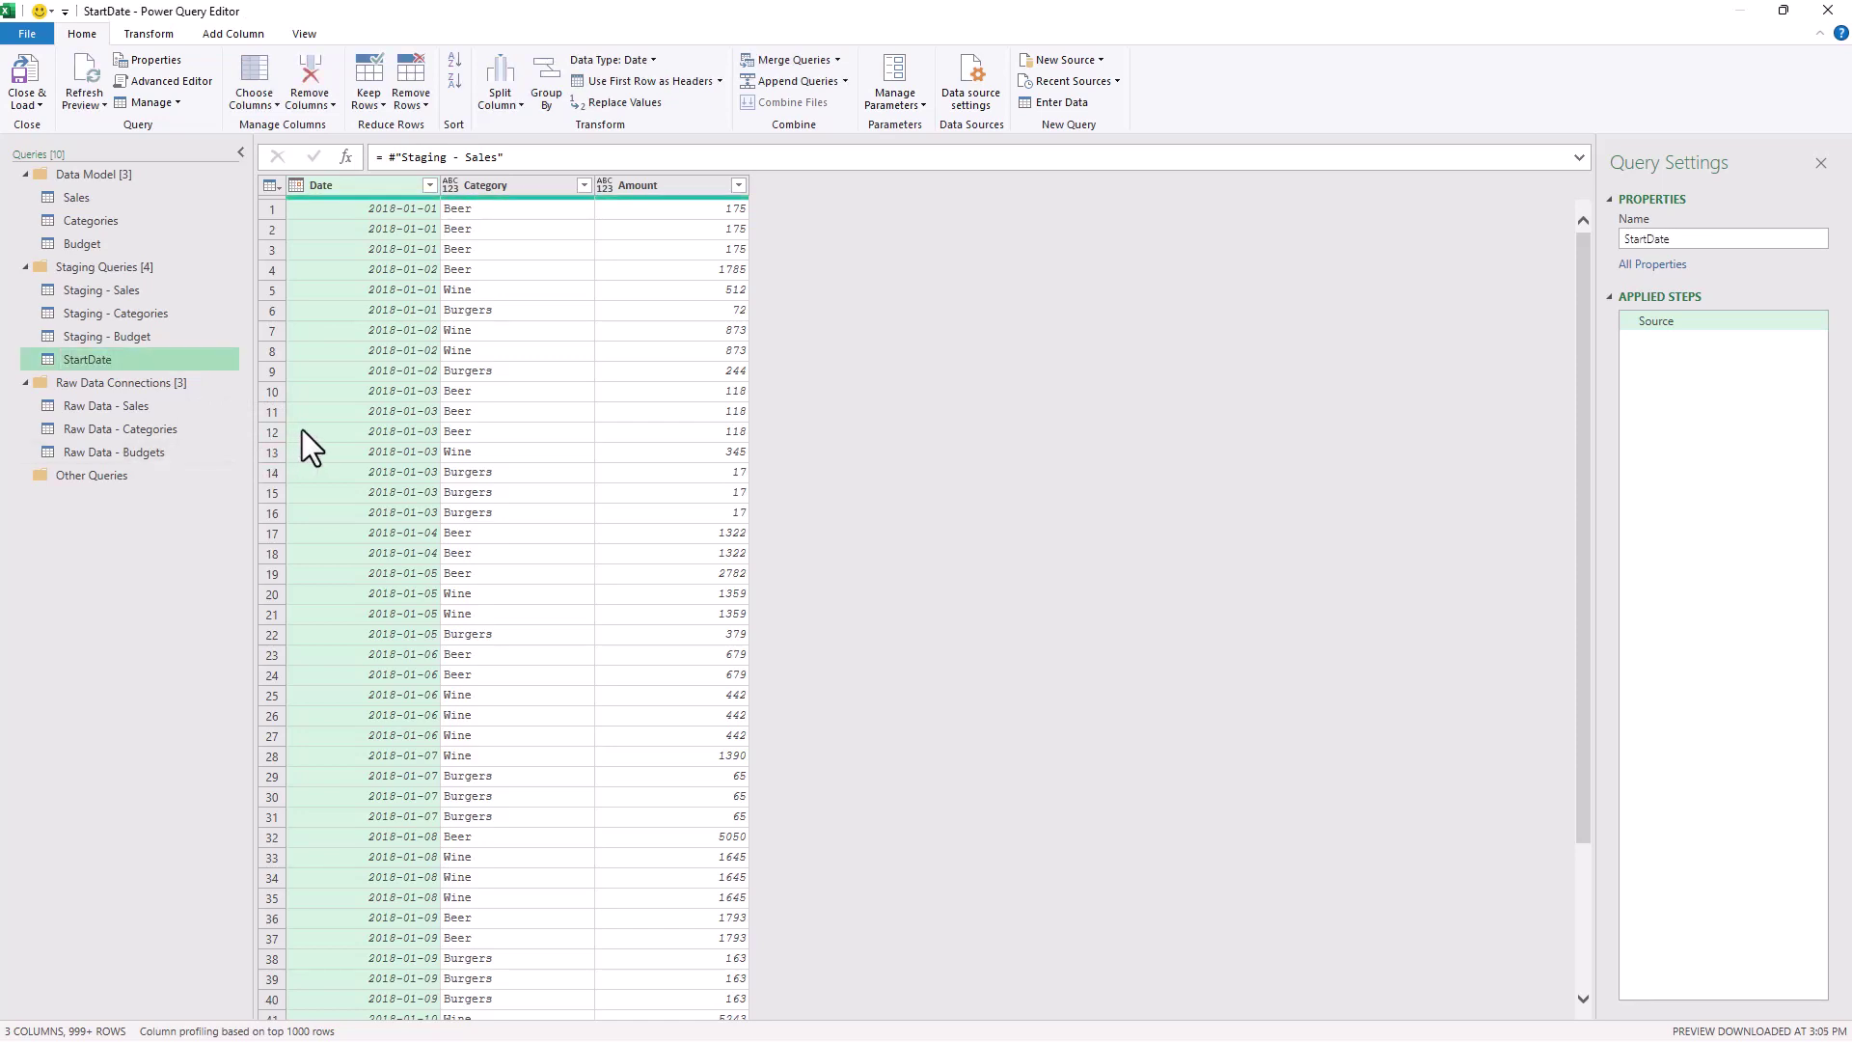
Reduce the StartDate query to the Date column only and remove its duplicate dates
right_click(339, 185)
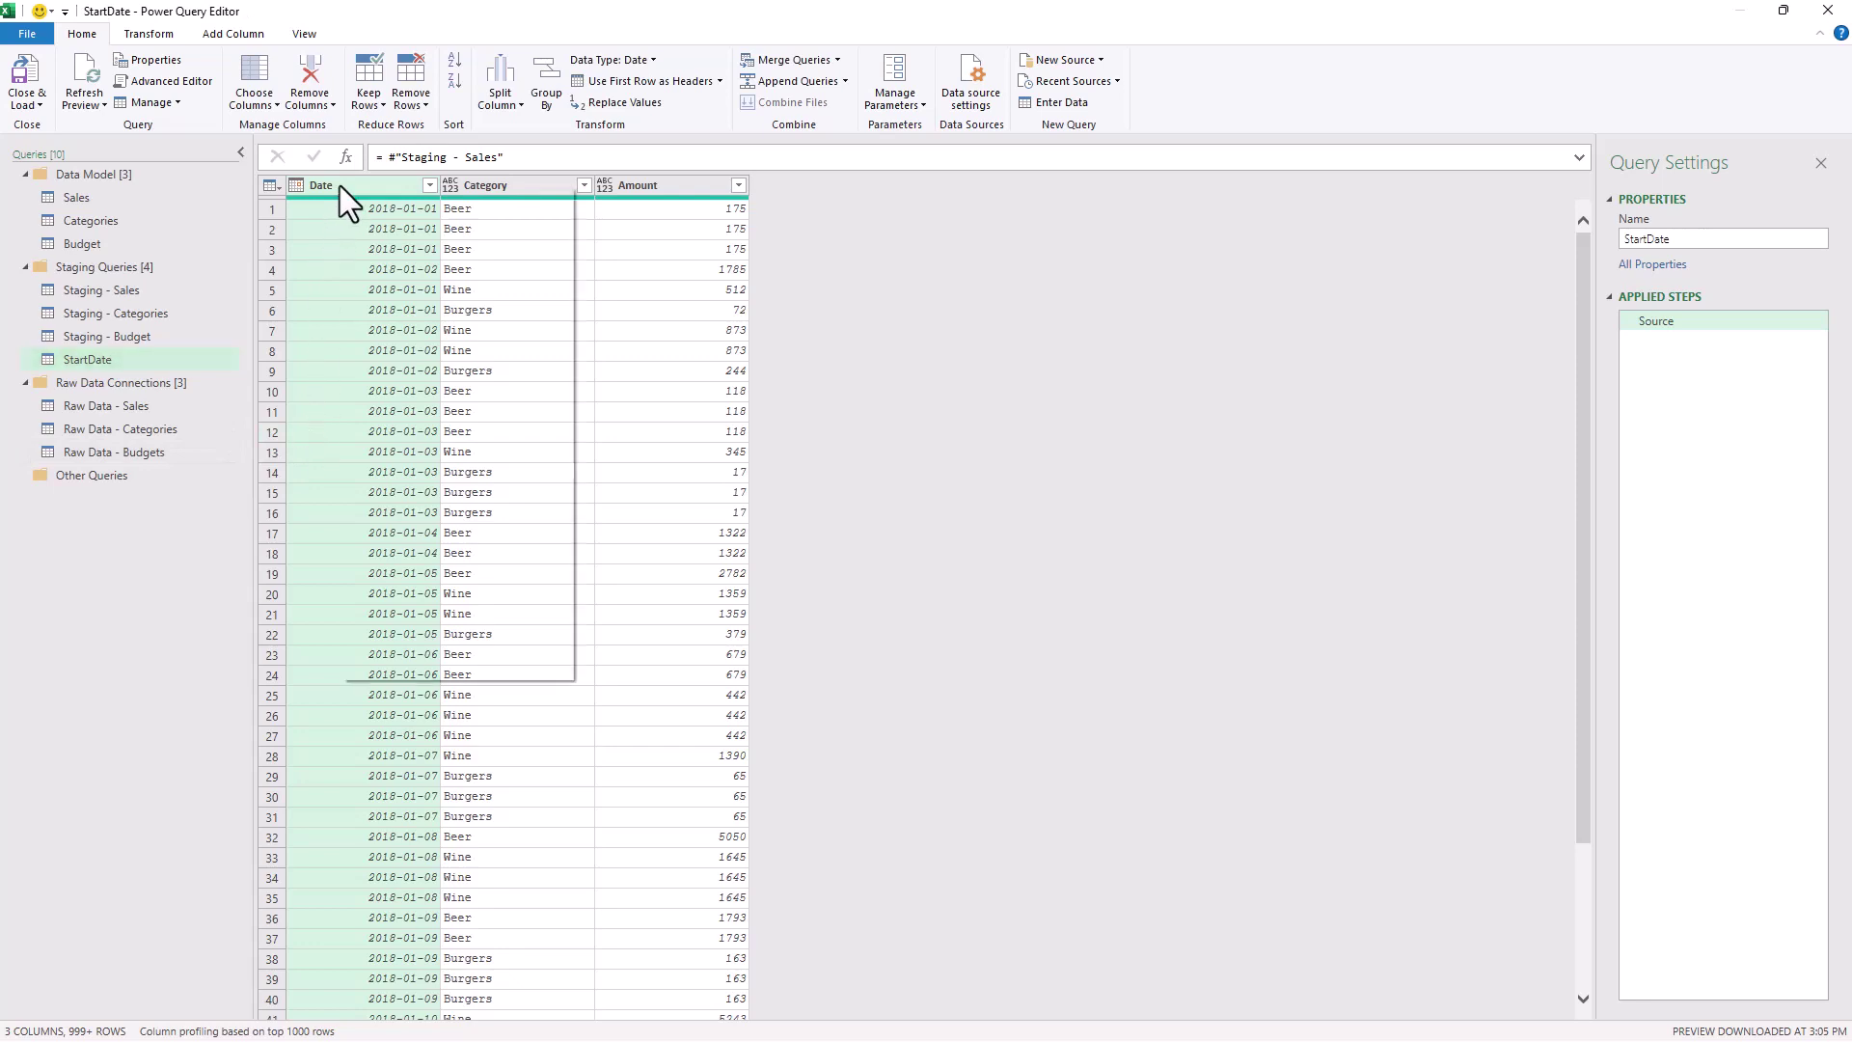
click(409, 243)
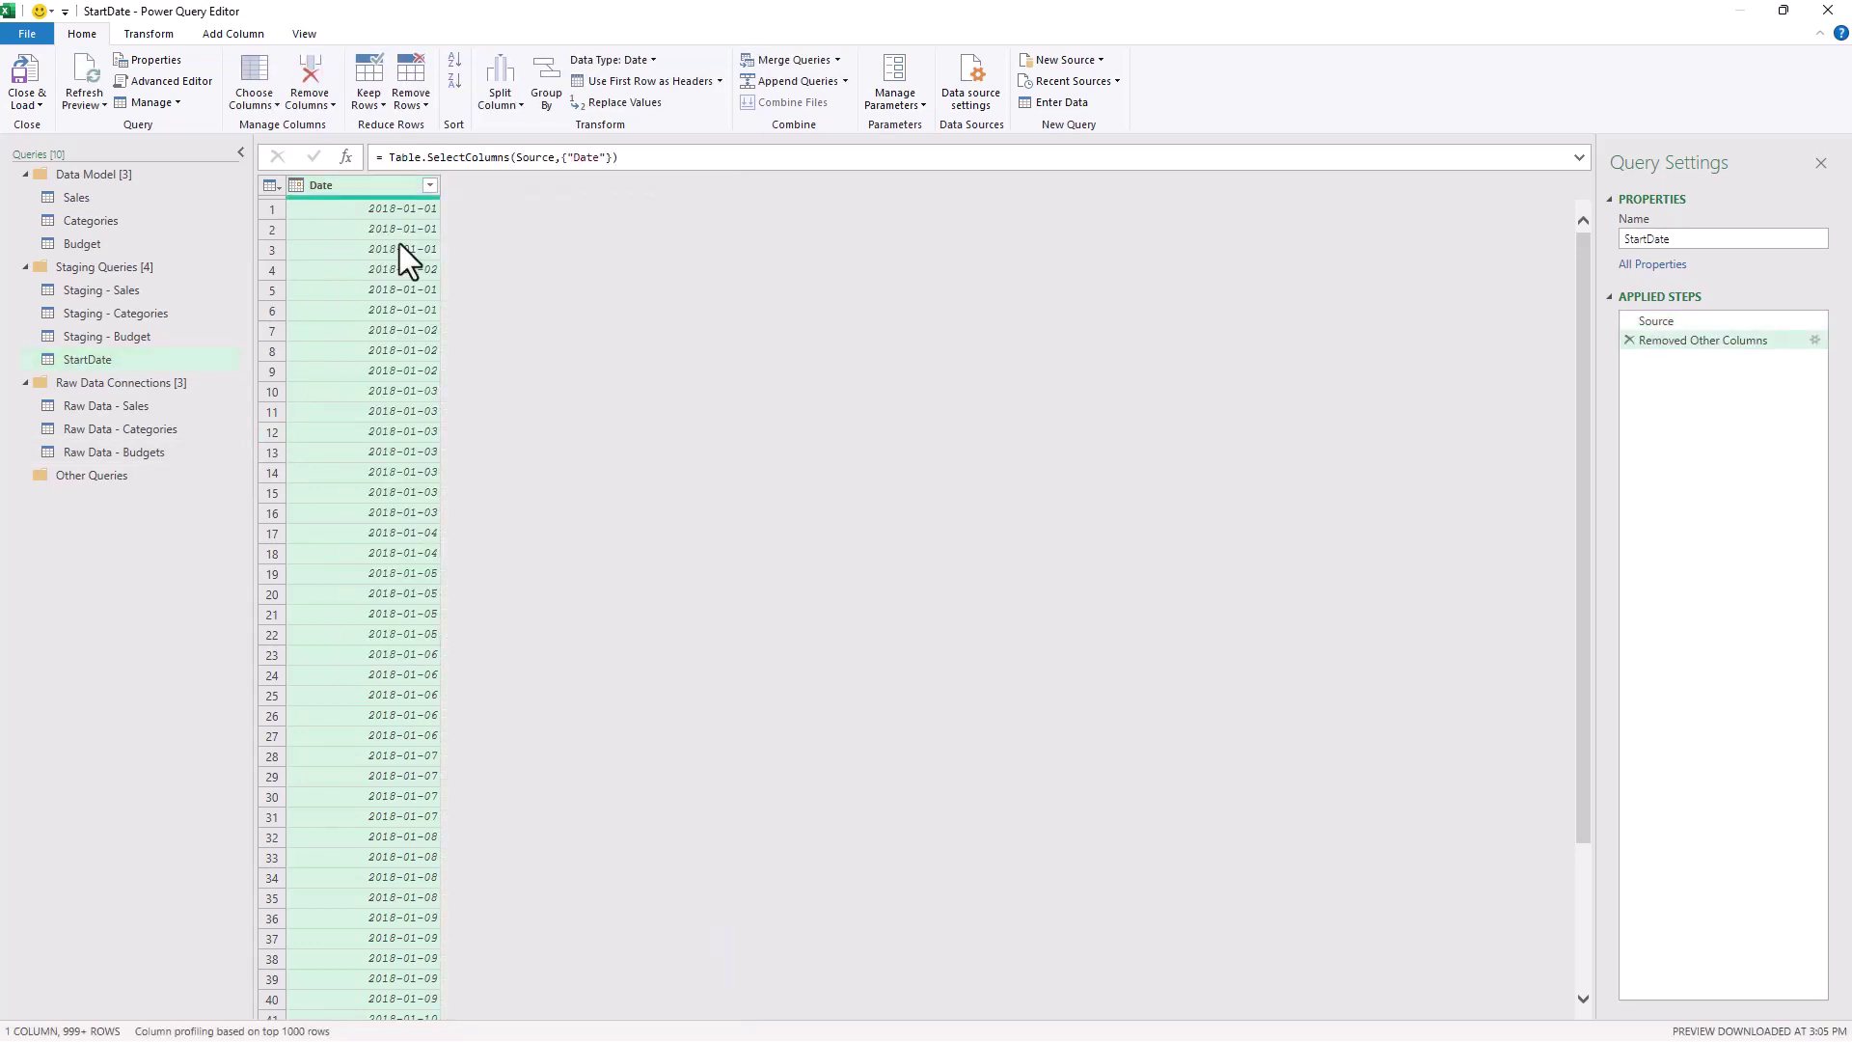
right_click(390, 188)
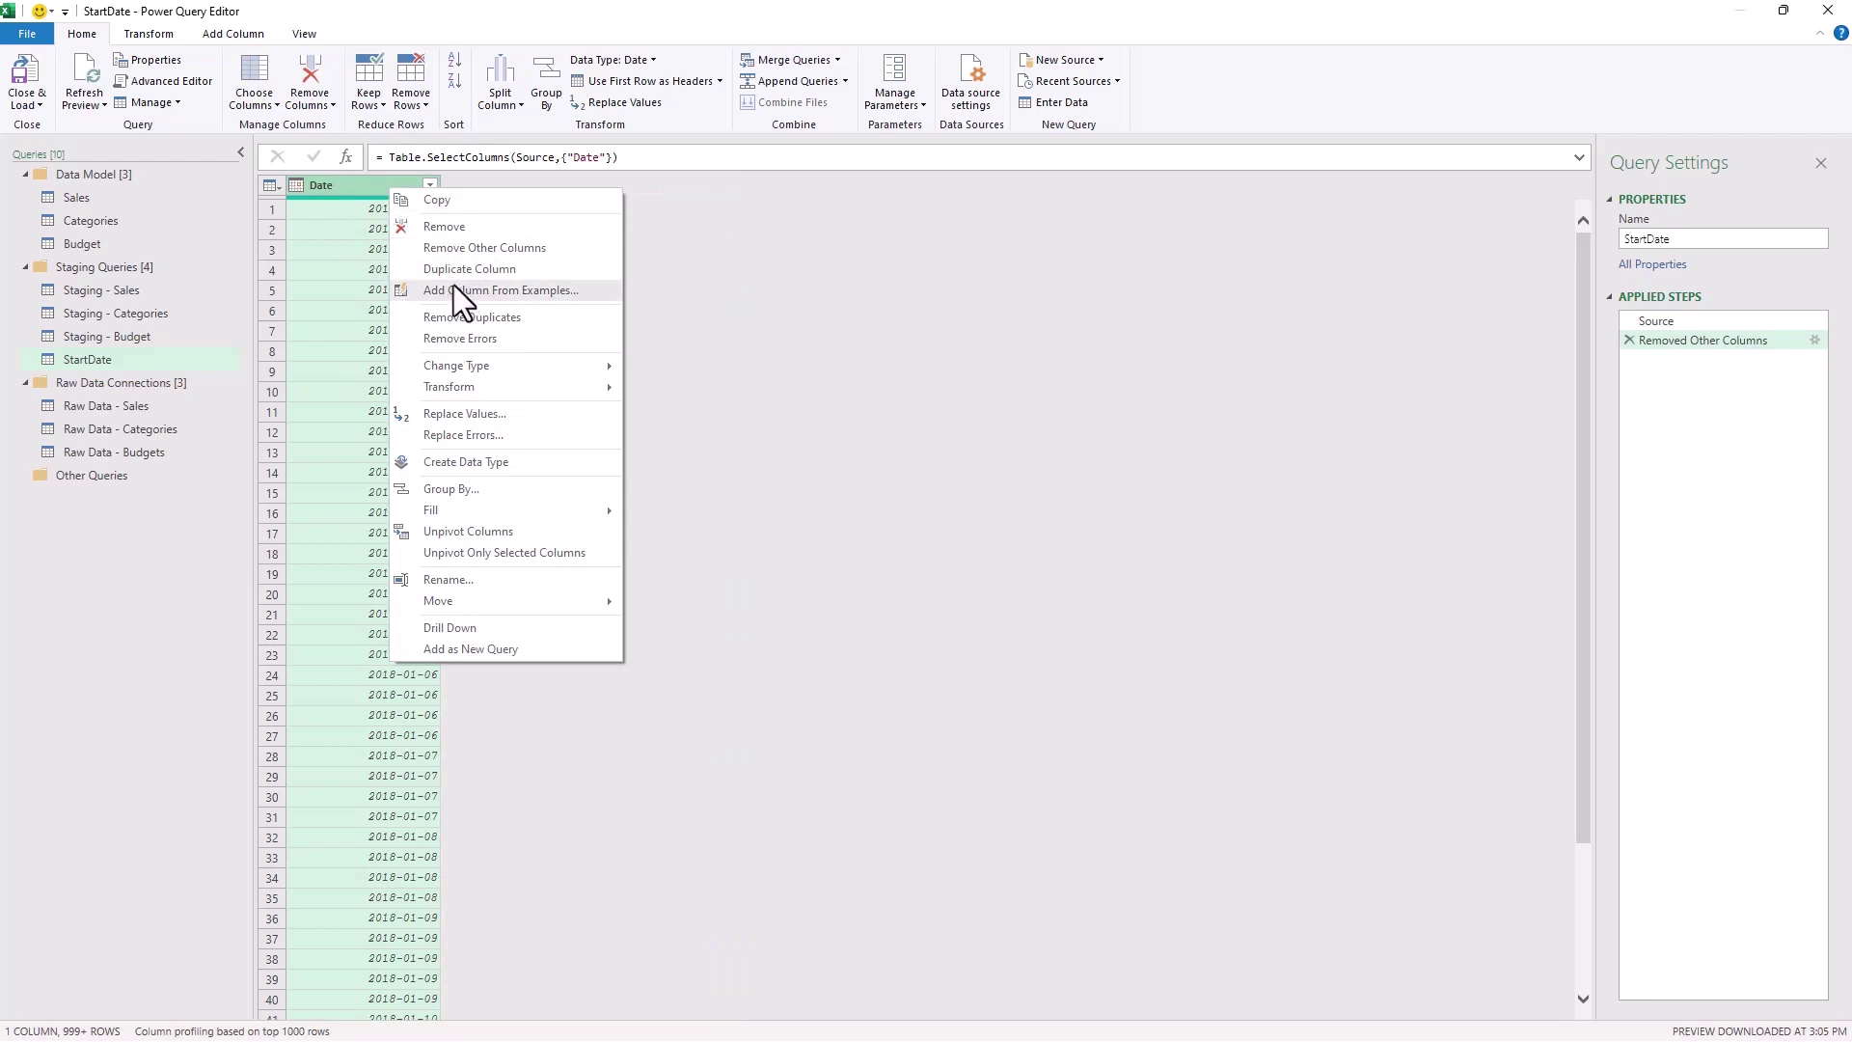
click(463, 315)
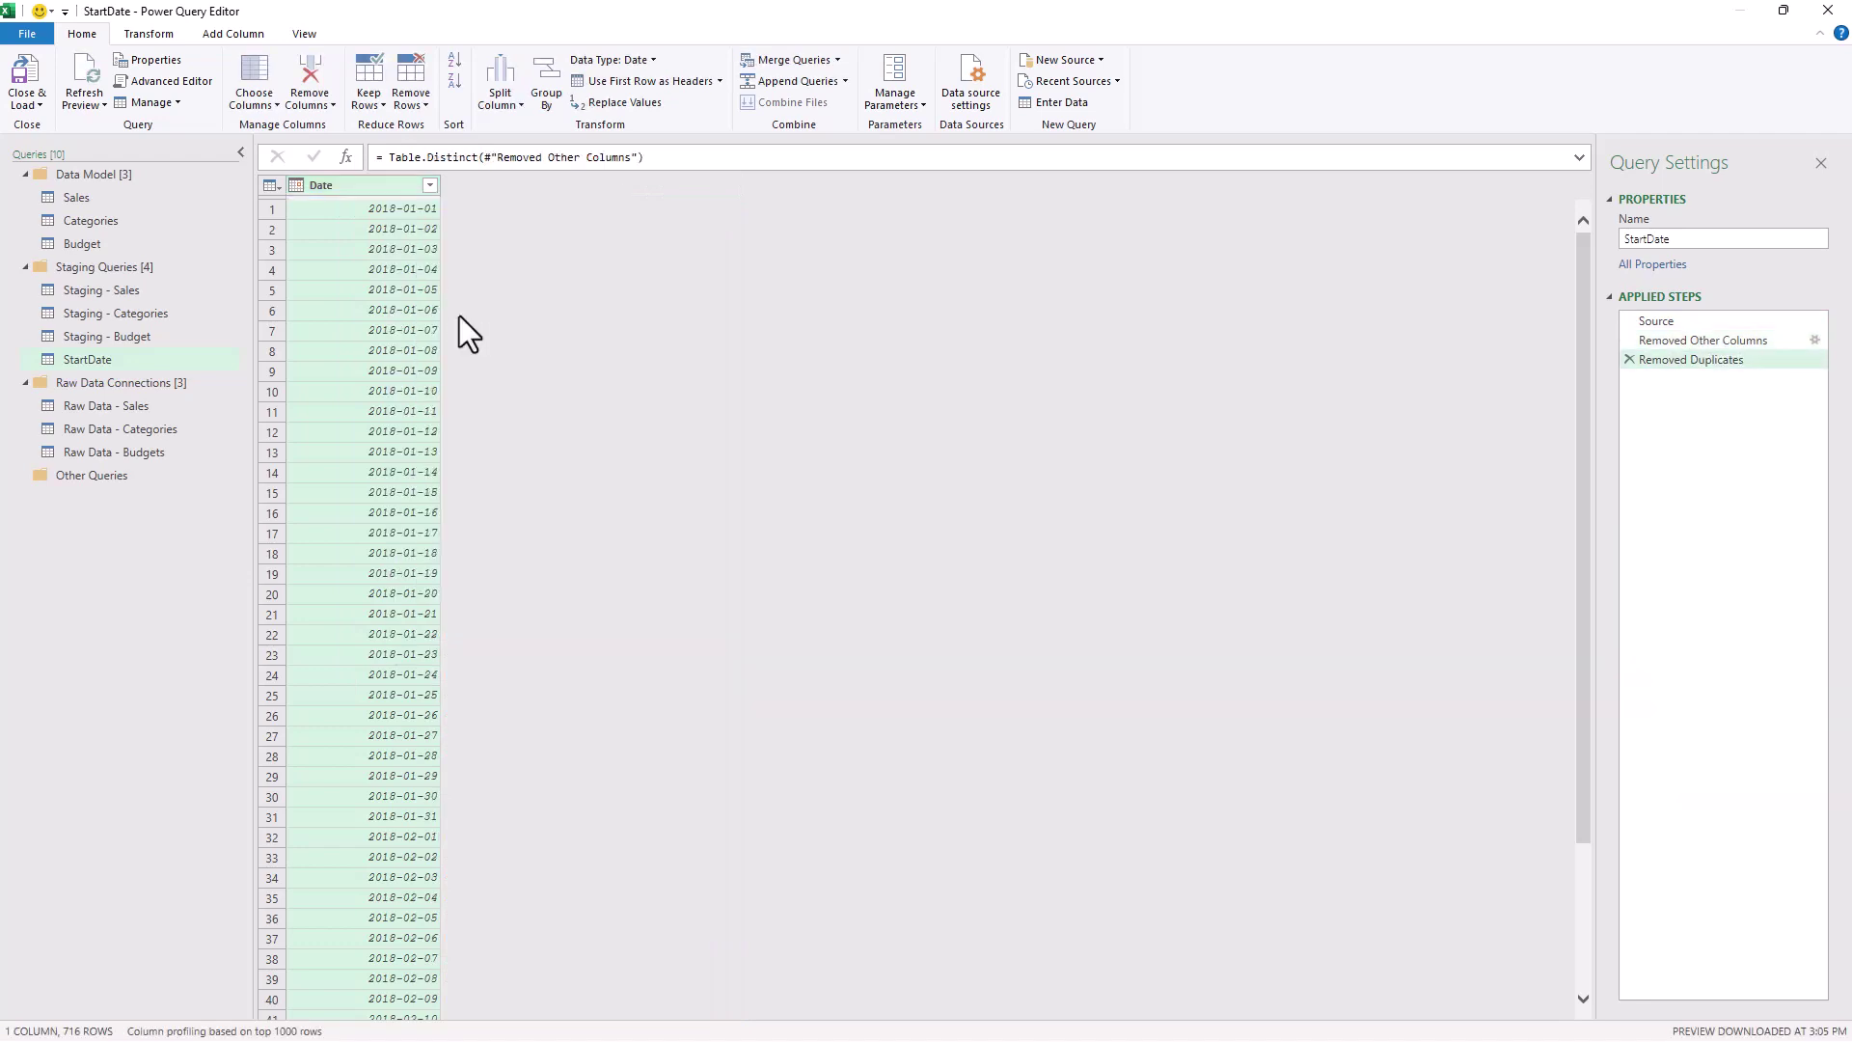
Filter the Date column of StartDate to keep only the earliest date
click(429, 187)
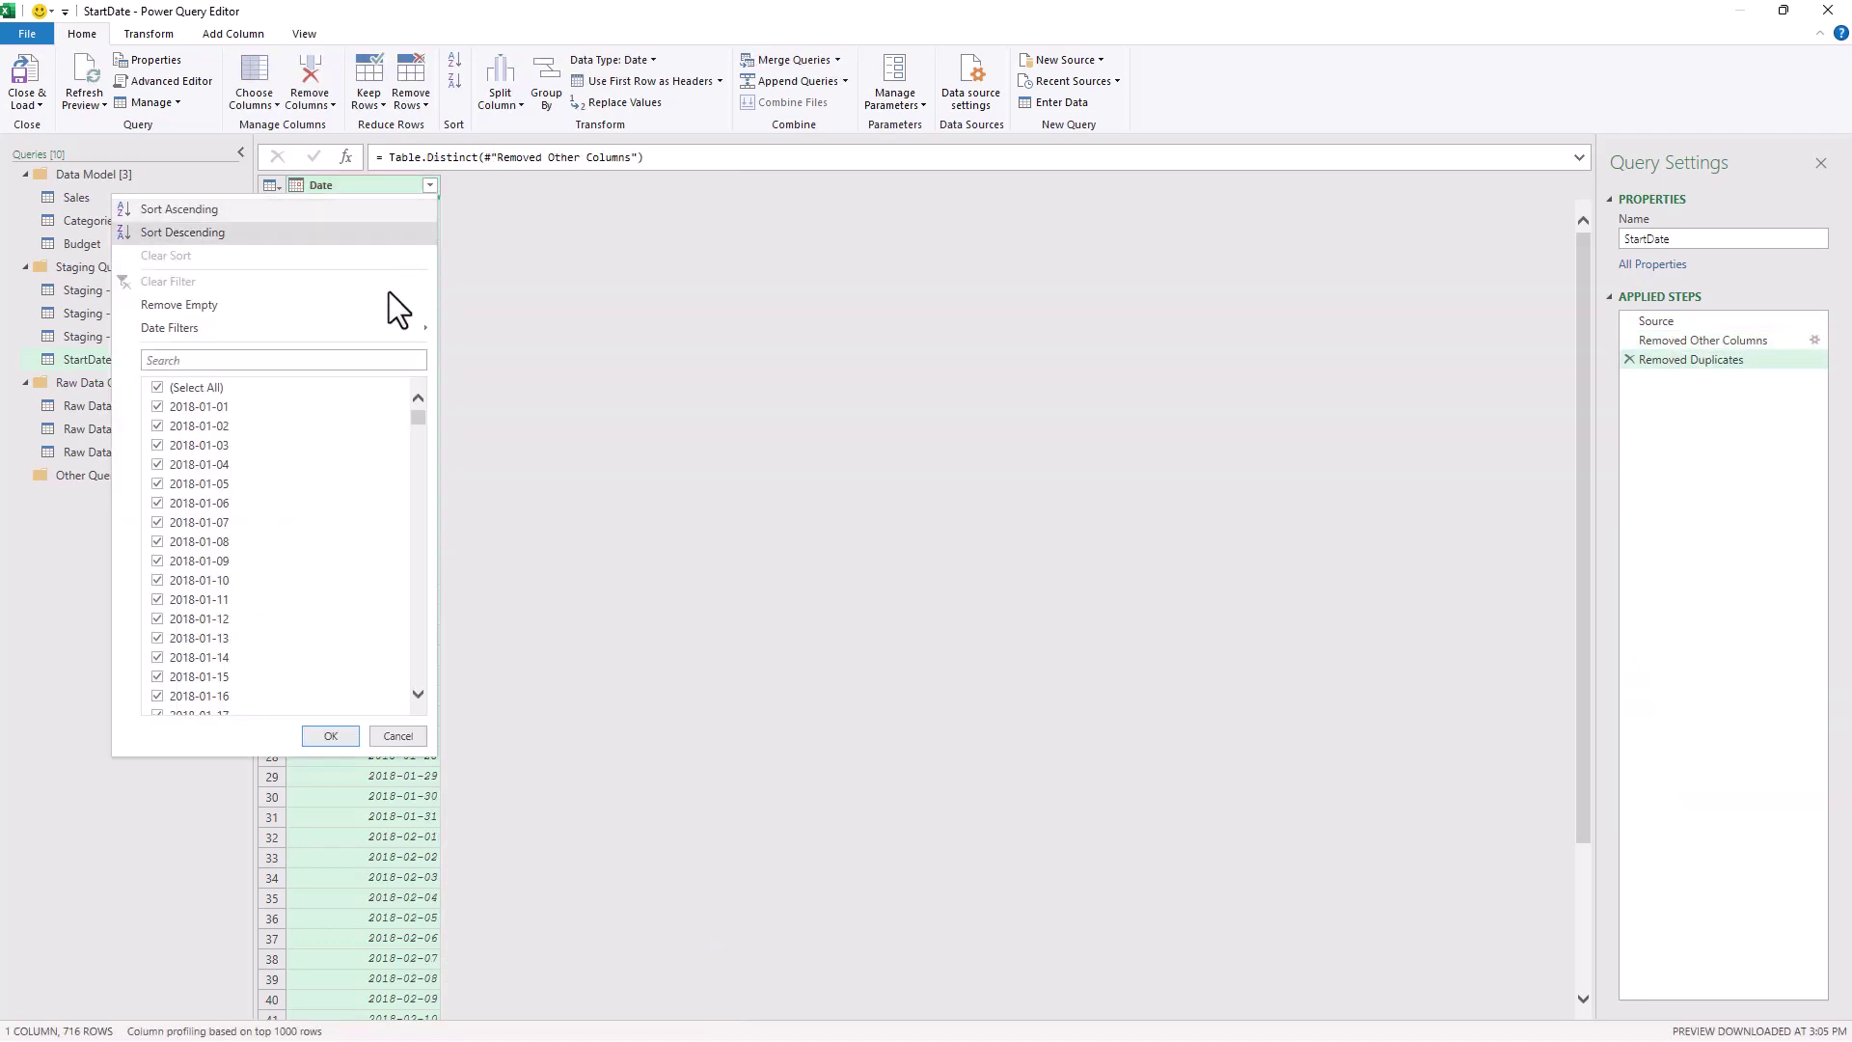
mouse_move(379, 326)
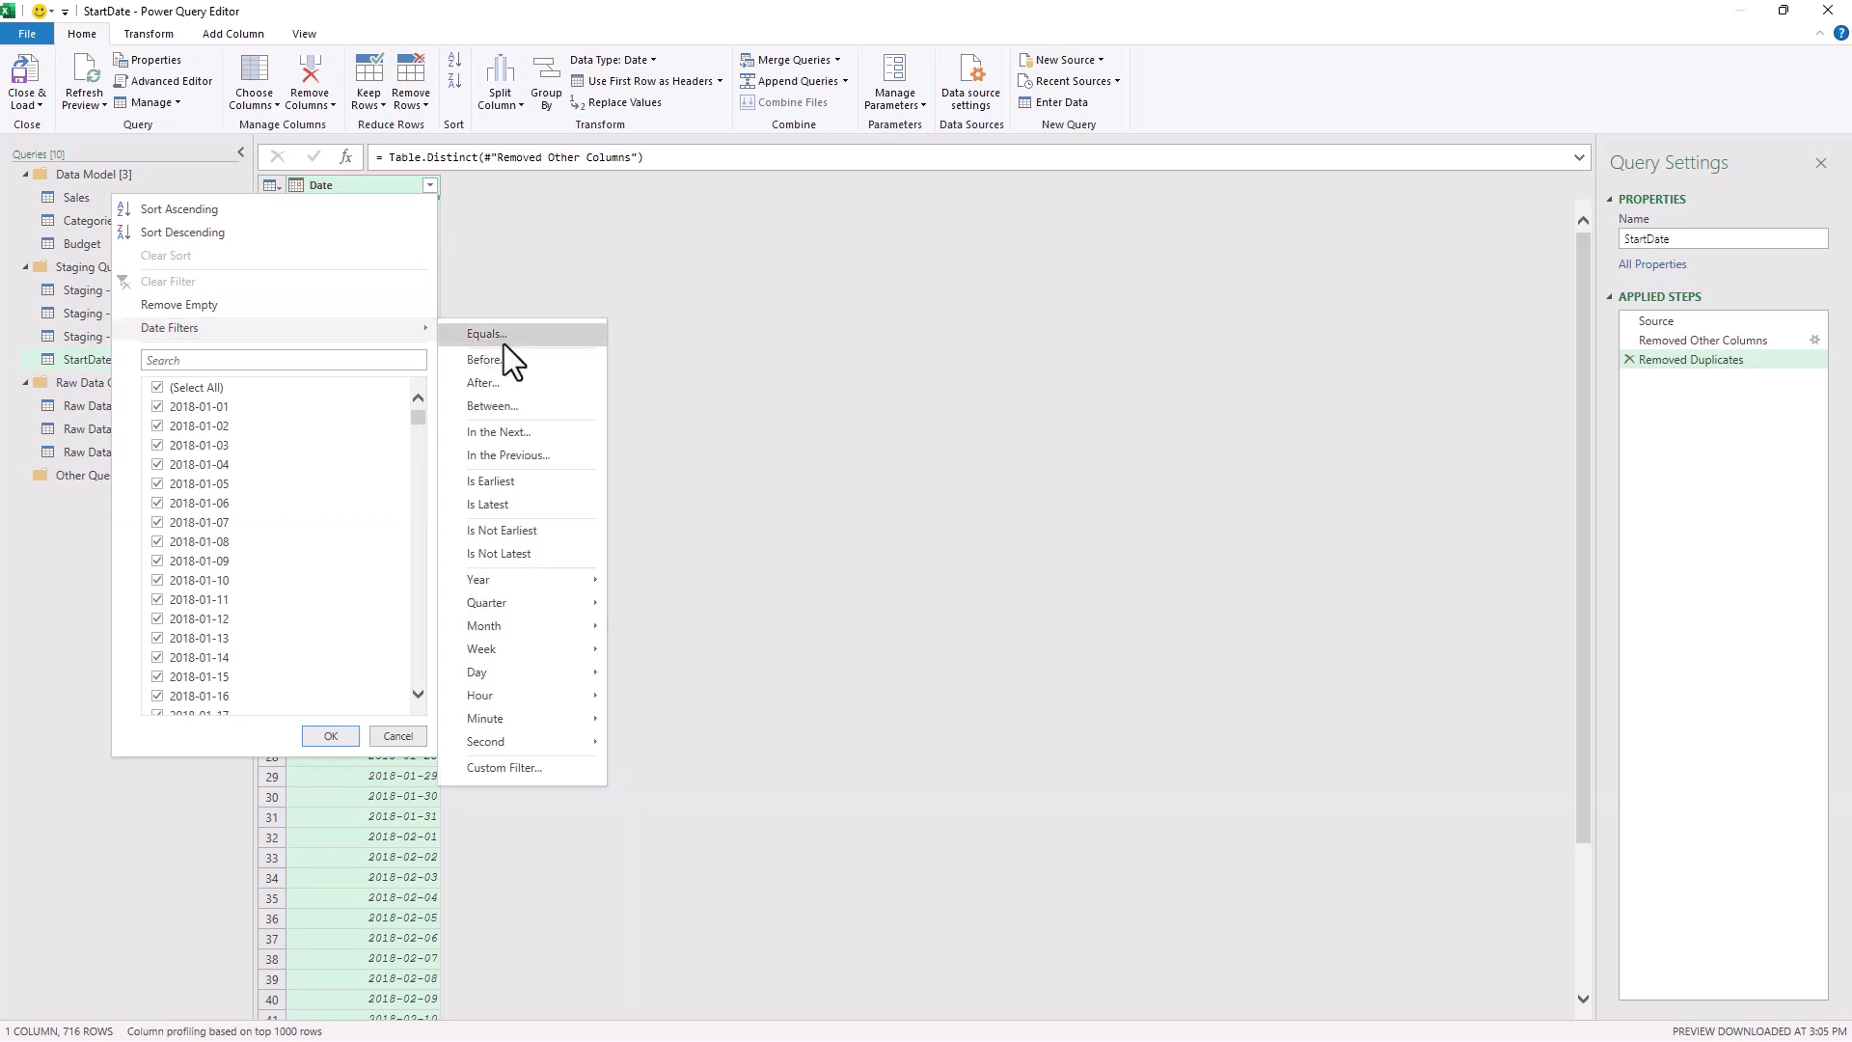
click(526, 484)
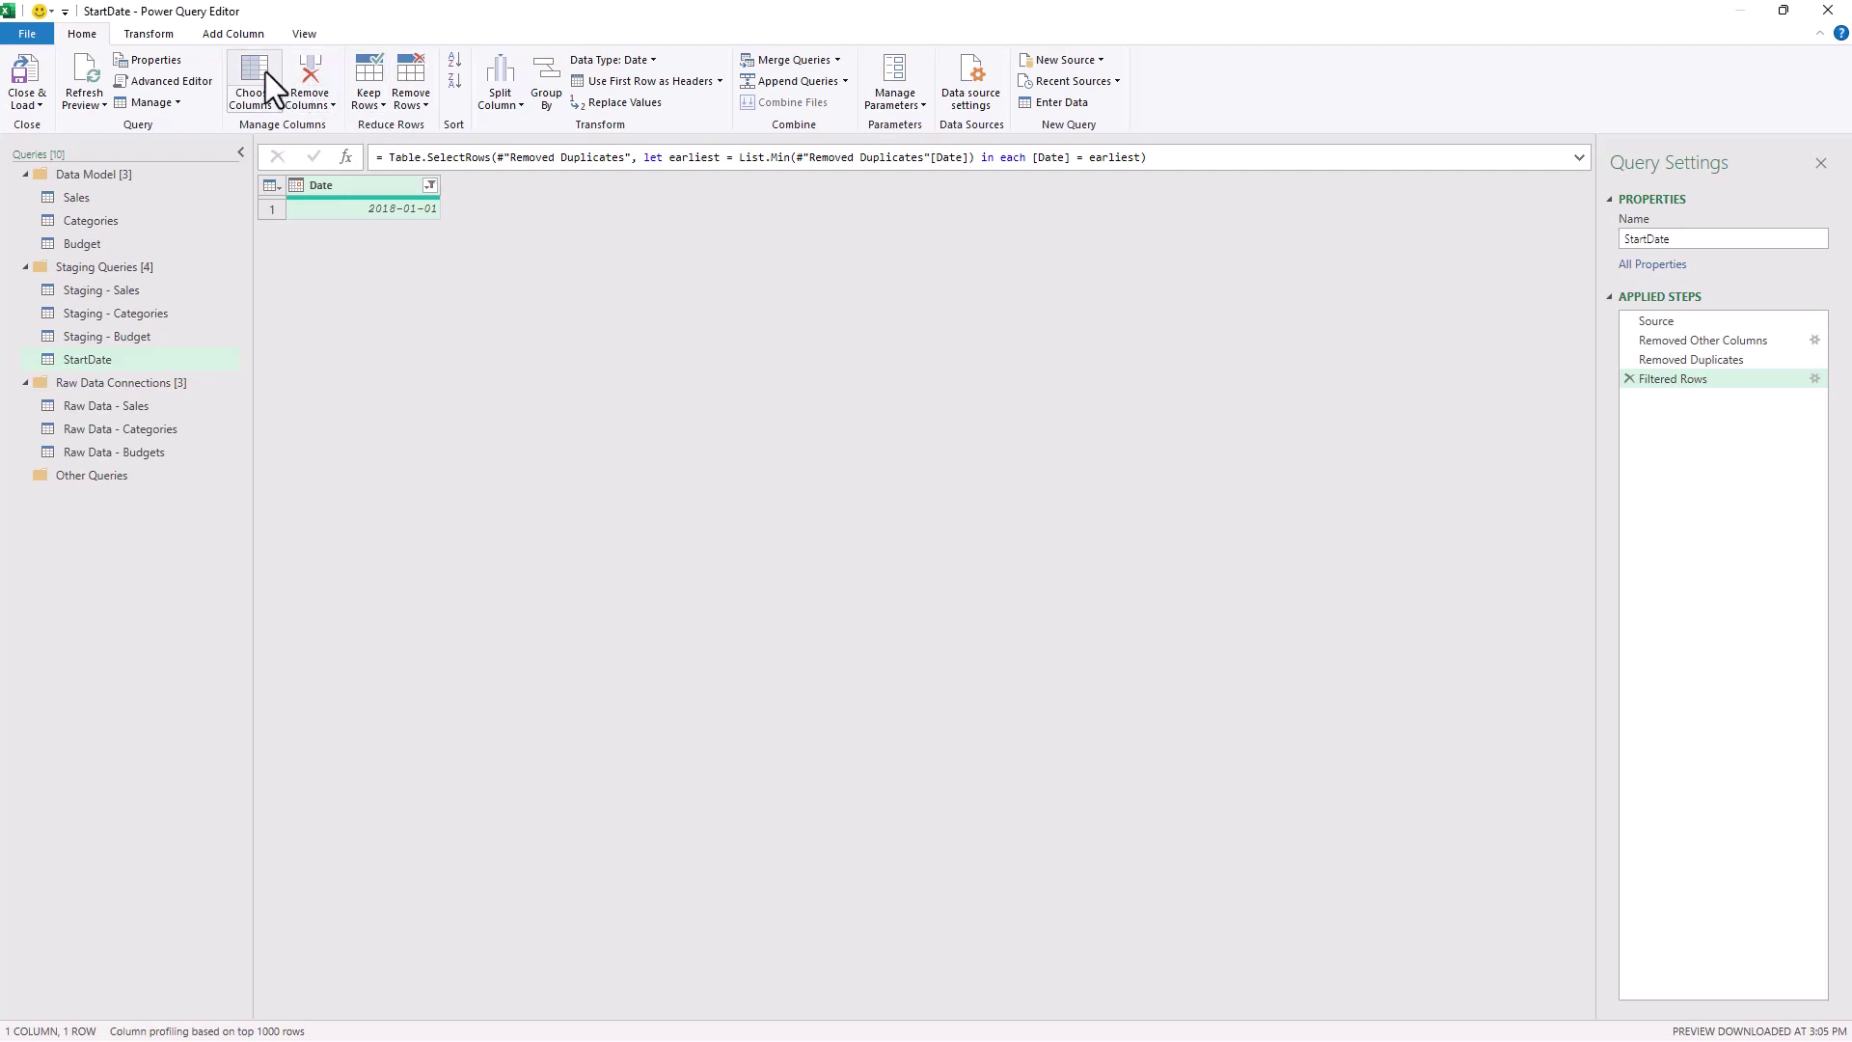
Transform the StartDate query's date to the start of its year and set the column's data type to Date
click(153, 33)
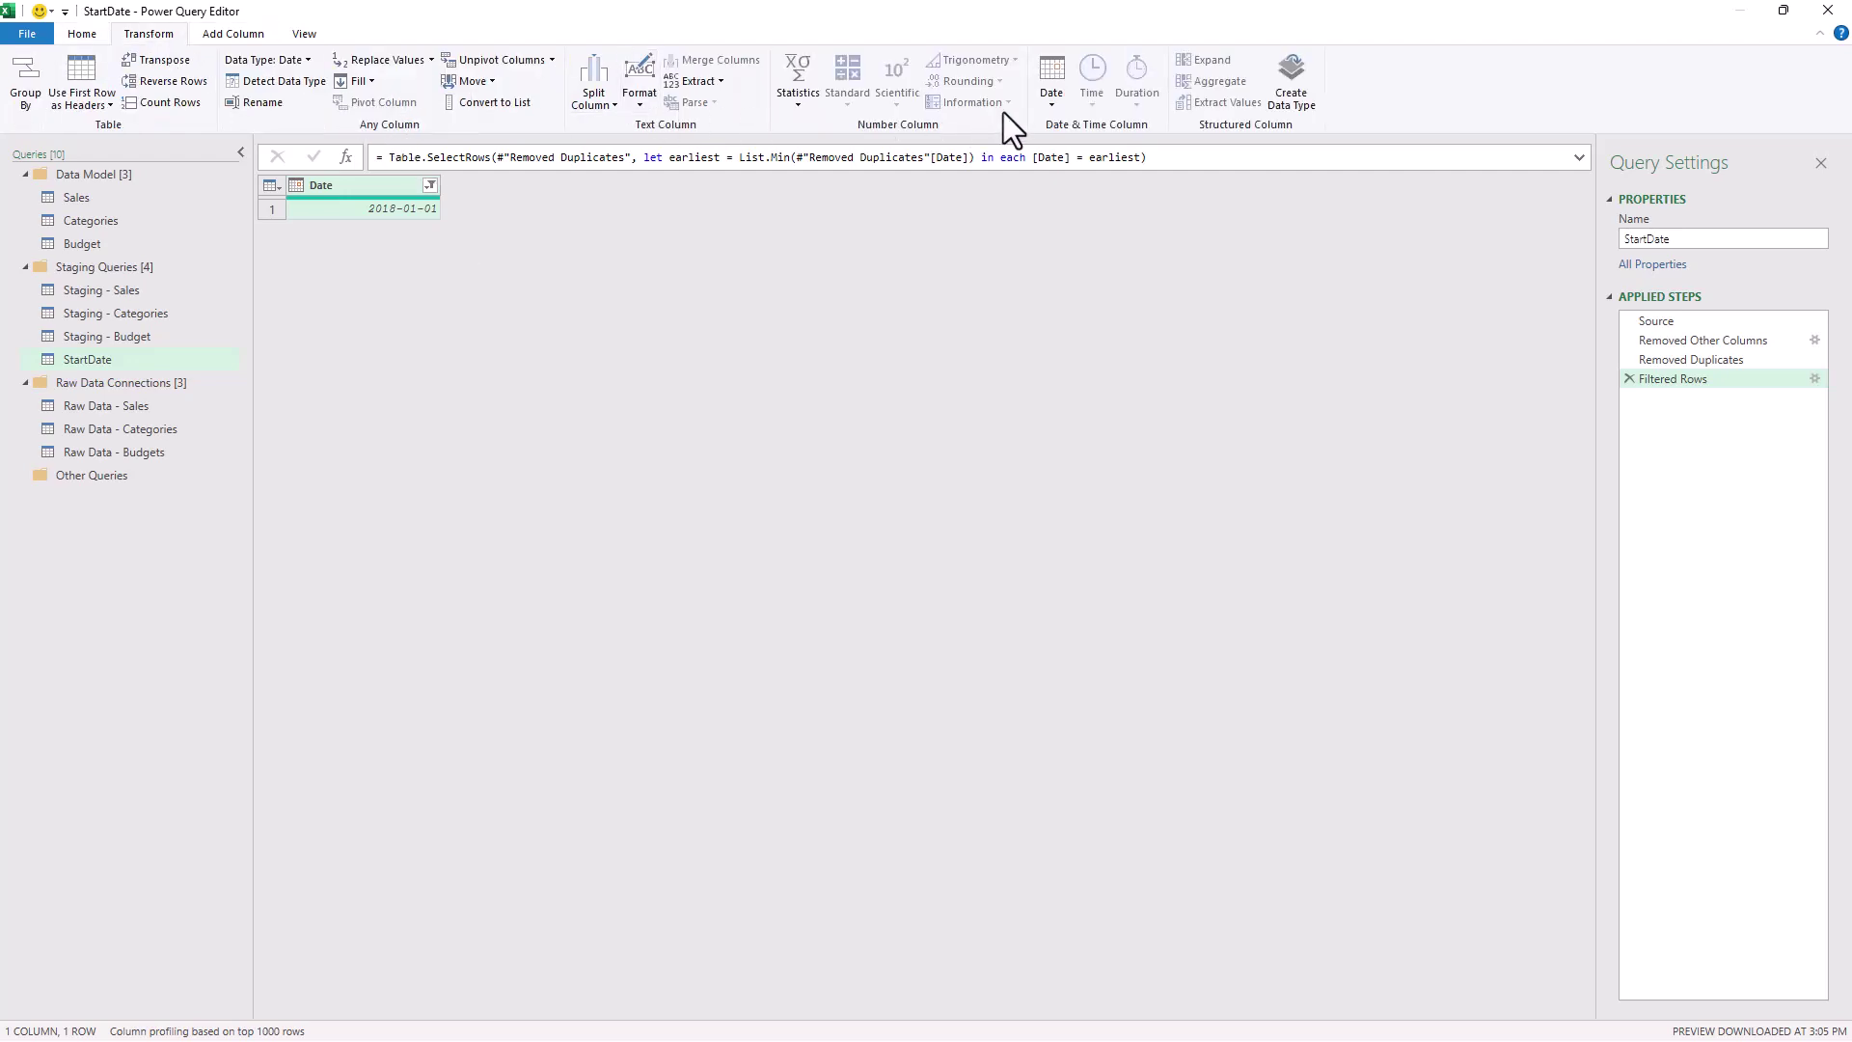
click(1055, 97)
mouse_move(1079, 187)
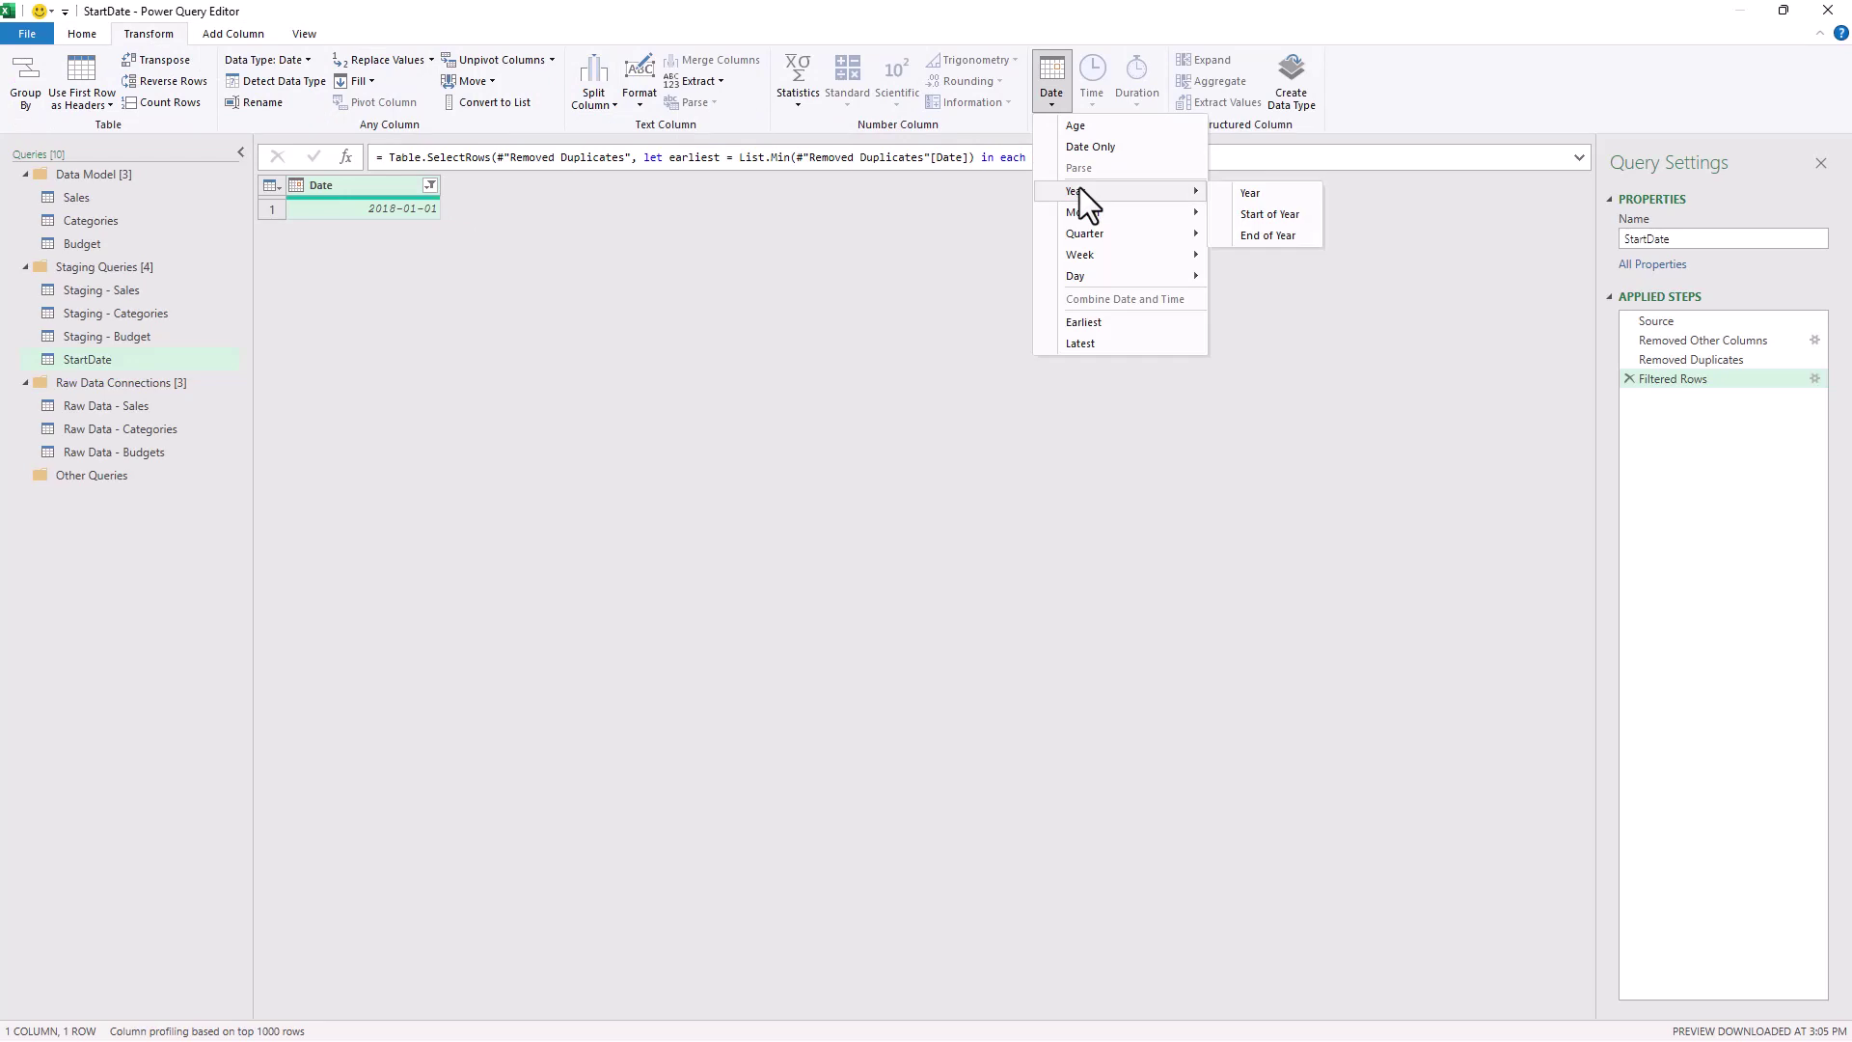
click(1265, 216)
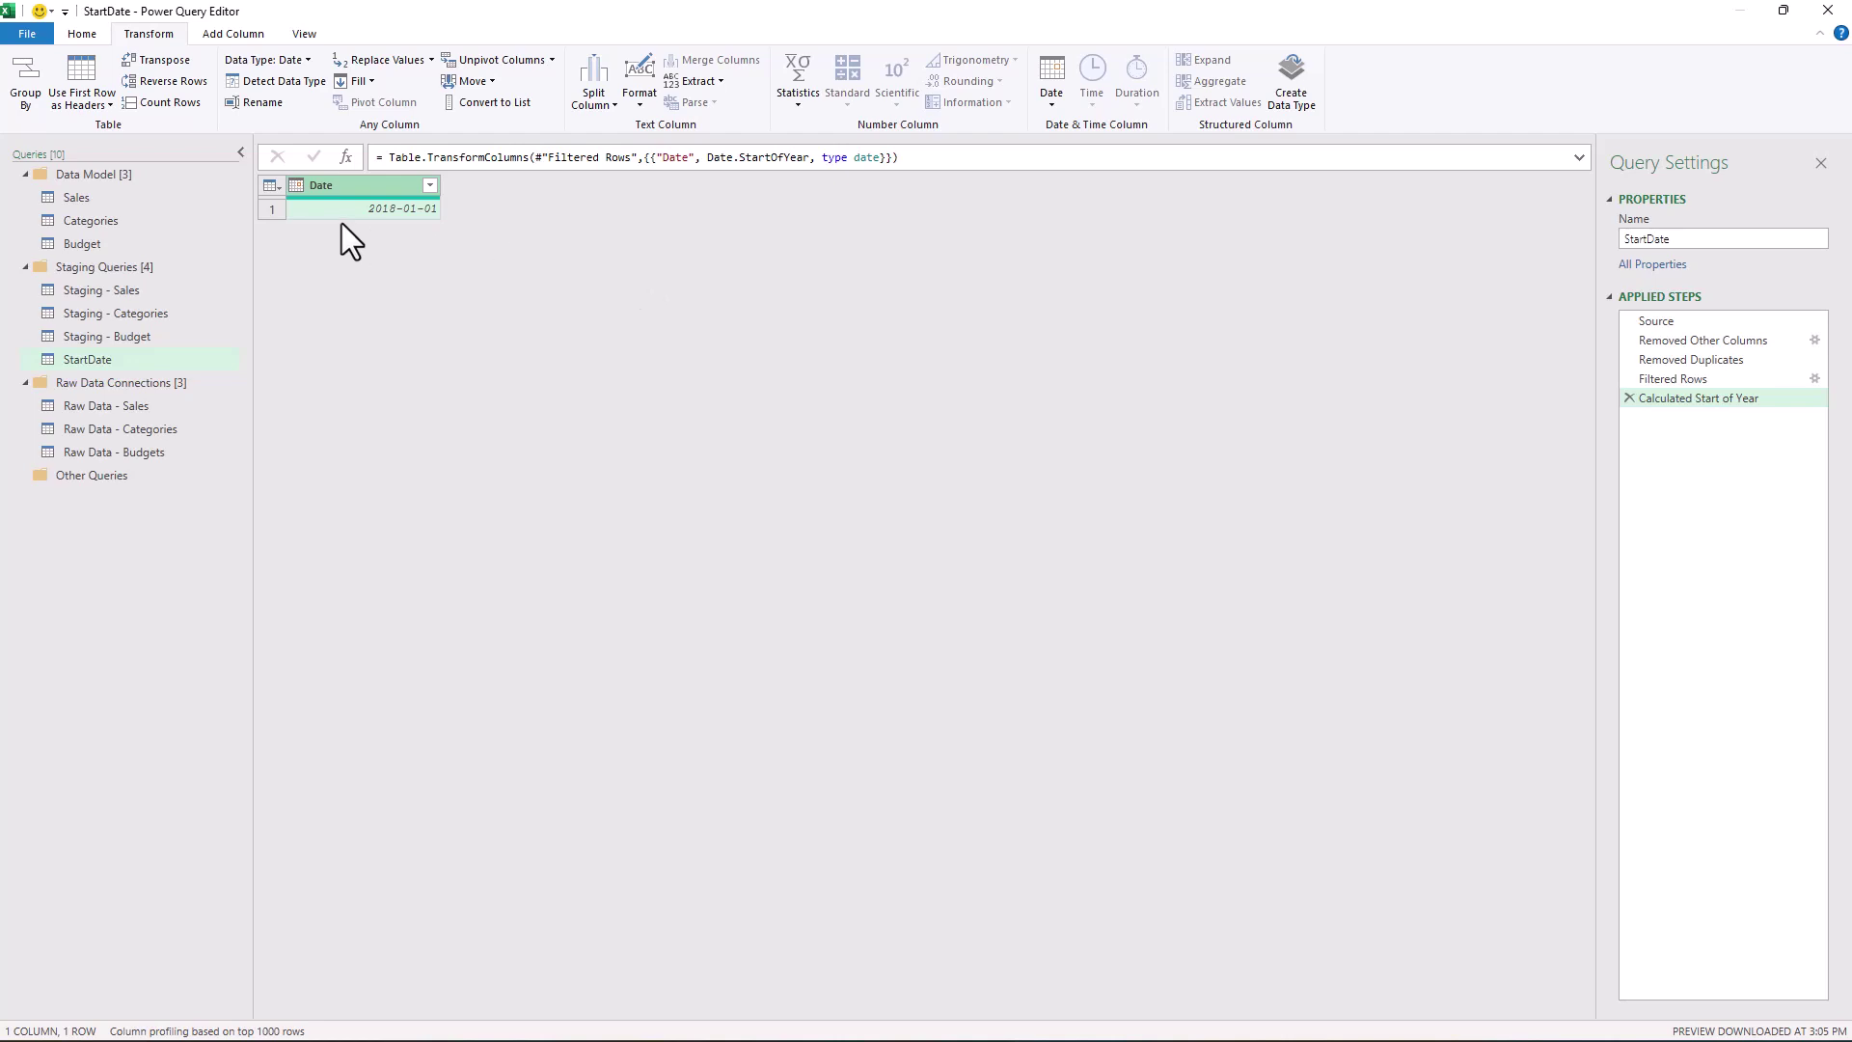
click(297, 187)
click(328, 320)
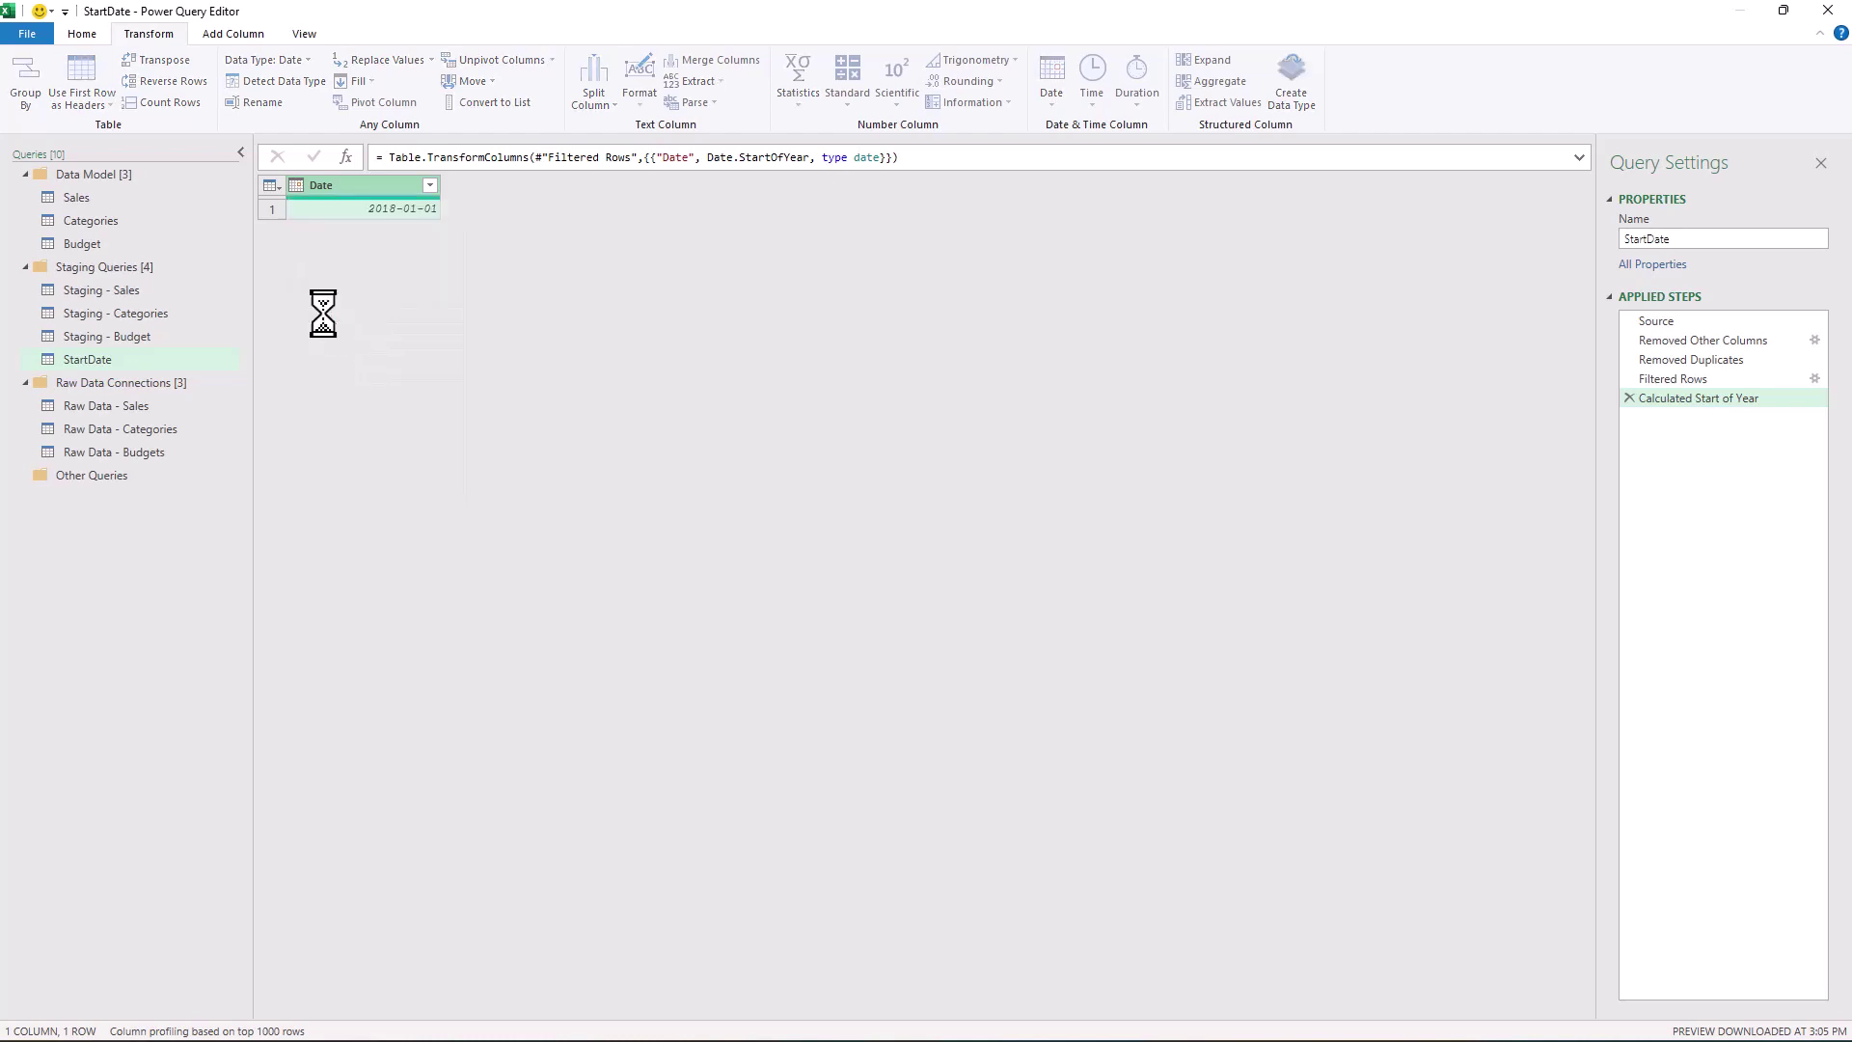
Drill down into the single date value of the StartDate query
right_click(365, 212)
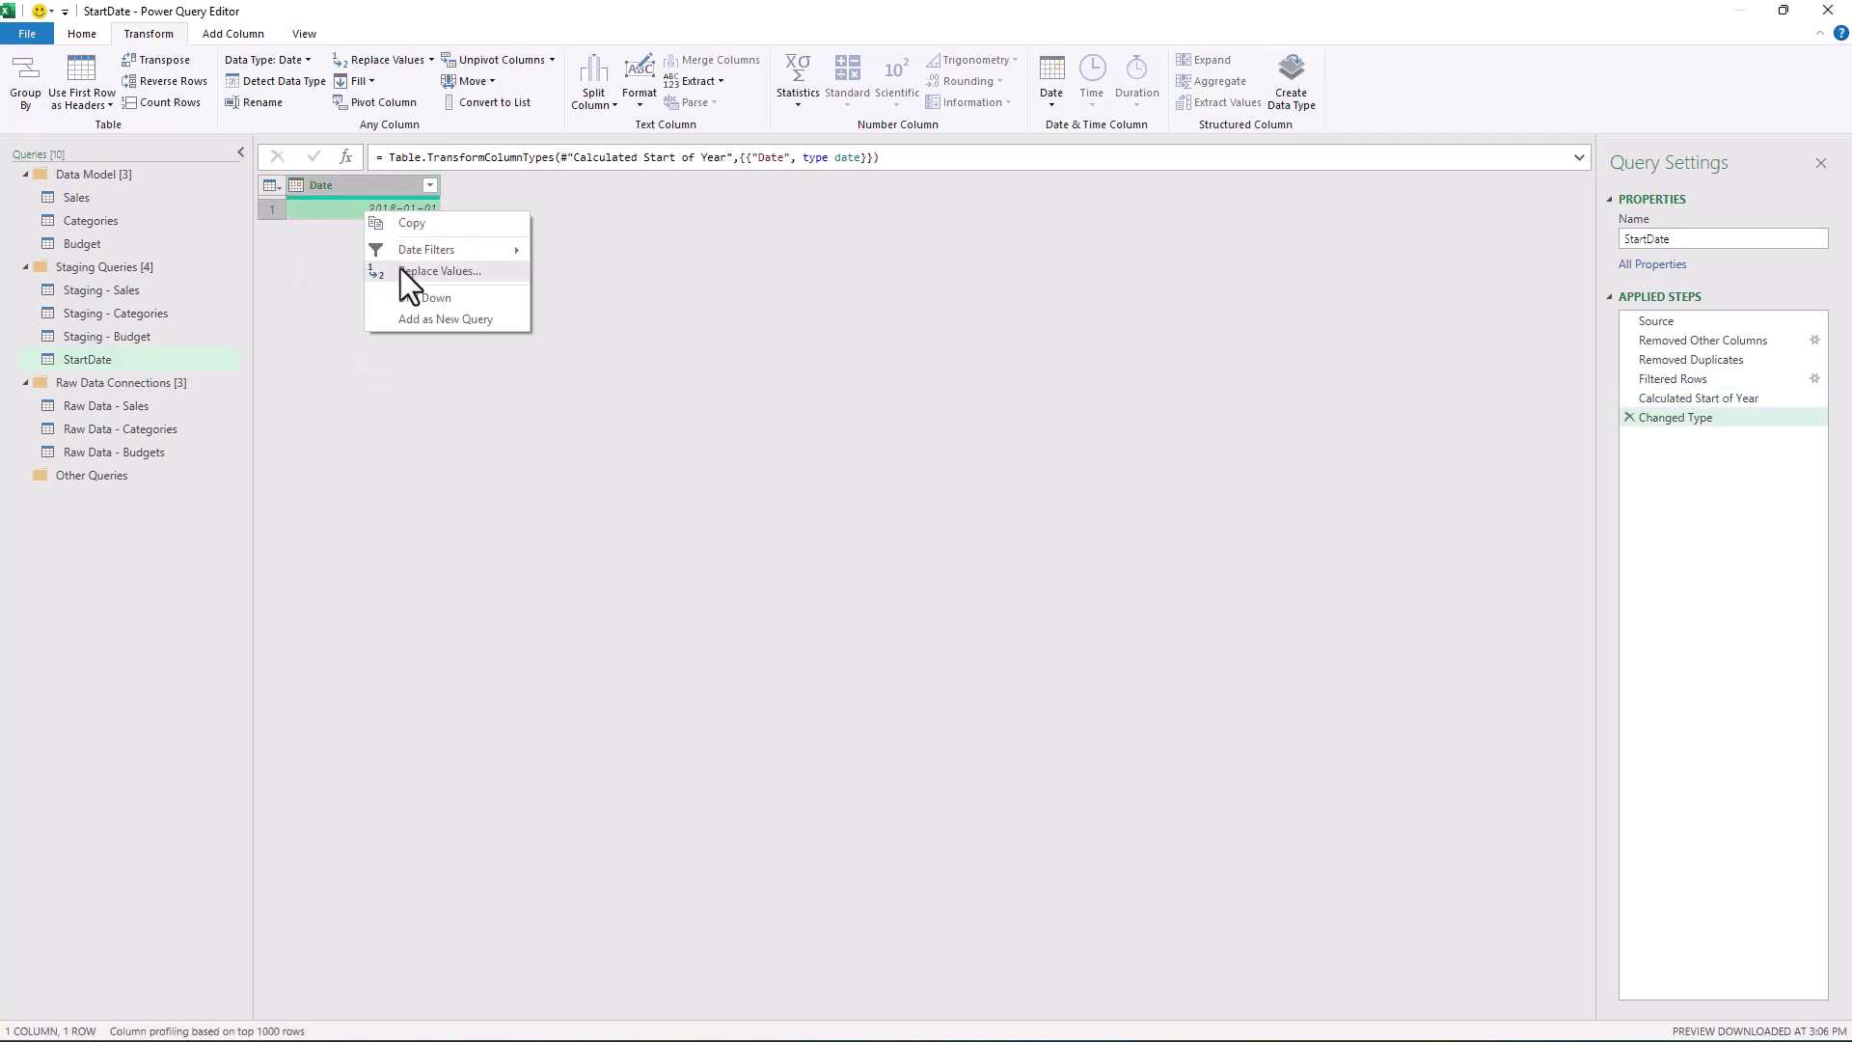
click(405, 297)
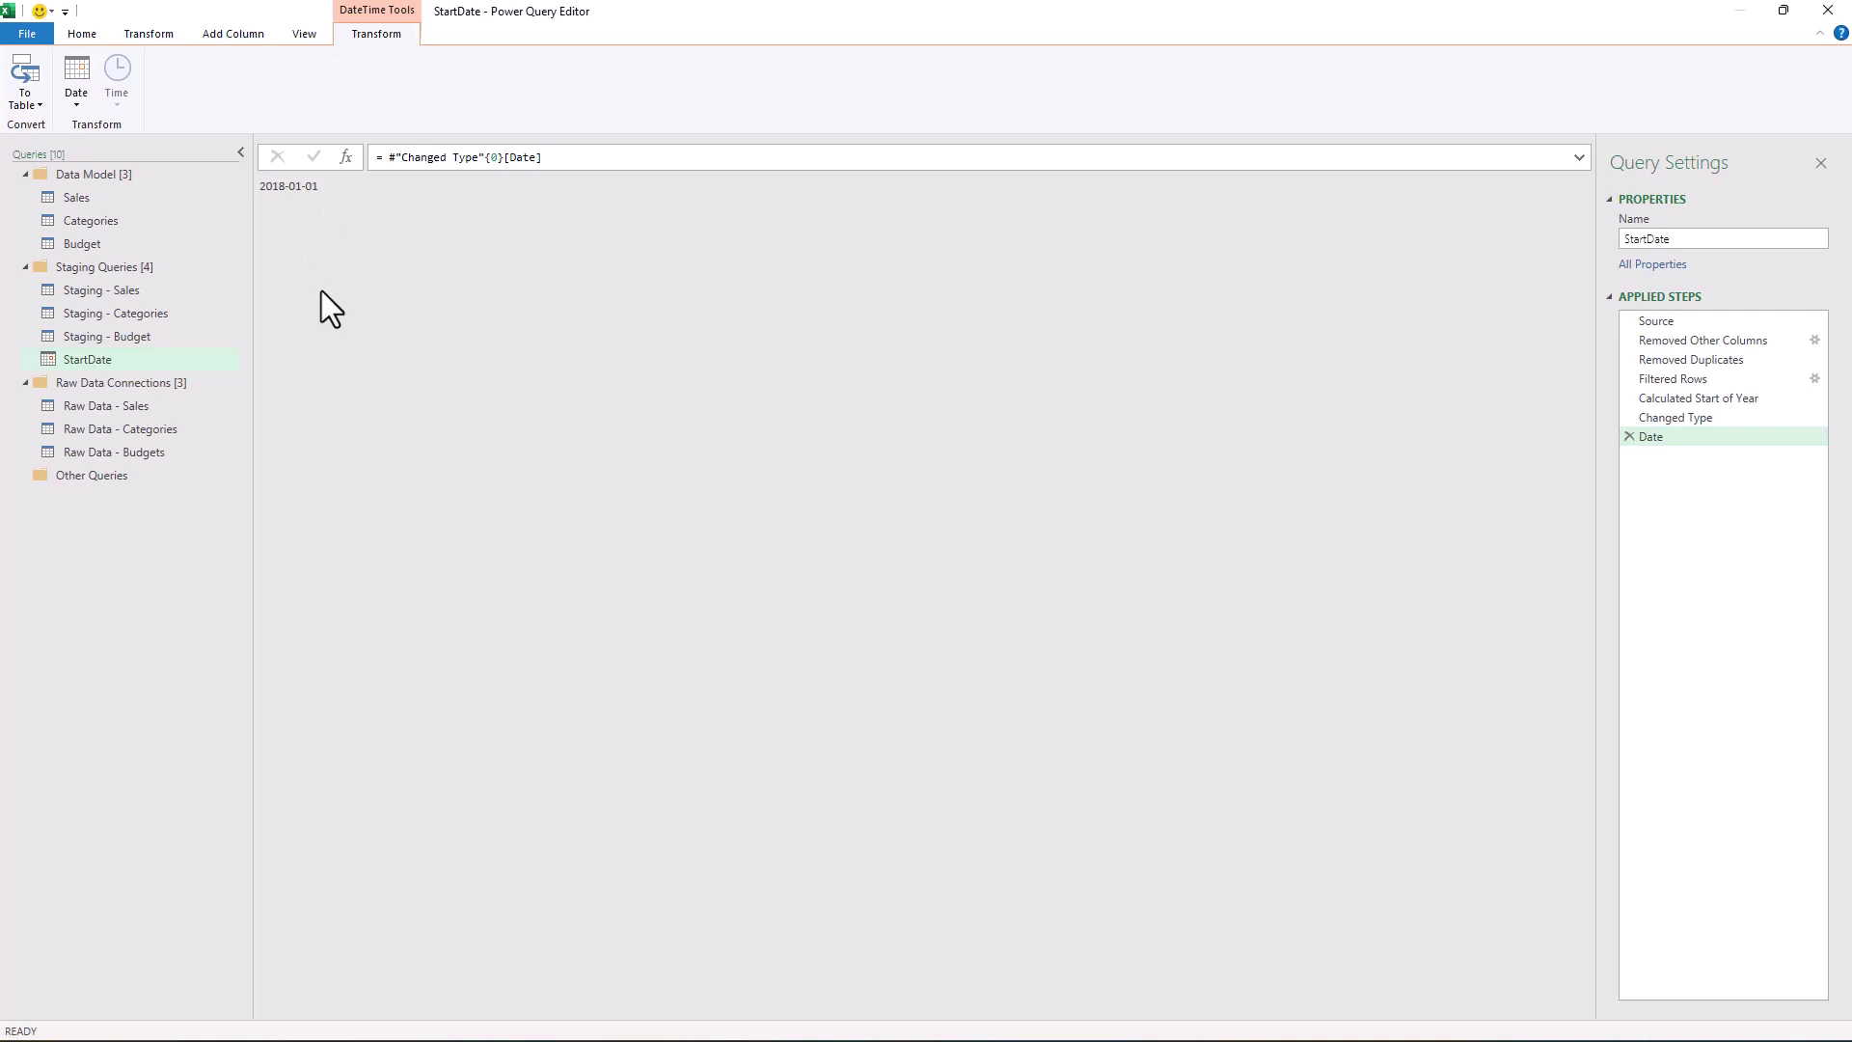
Create a new query referencing Staging - Budget and rename it EndDate
click(119, 338)
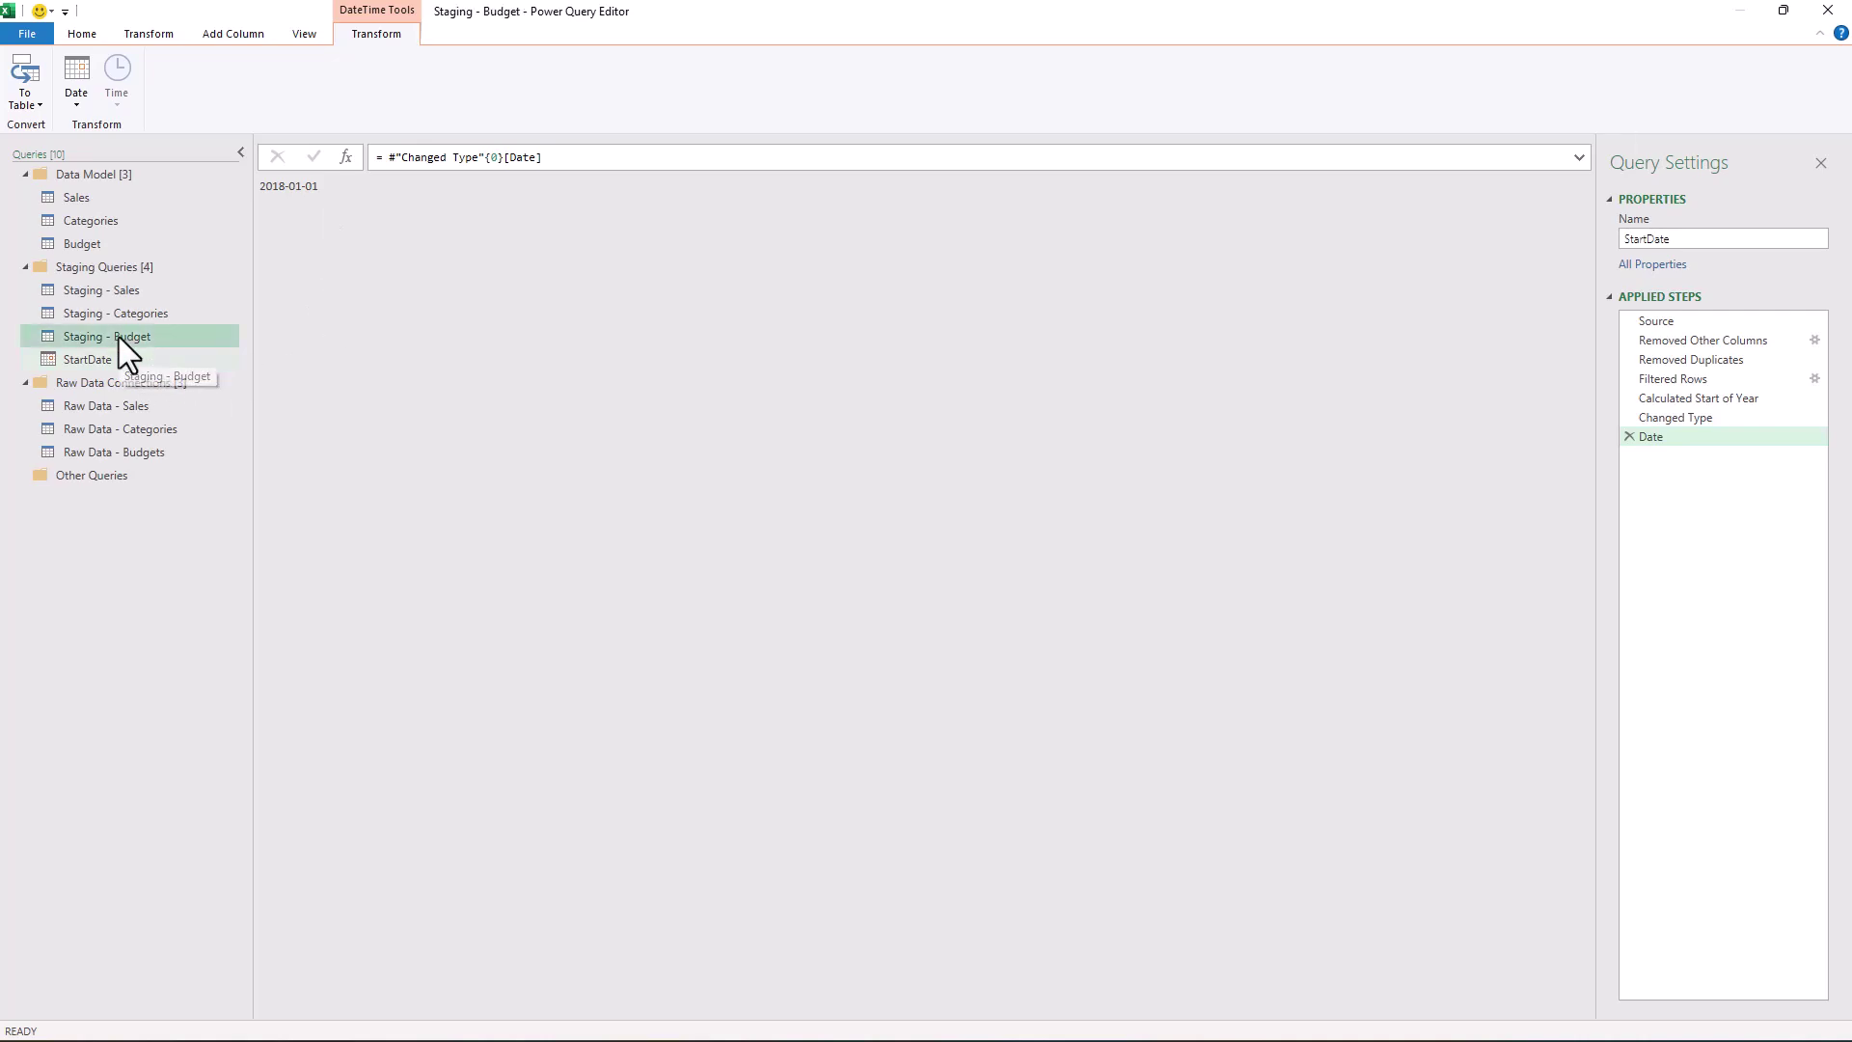
right_click(127, 340)
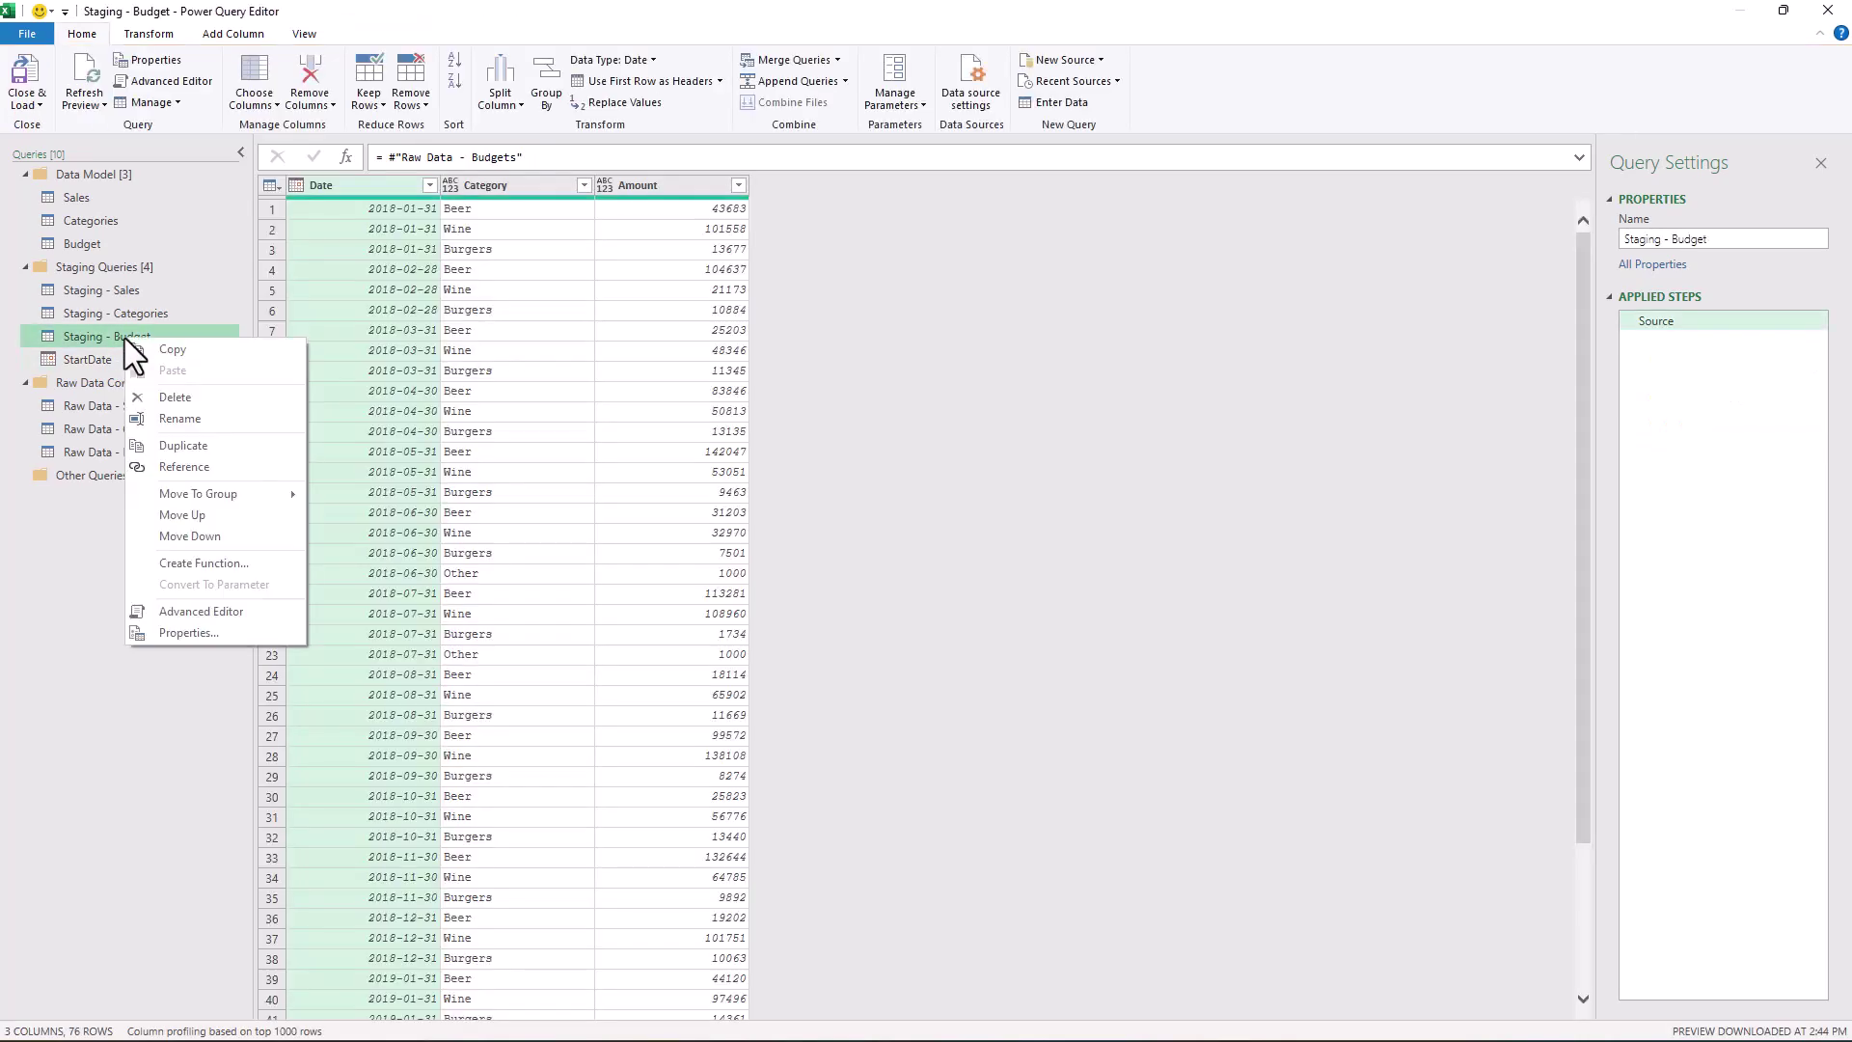
click(239, 465)
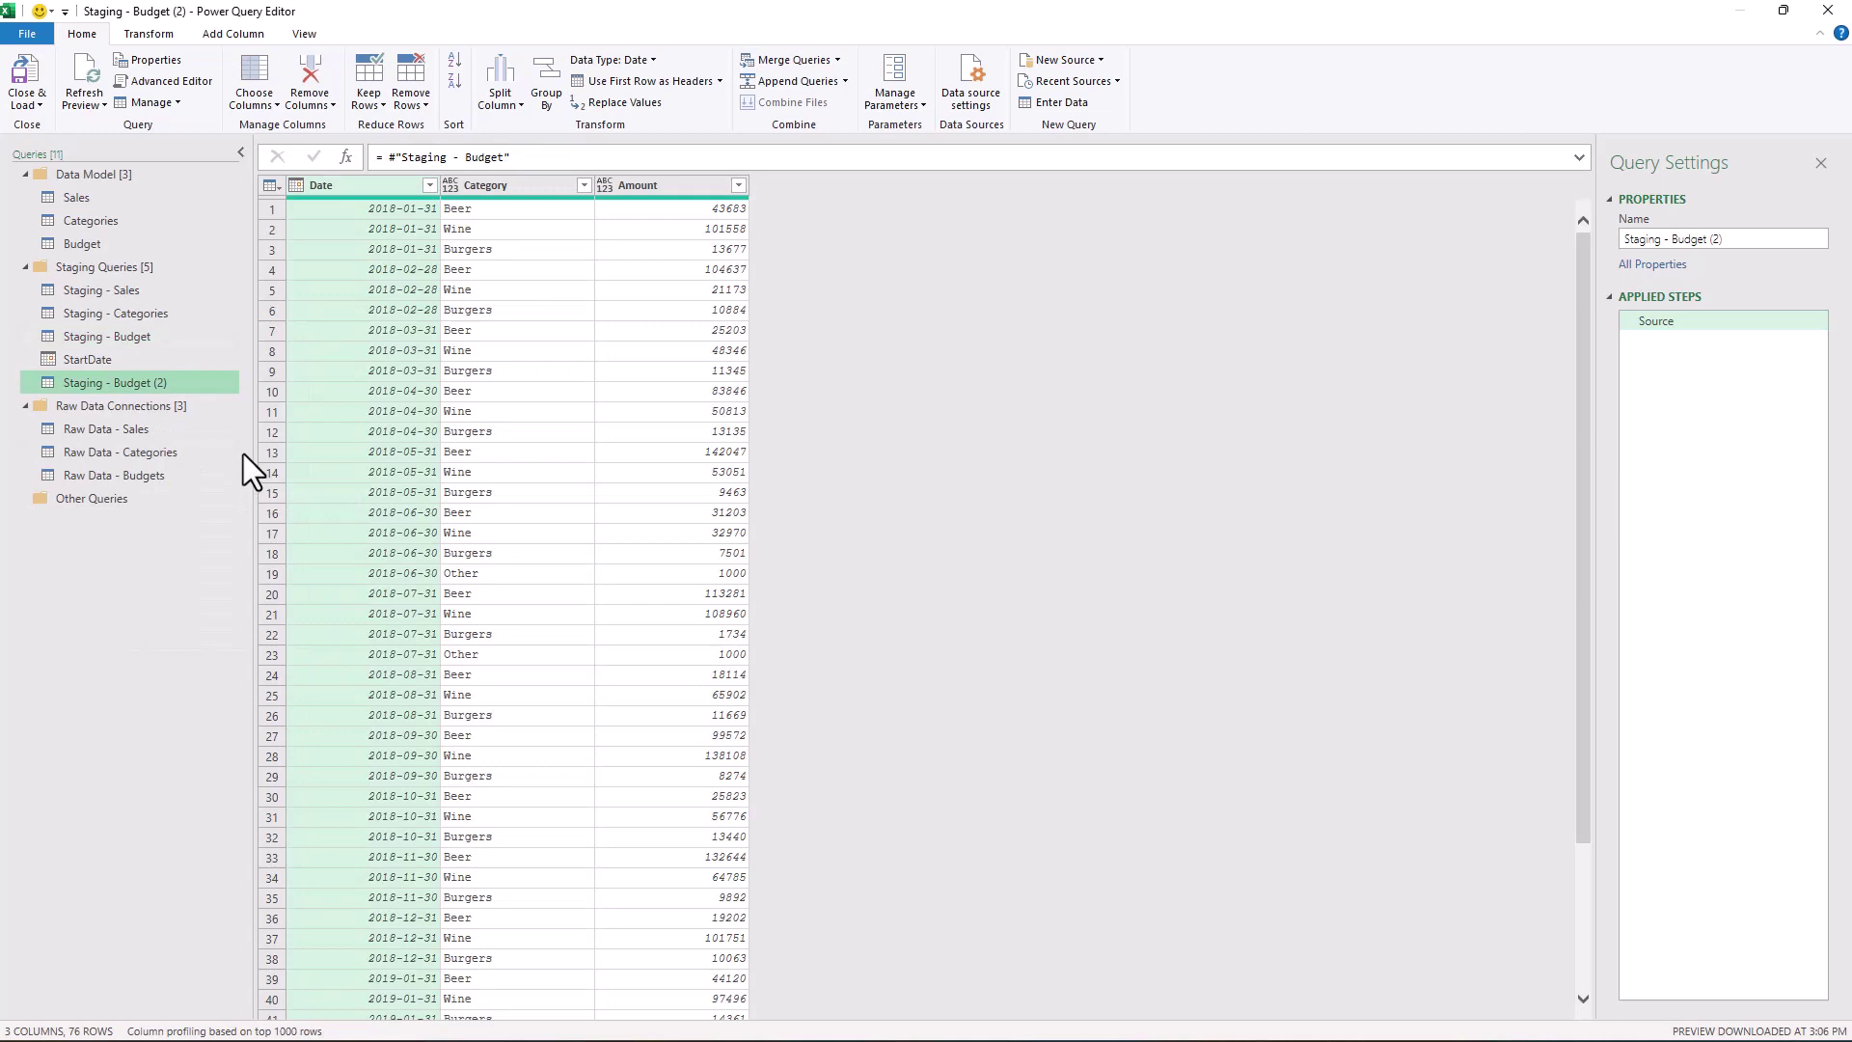
double_click(177, 386)
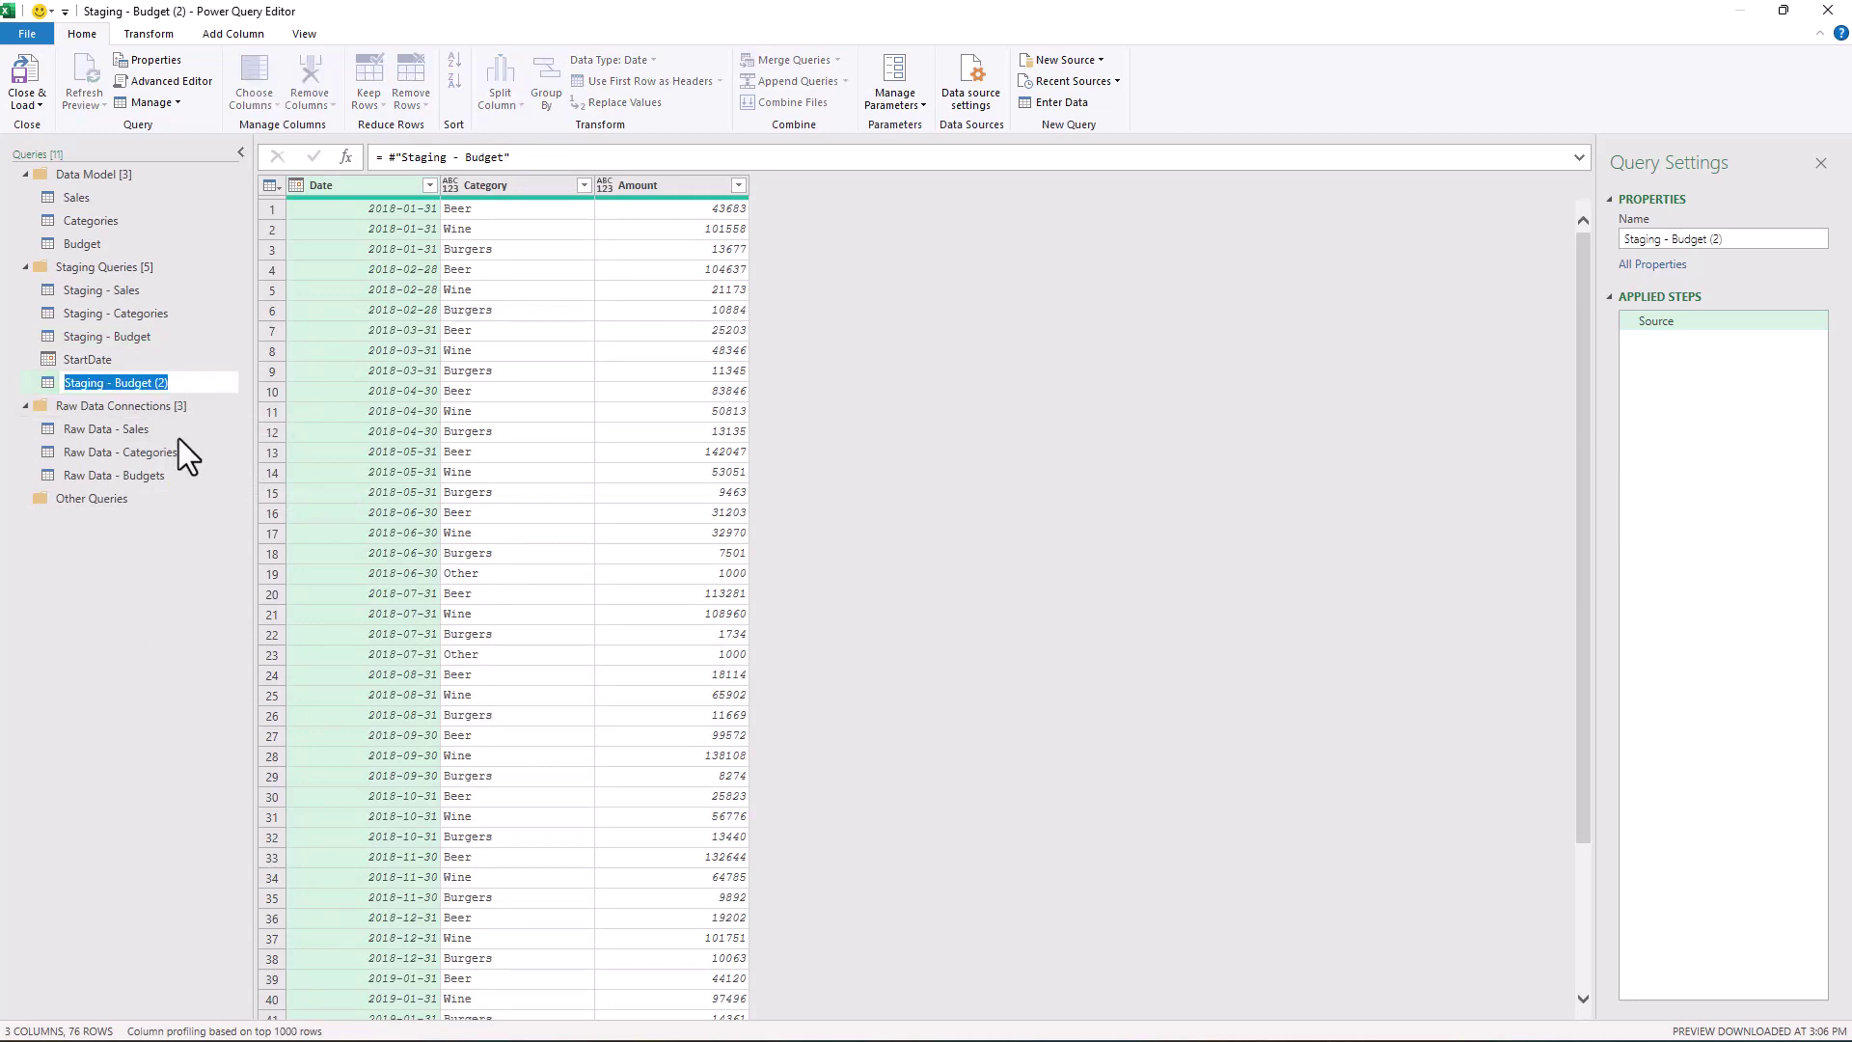
text(EndDate)
key(Return)
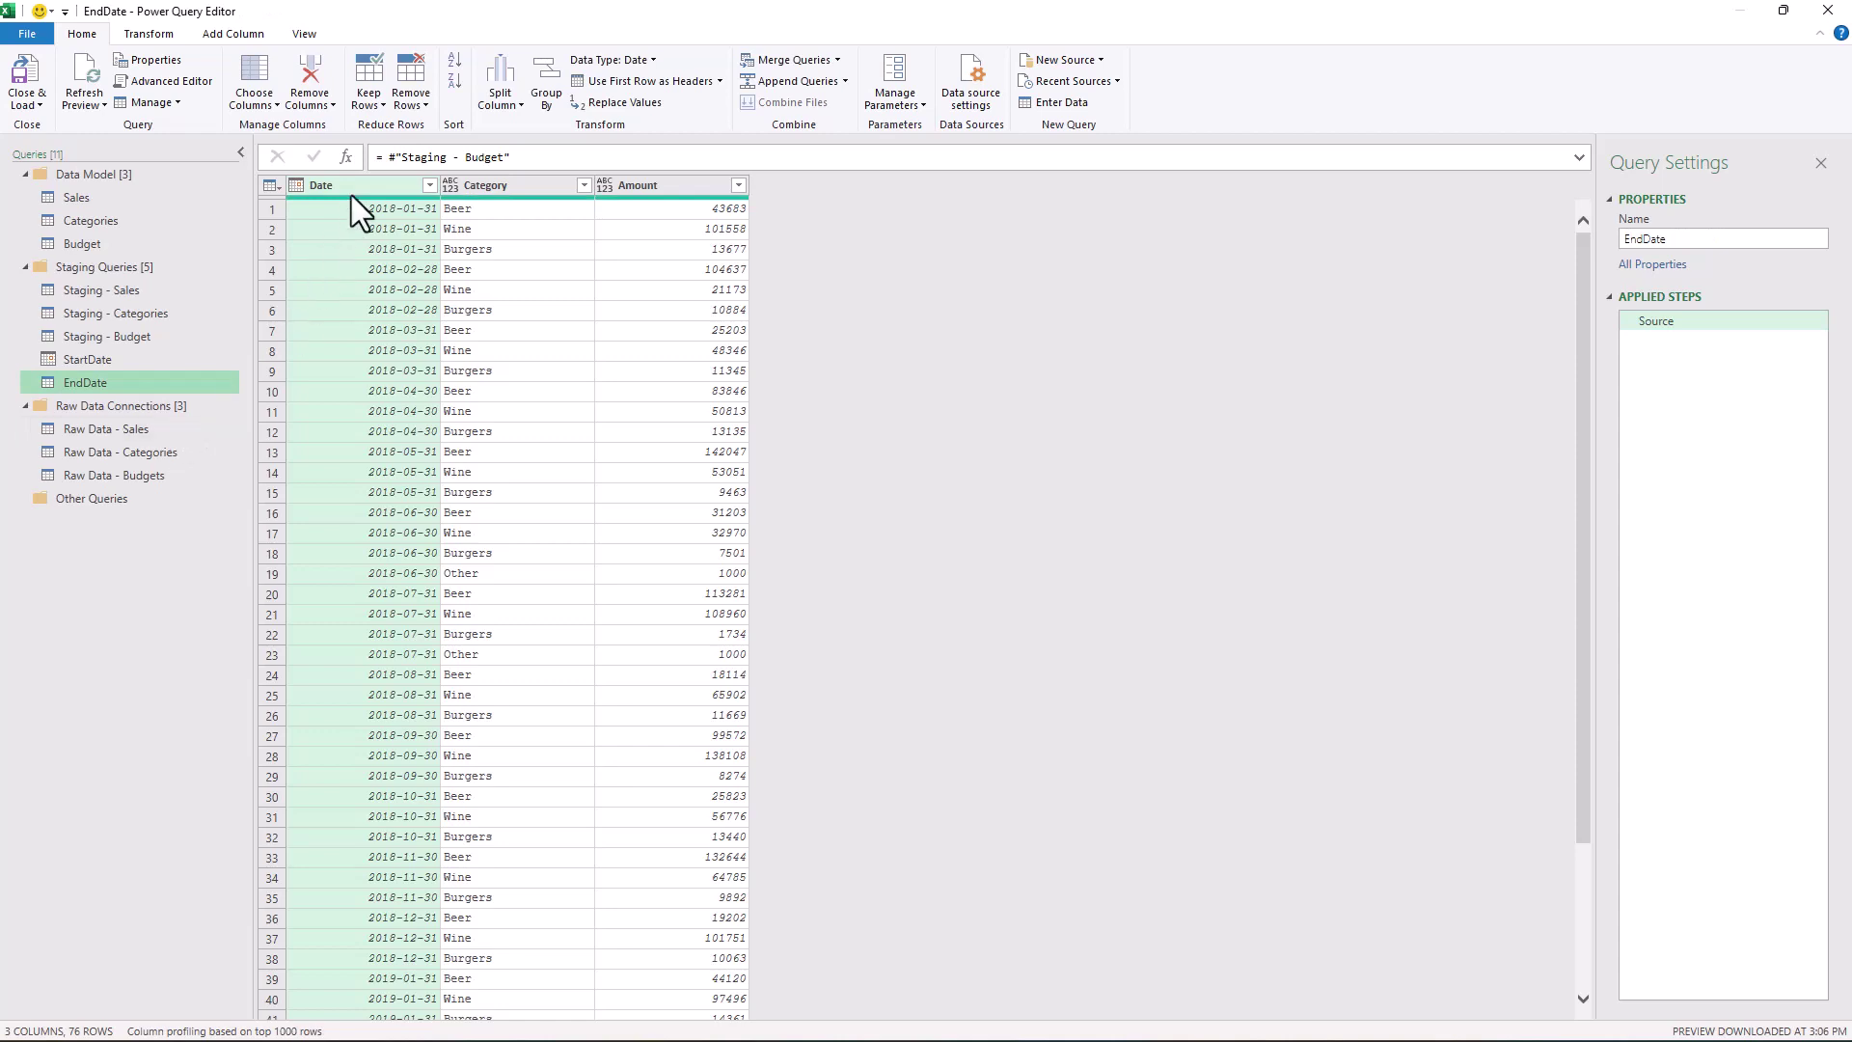
Keep only the Date column in the EndDate query and remove its duplicate dates
right_click(357, 183)
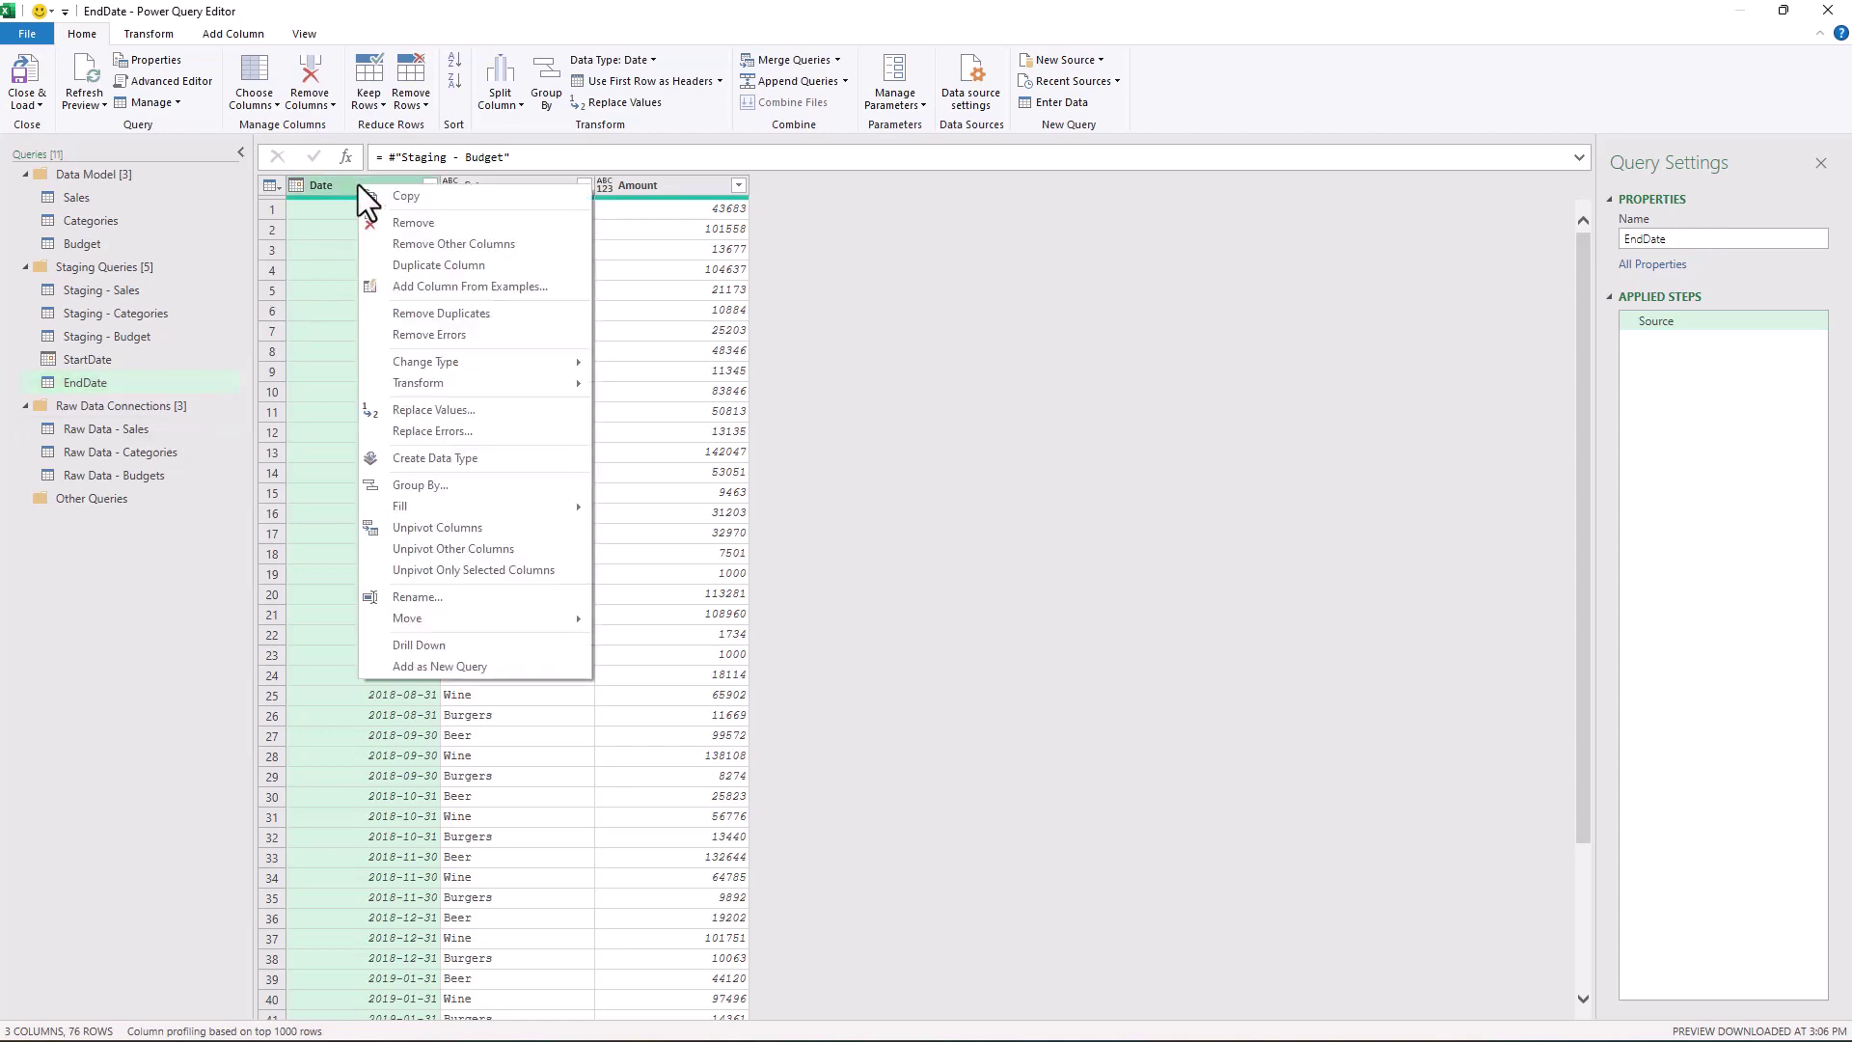
click(415, 241)
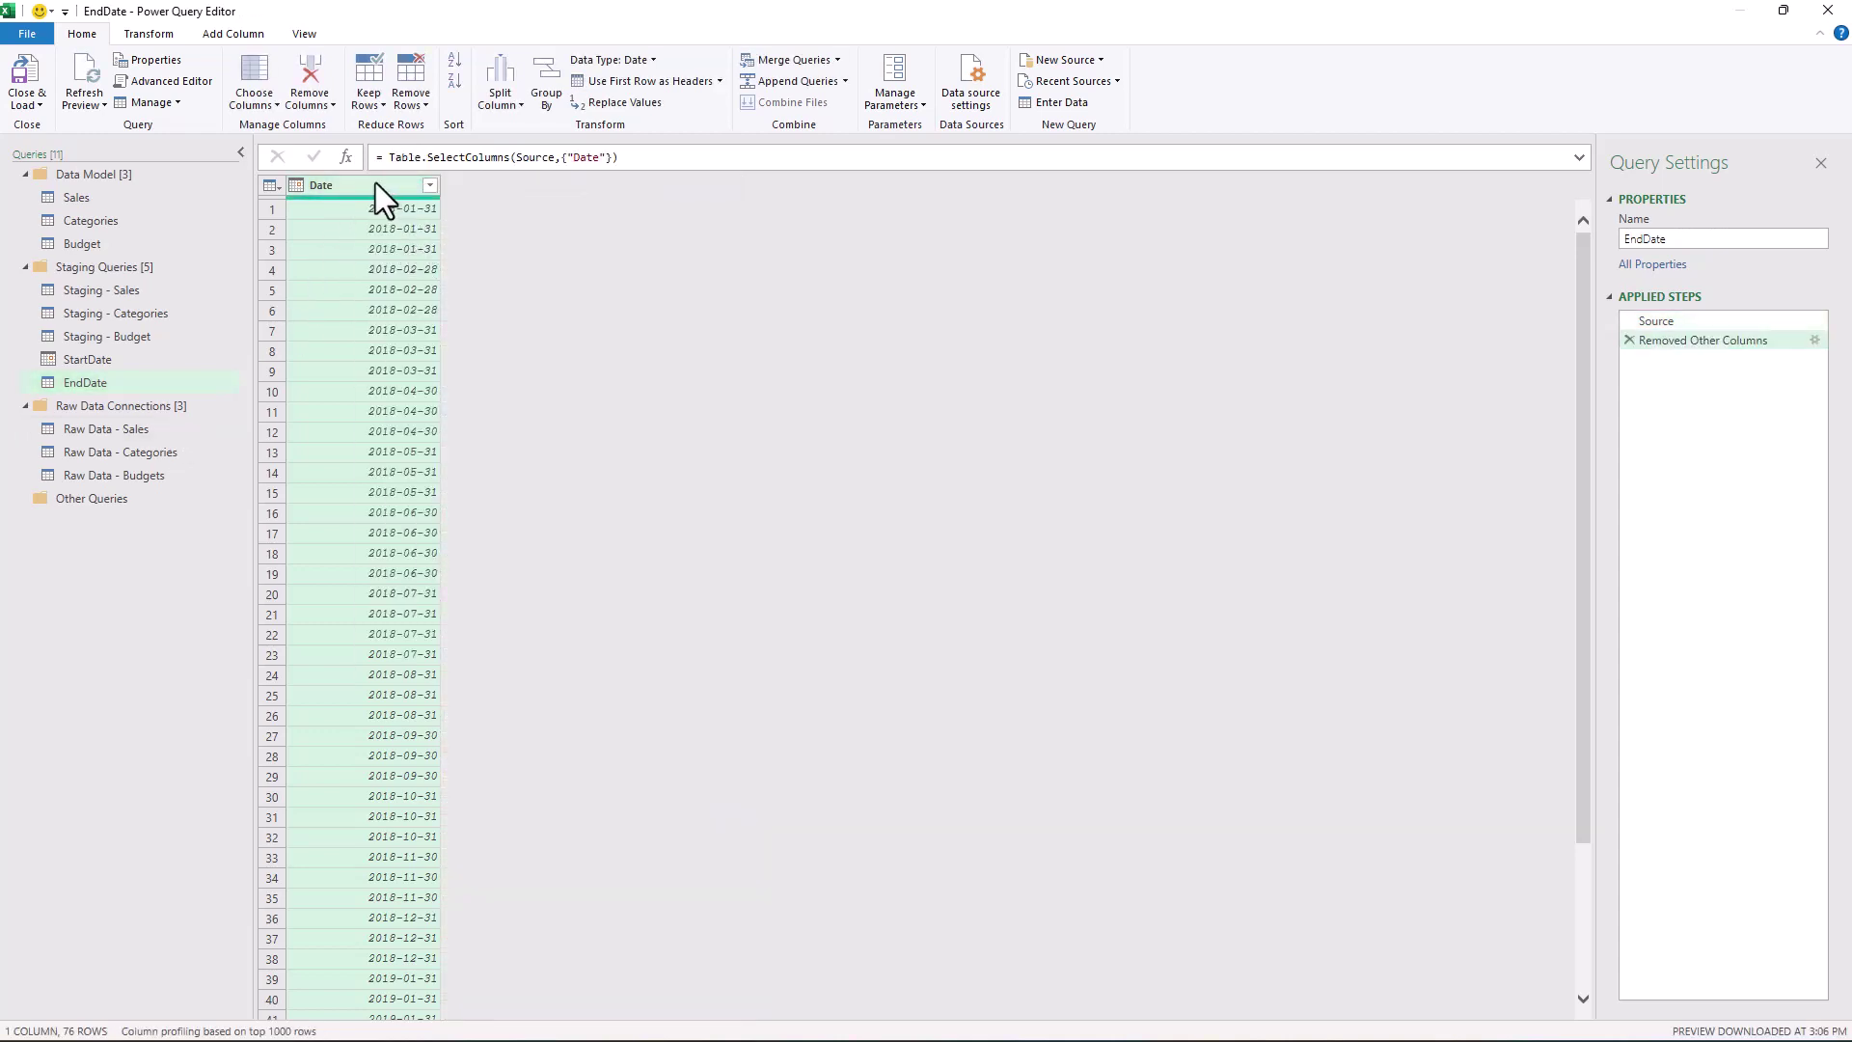
right_click(369, 188)
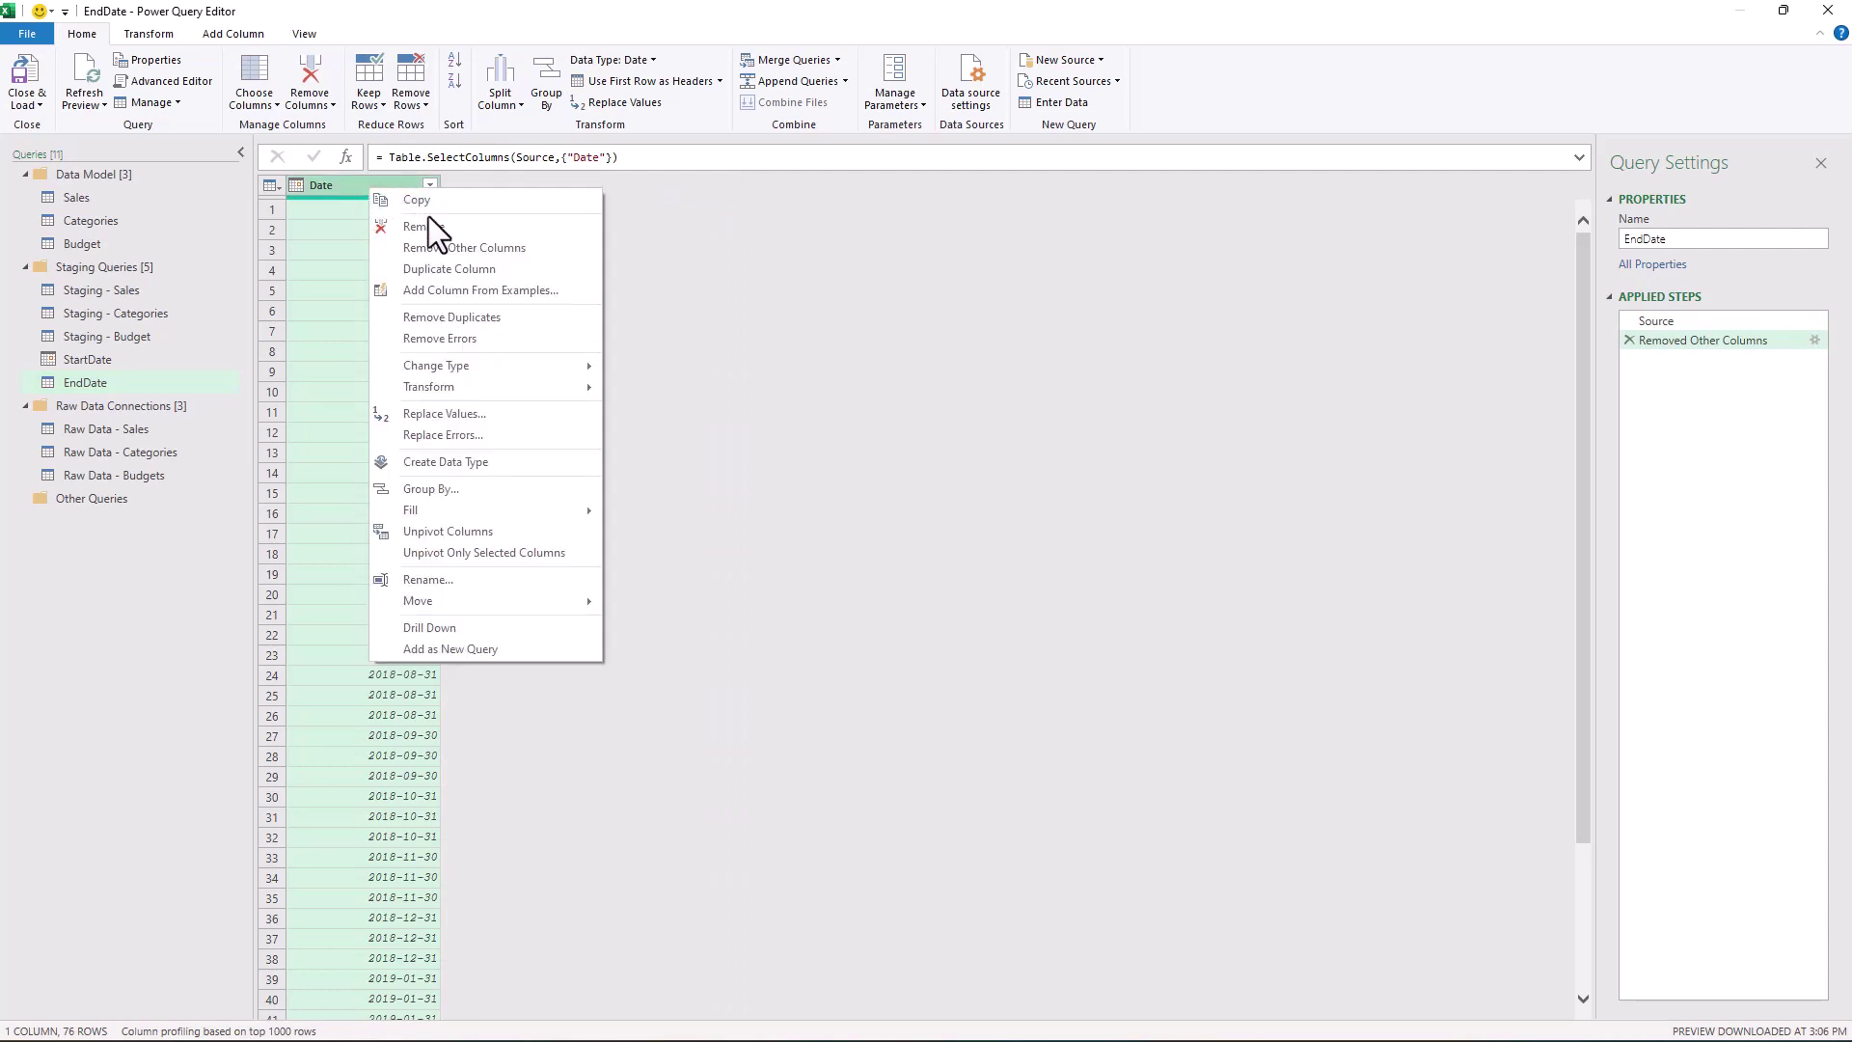
click(456, 309)
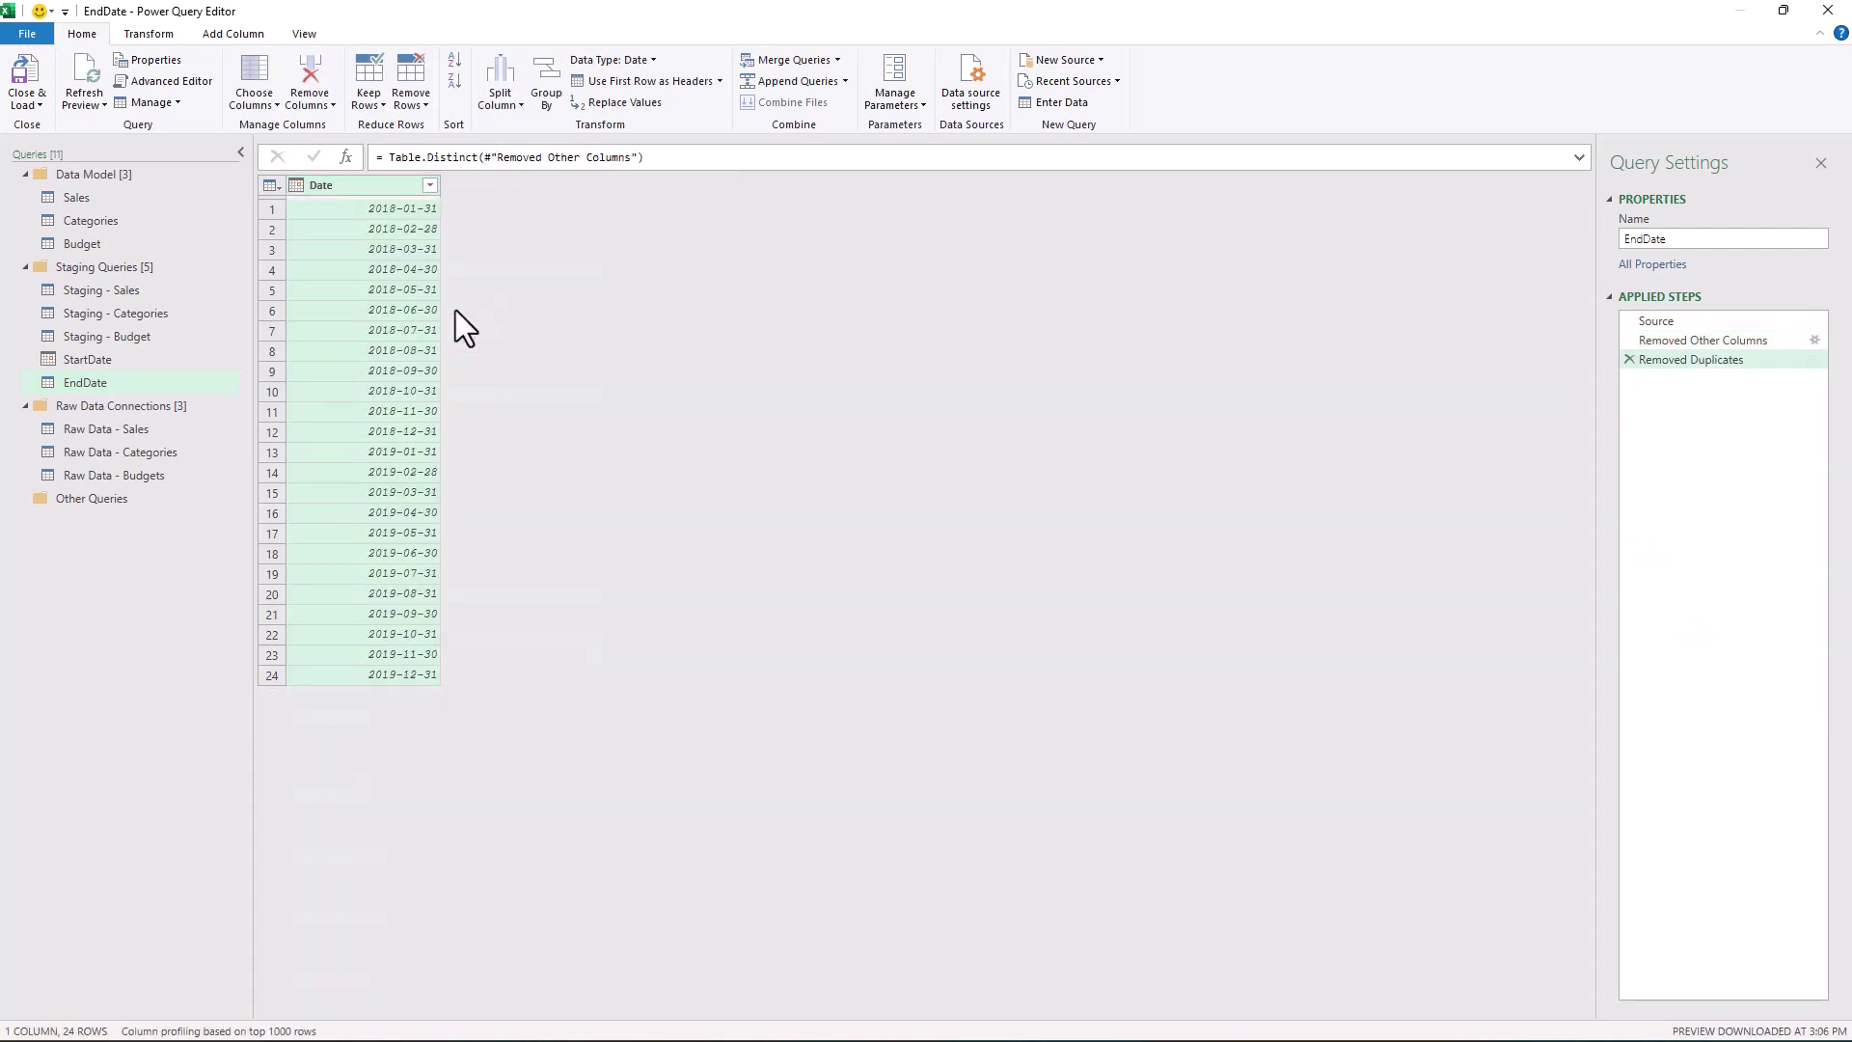
Filter the Date column of EndDate to keep only the latest date
click(430, 188)
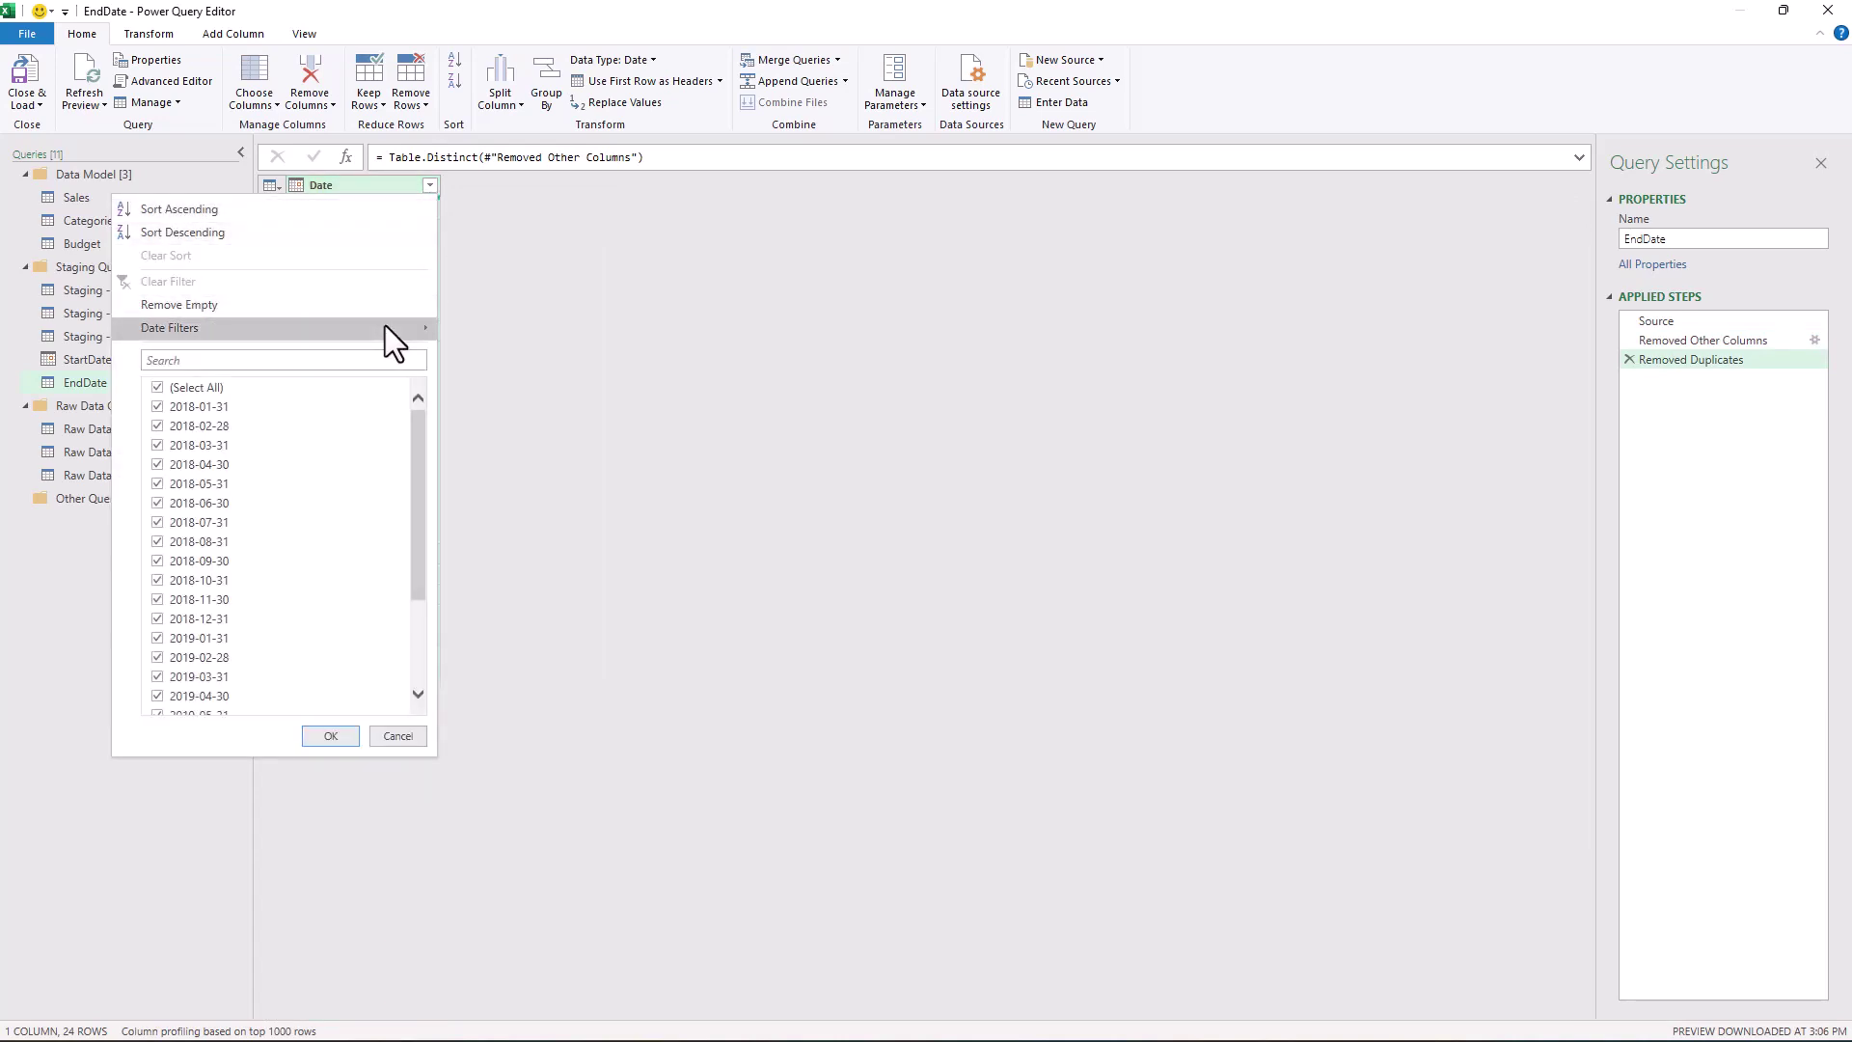
mouse_move(384, 326)
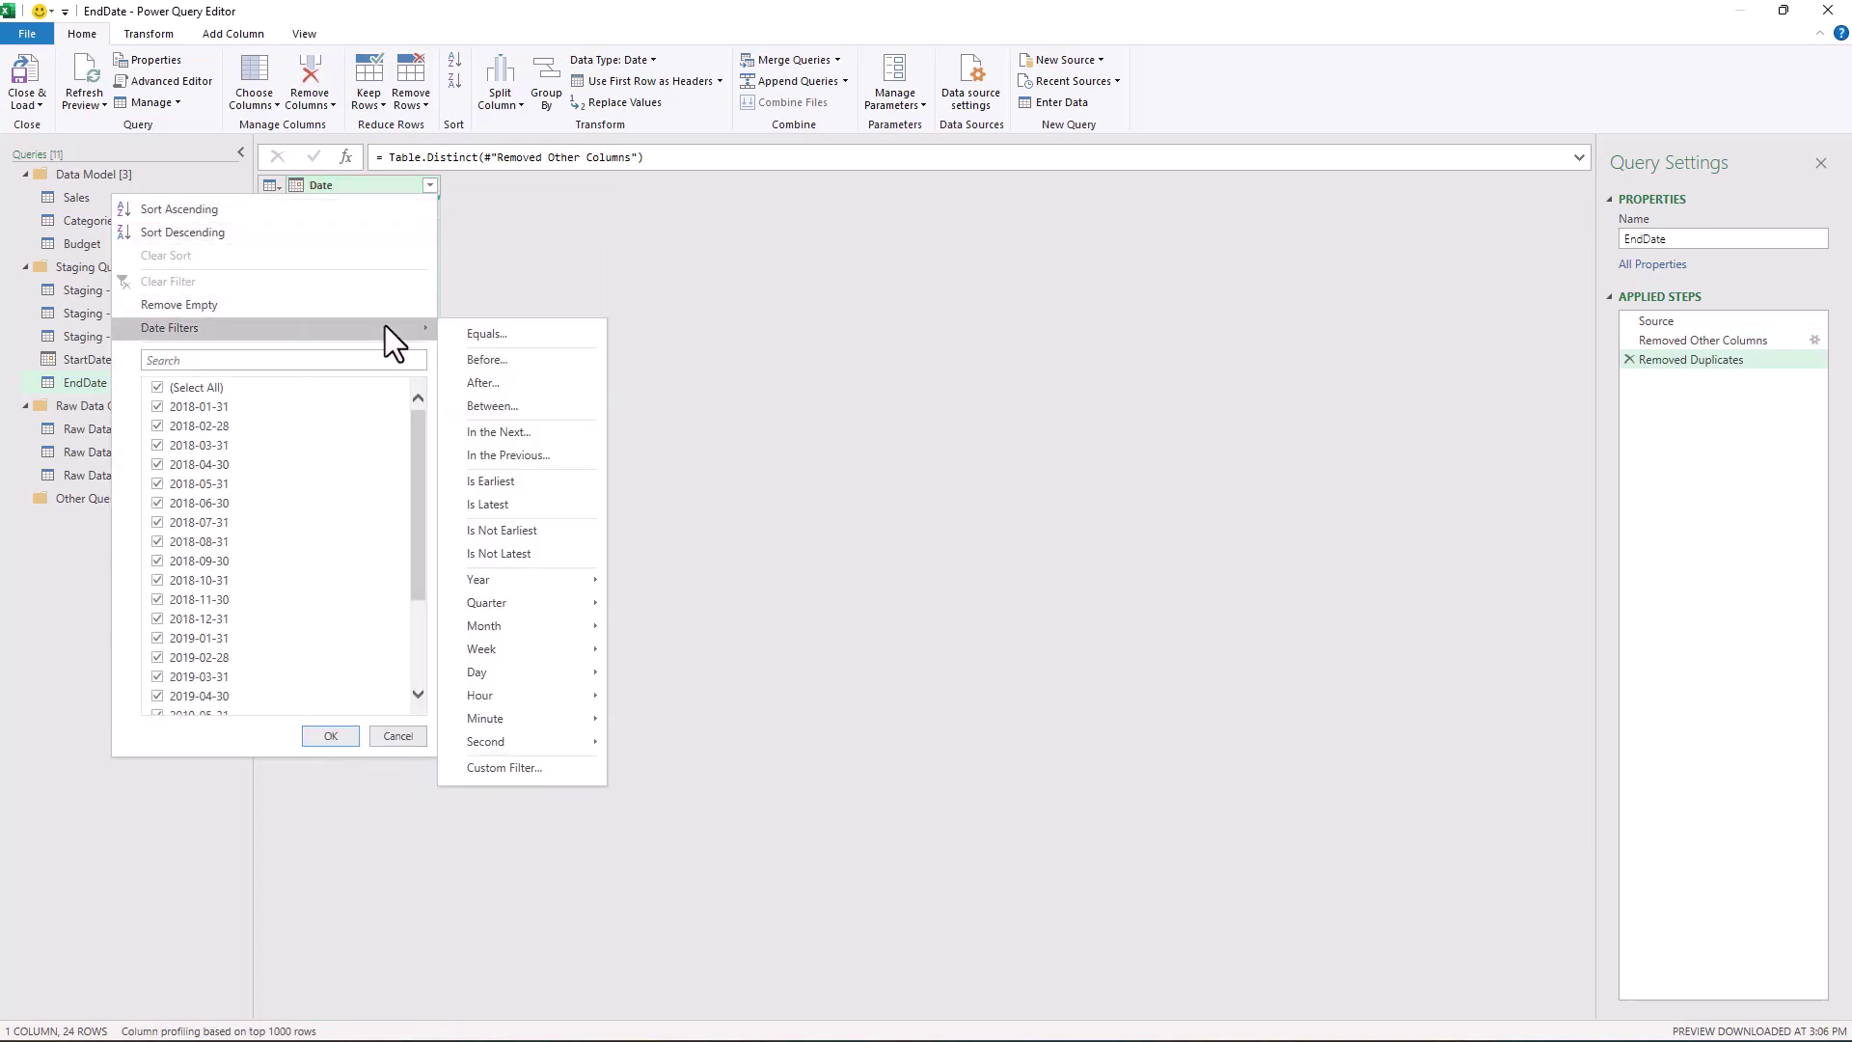
click(537, 509)
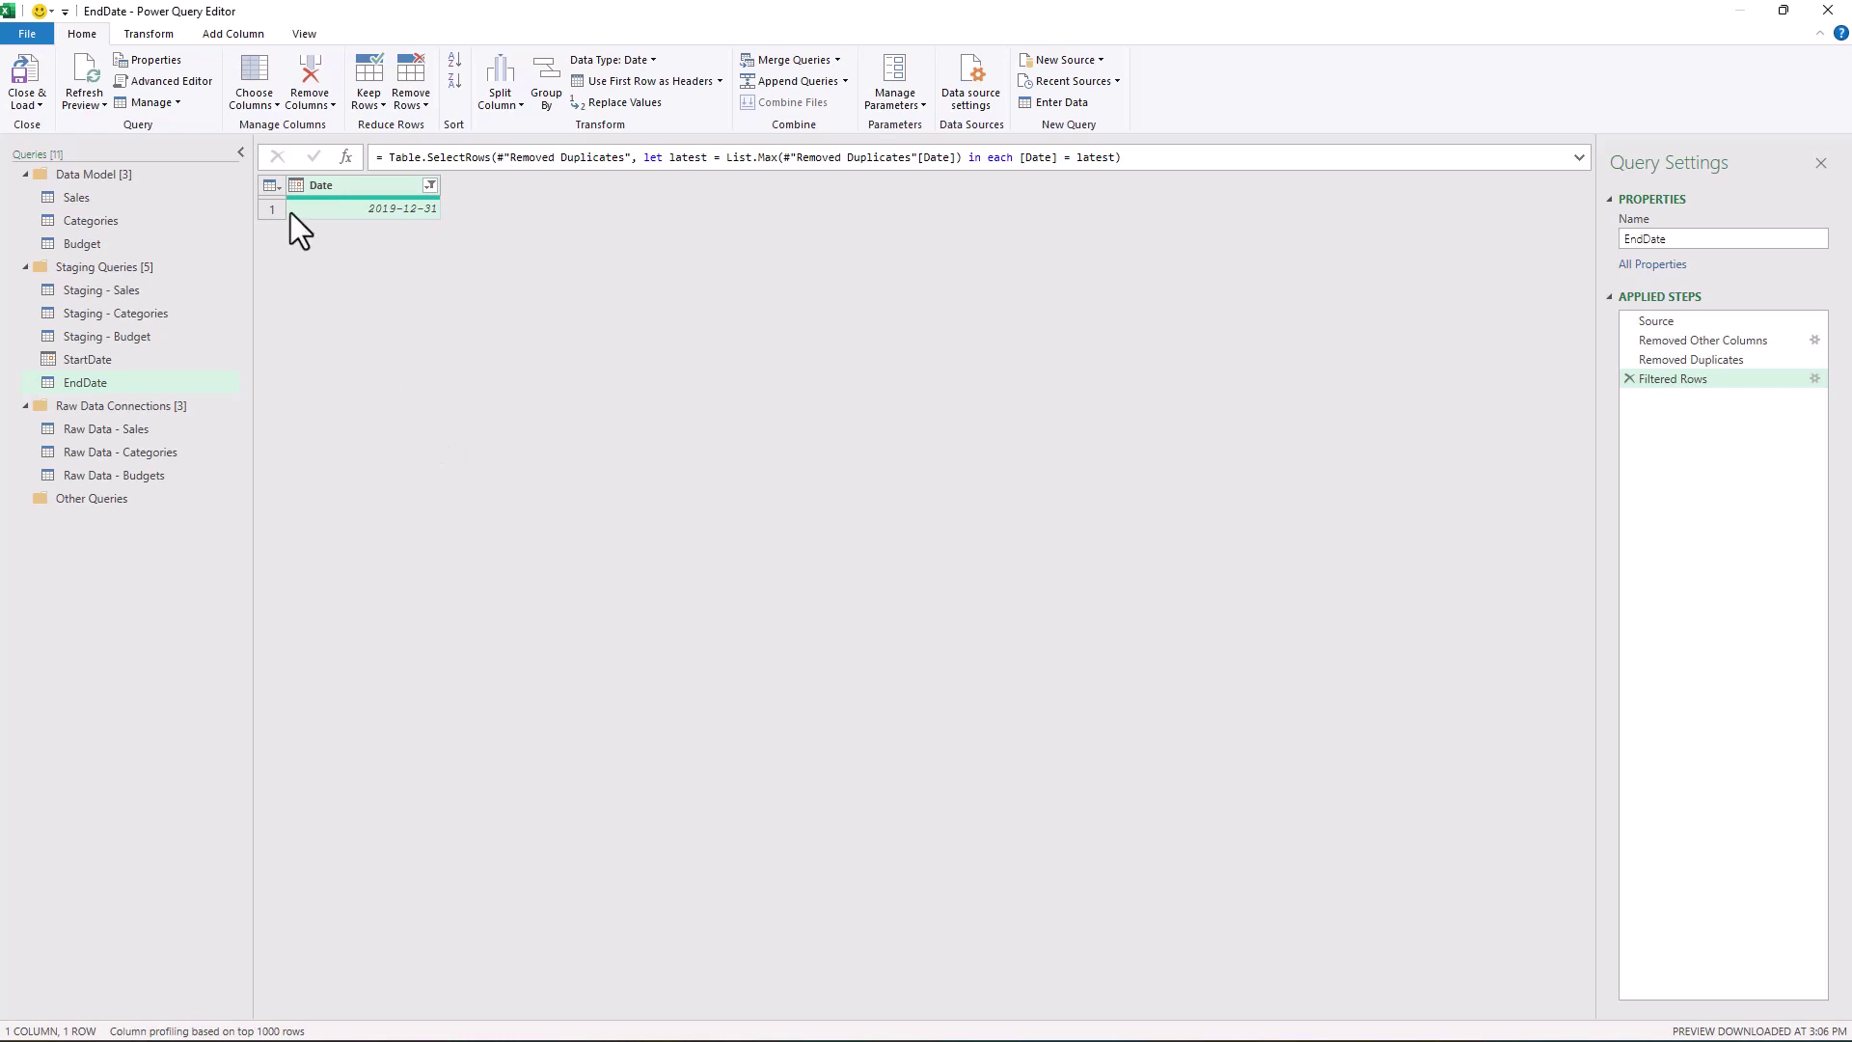
Transform the EndDate query's date to the end of its year
click(150, 34)
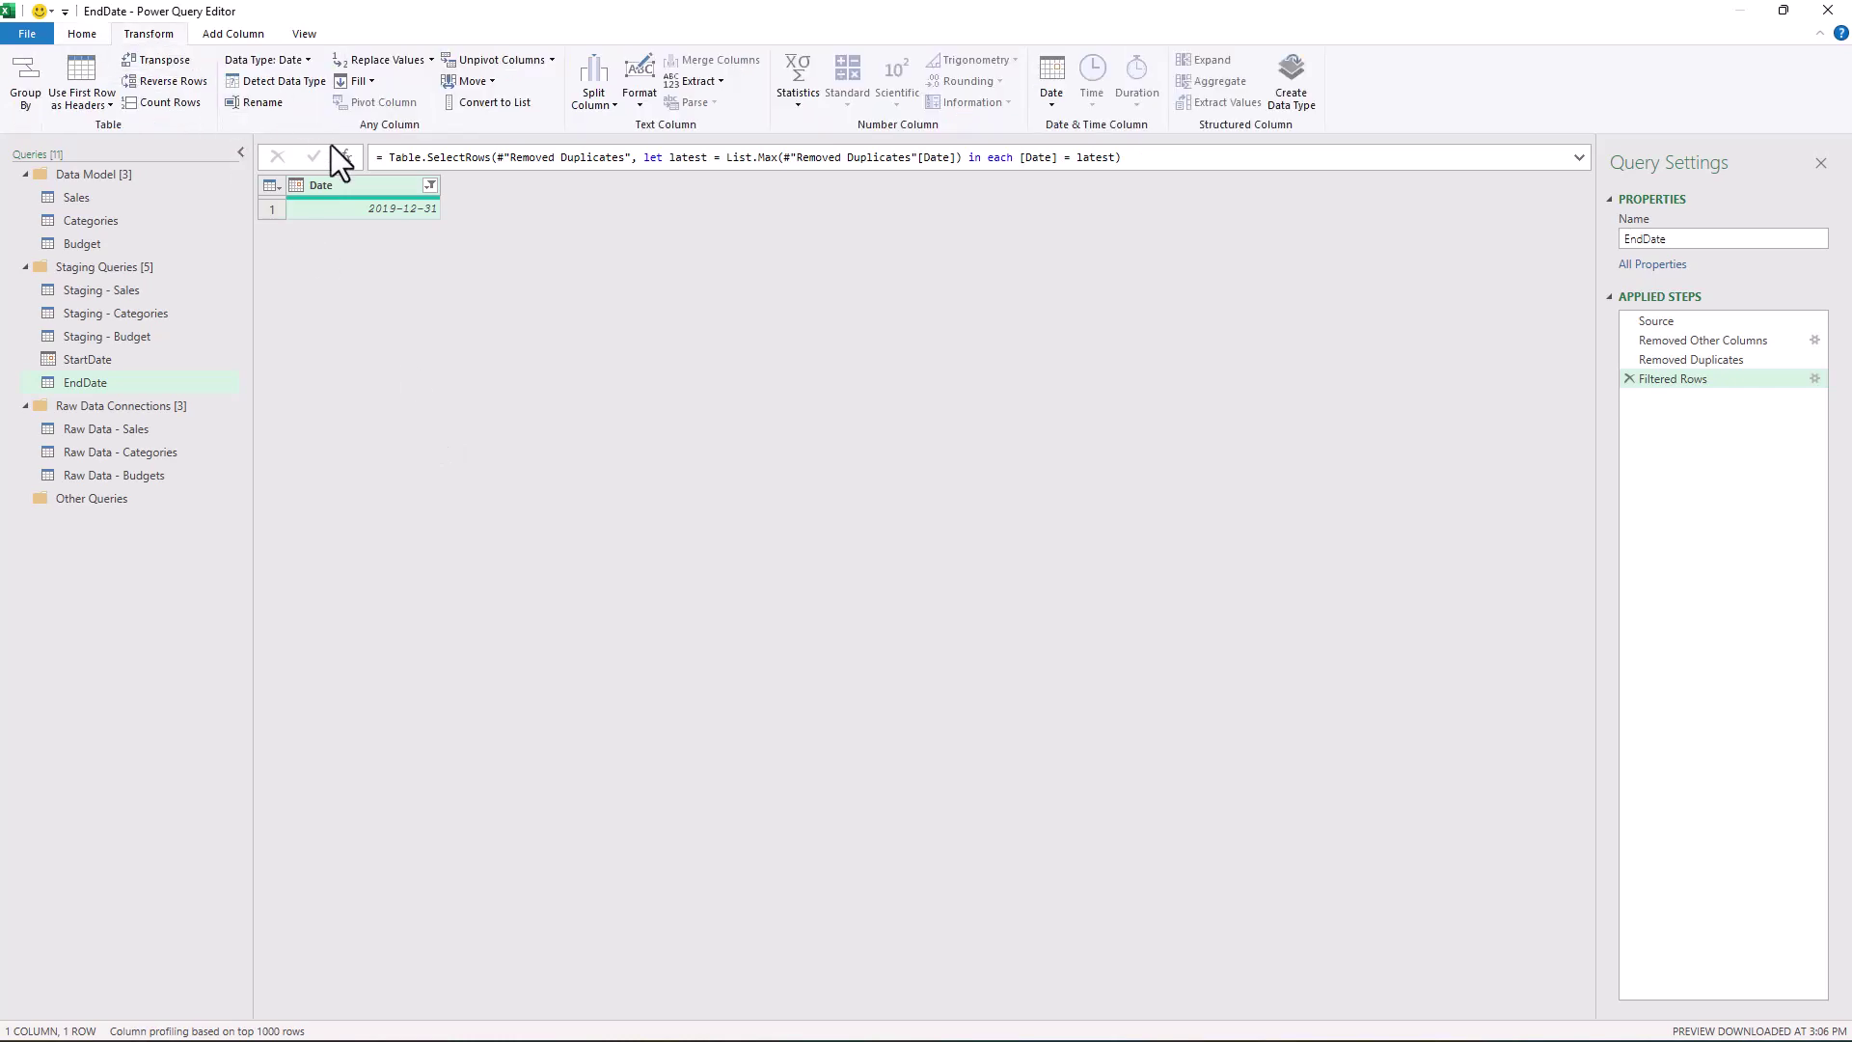
click(1052, 101)
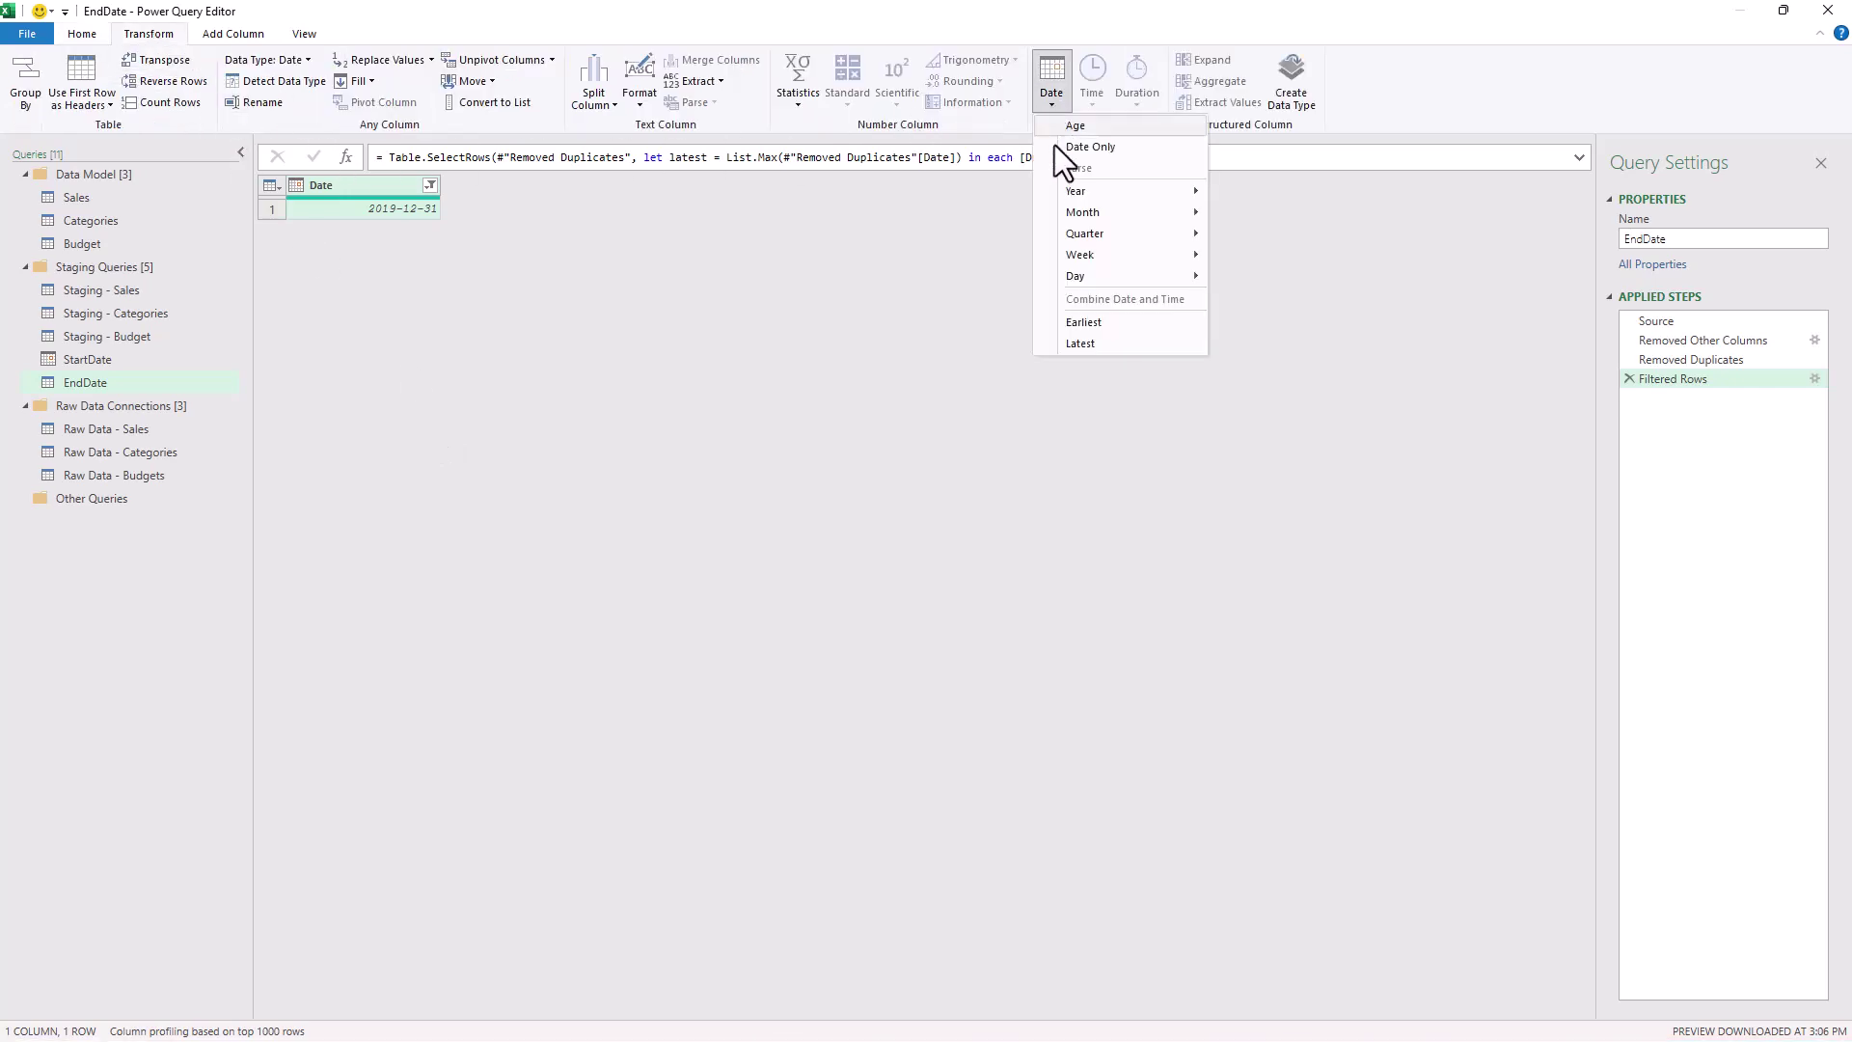
mouse_move(1075, 195)
click(1268, 237)
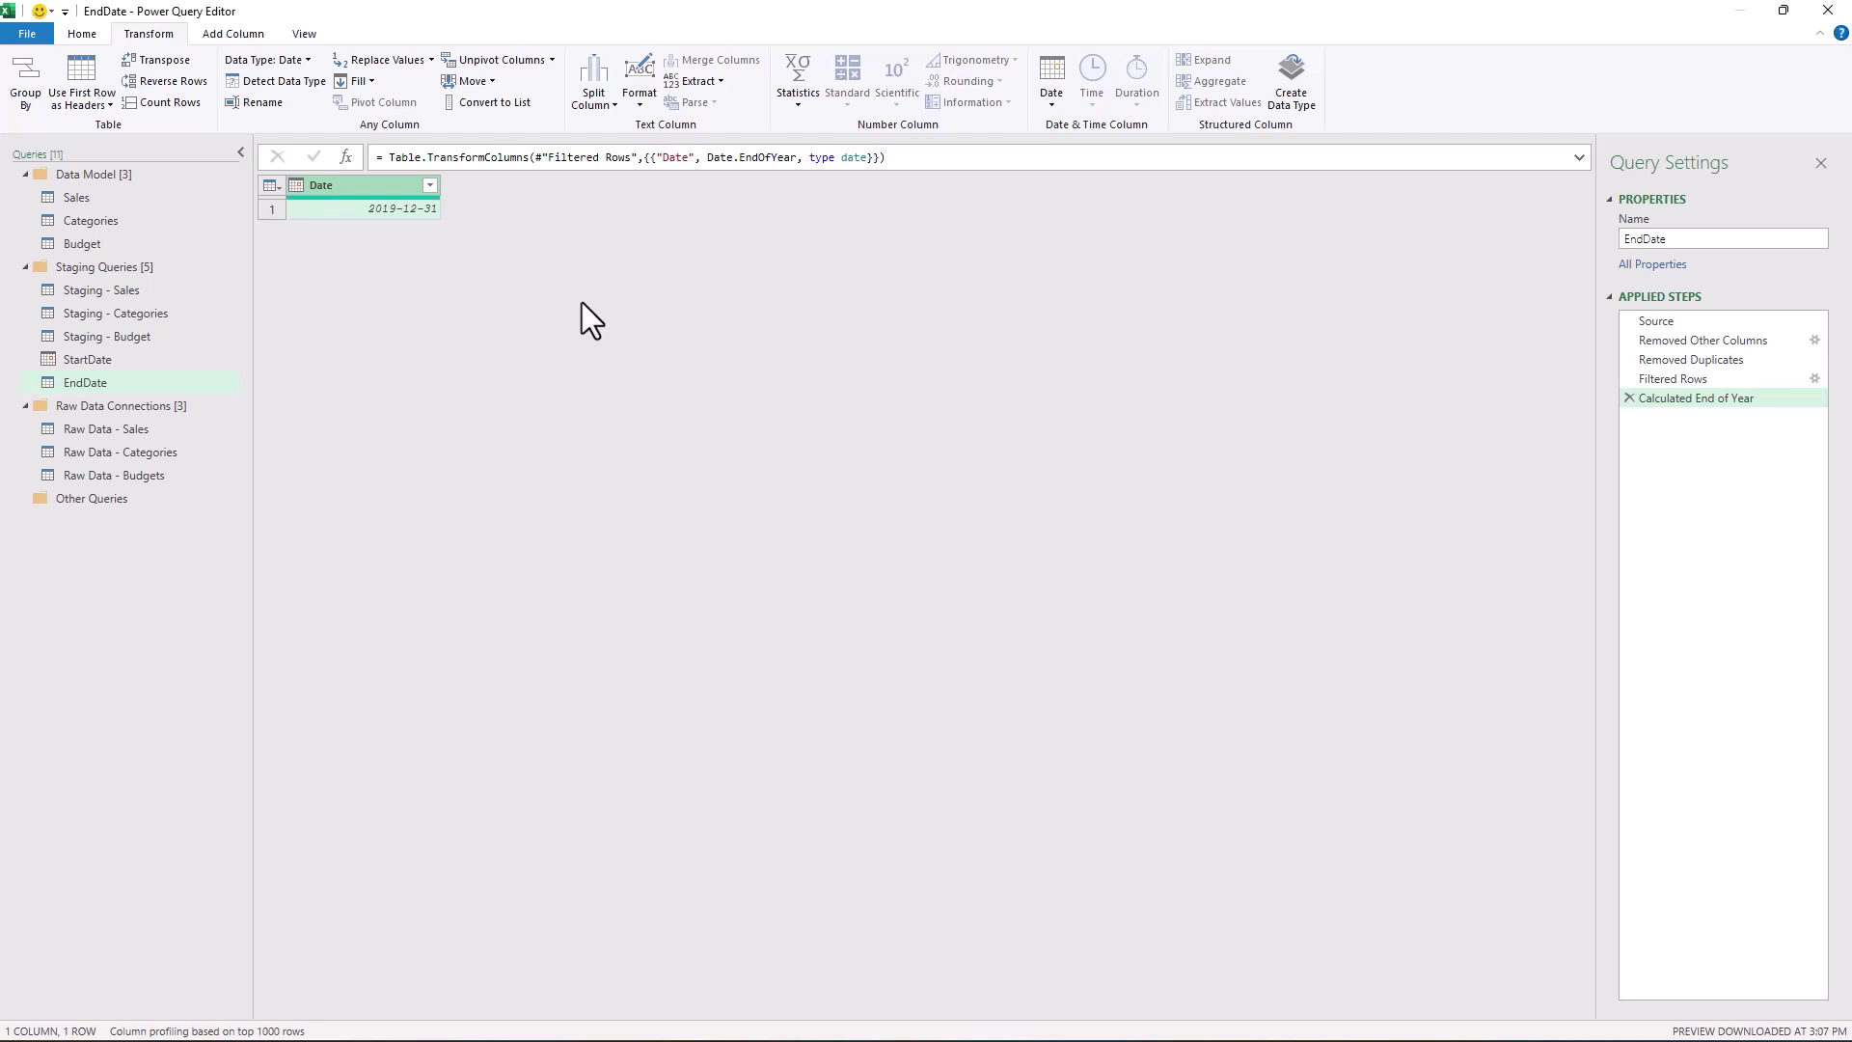
Set EndDate's Date column to the Date data type and drill down into its single date value
click(295, 188)
click(318, 314)
right_click(344, 206)
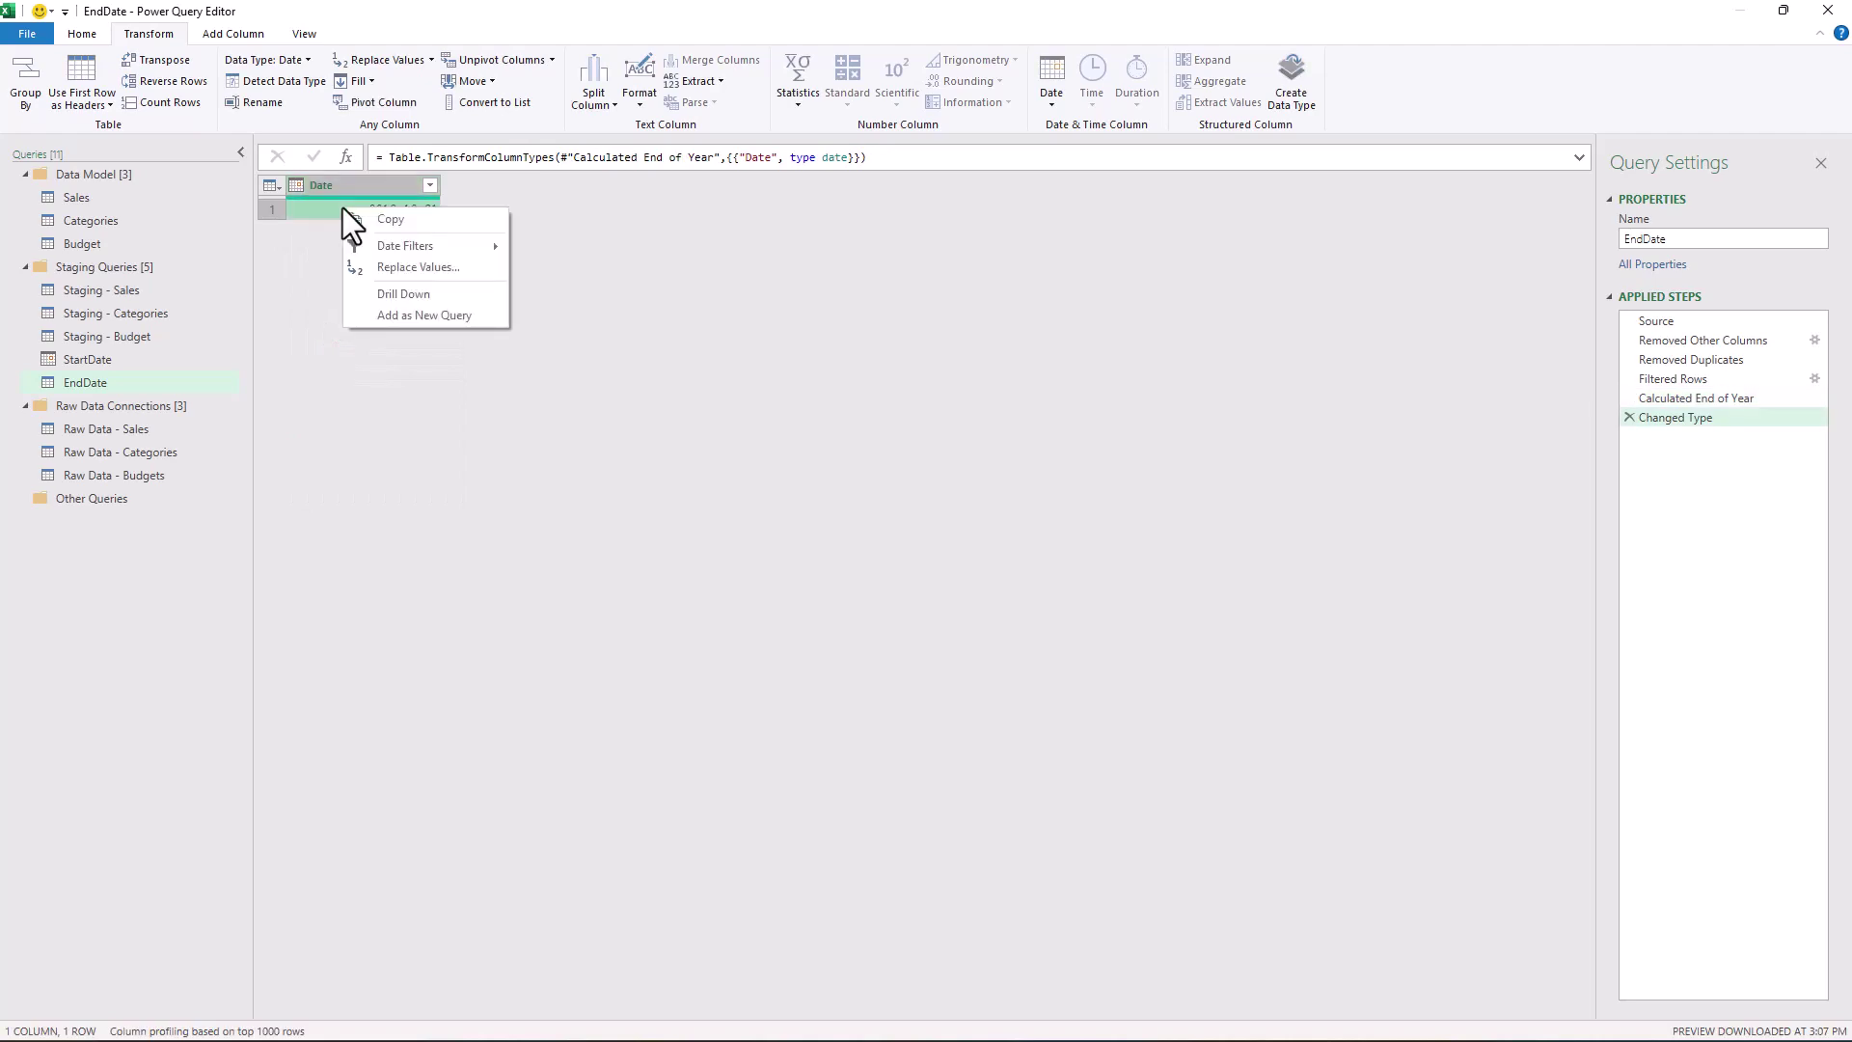
click(390, 294)
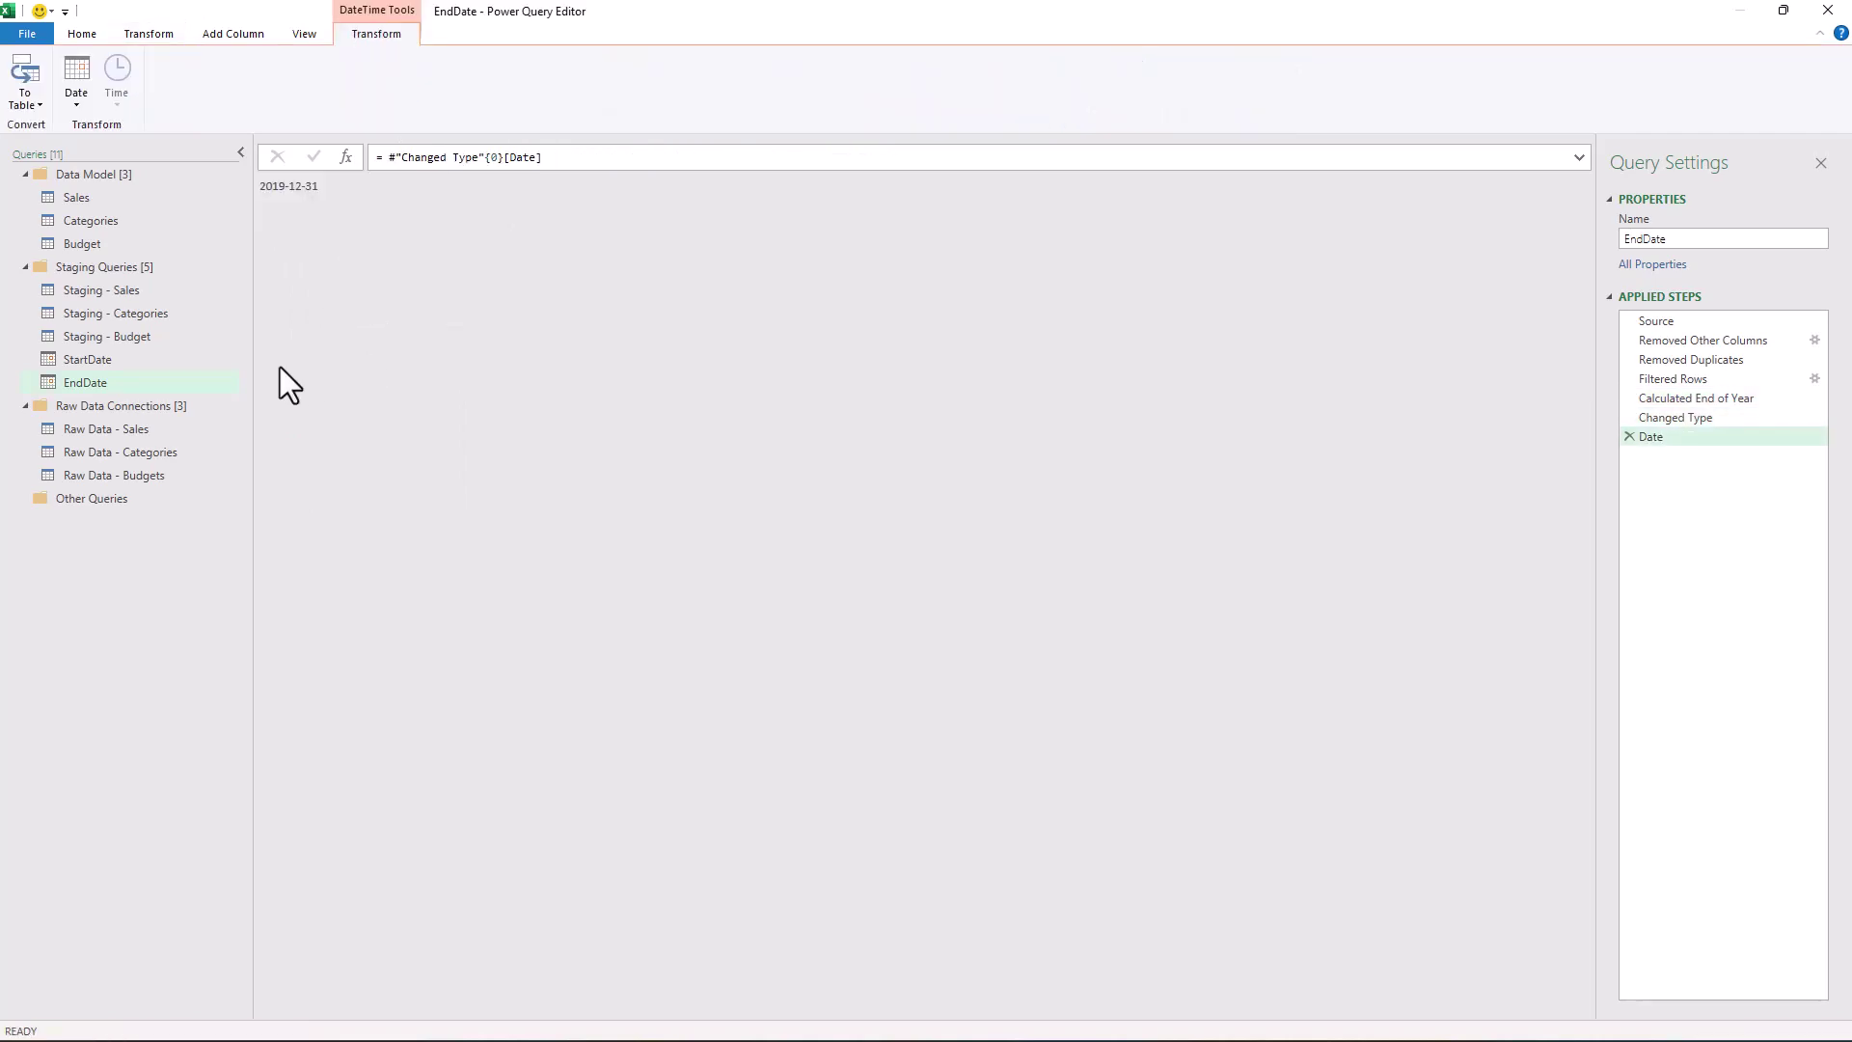
Review the StartDate and EndDate values, and load the new queries to the workbook as connection only
click(114, 362)
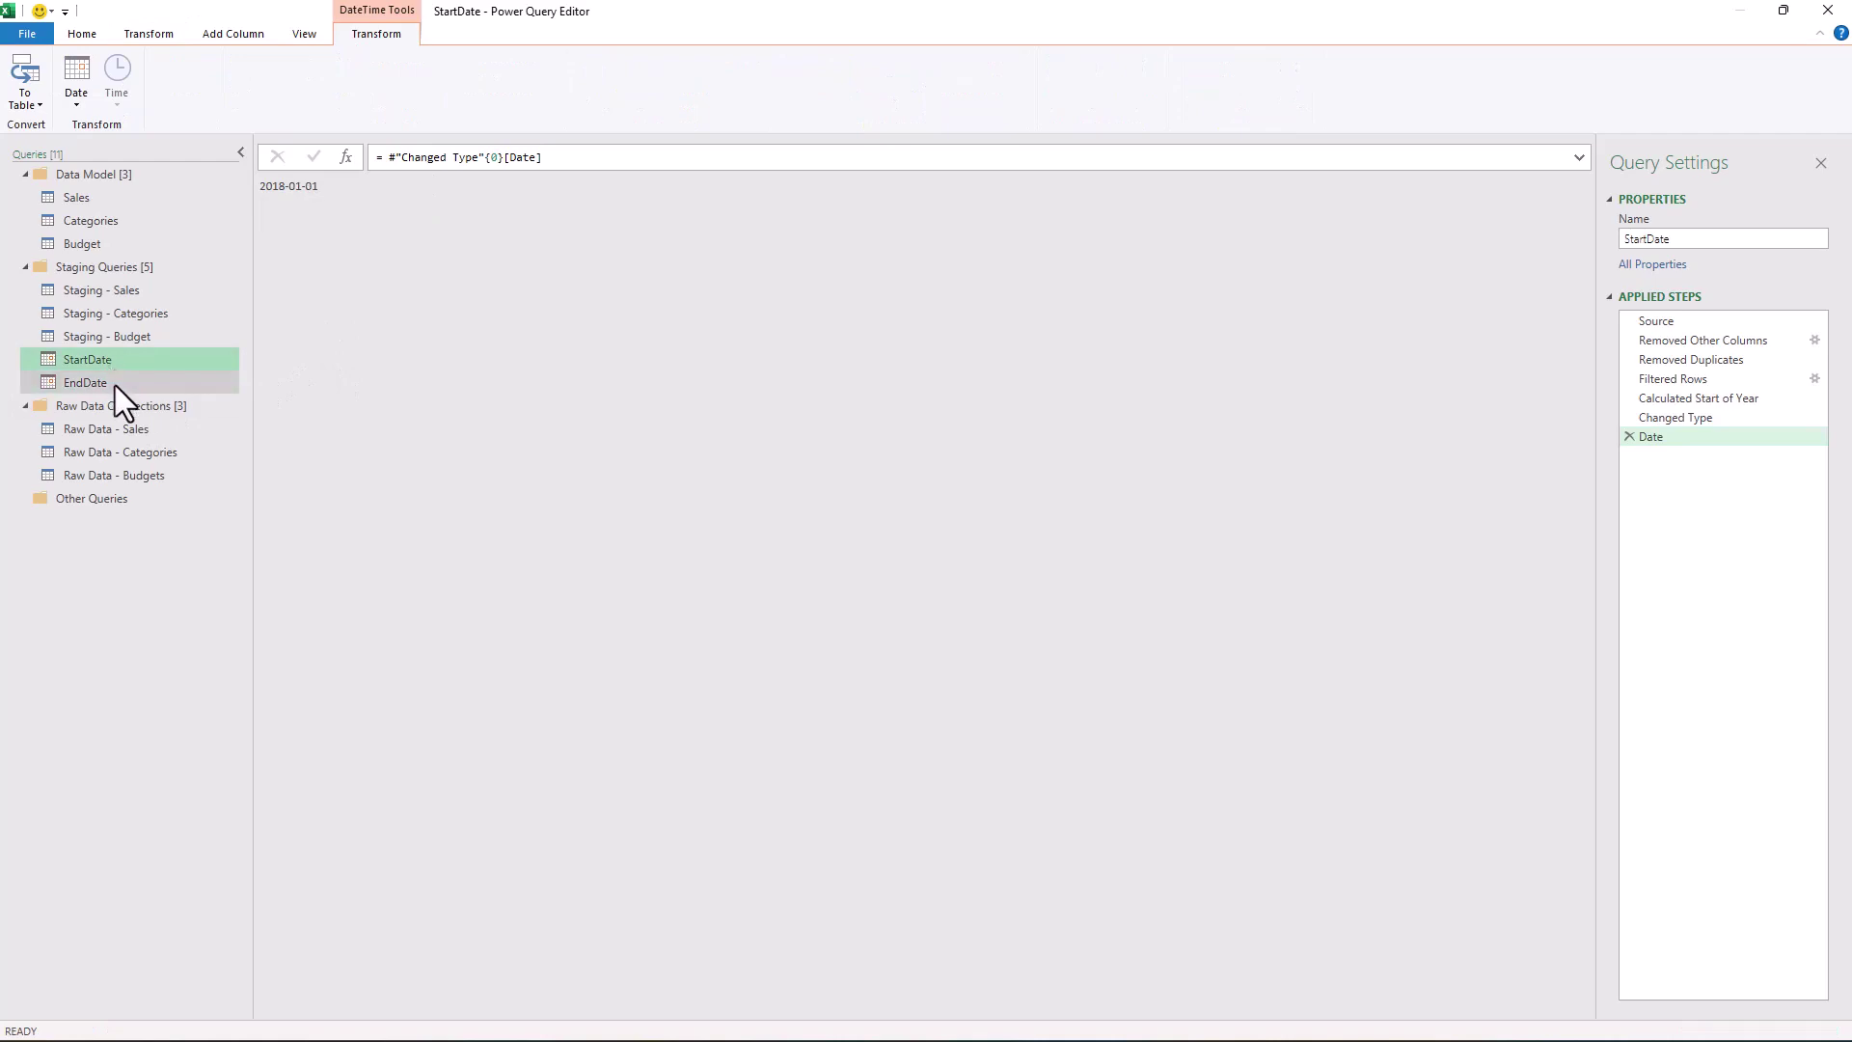
click(114, 384)
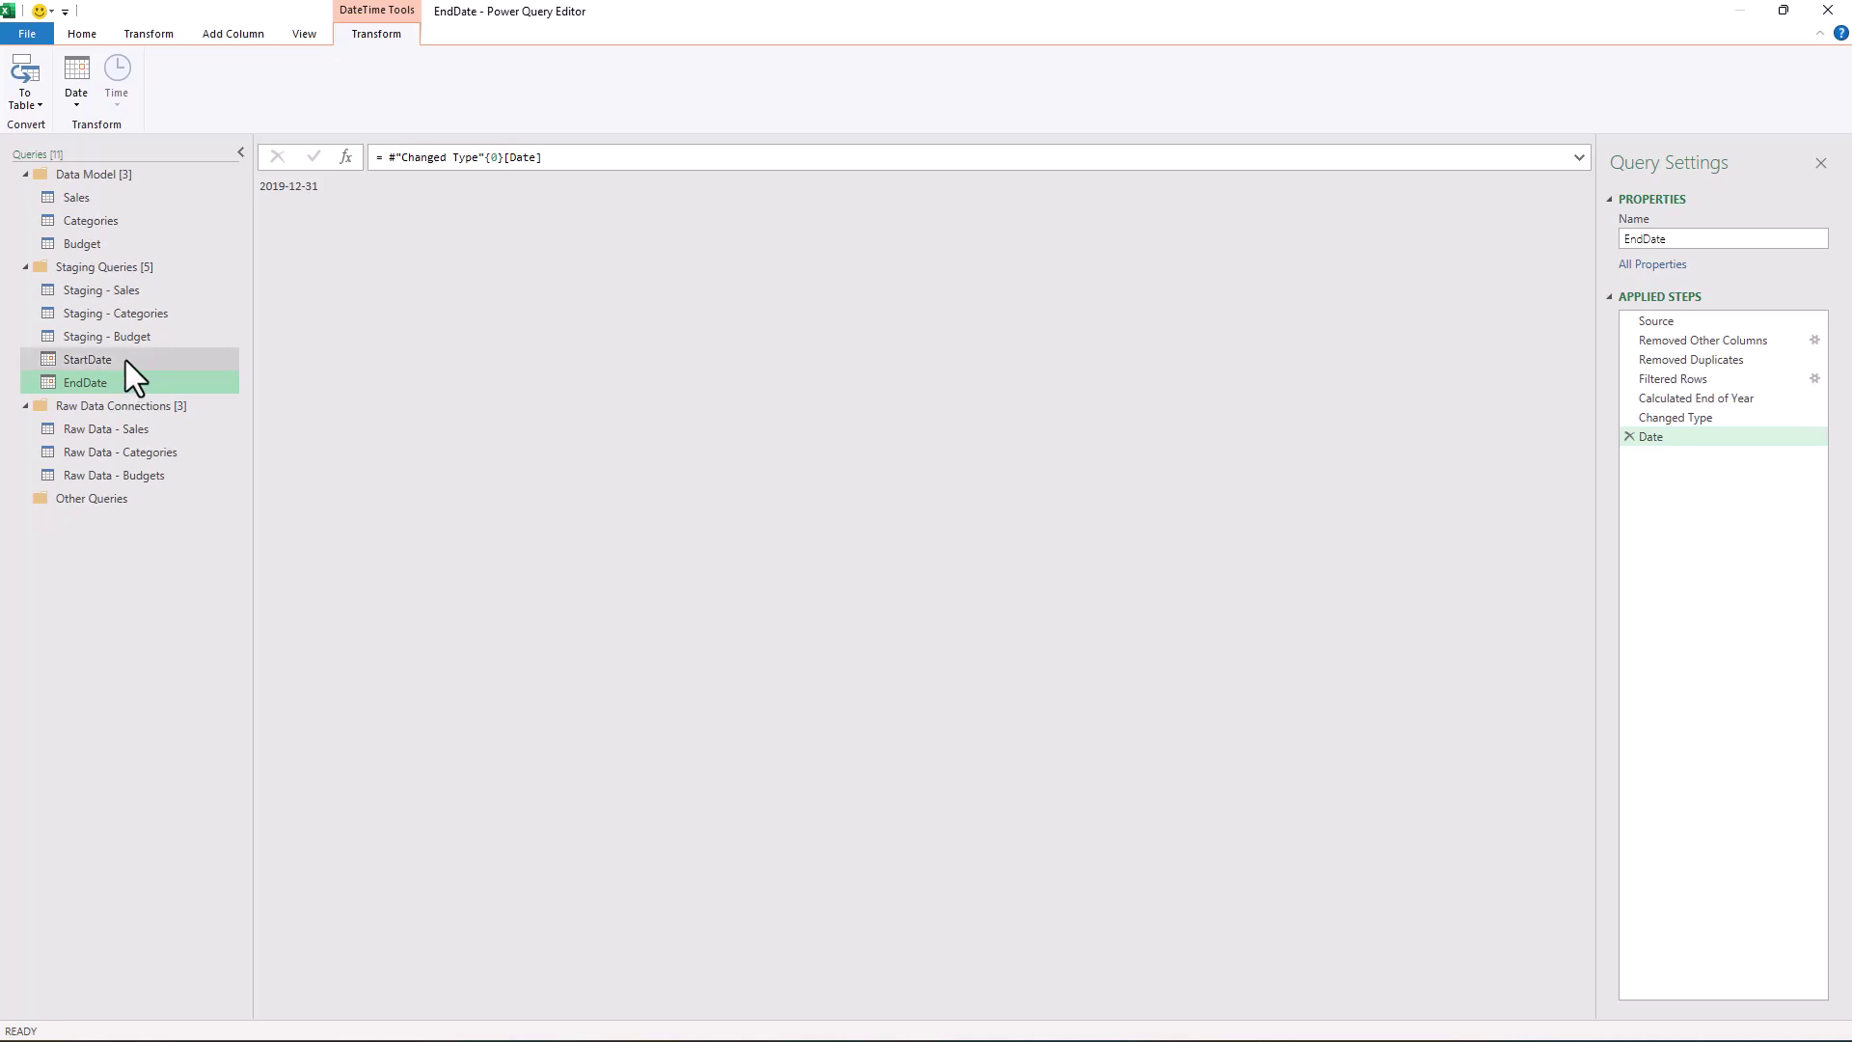
click(69, 33)
click(37, 102)
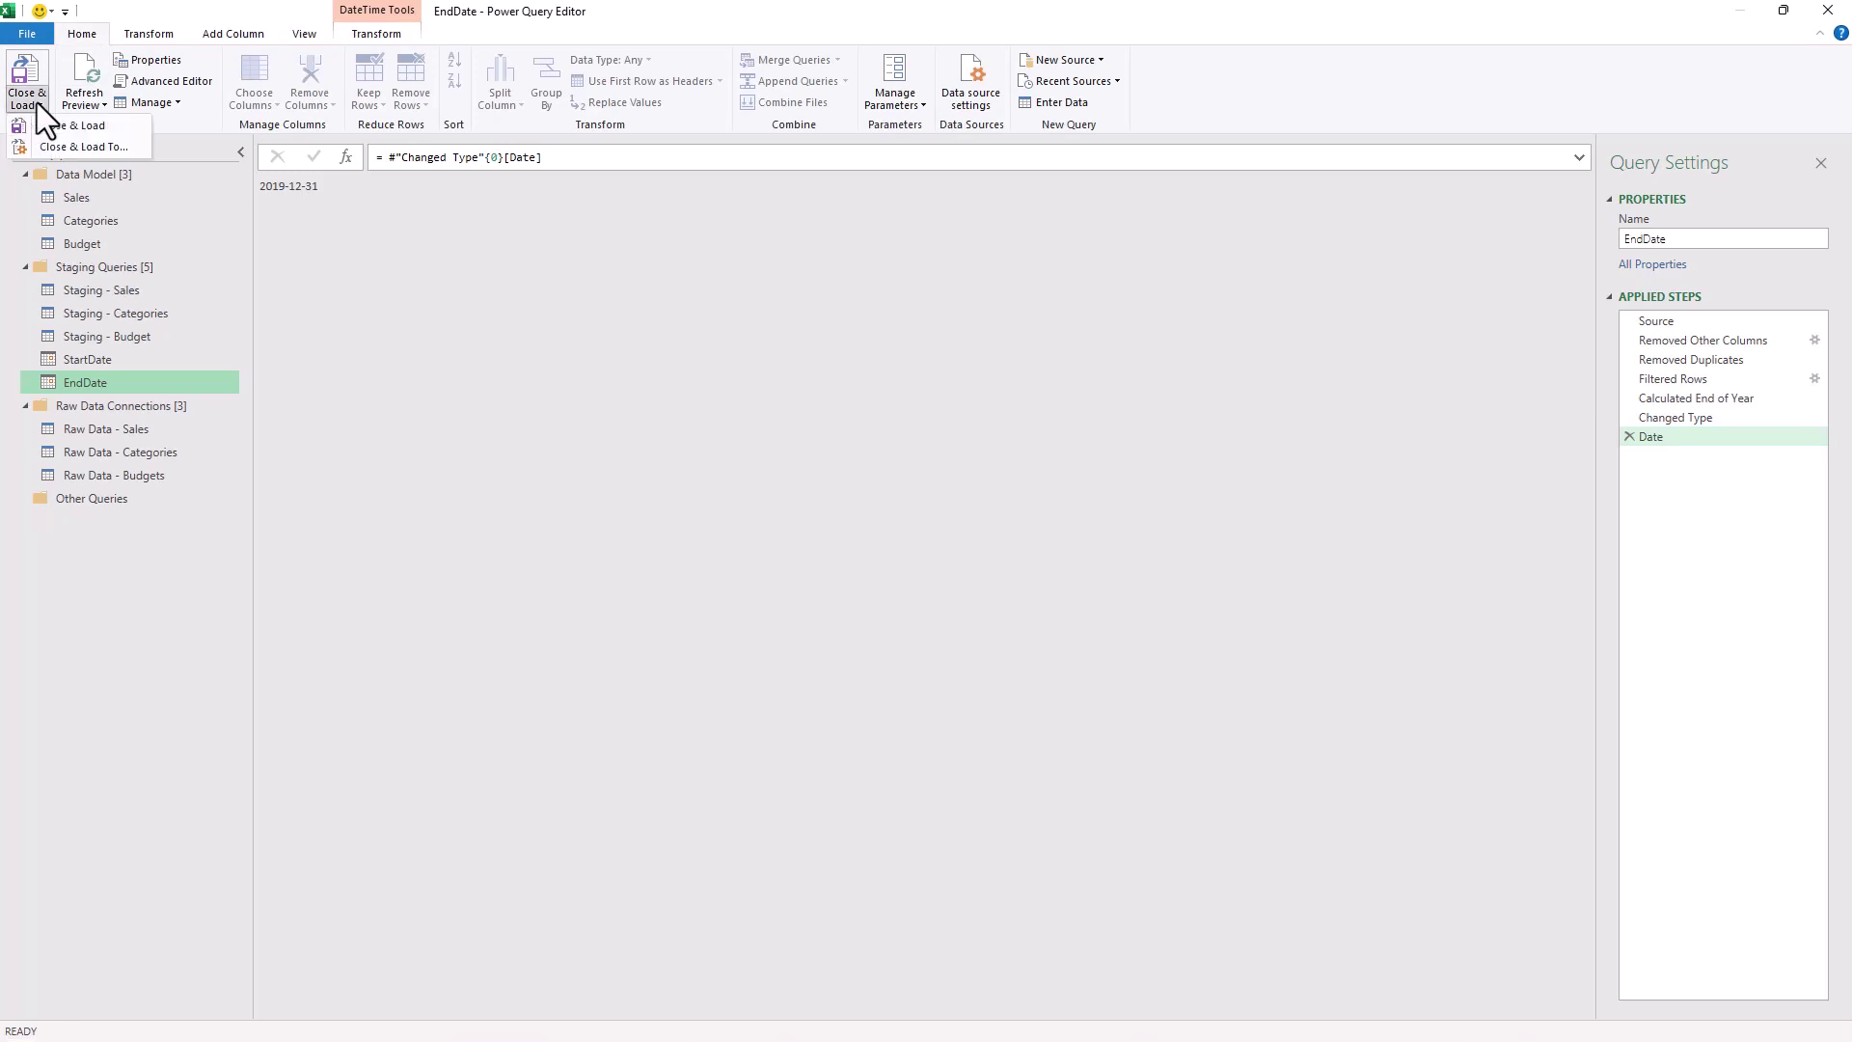
click(65, 146)
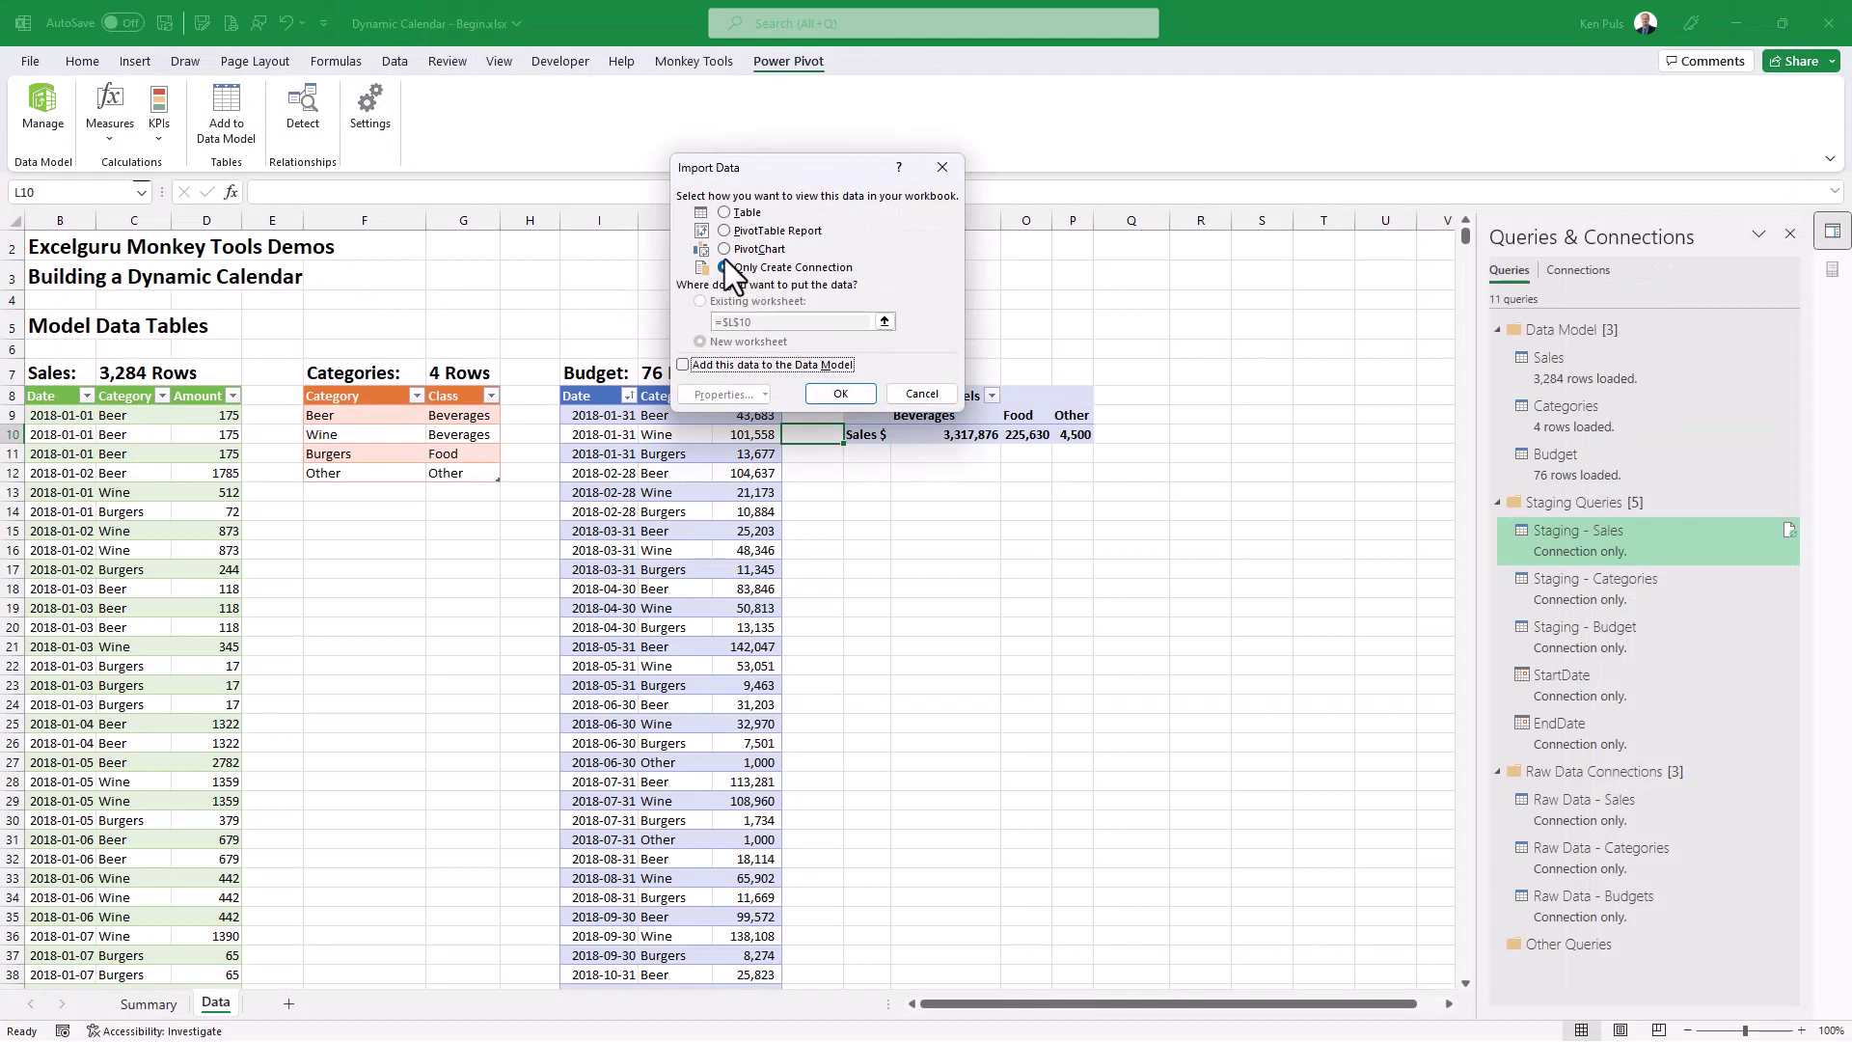
click(826, 390)
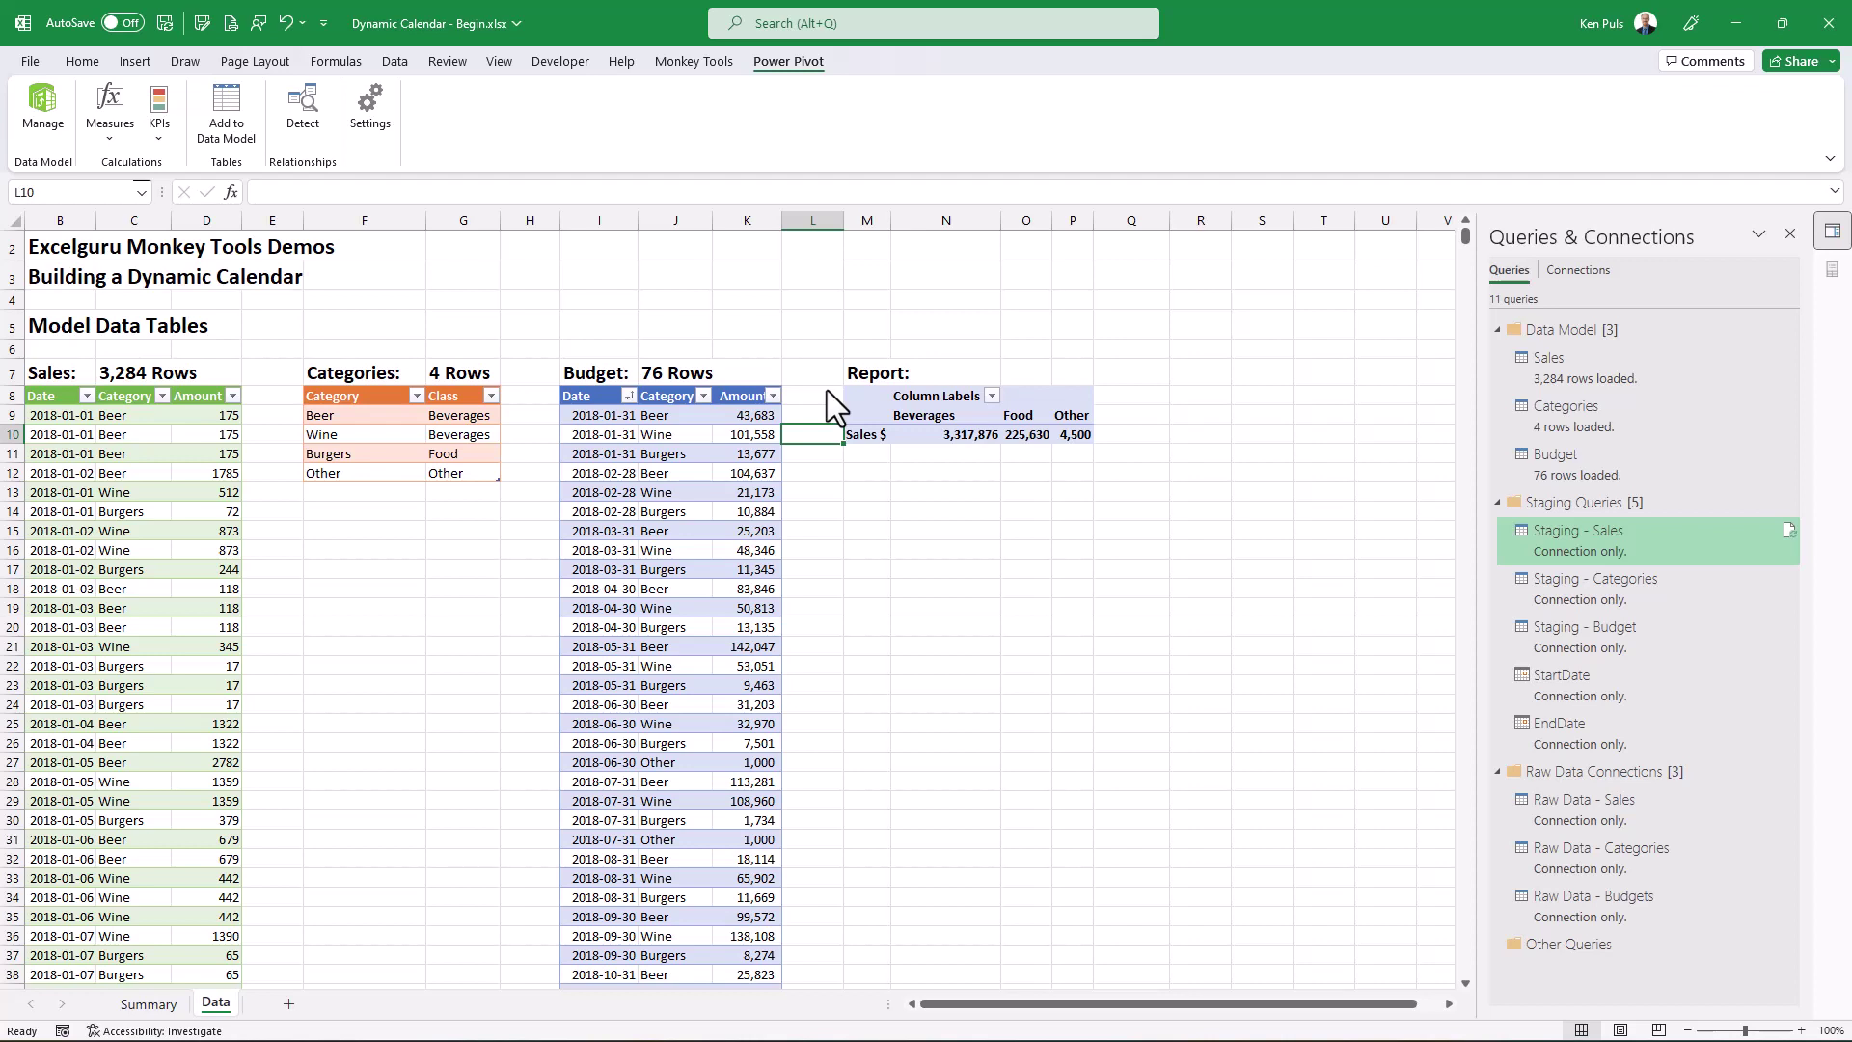
Create a blank query named Calendar and place it in the Data Model query group
click(395, 65)
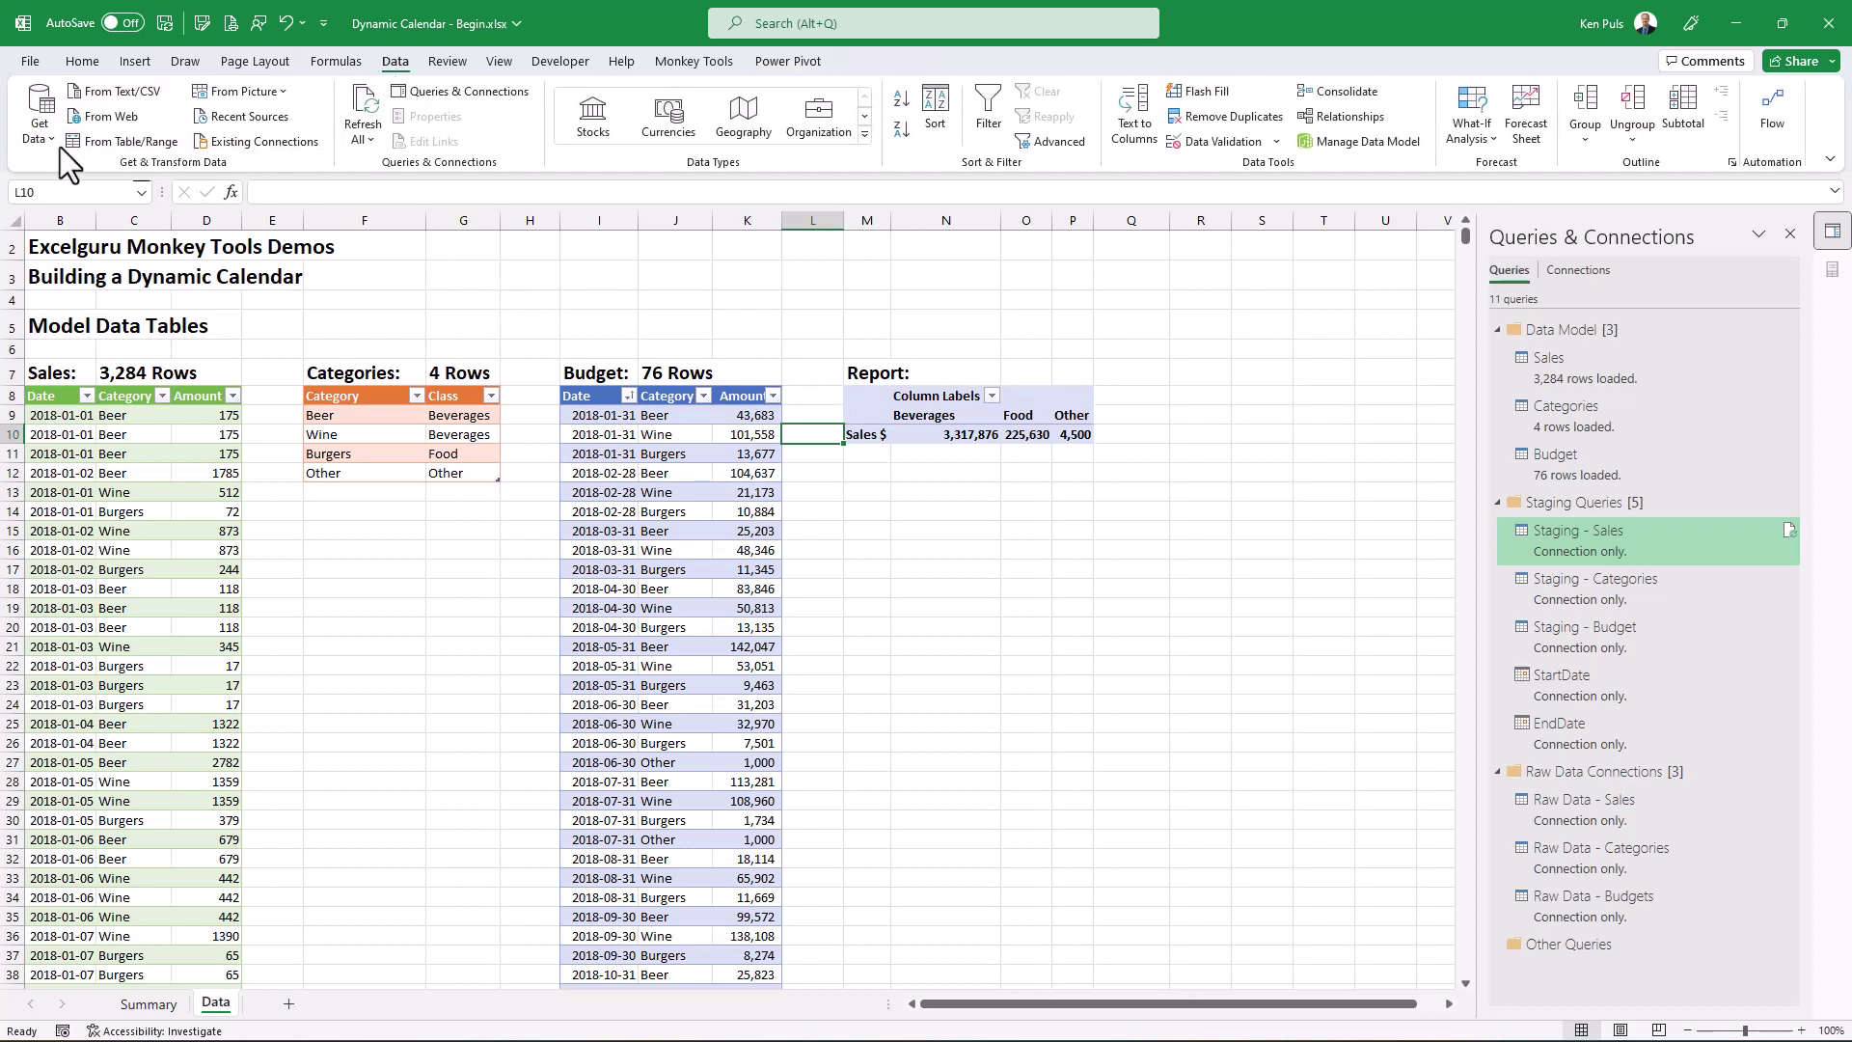
click(47, 135)
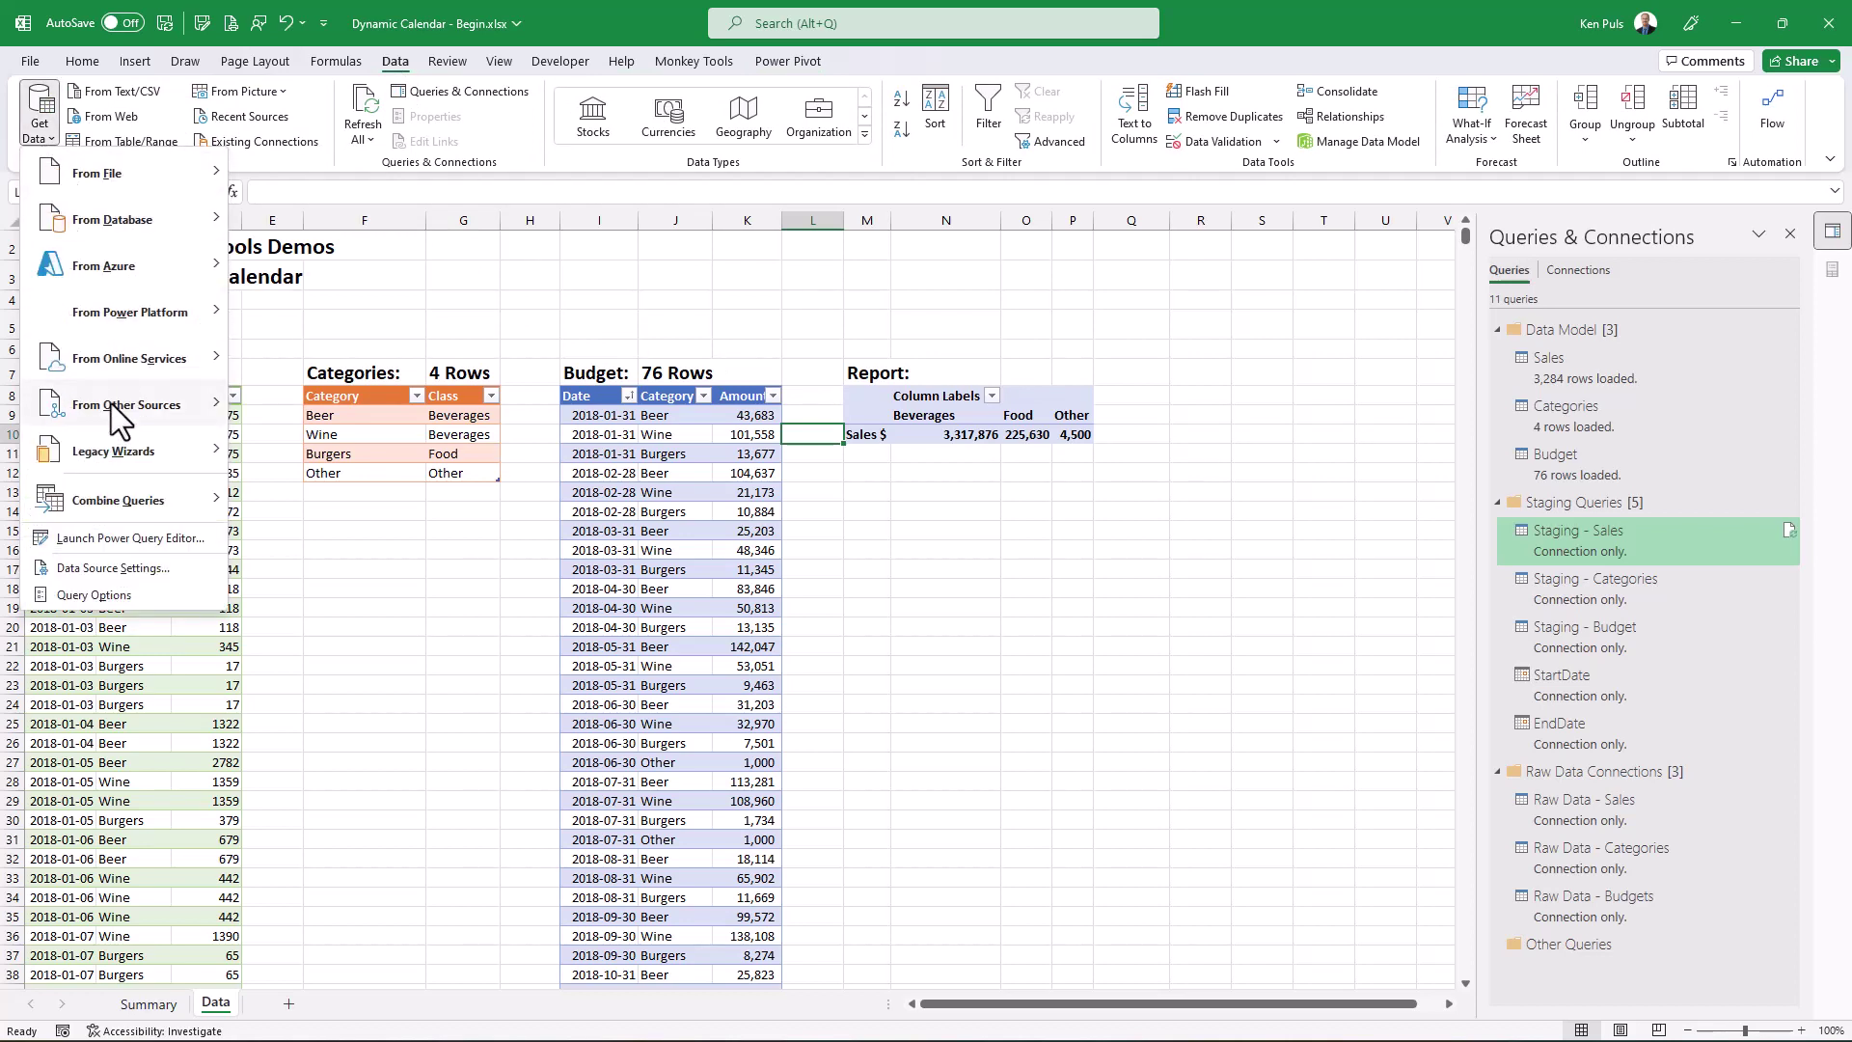
mouse_move(112, 403)
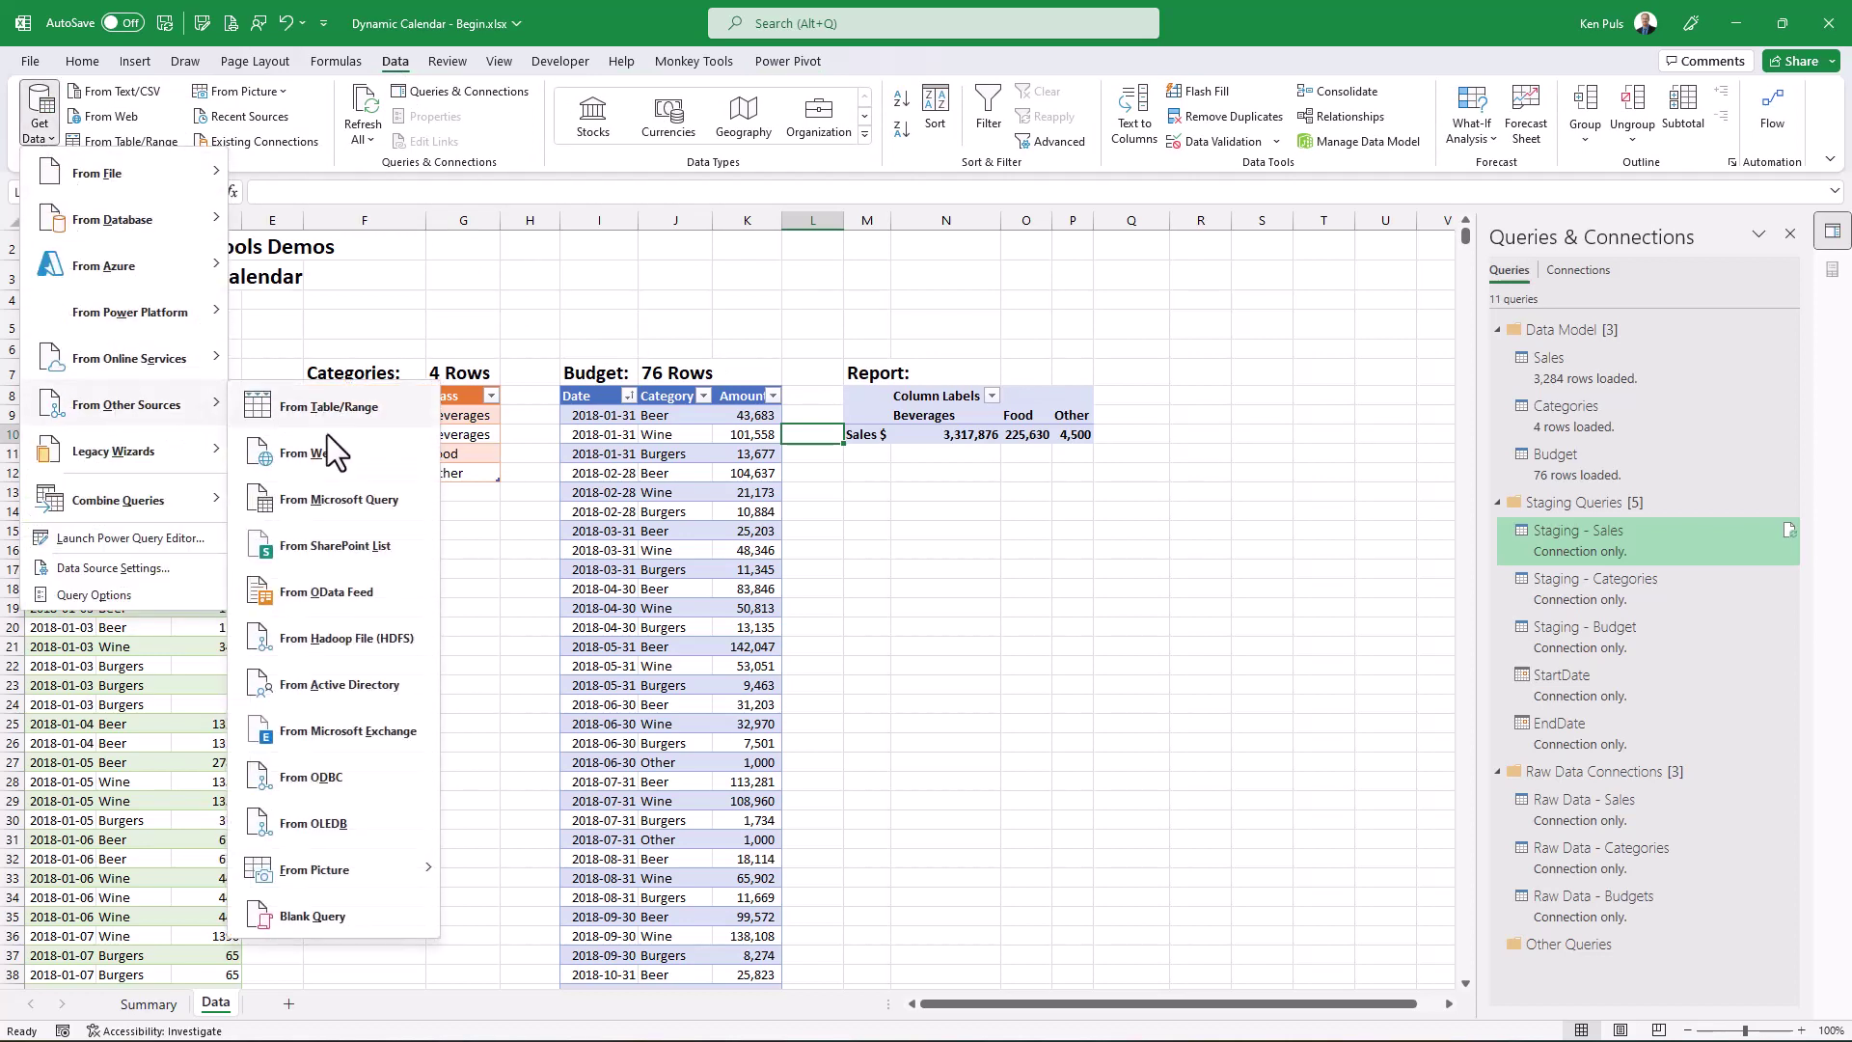
click(356, 916)
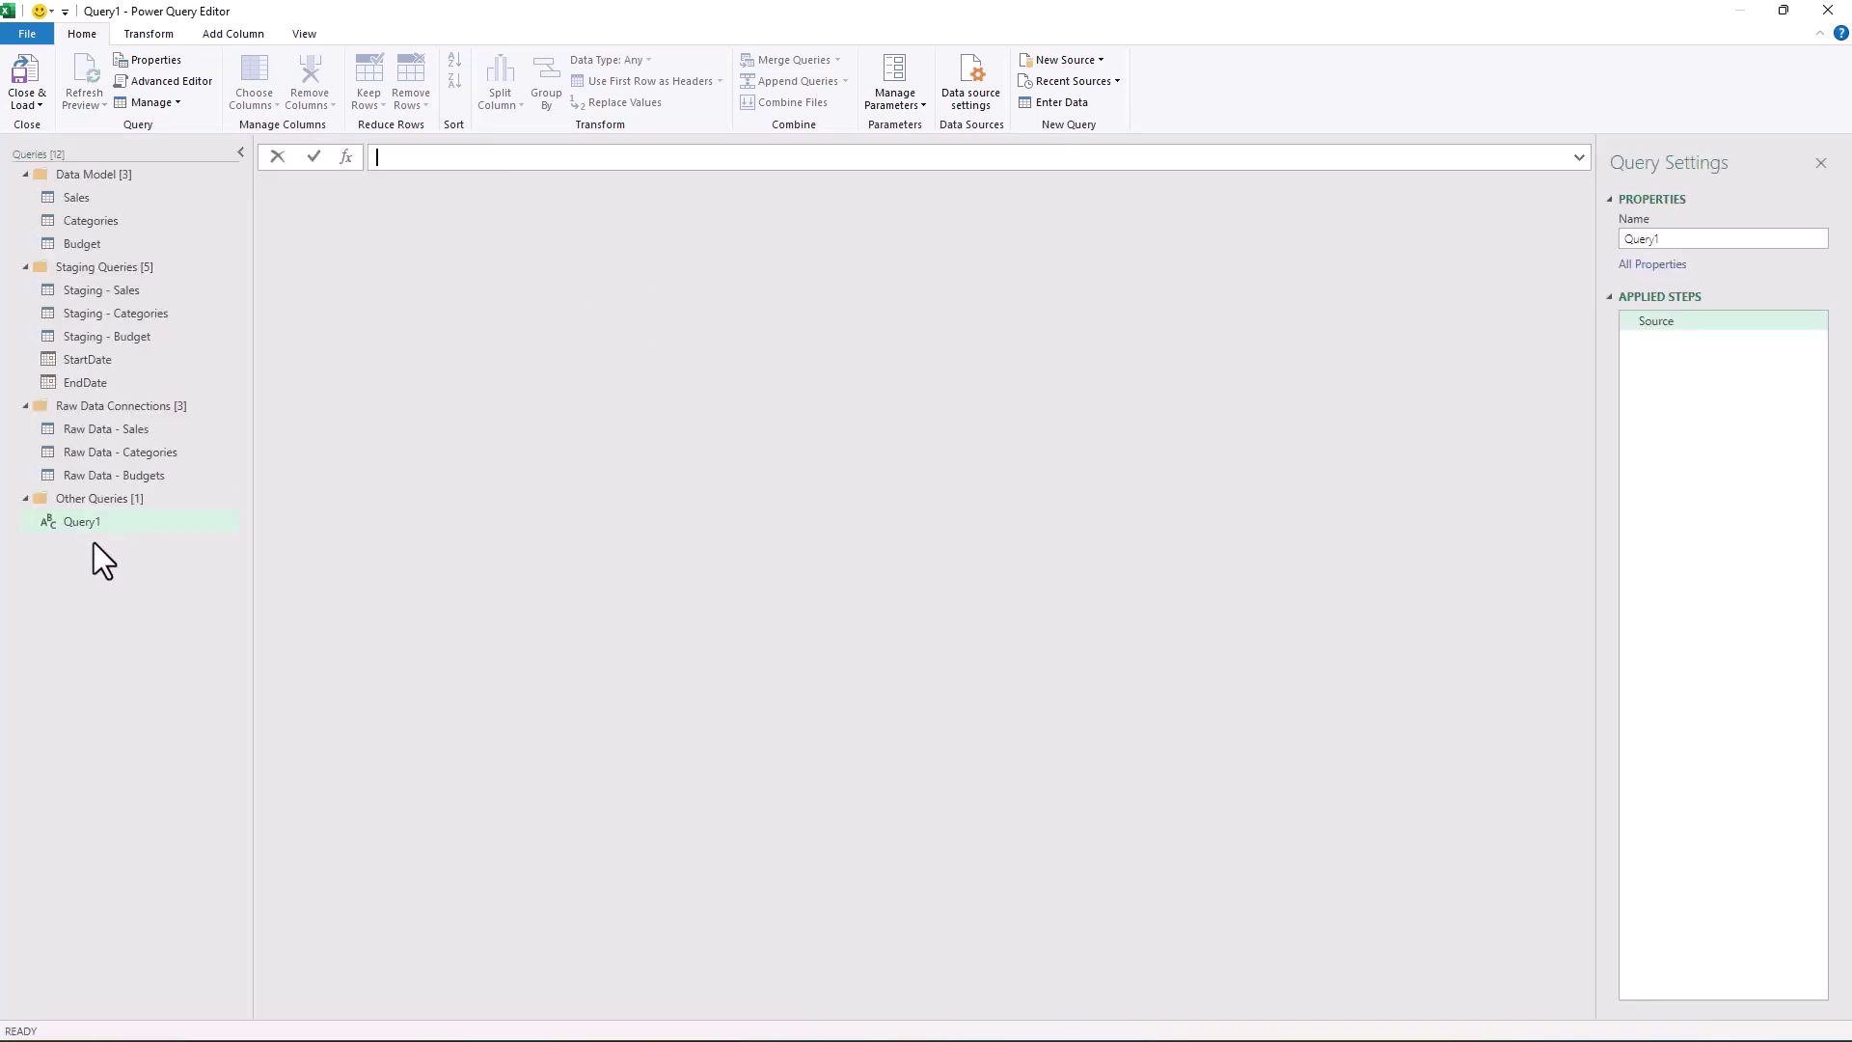
double_click(106, 519)
text(Ca)
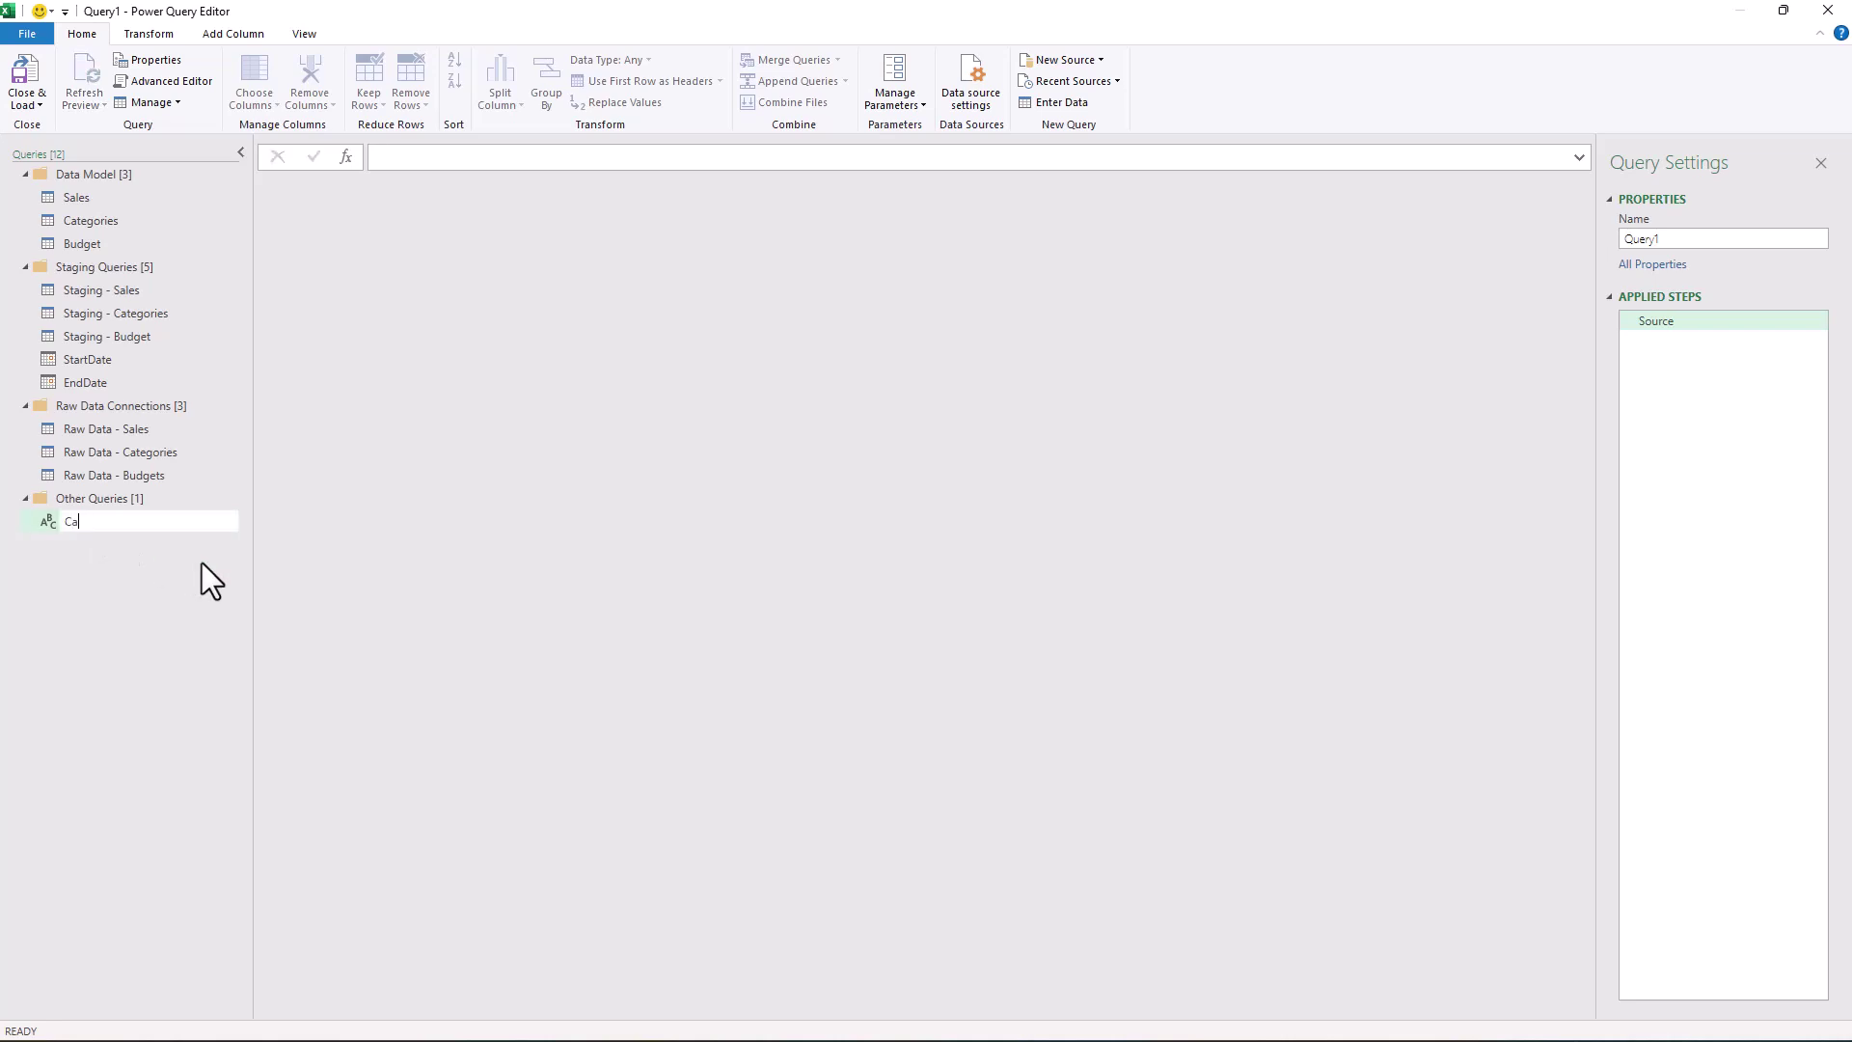
text(lendar)
key(Return)
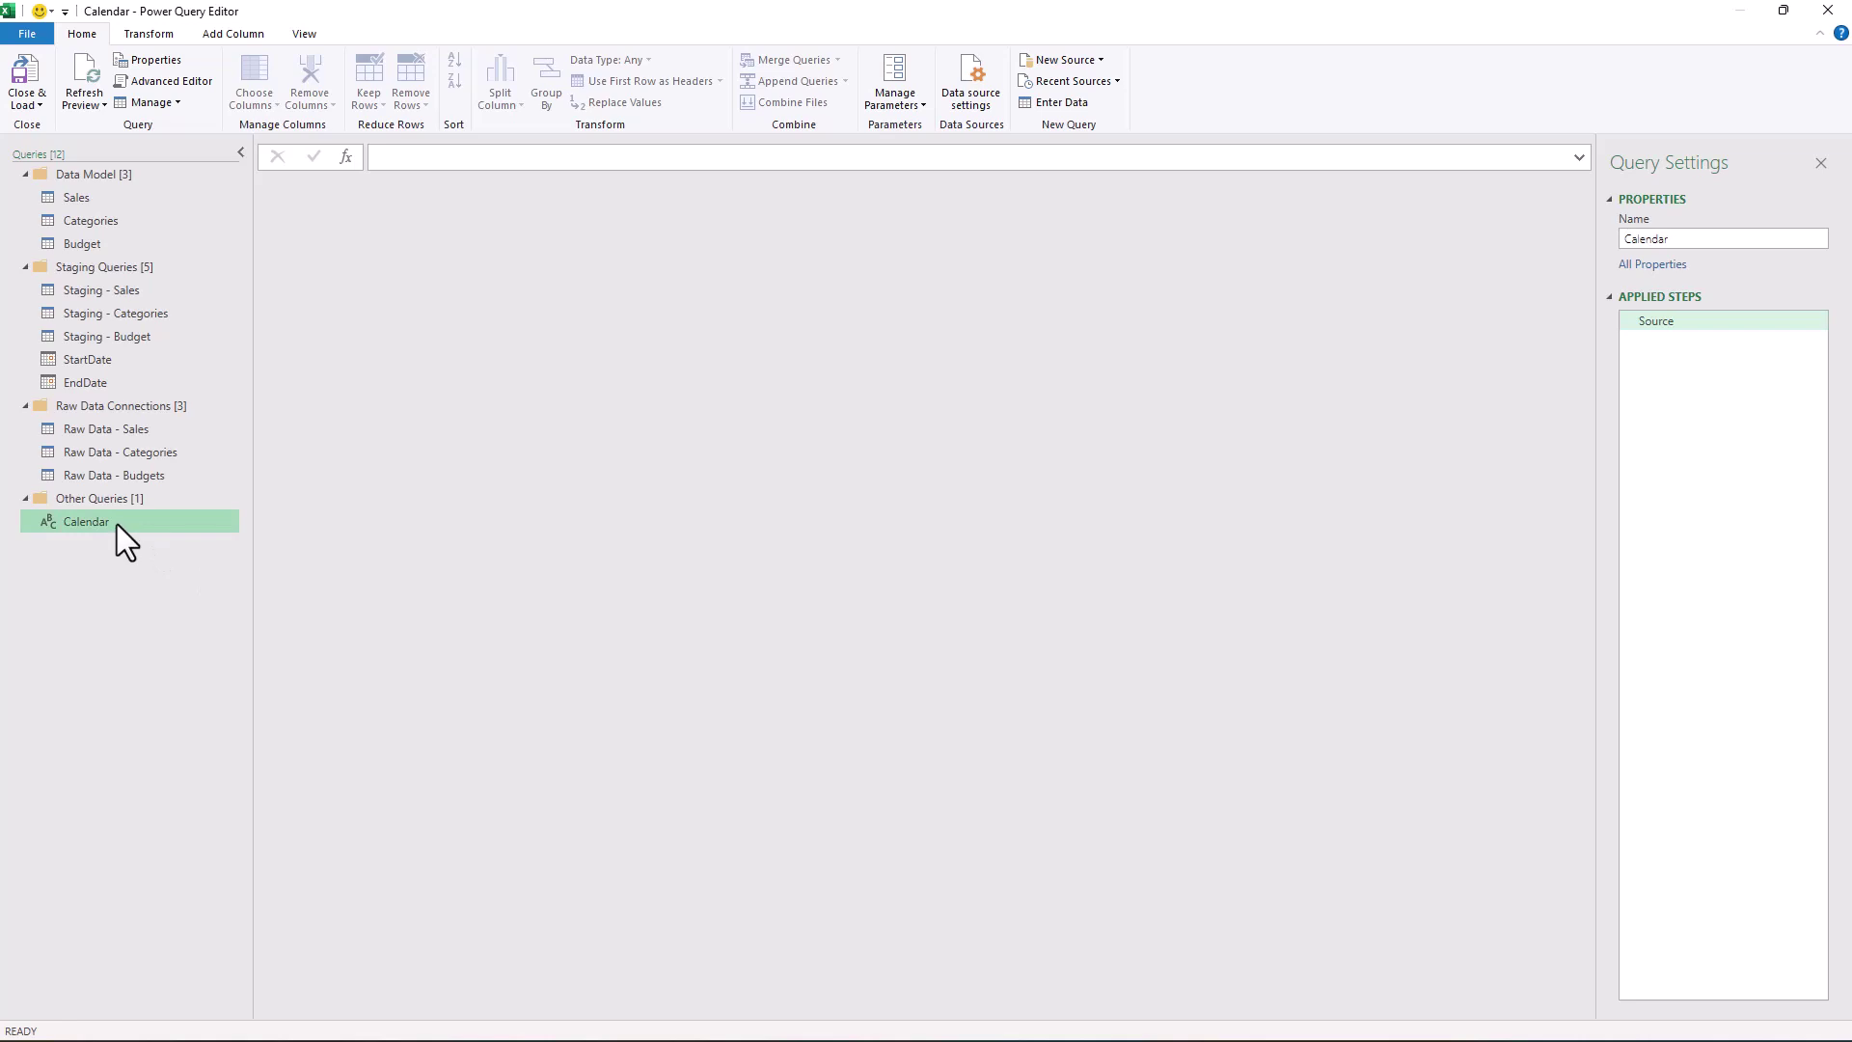
drag(118, 524, 129, 193)
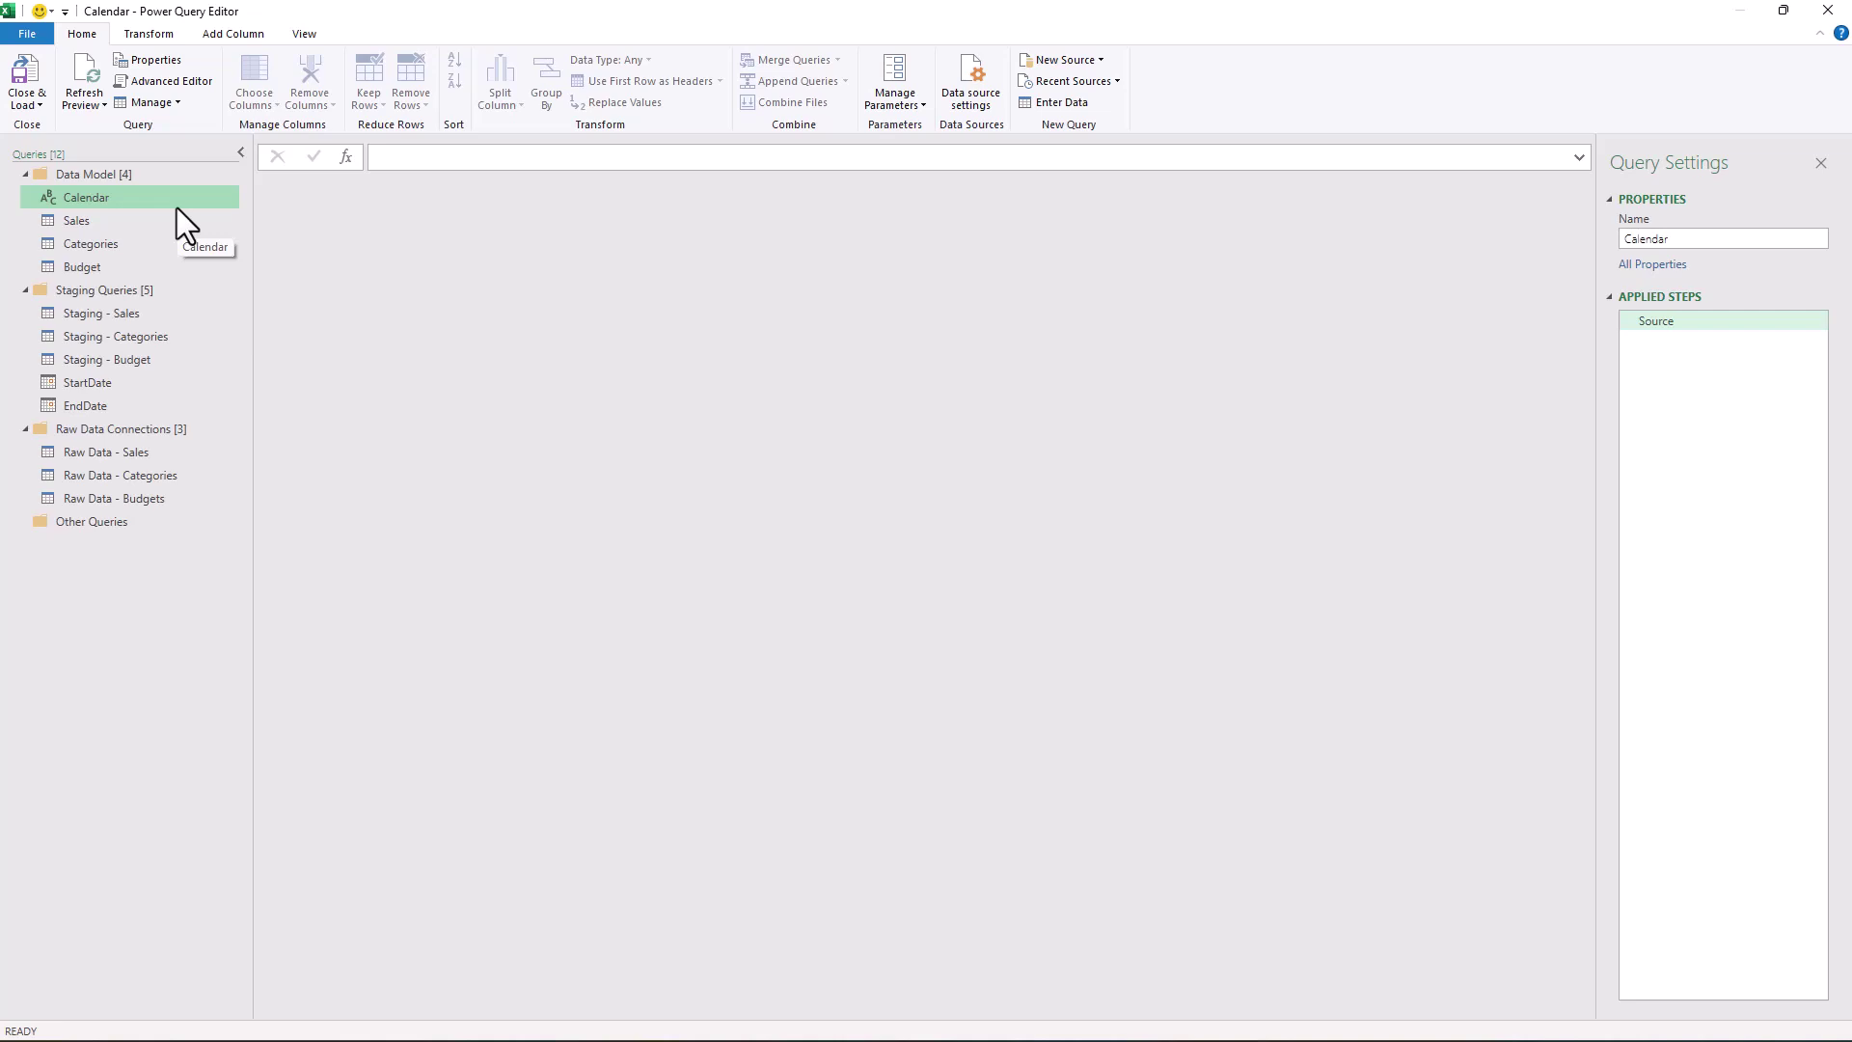
Define the Calendar query's source as the list formula ={ Int64.From(StartDate) .. Int64.From(EndDate) }
click(382, 158)
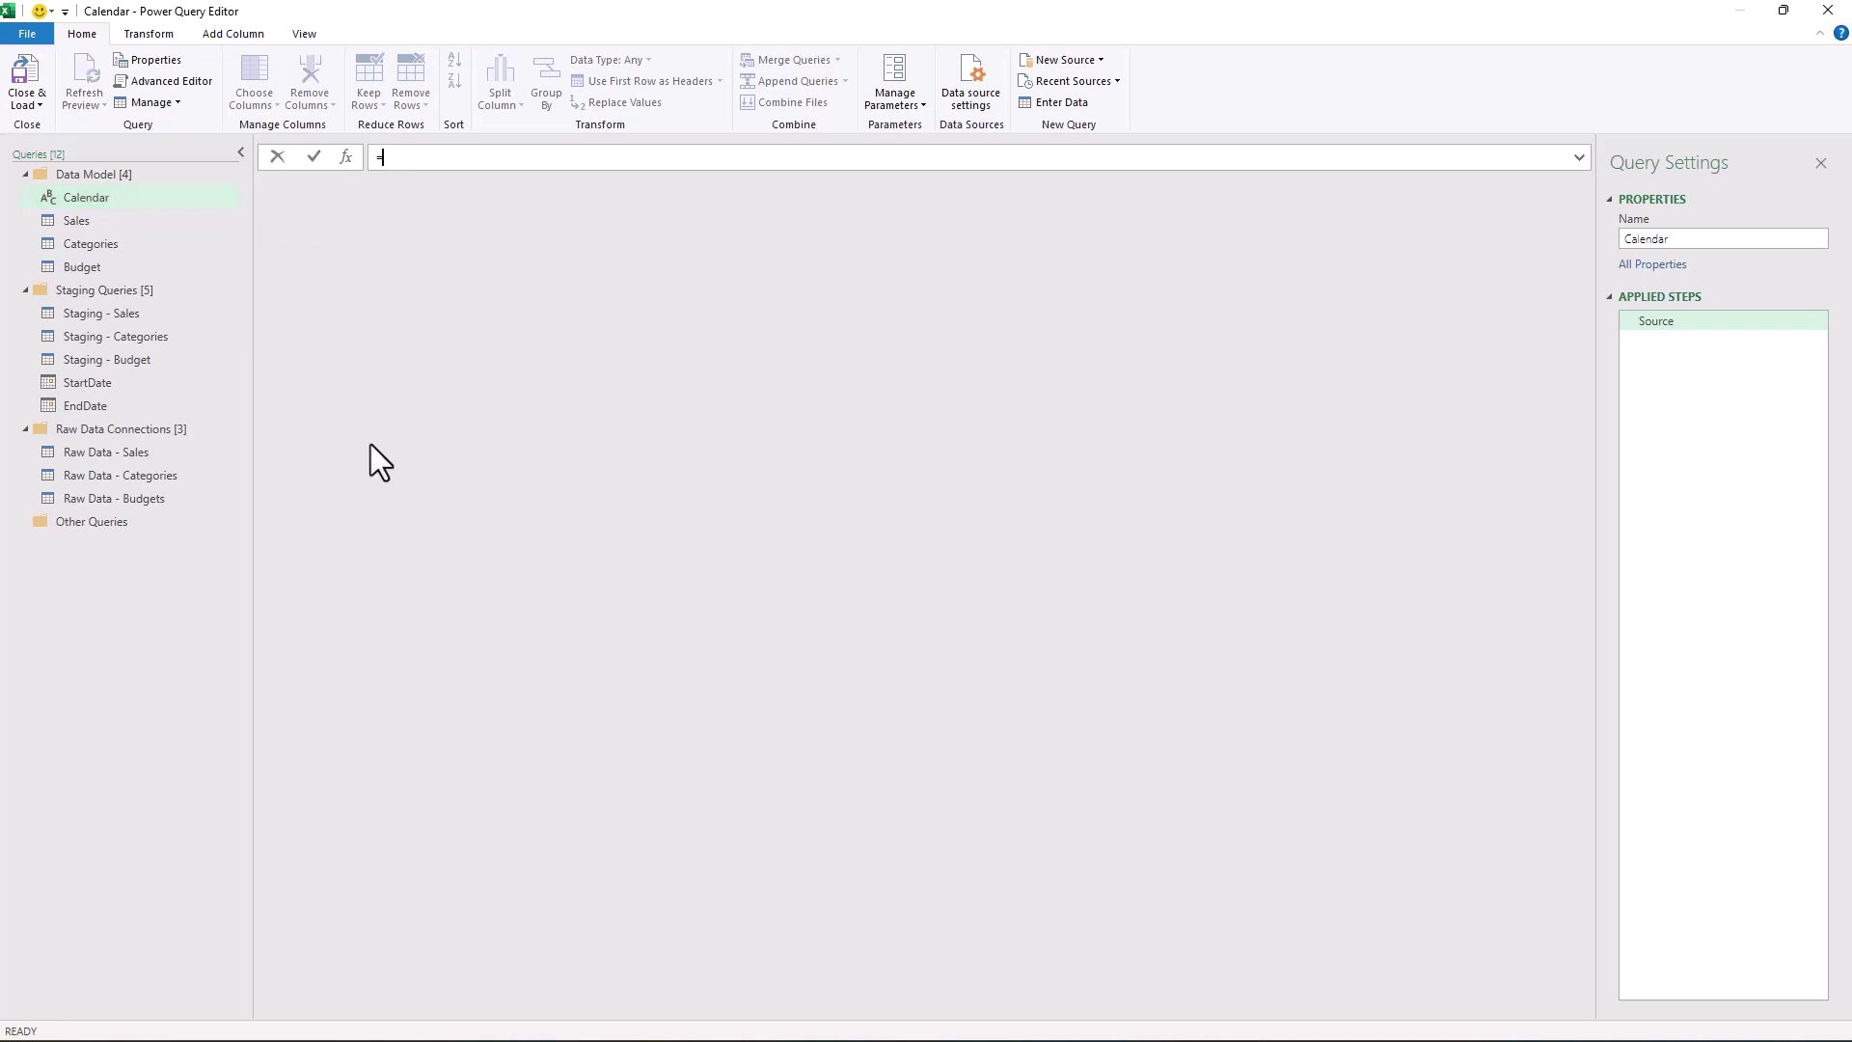
text({ I)
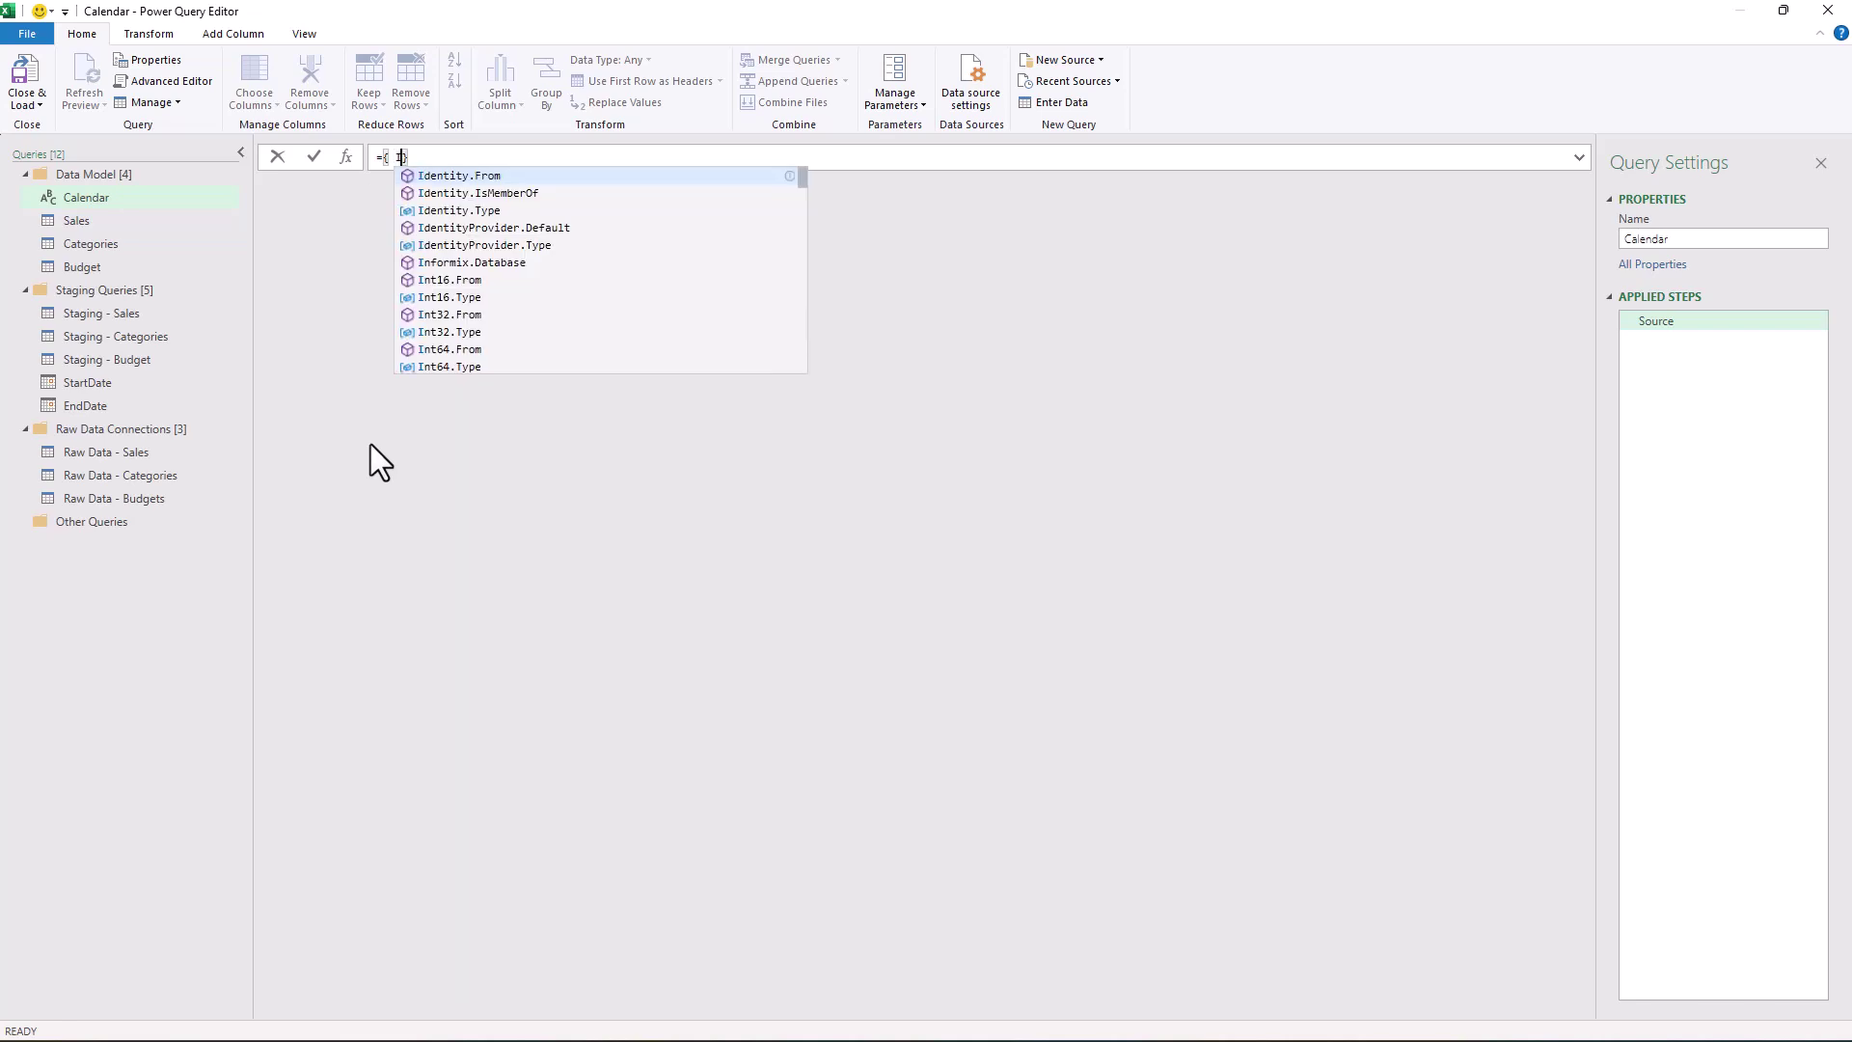
text(nt64)
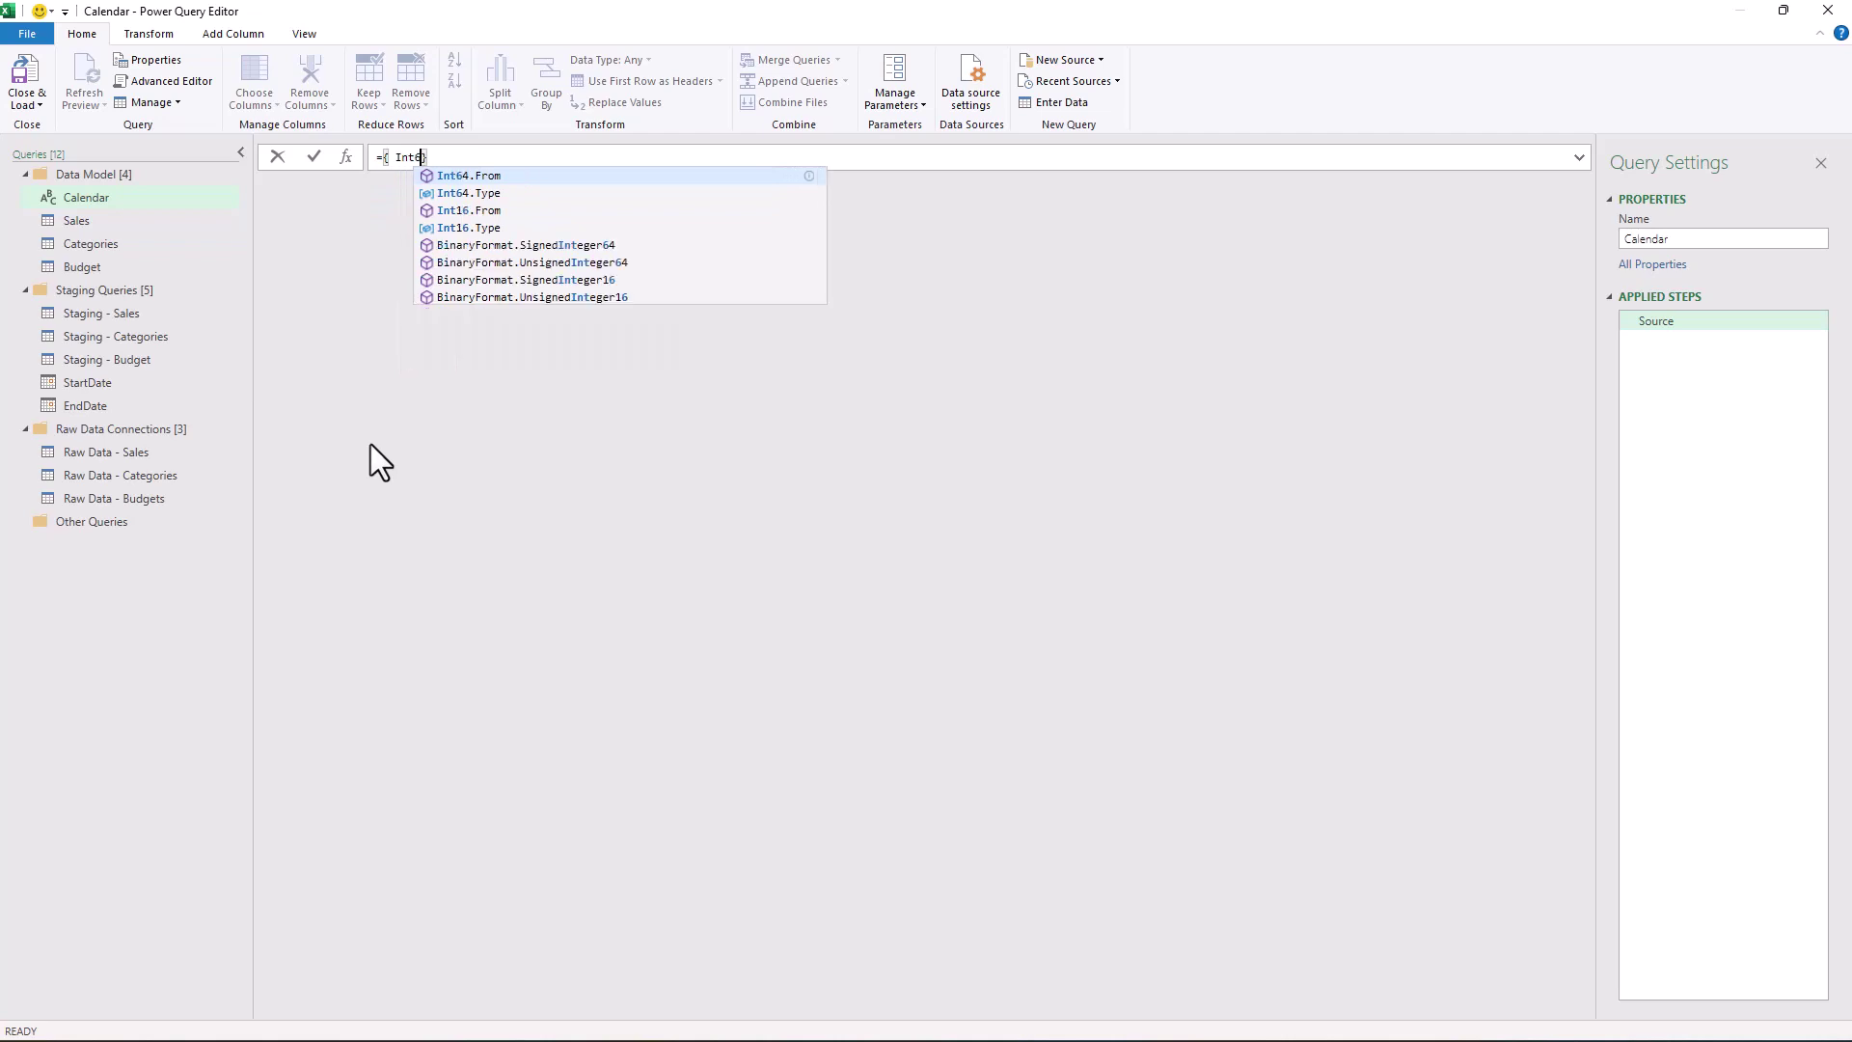
key(Tab)
text(()
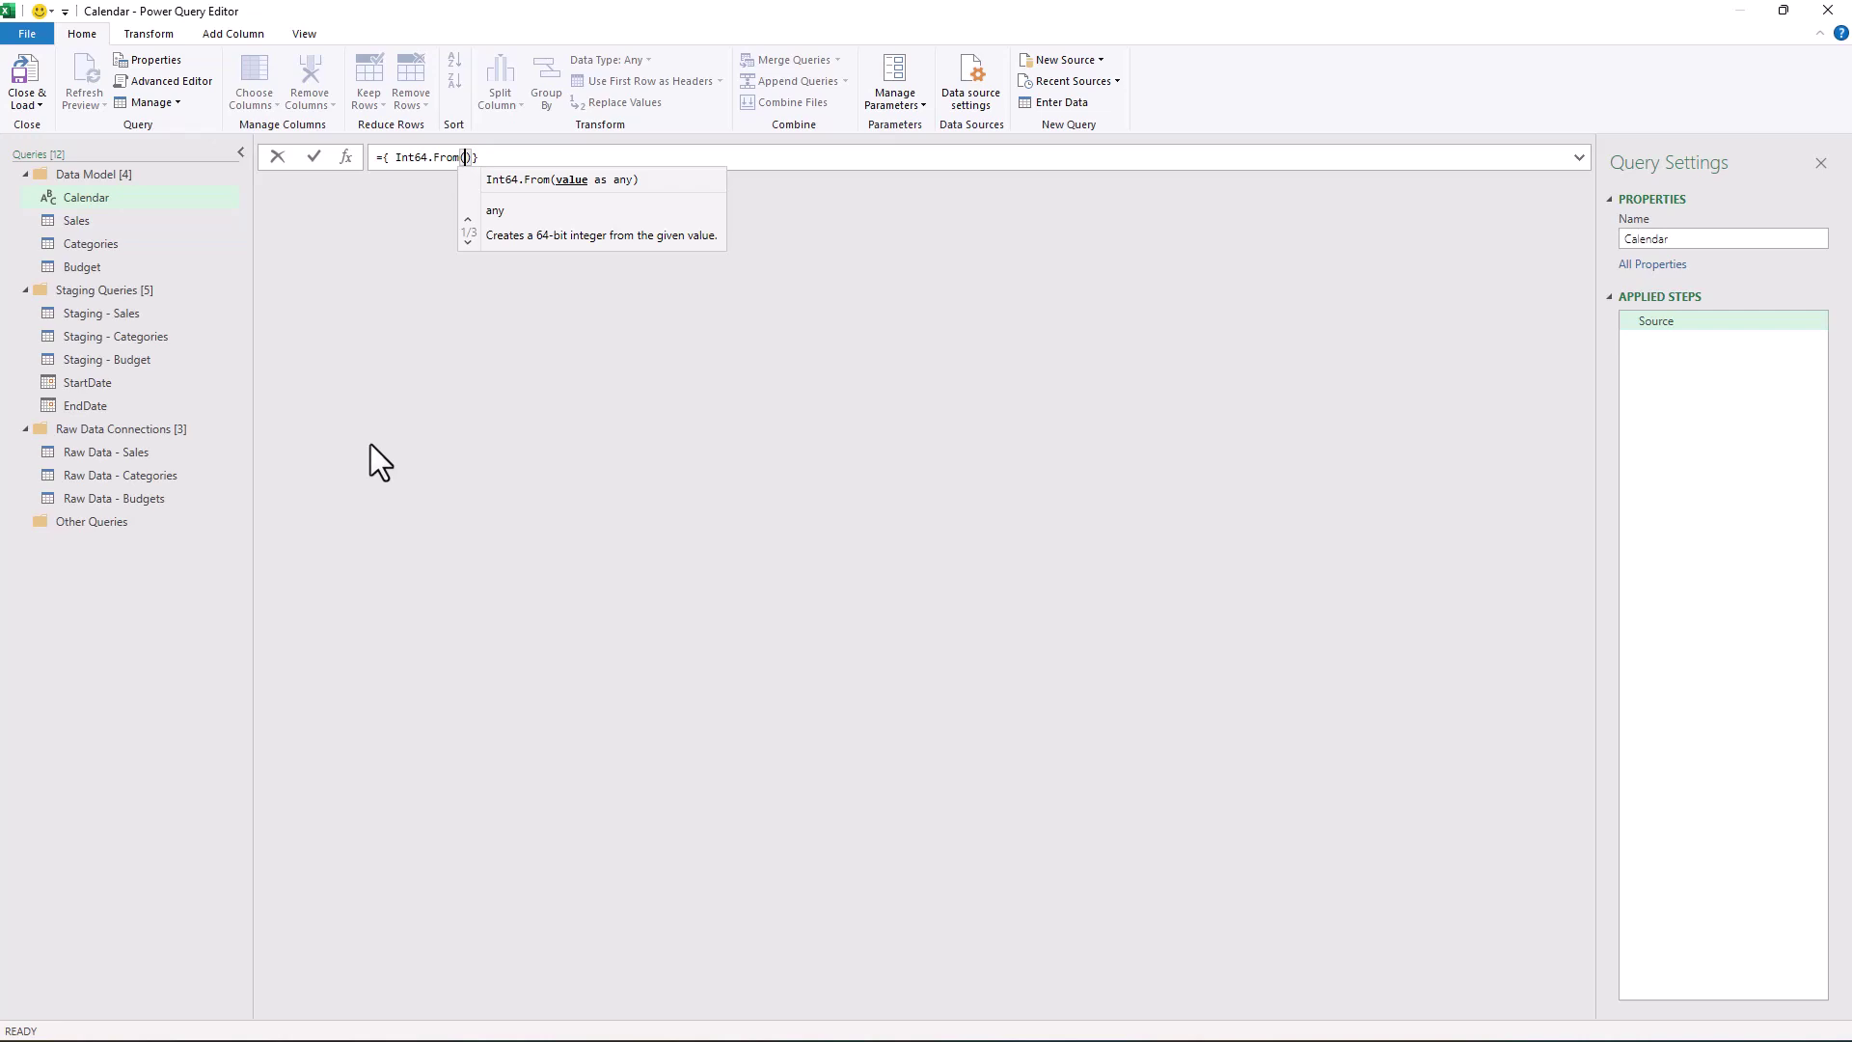
text(StartDate)
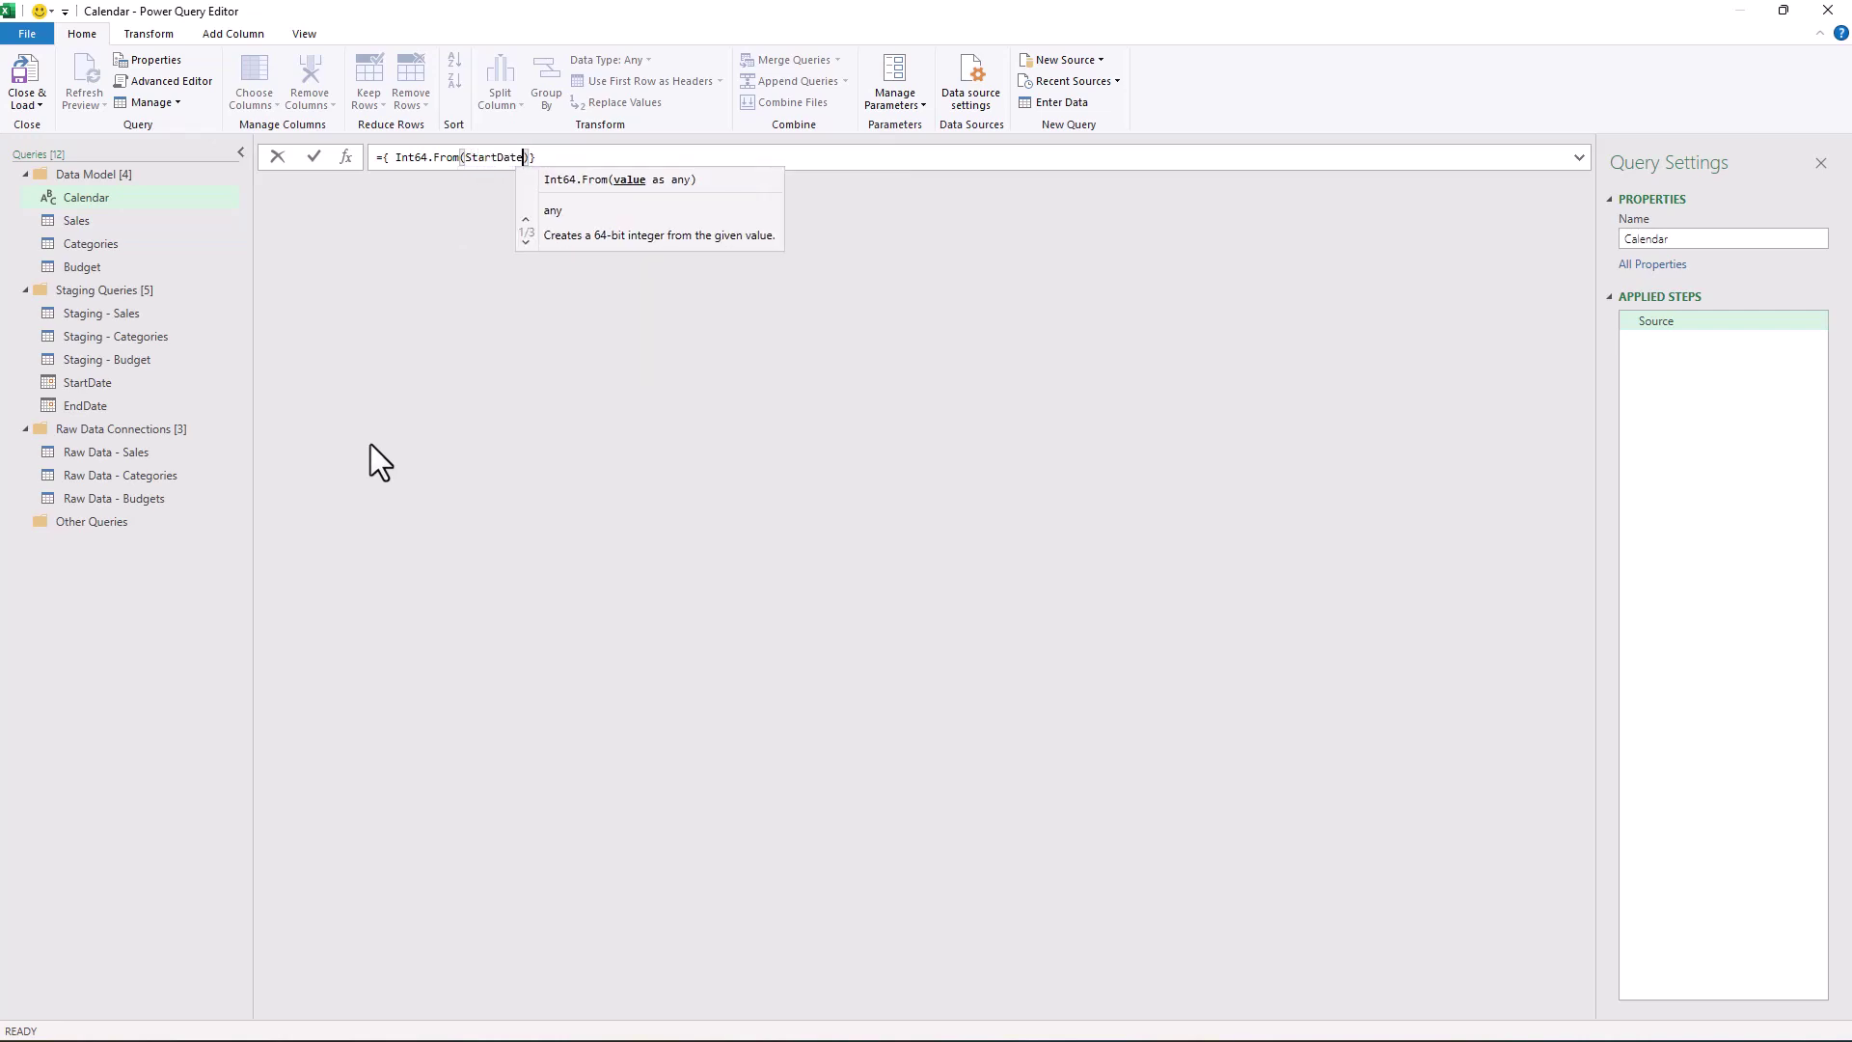
text())
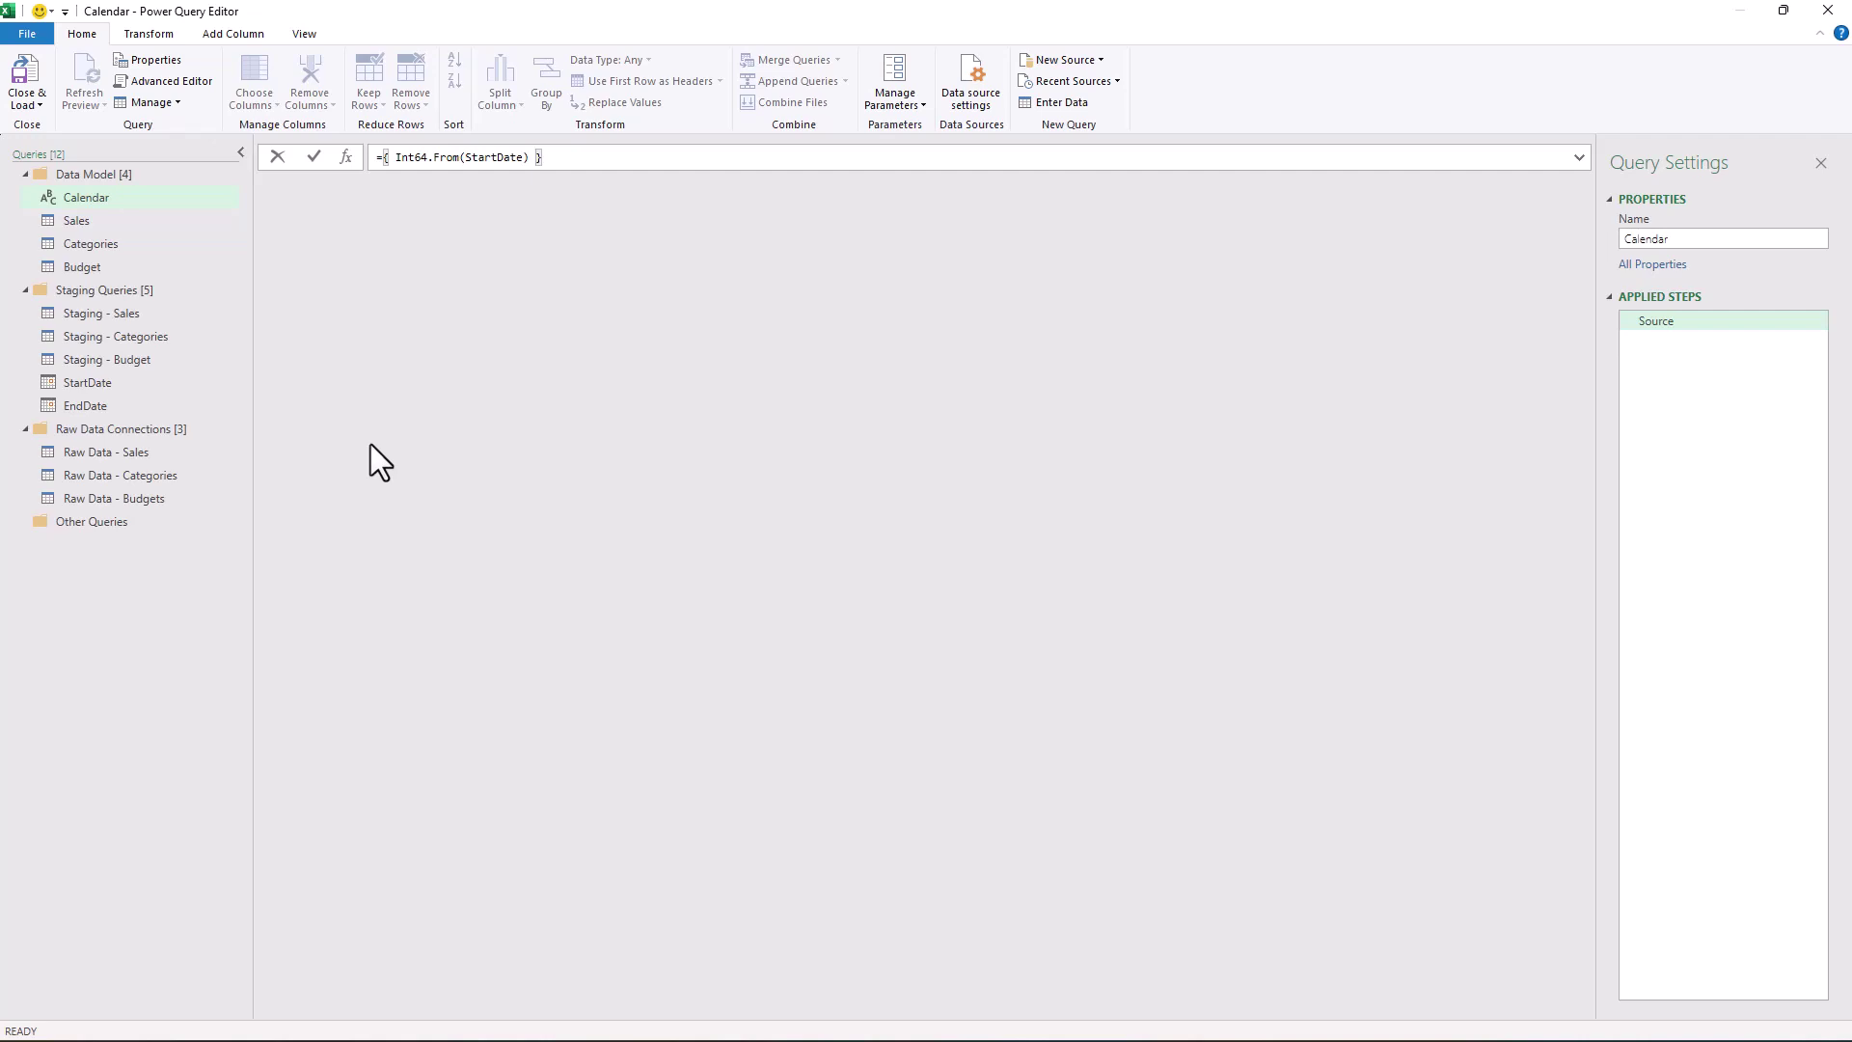
text(.. Int64.From()
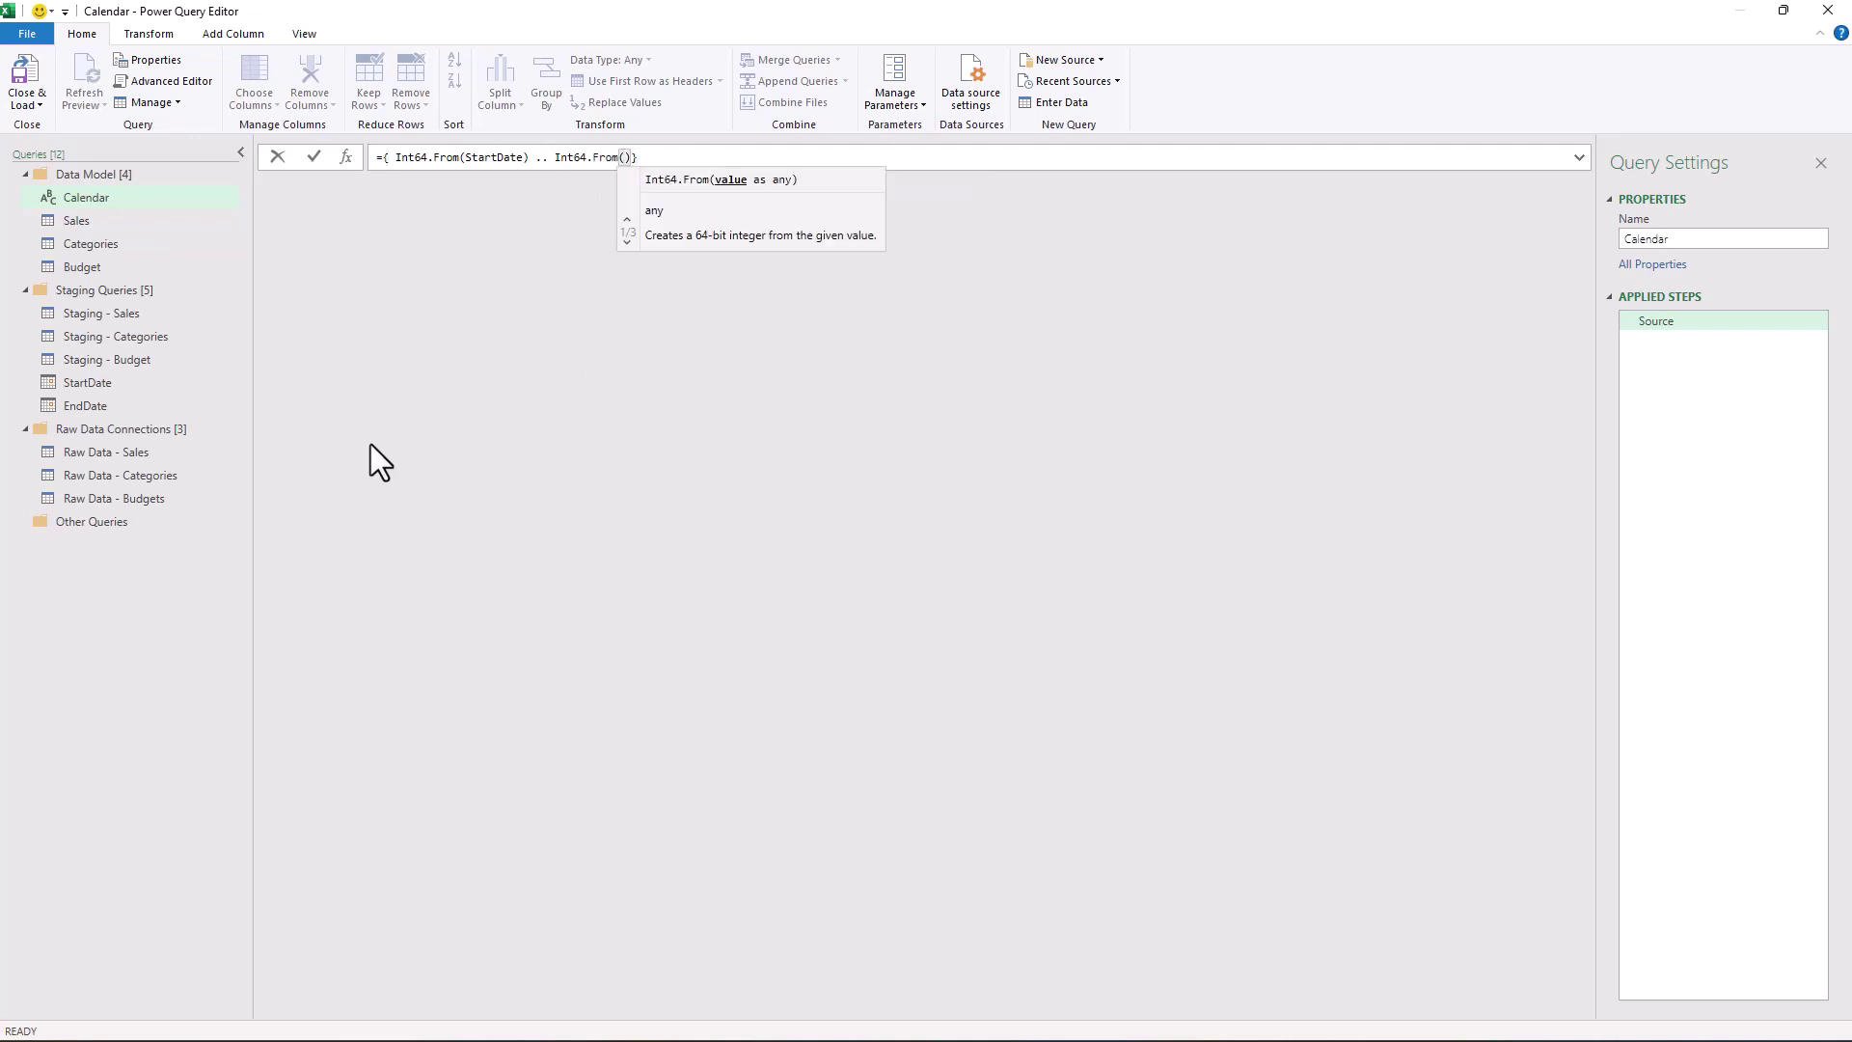
text(End)
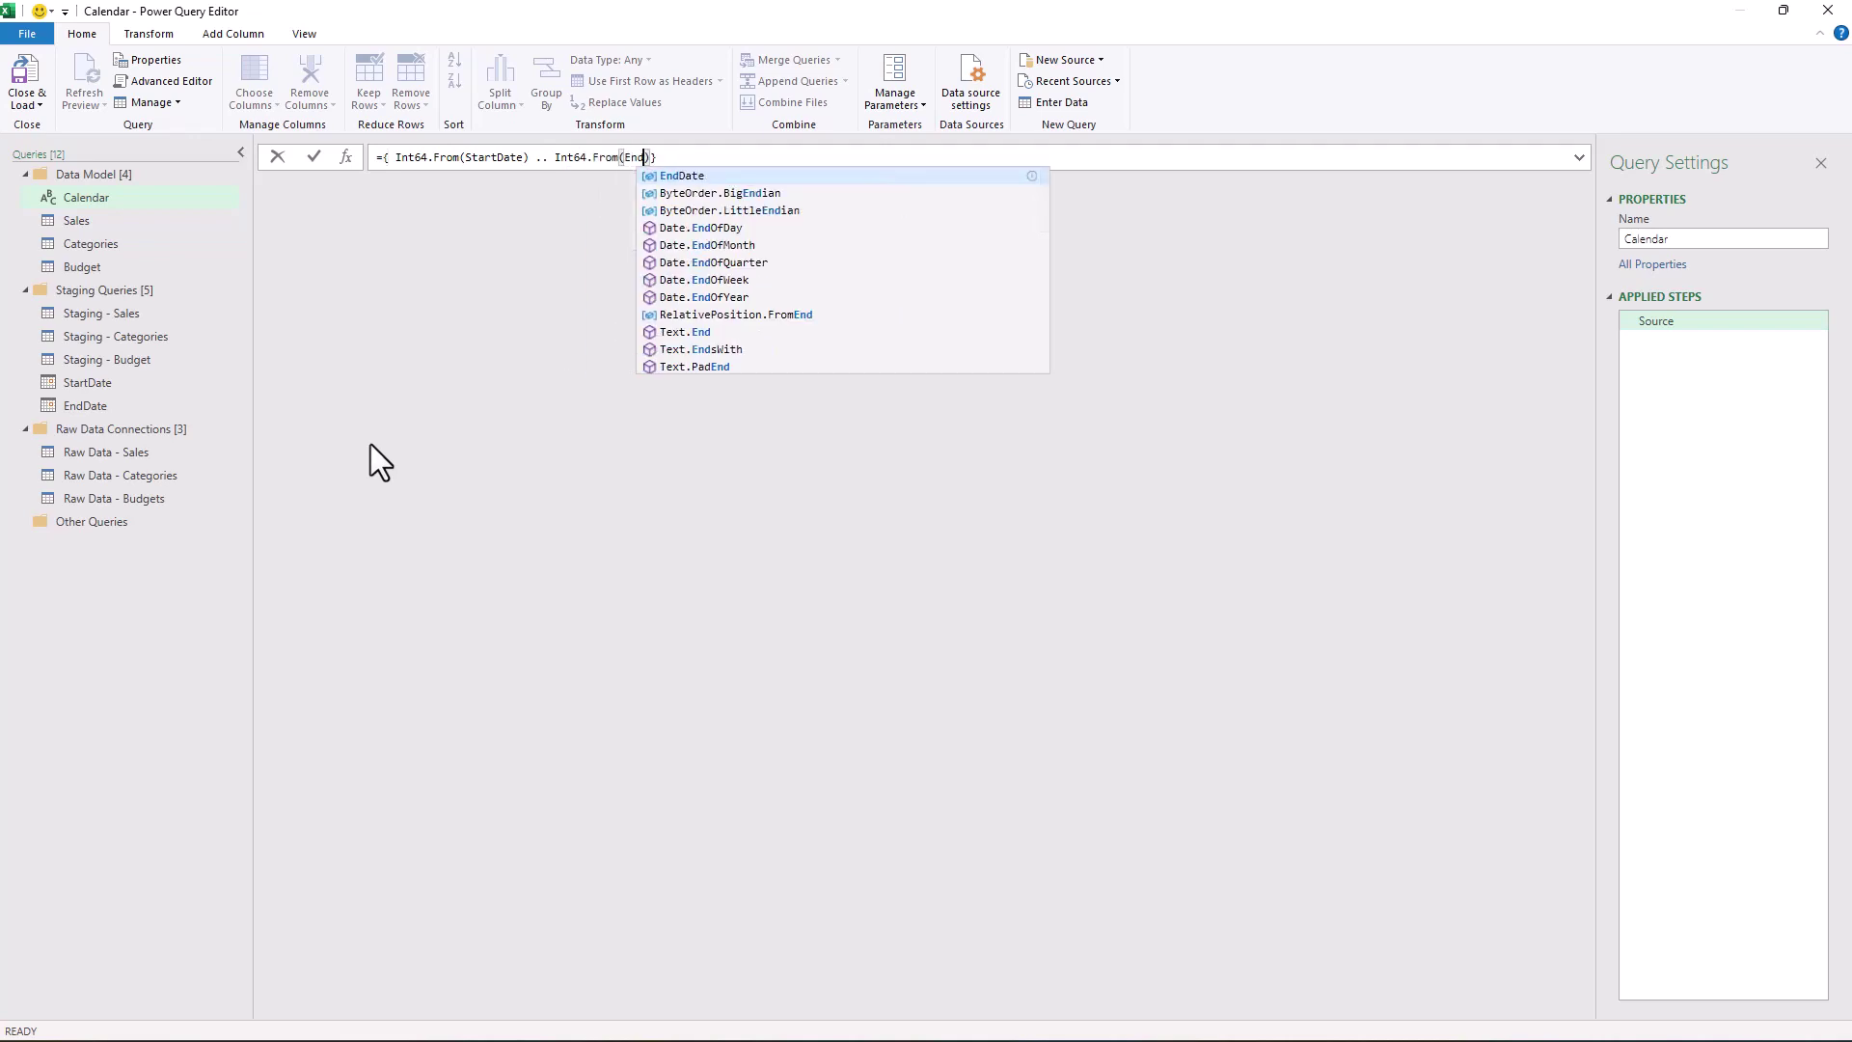
key(Tab)
key(Right)
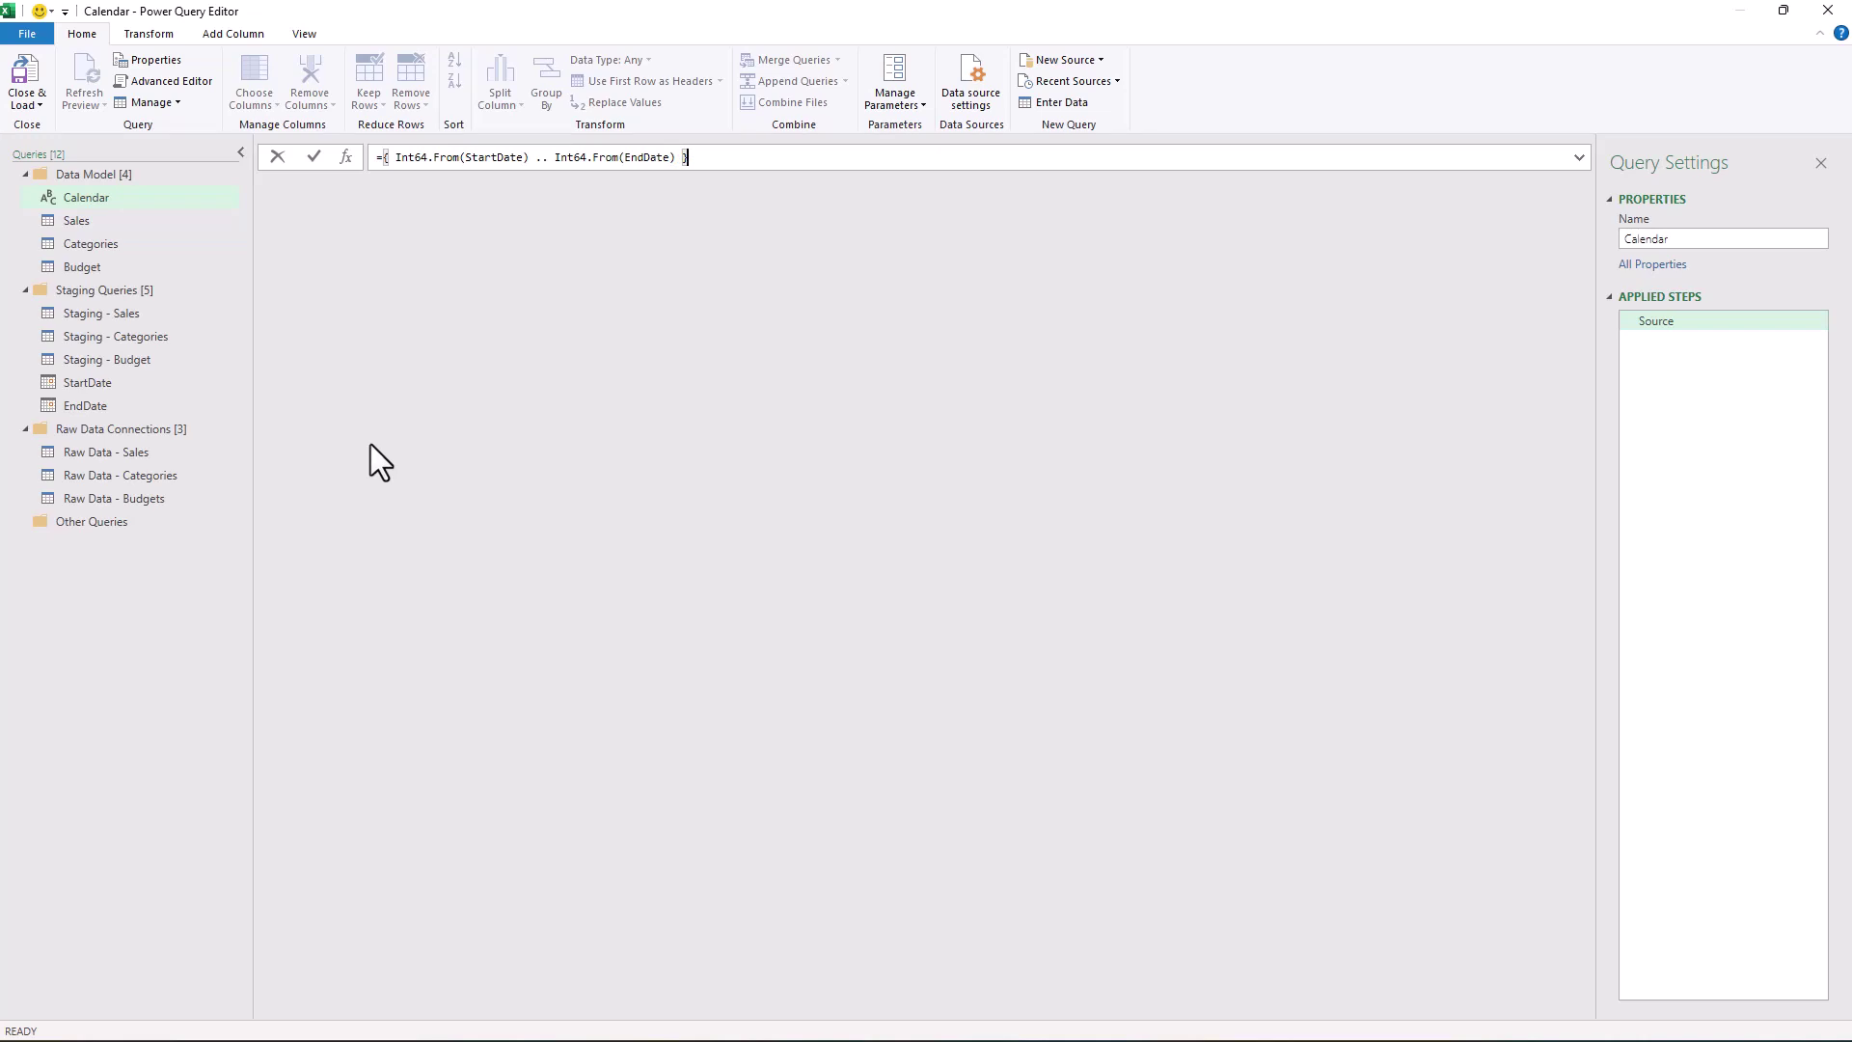
key(Return)
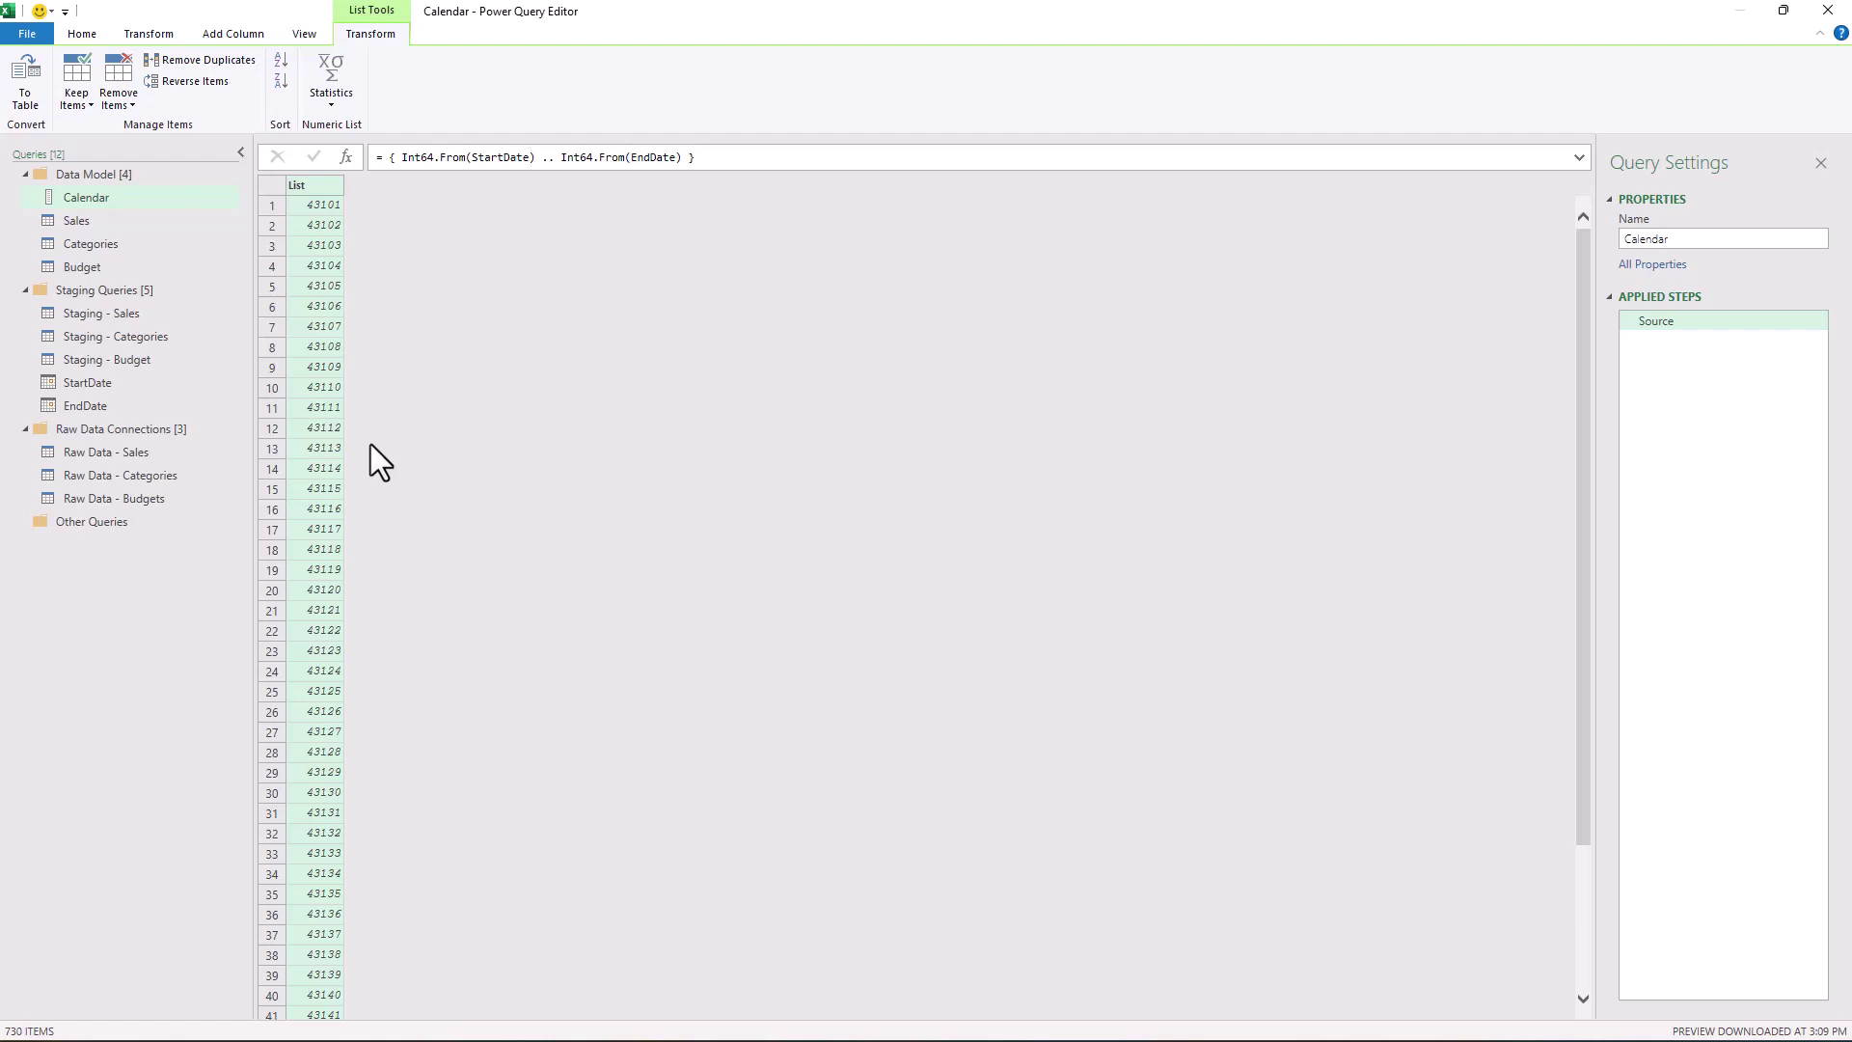
Convert the Calendar list to a table with no delimiter and rename its column Date
click(31, 77)
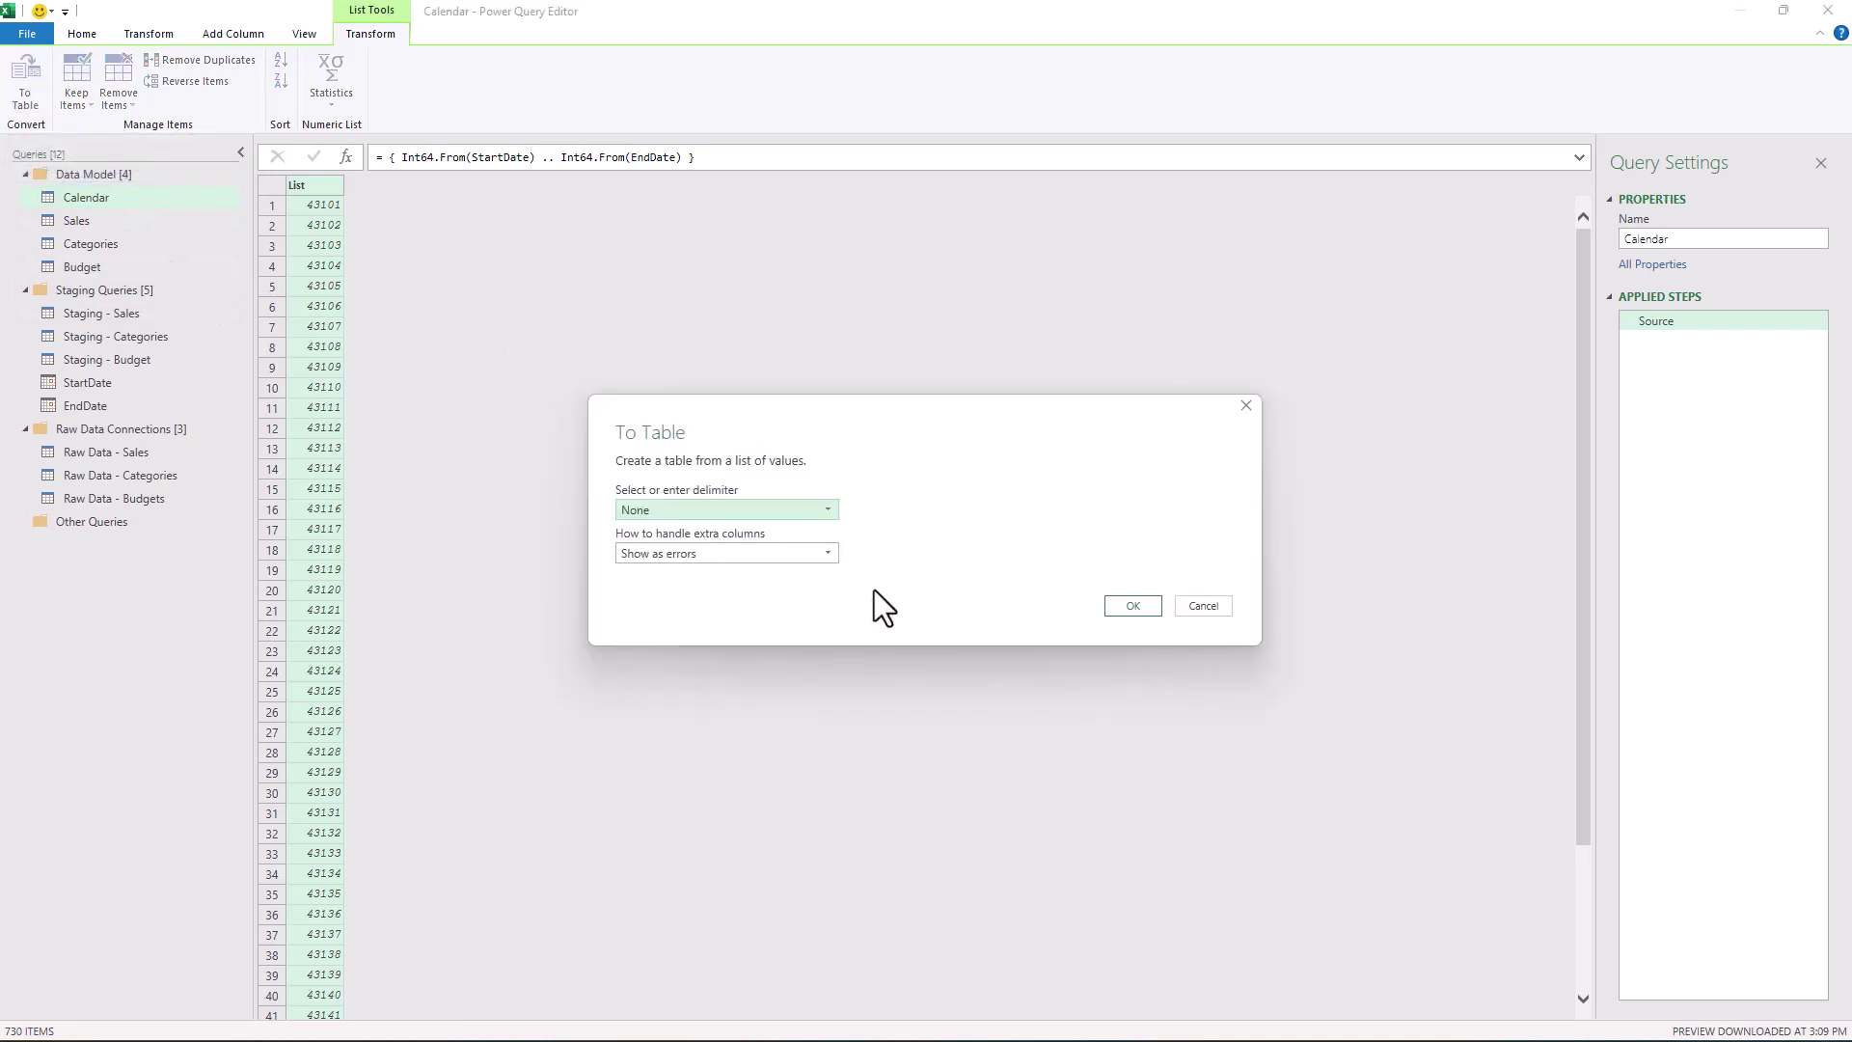
click(1117, 606)
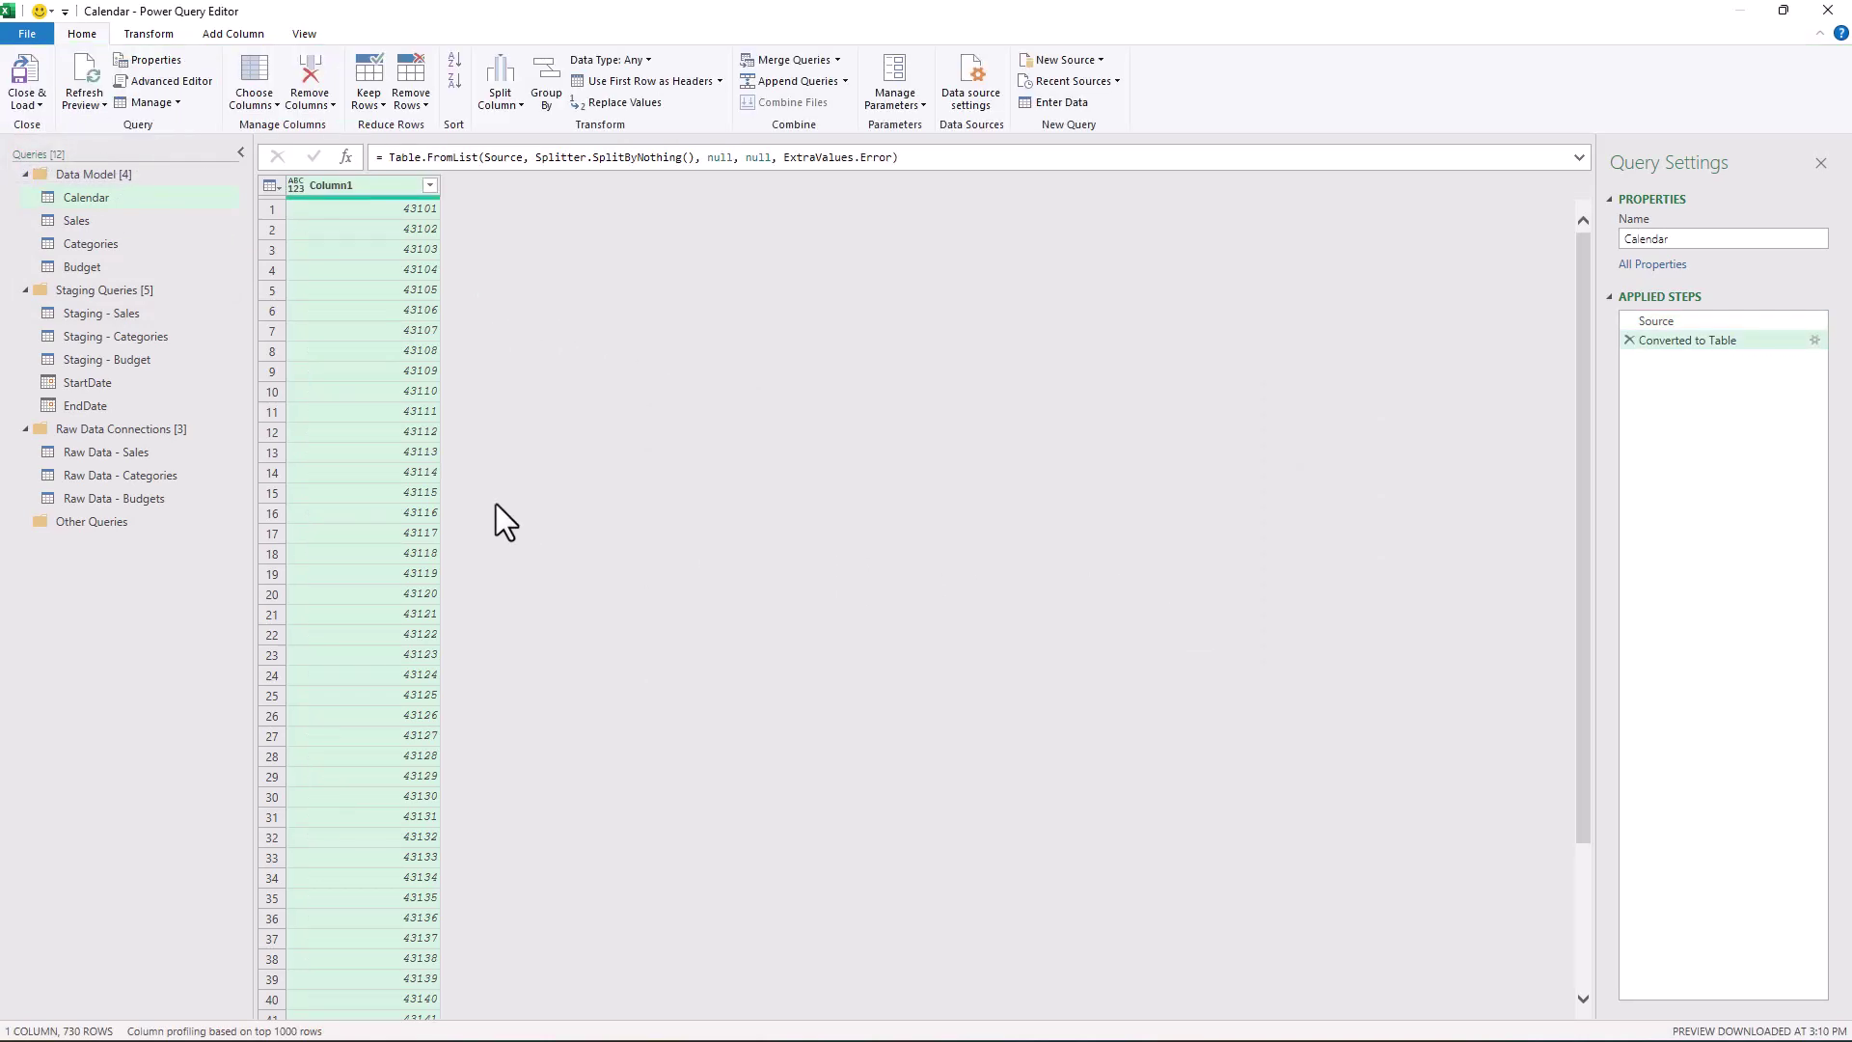
double_click(357, 187)
text(Date)
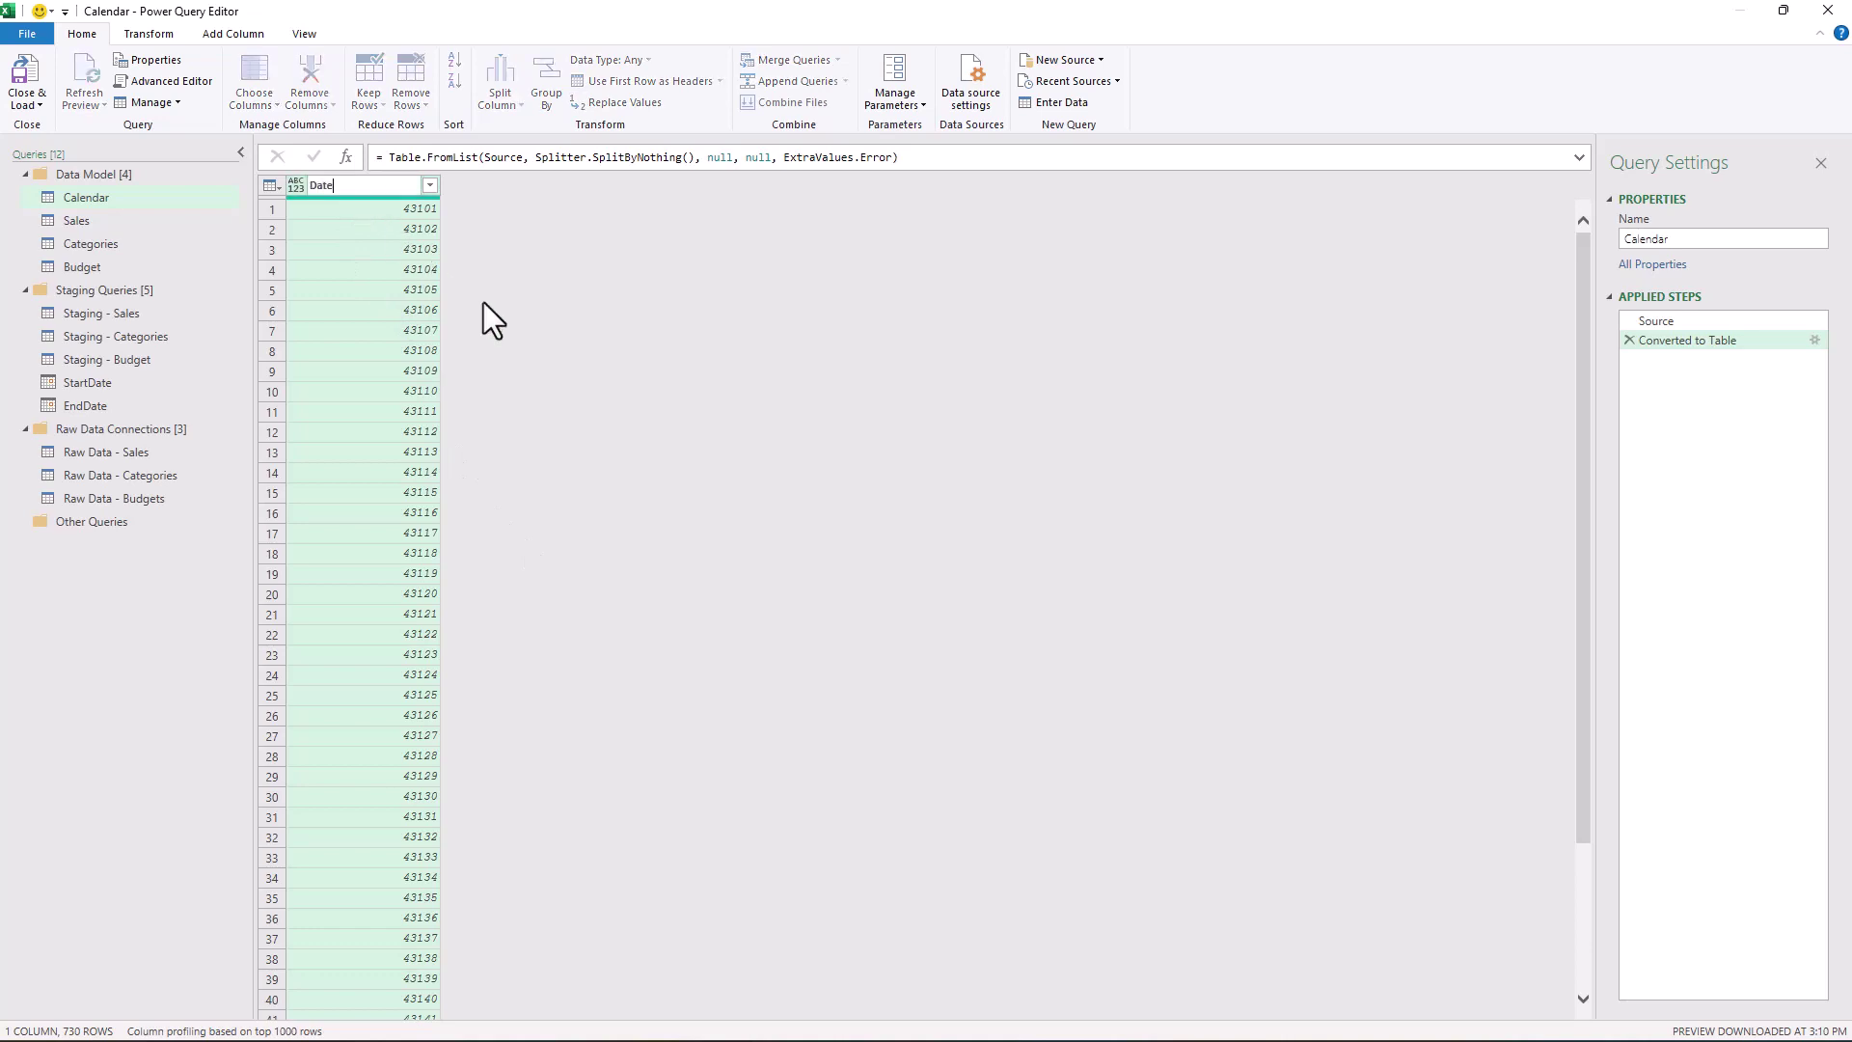
key(Return)
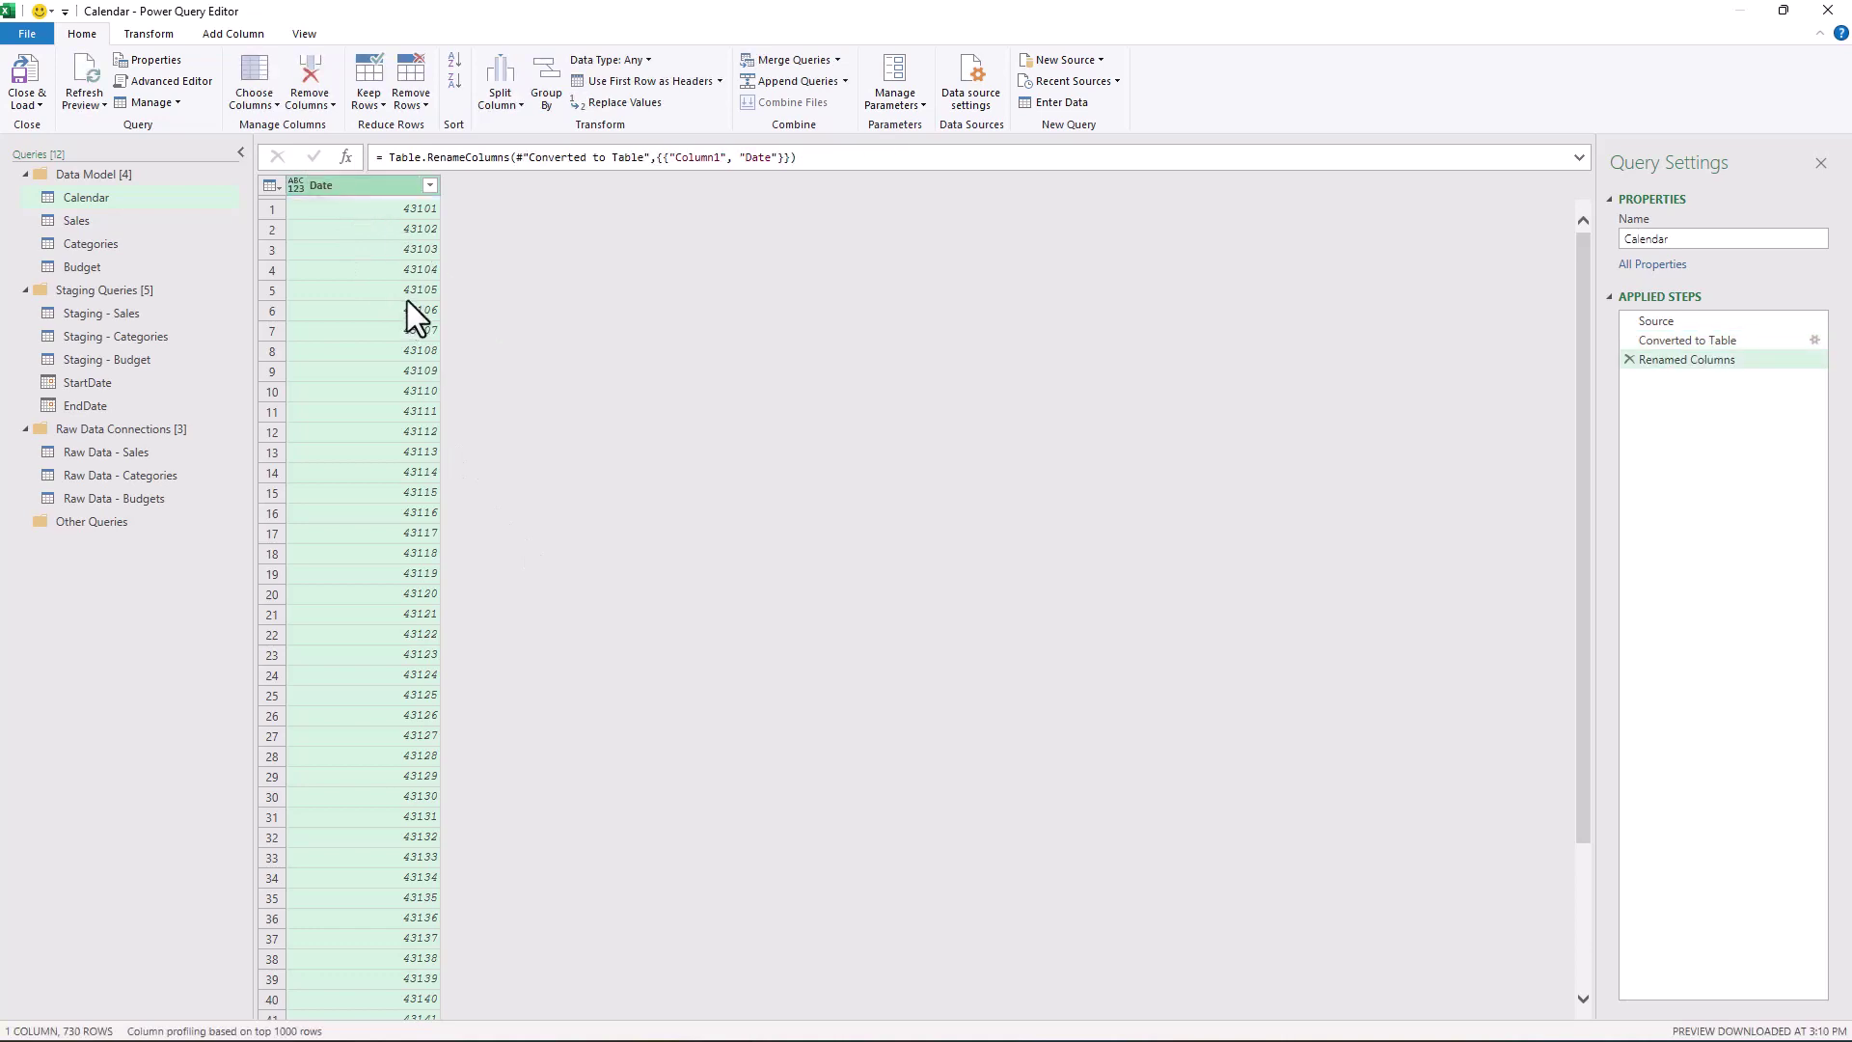
Set Calendar's Date column to the Date data type and add a Year column based on it
click(295, 188)
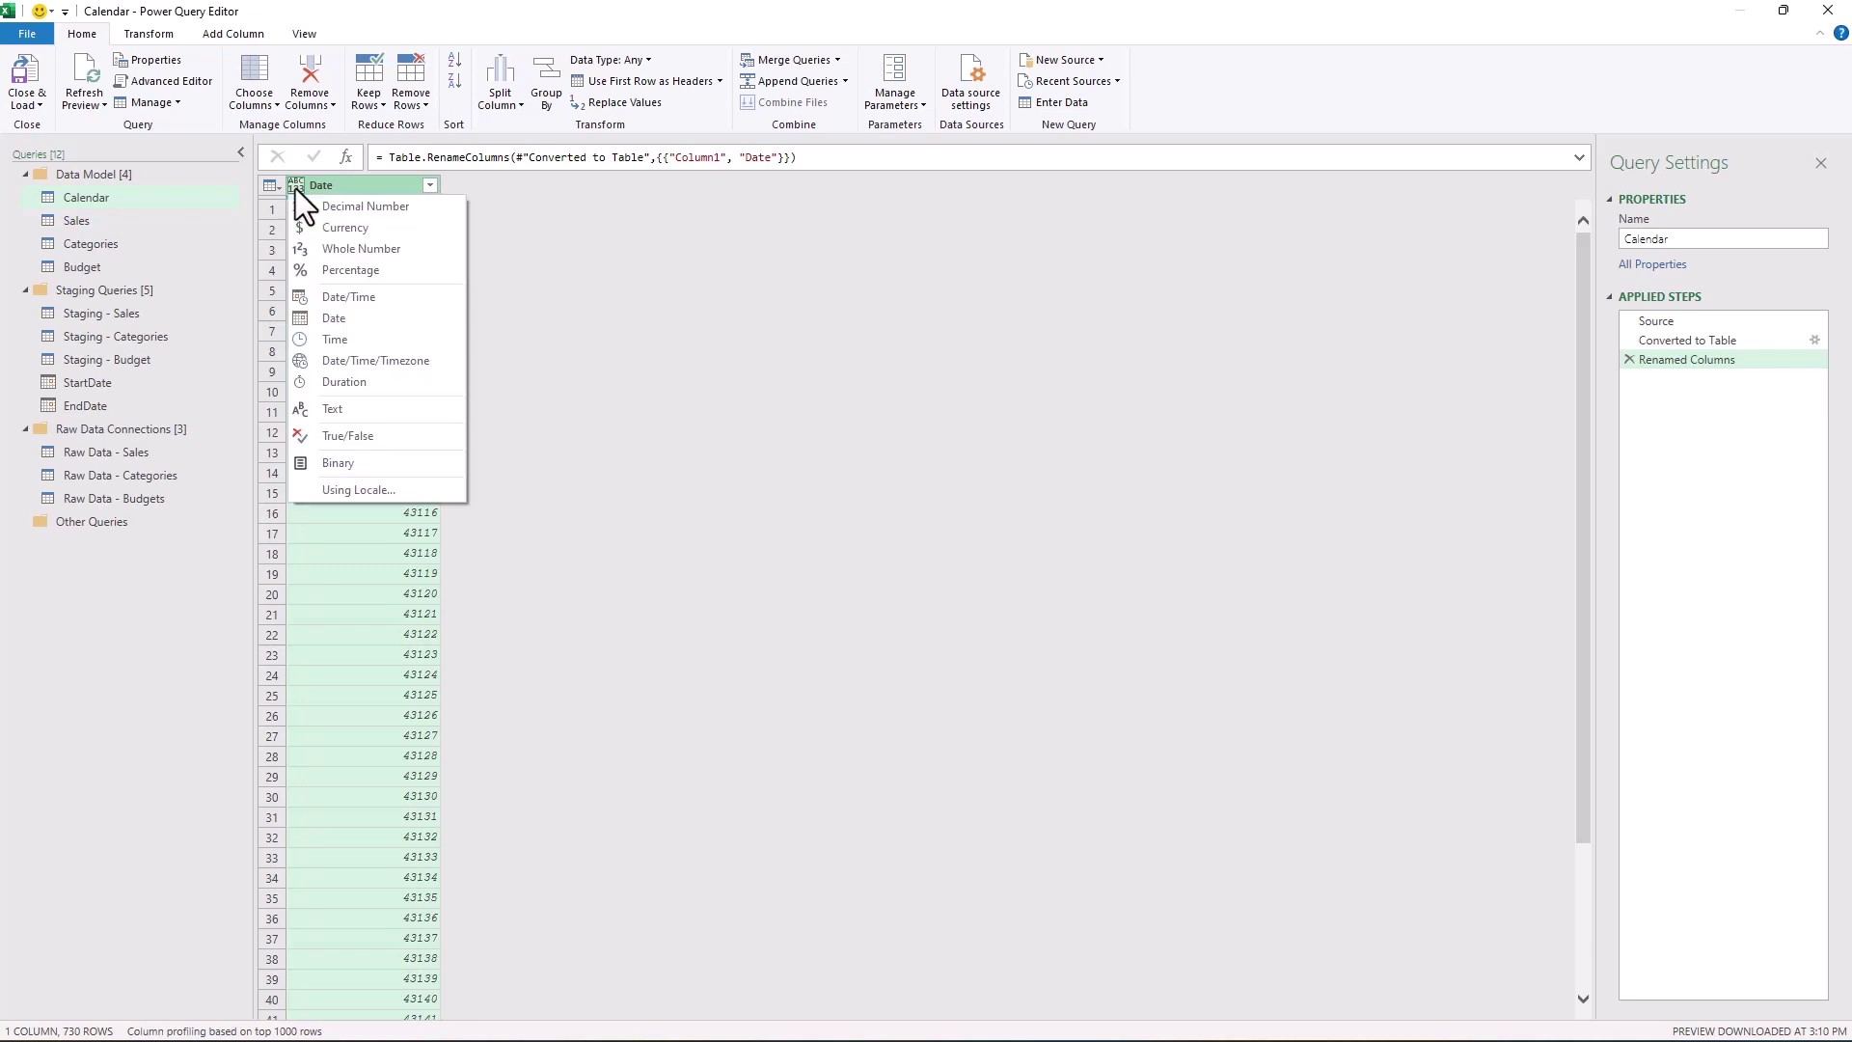
click(319, 318)
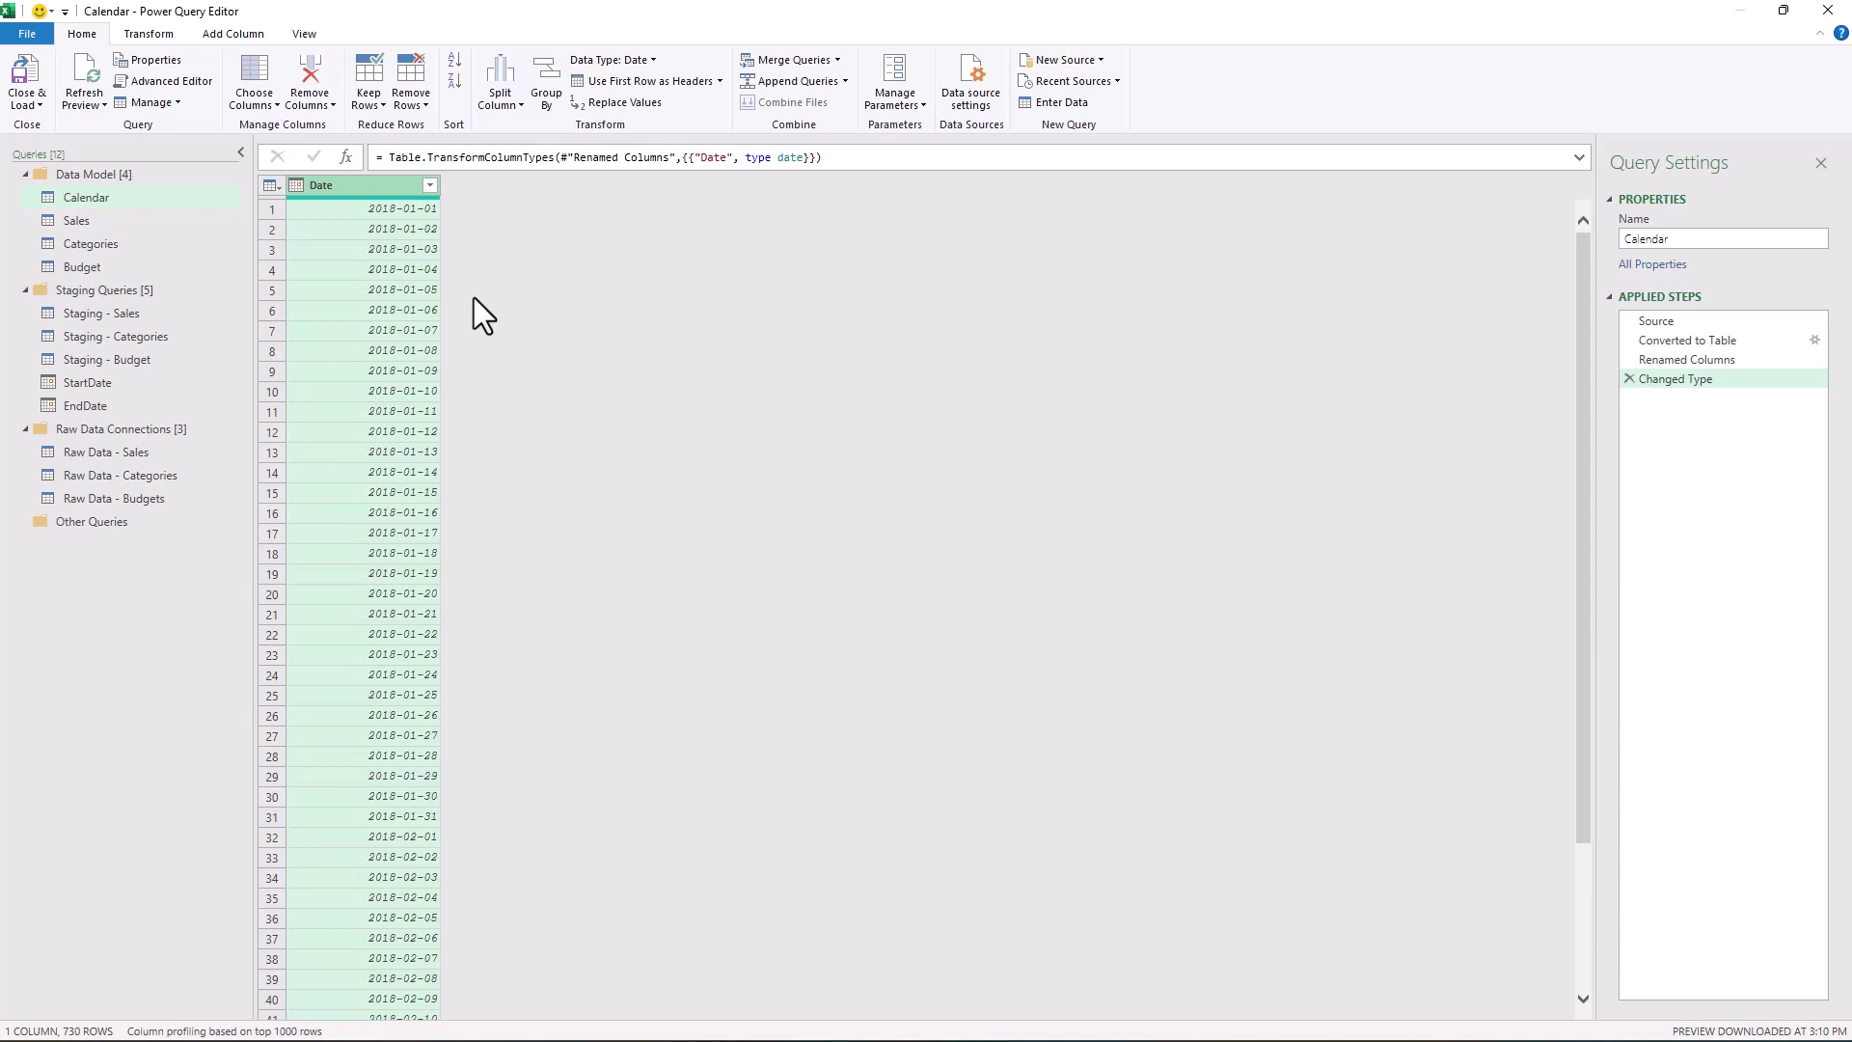
click(238, 33)
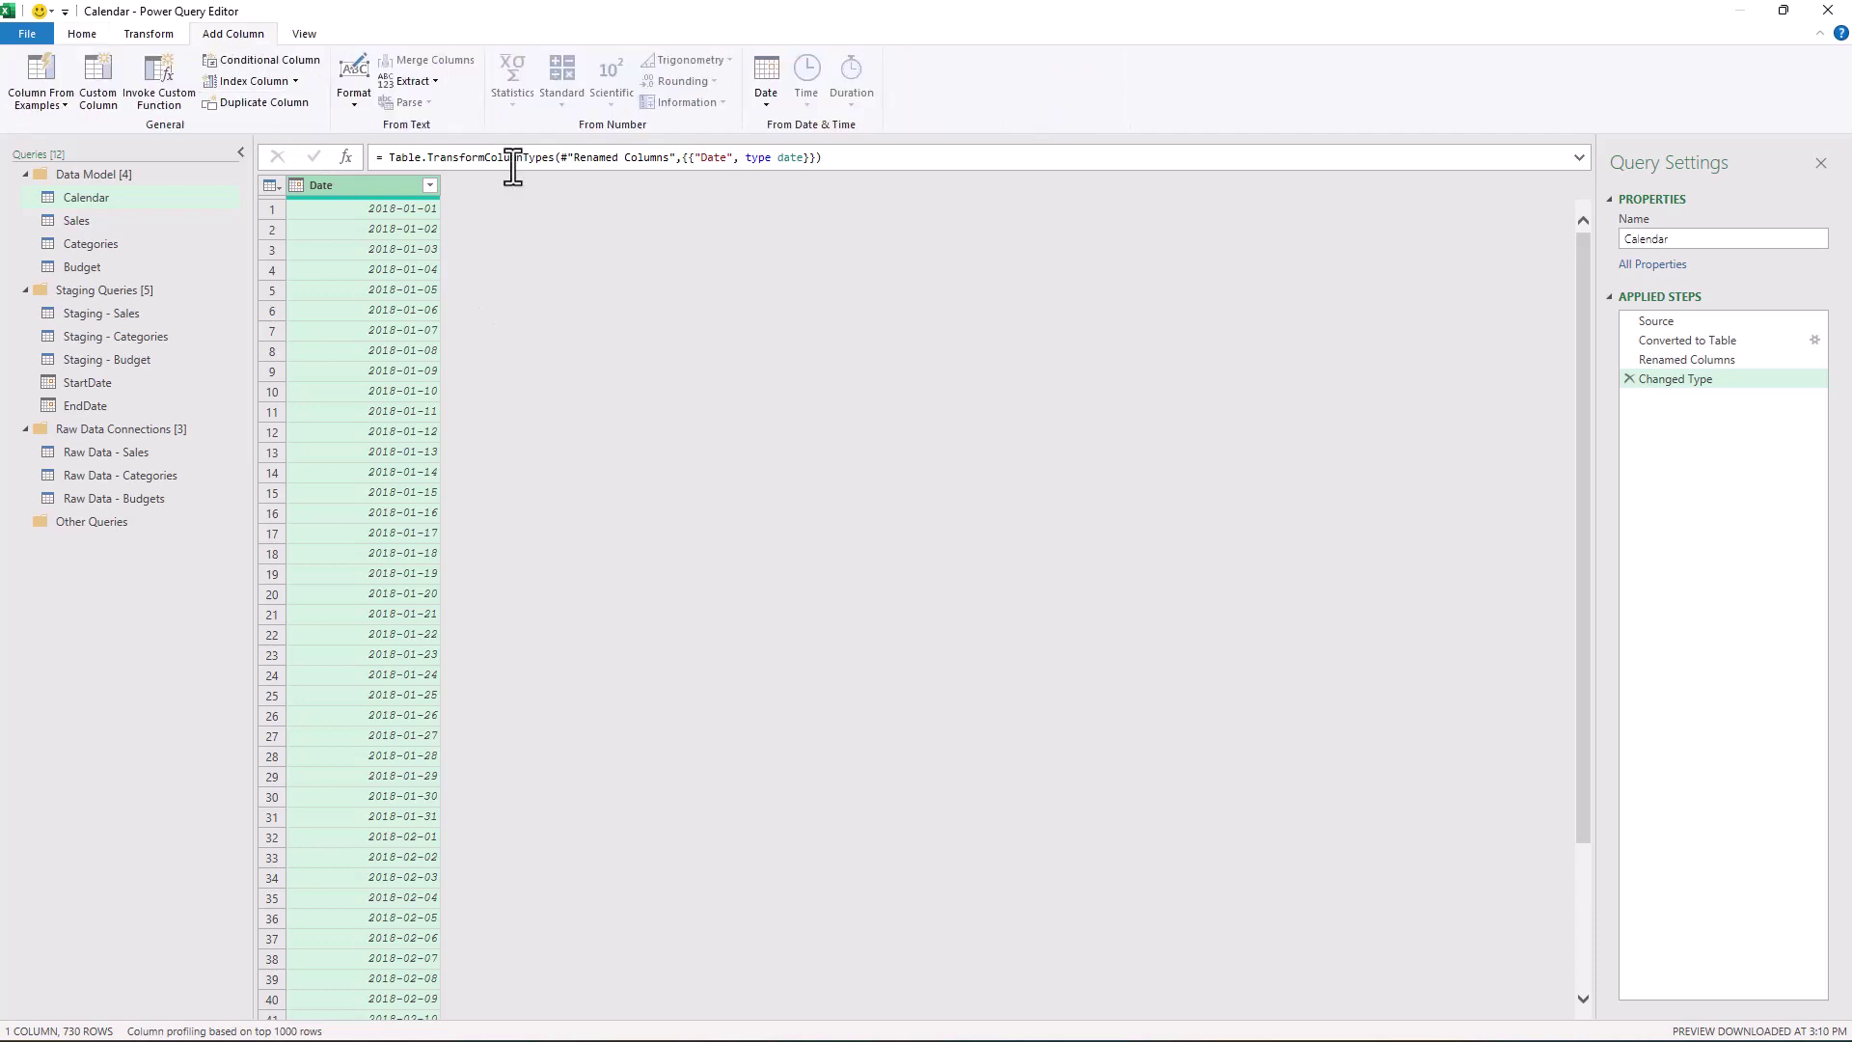
click(772, 100)
mouse_move(795, 191)
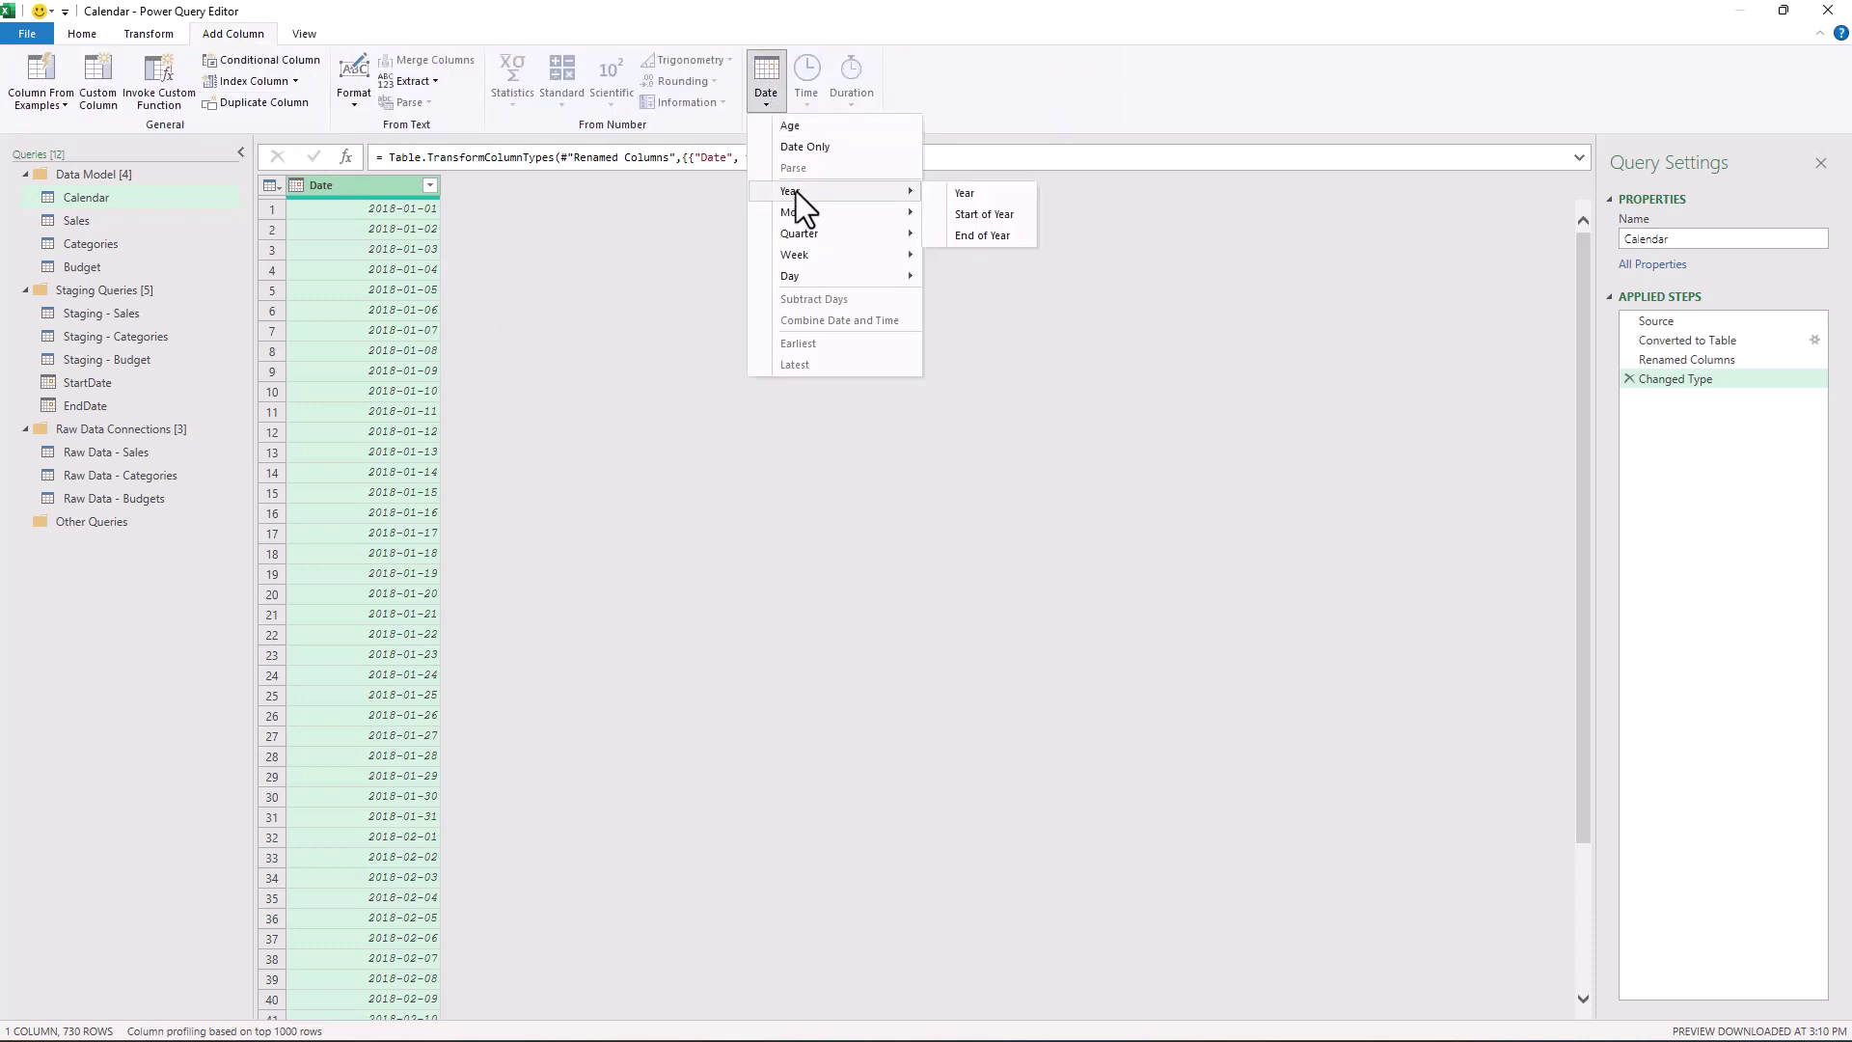
click(962, 192)
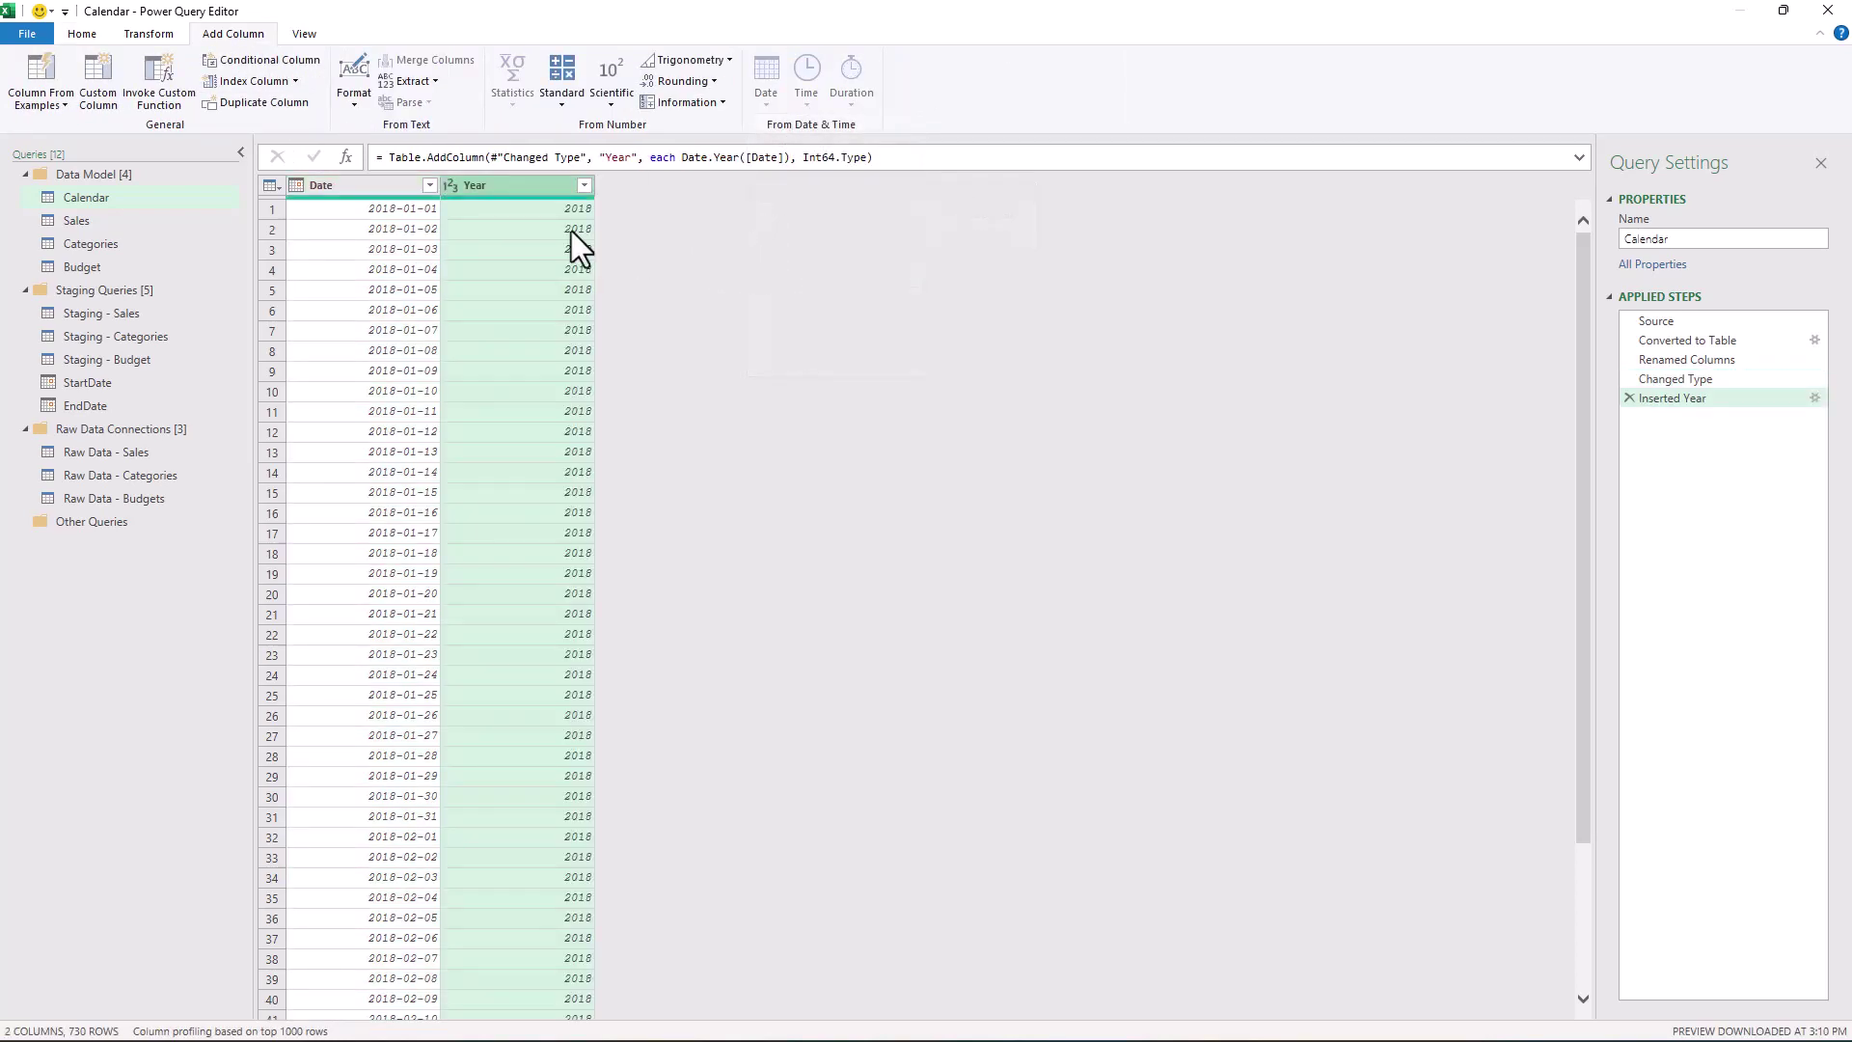
Add month number and month name columns to Calendar, both derived from the Date column
click(376, 188)
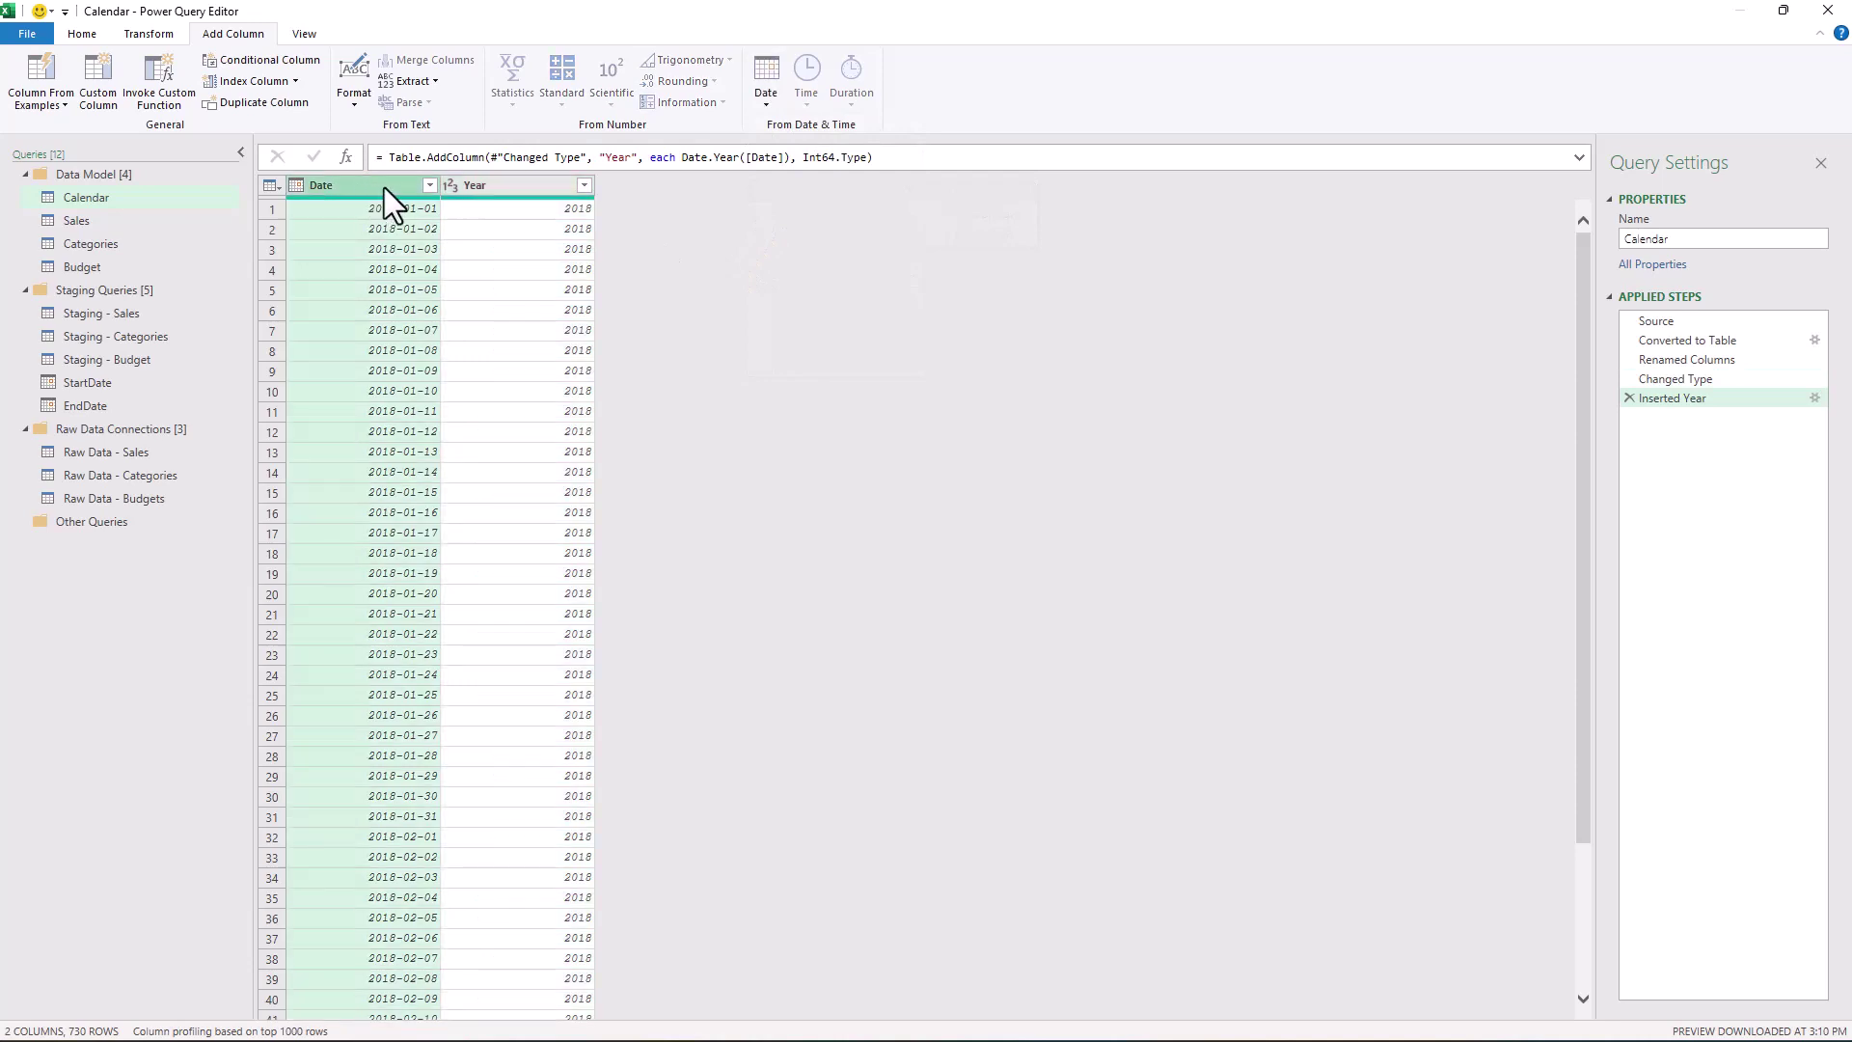
click(767, 101)
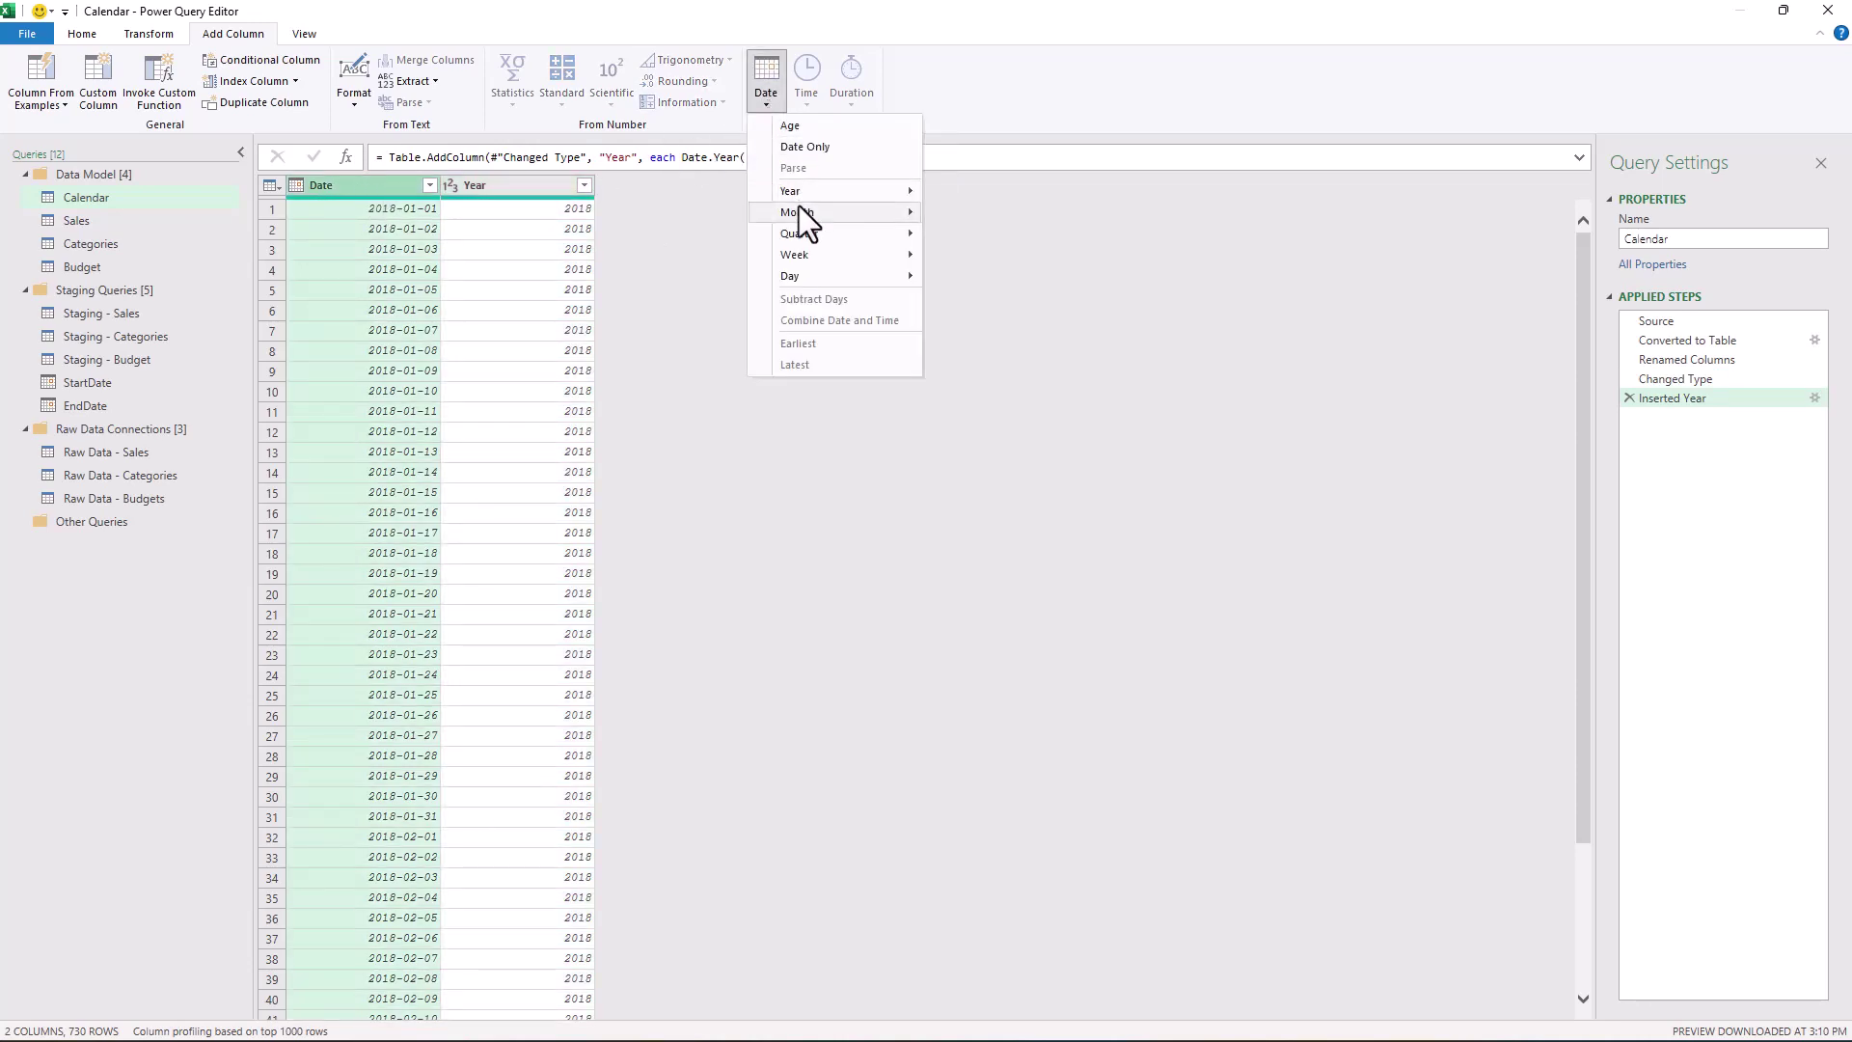
mouse_move(799, 212)
click(975, 214)
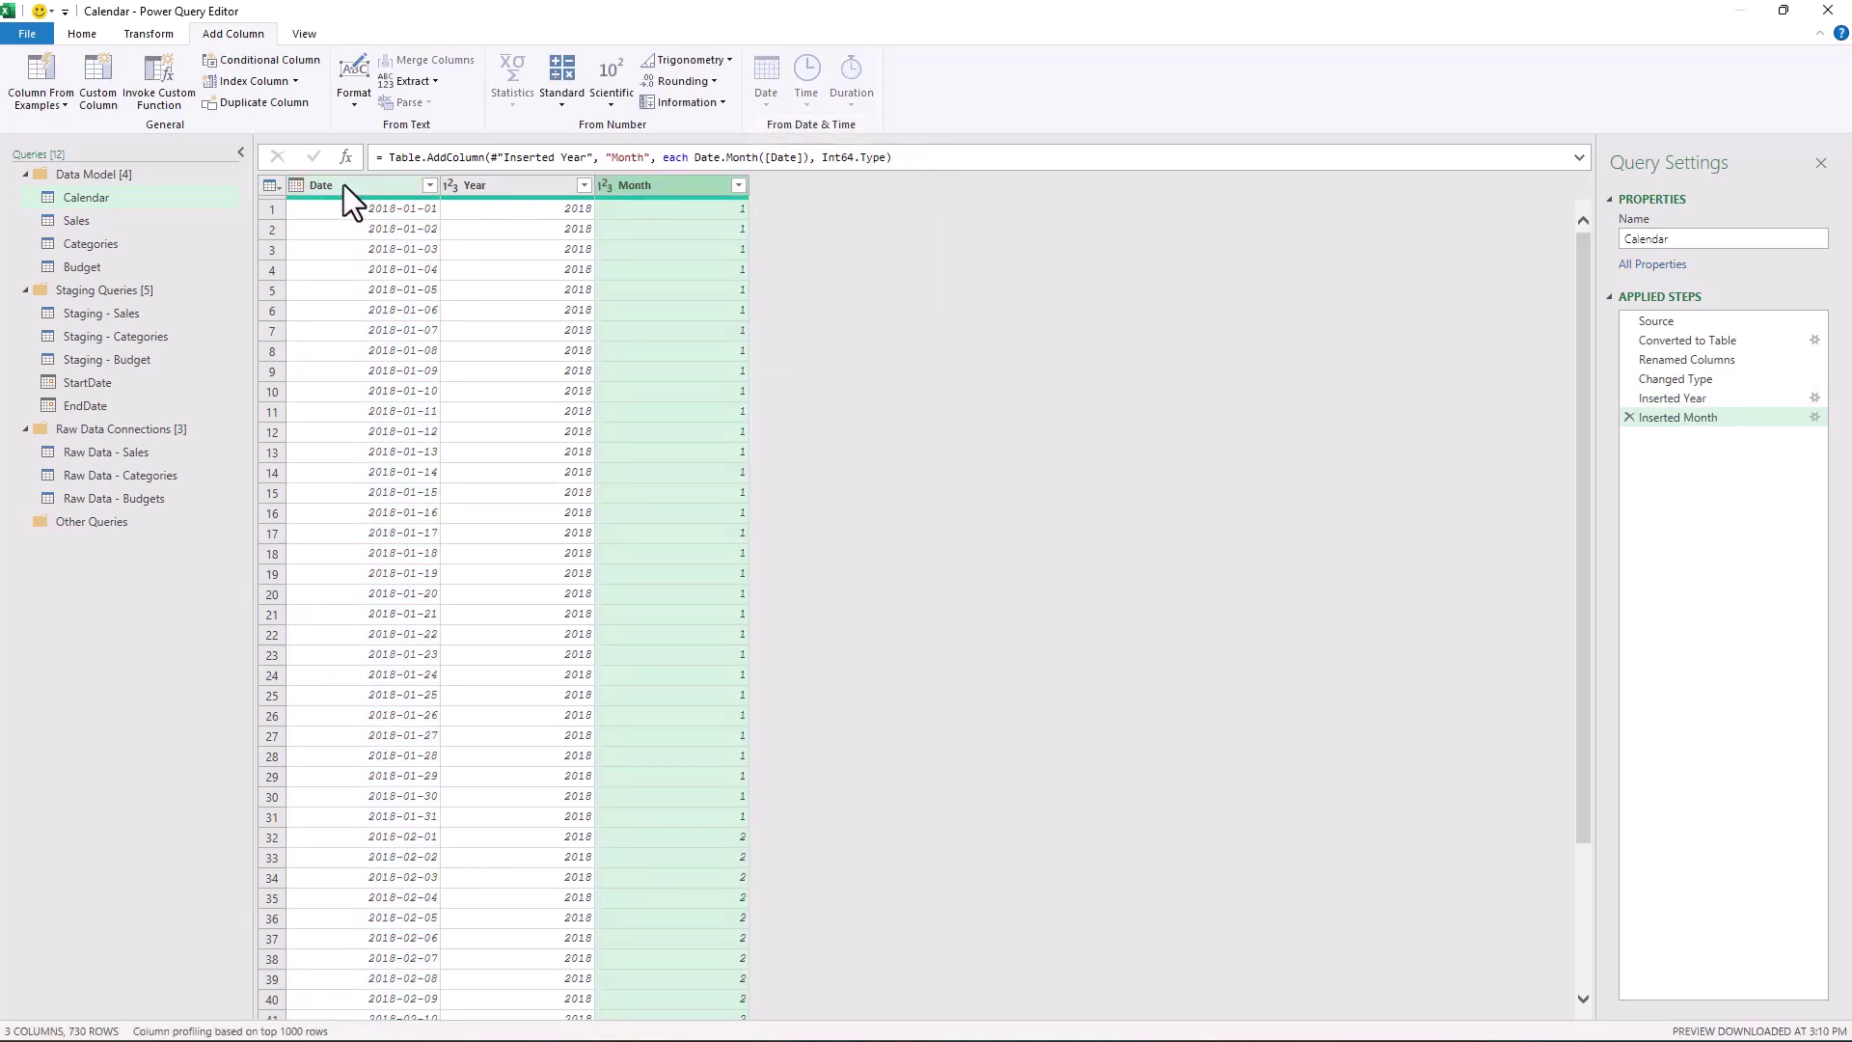
click(343, 183)
click(767, 98)
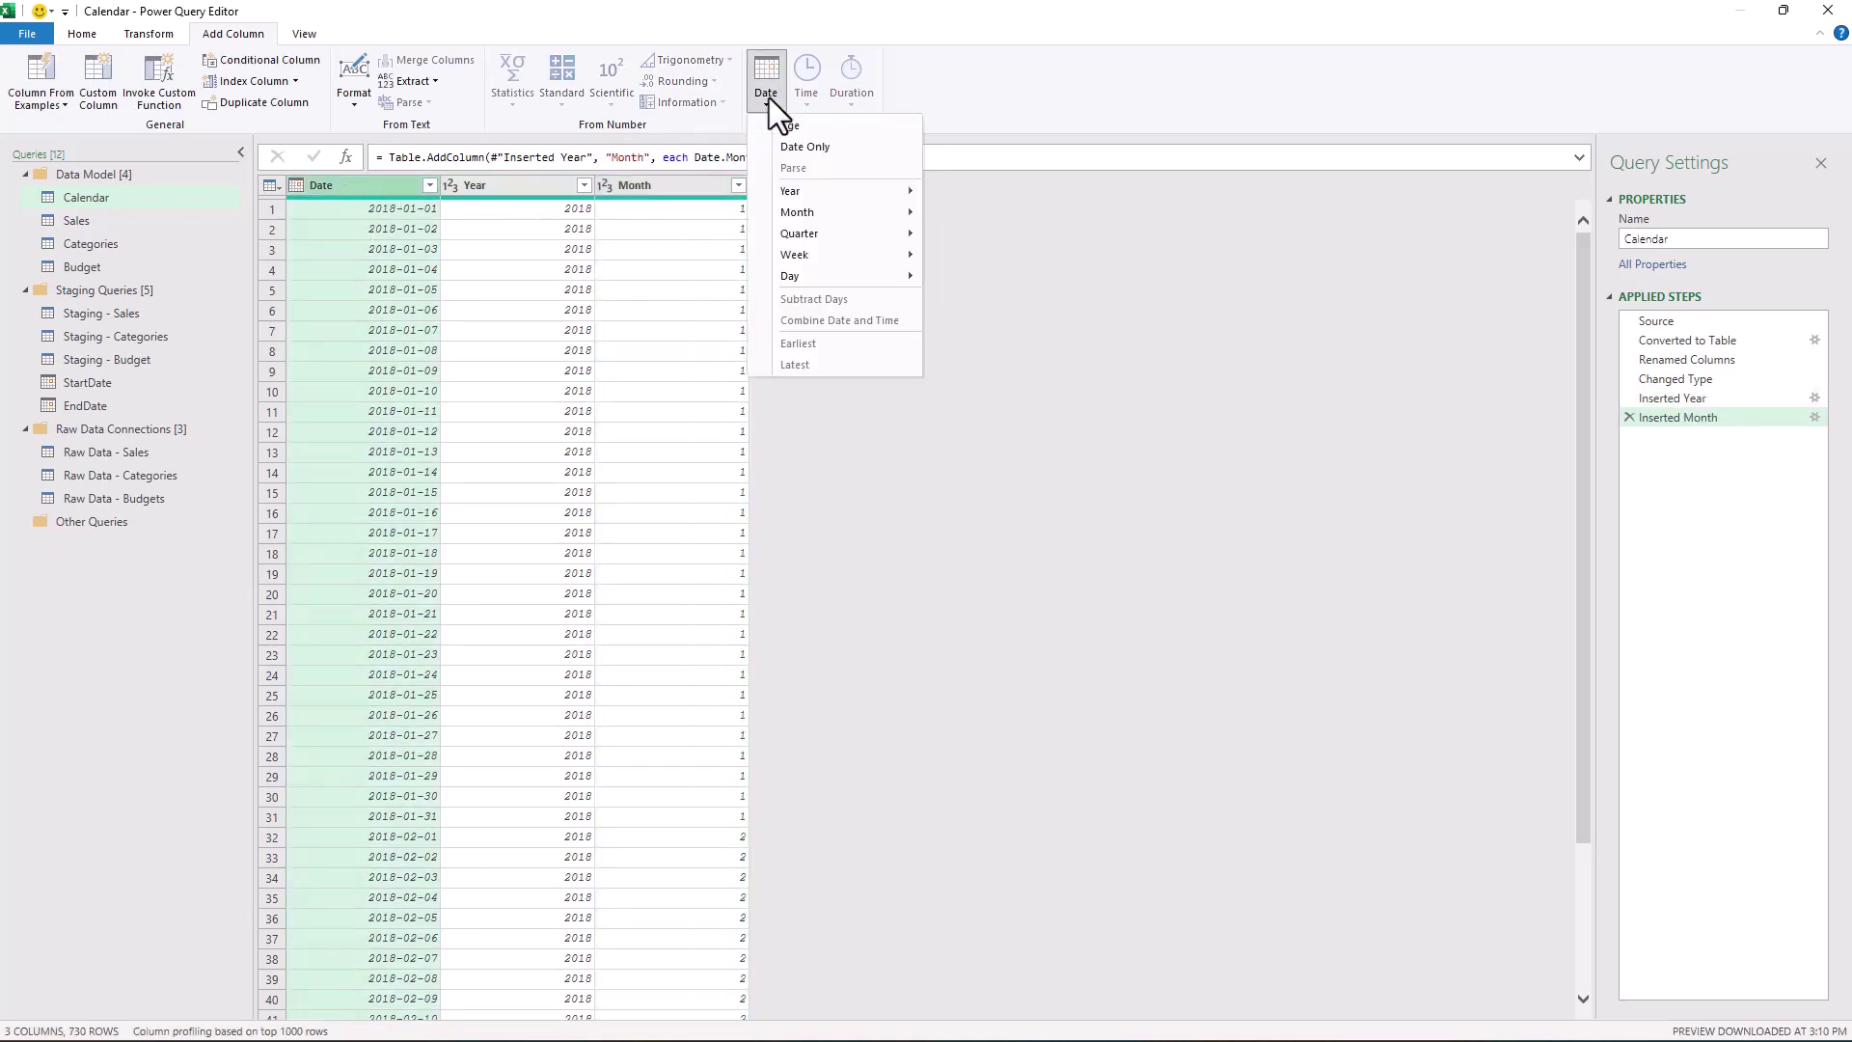
mouse_move(791, 212)
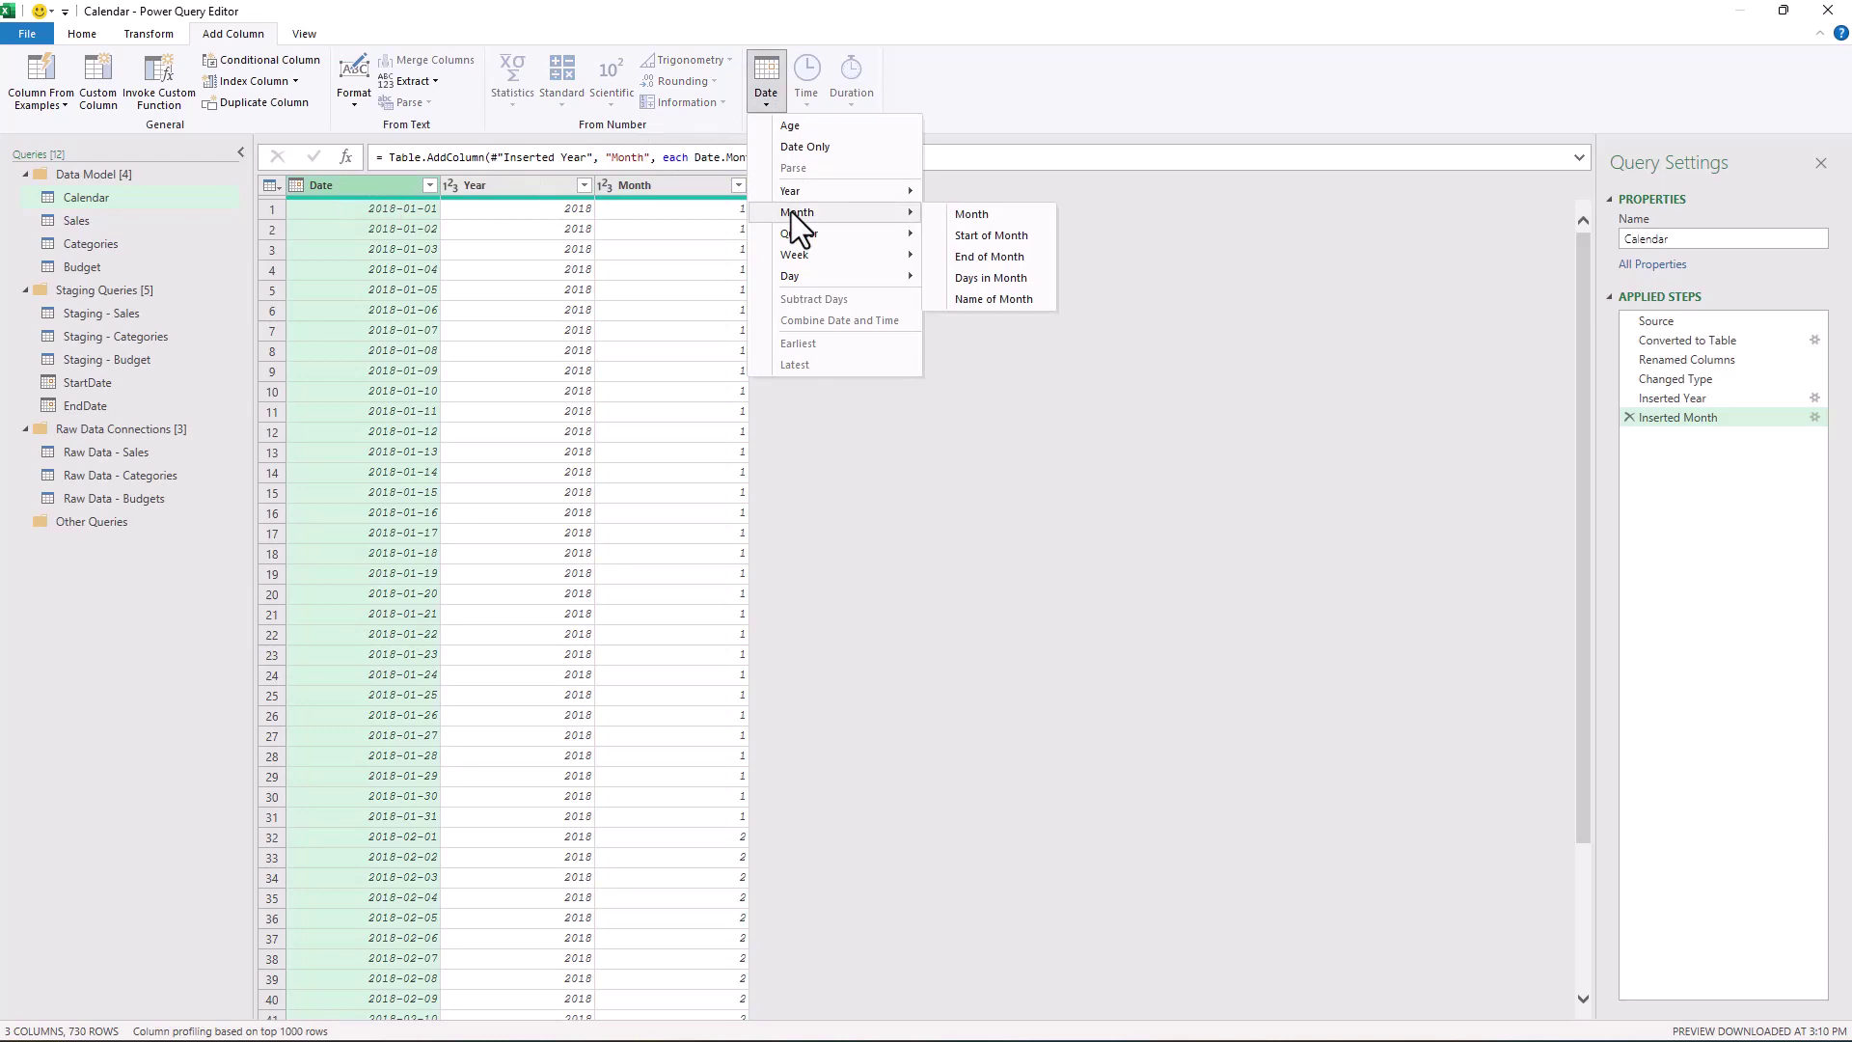
click(984, 299)
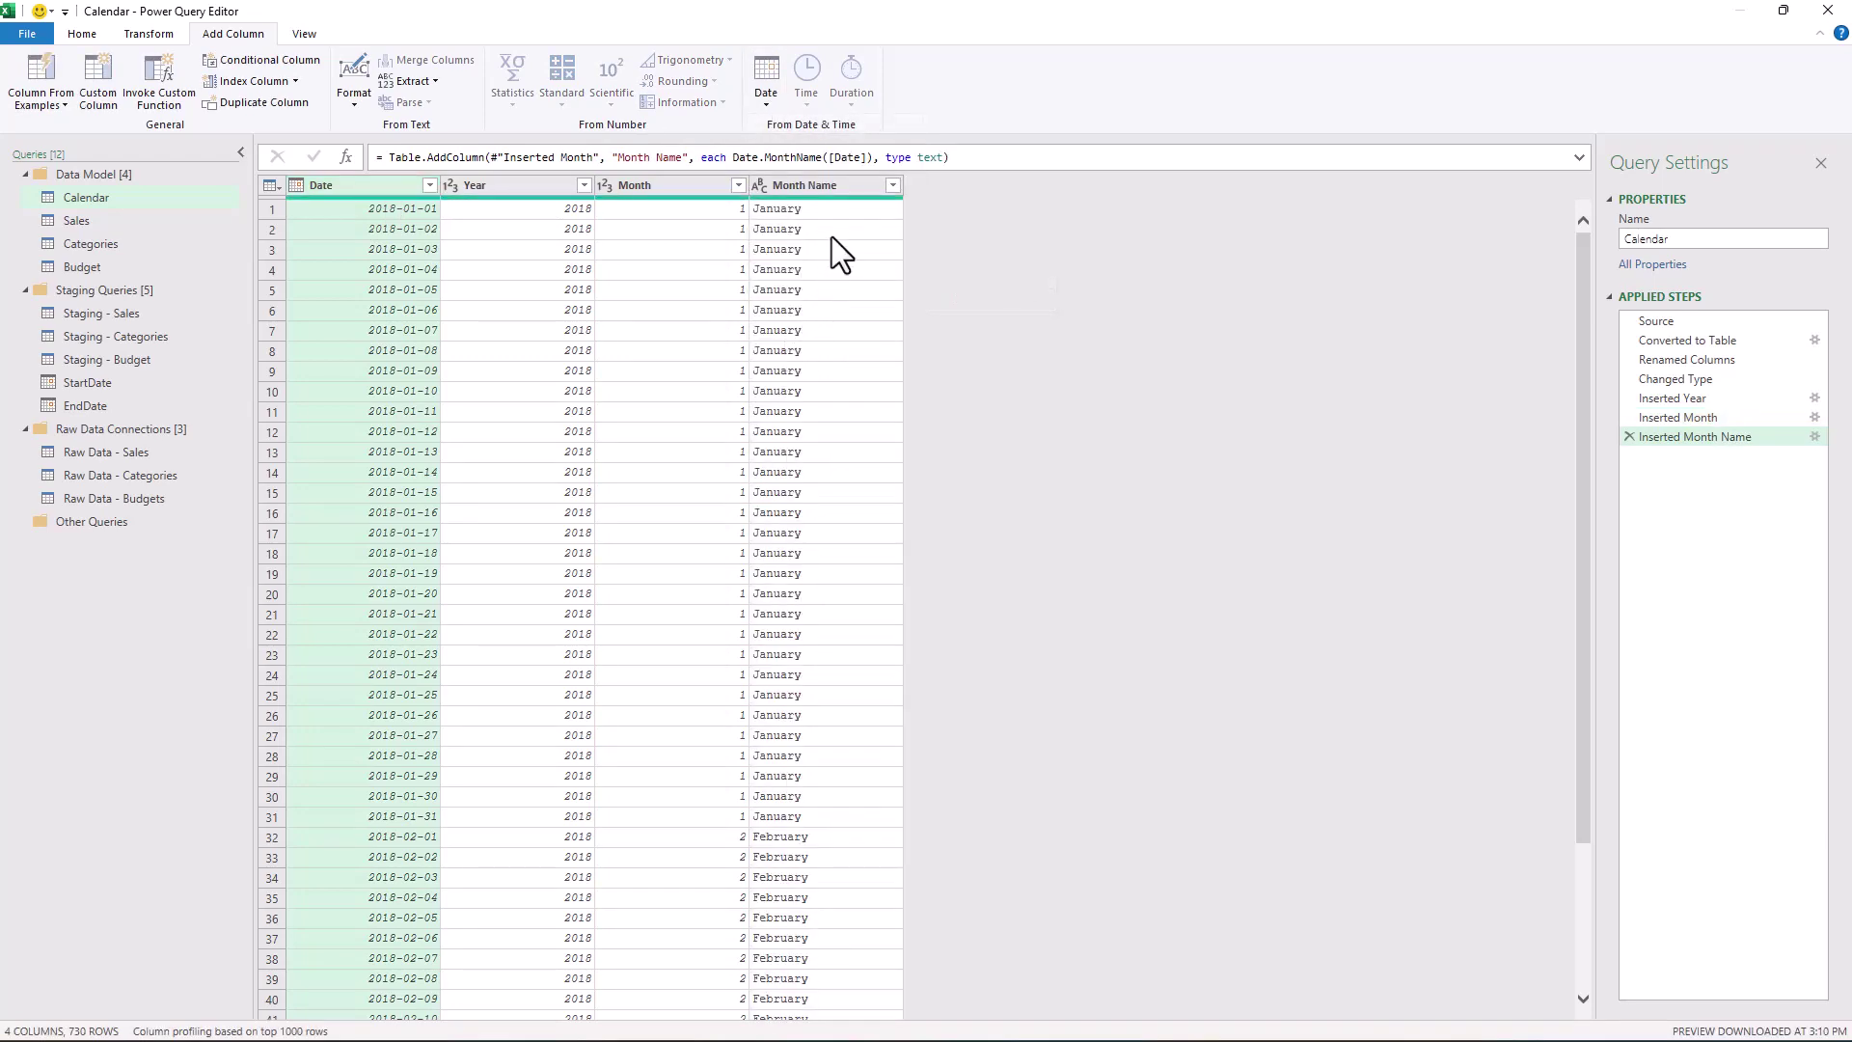
Shorten the Month Name column's values in place to their first 3 characters
click(808, 186)
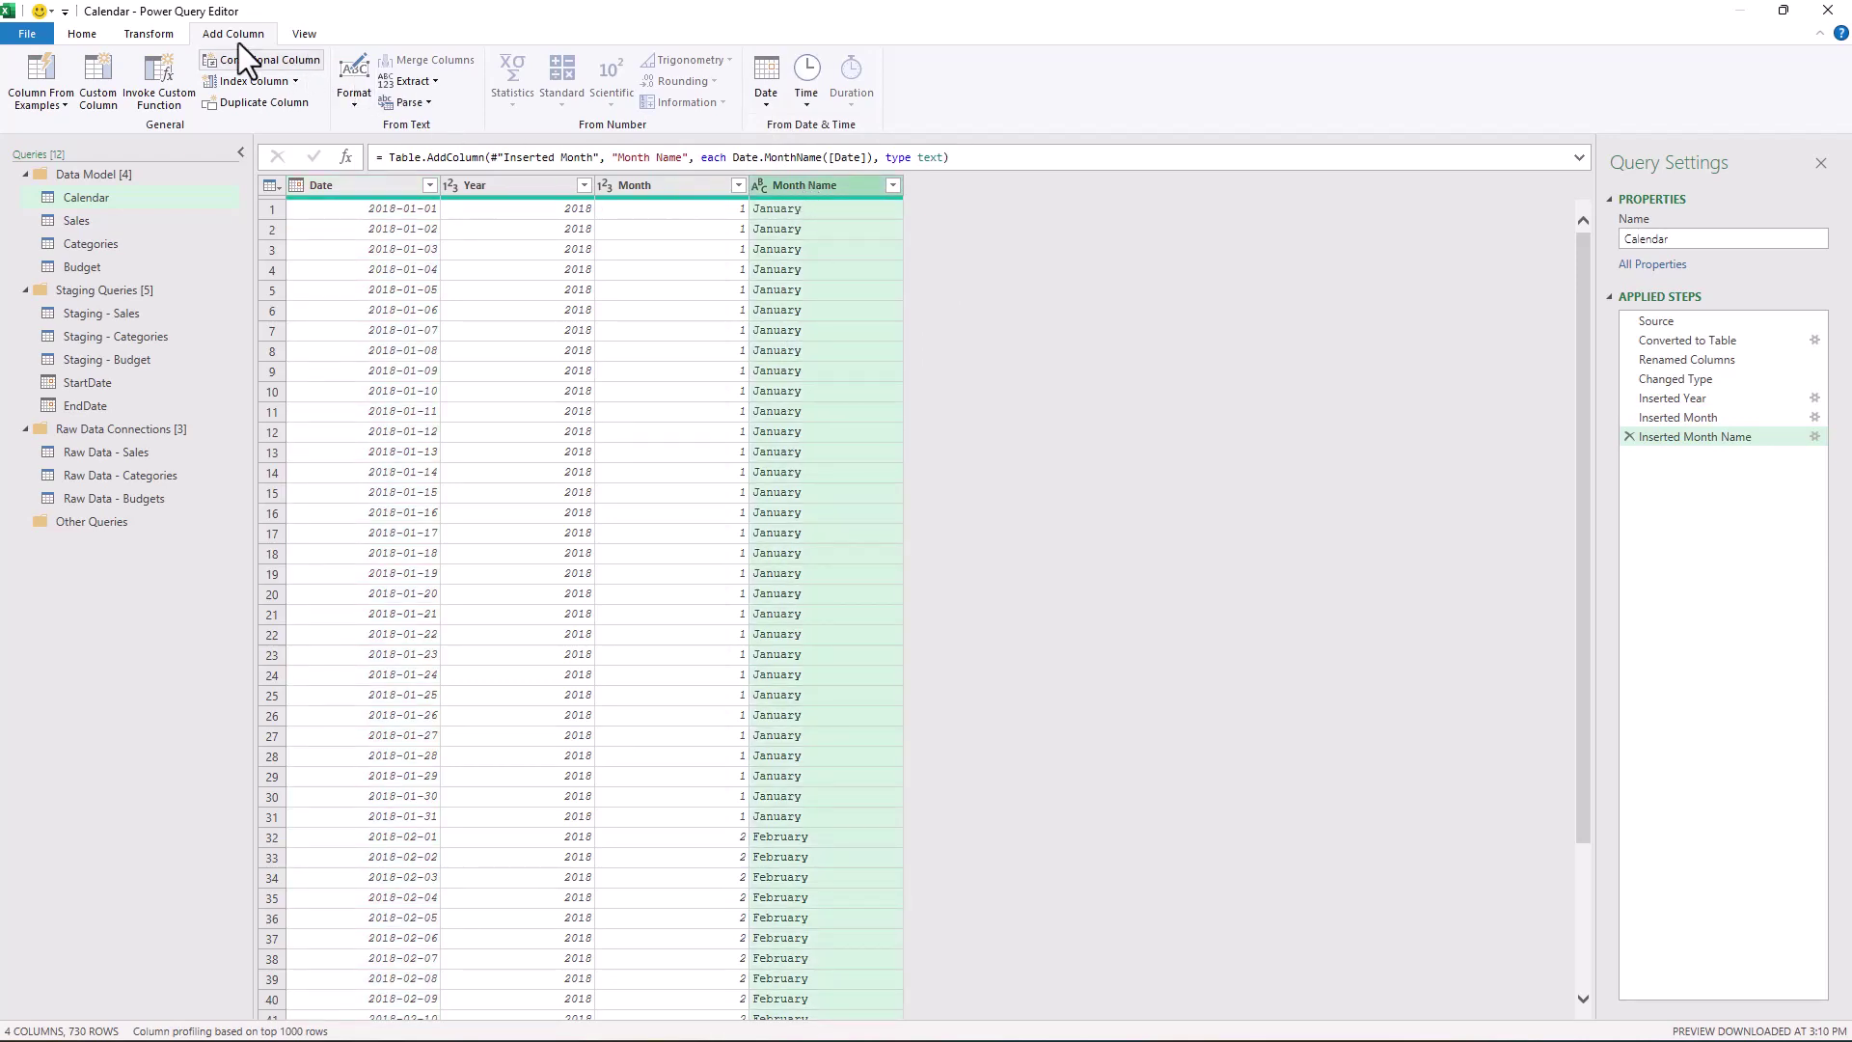
click(138, 34)
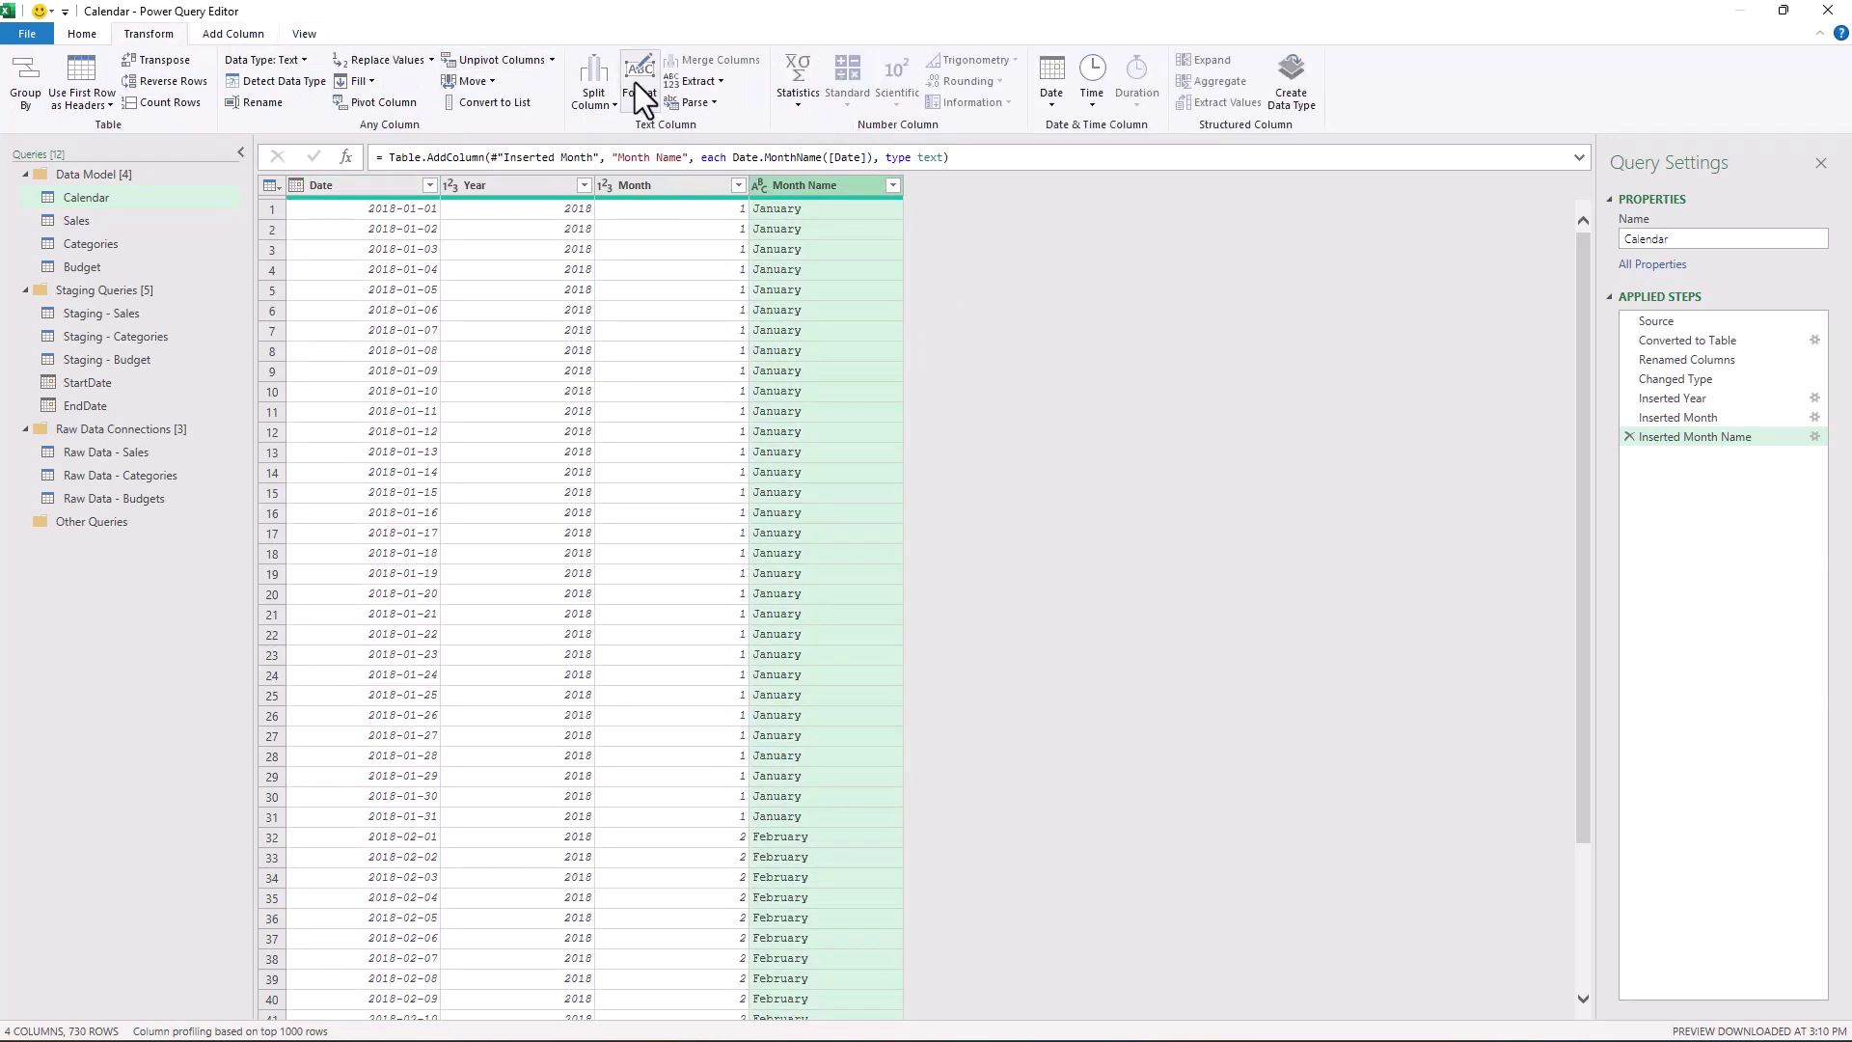
click(696, 81)
click(722, 129)
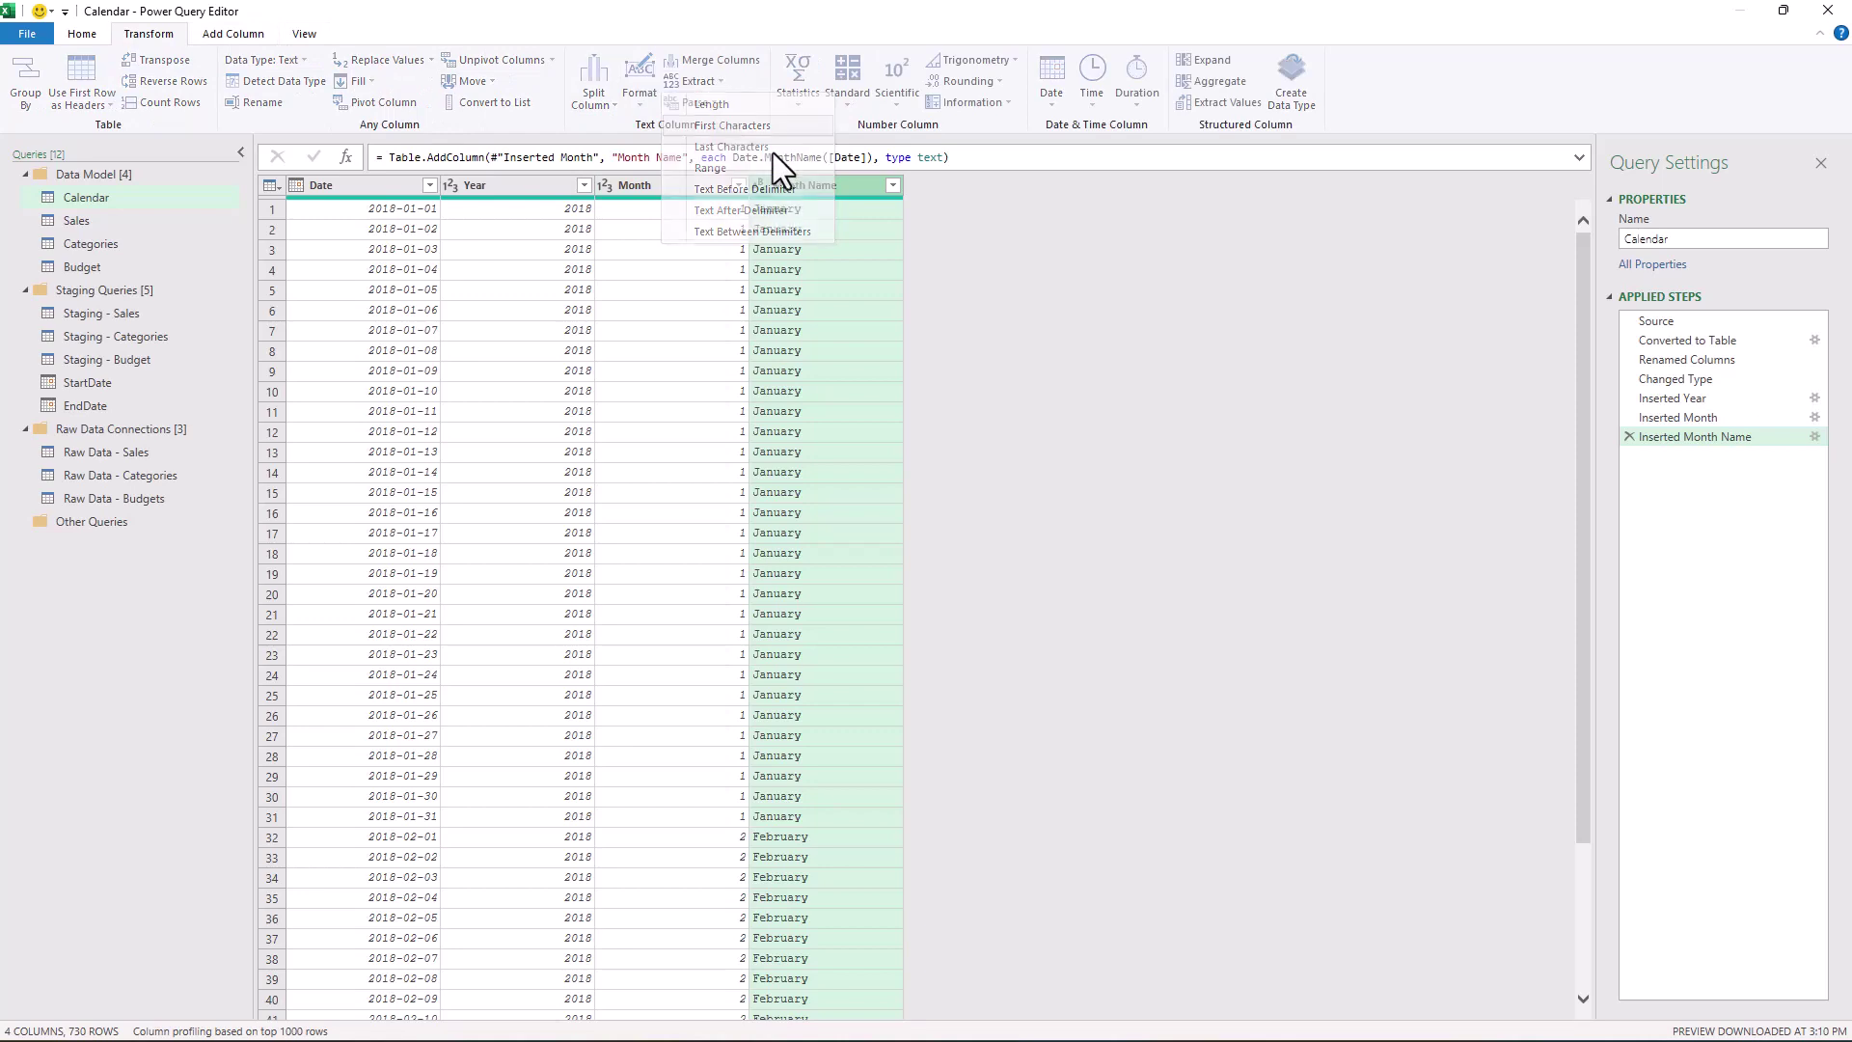
text(3)
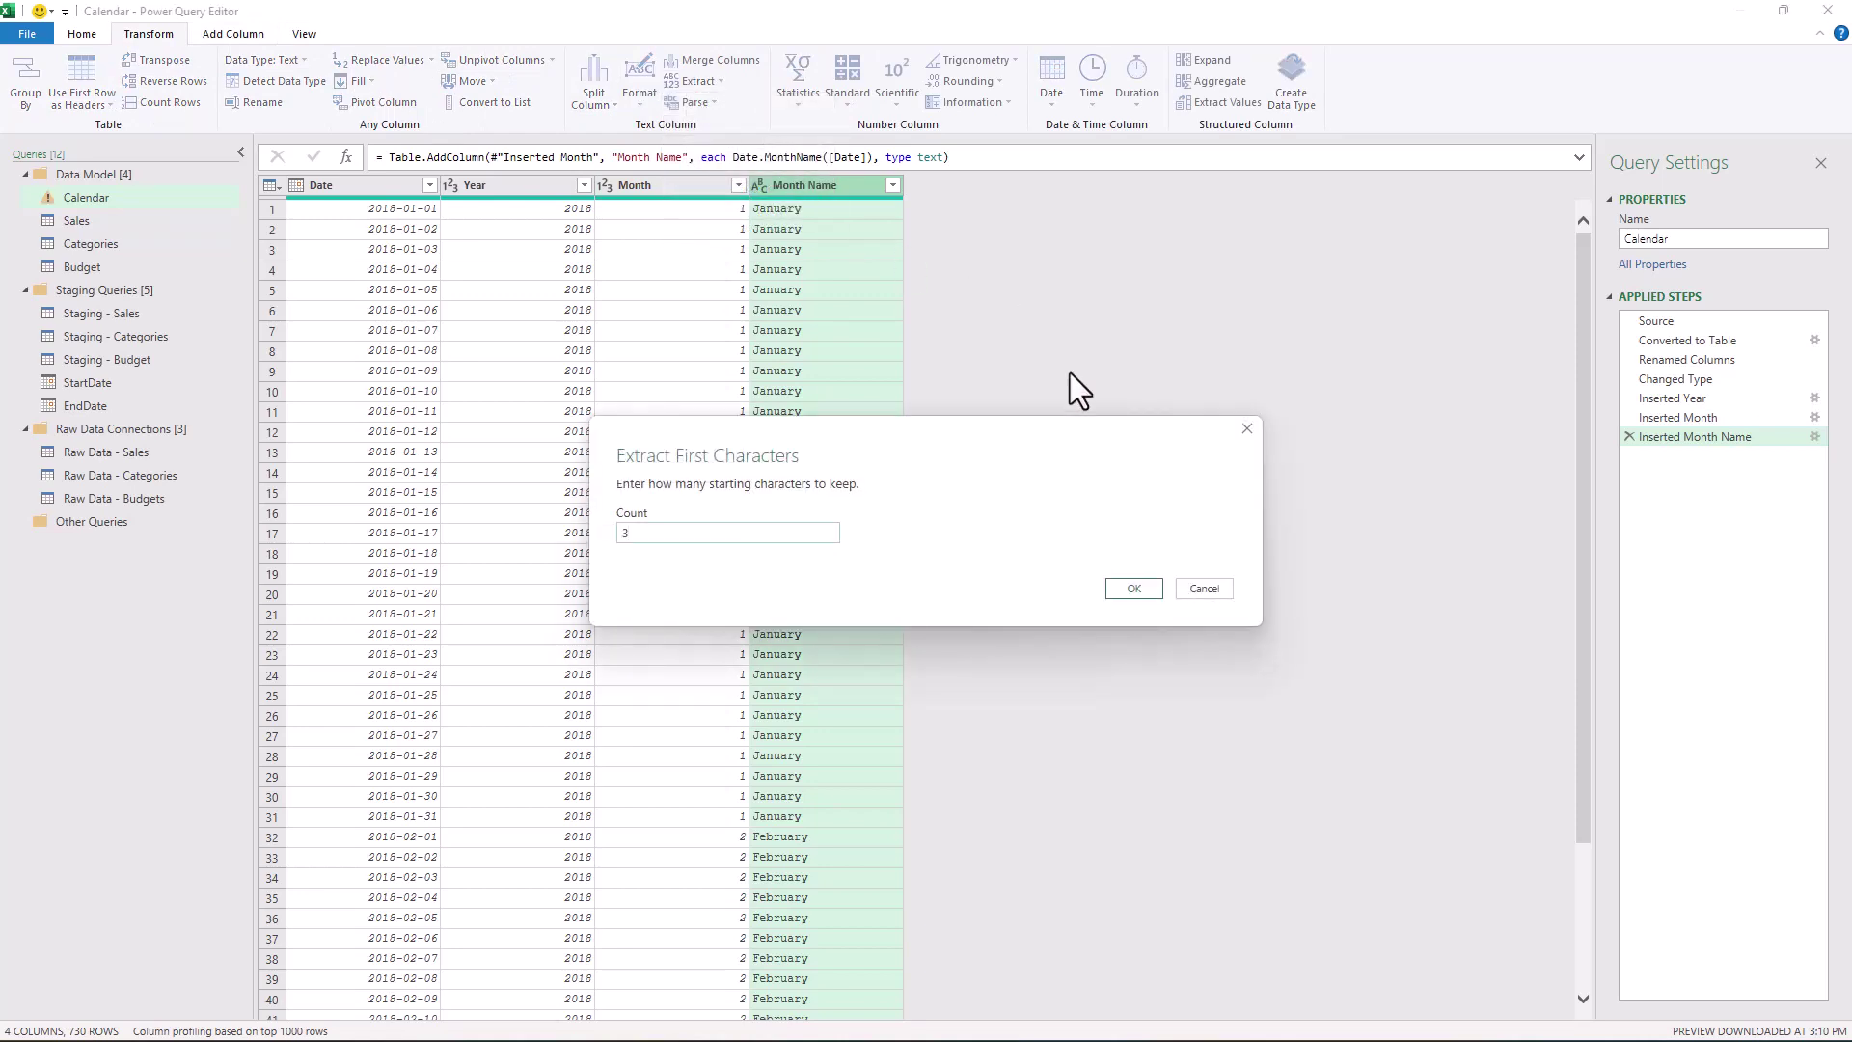
click(1129, 589)
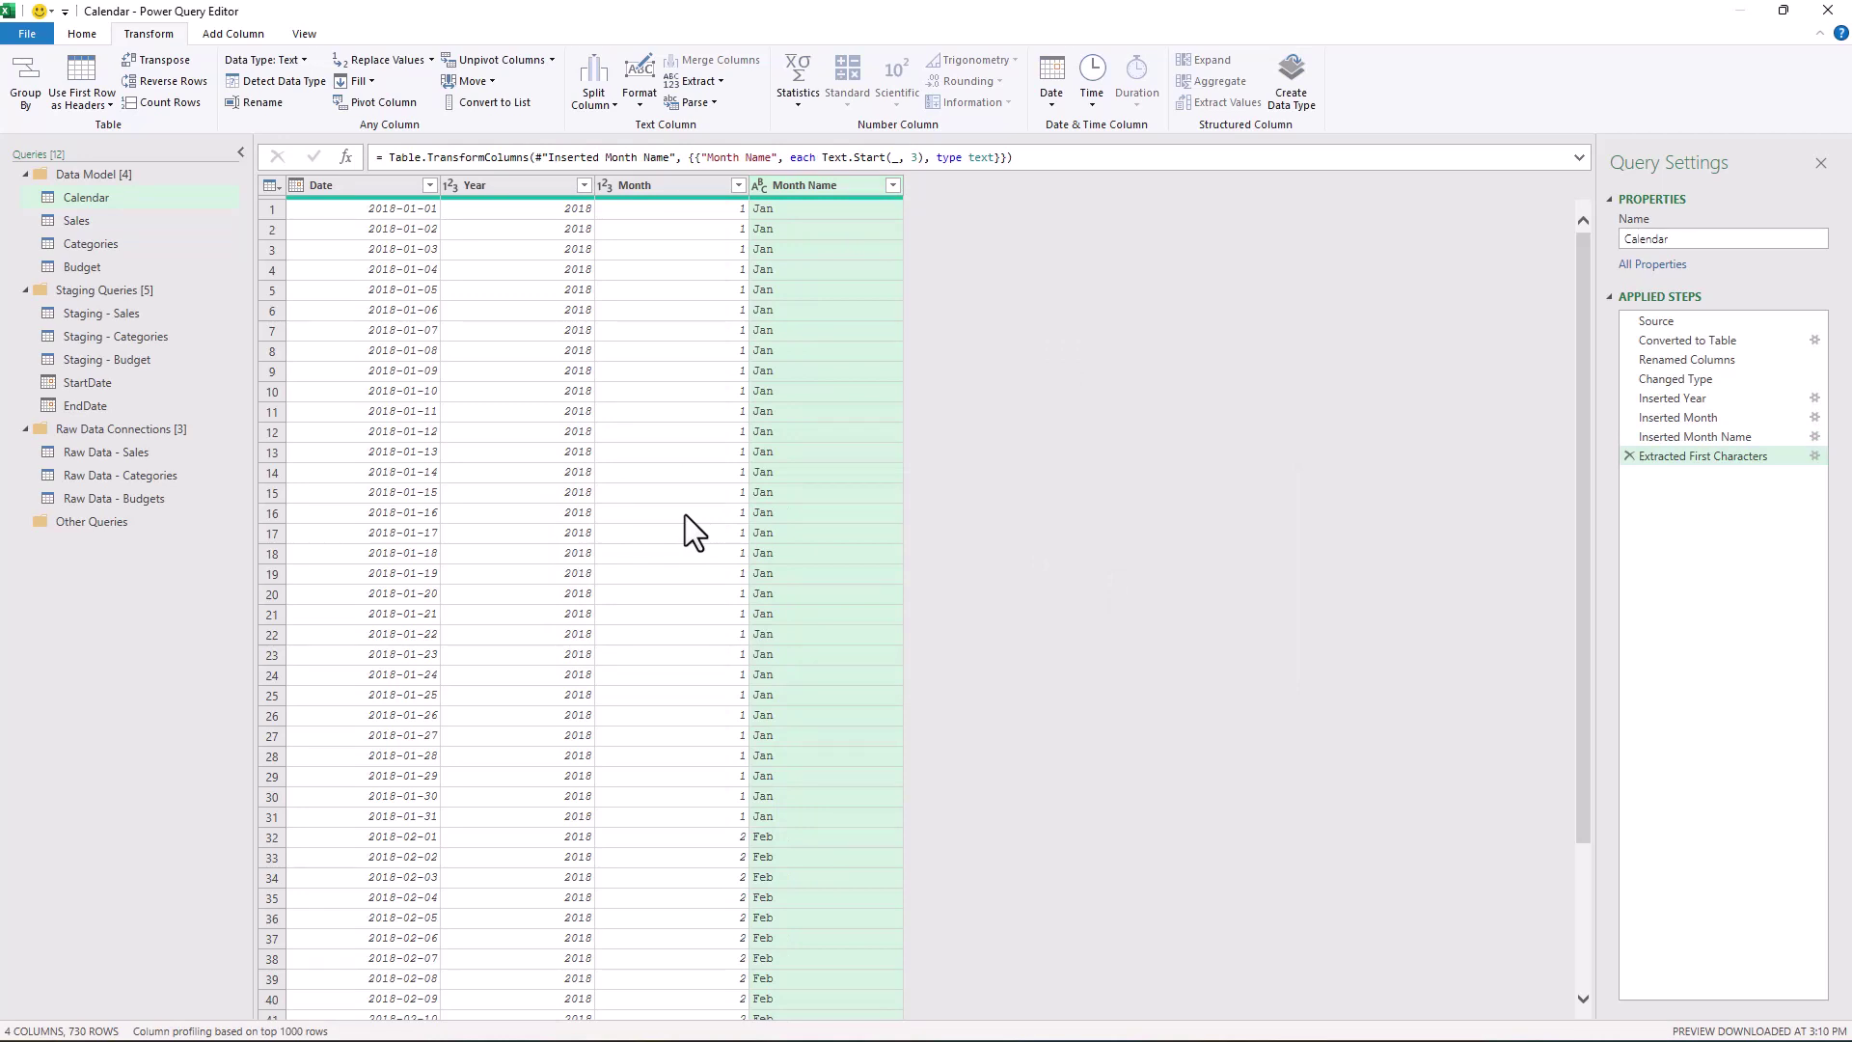
Close the query editor and load Calendar as connection only, adding its data to the Data Model
click(80, 33)
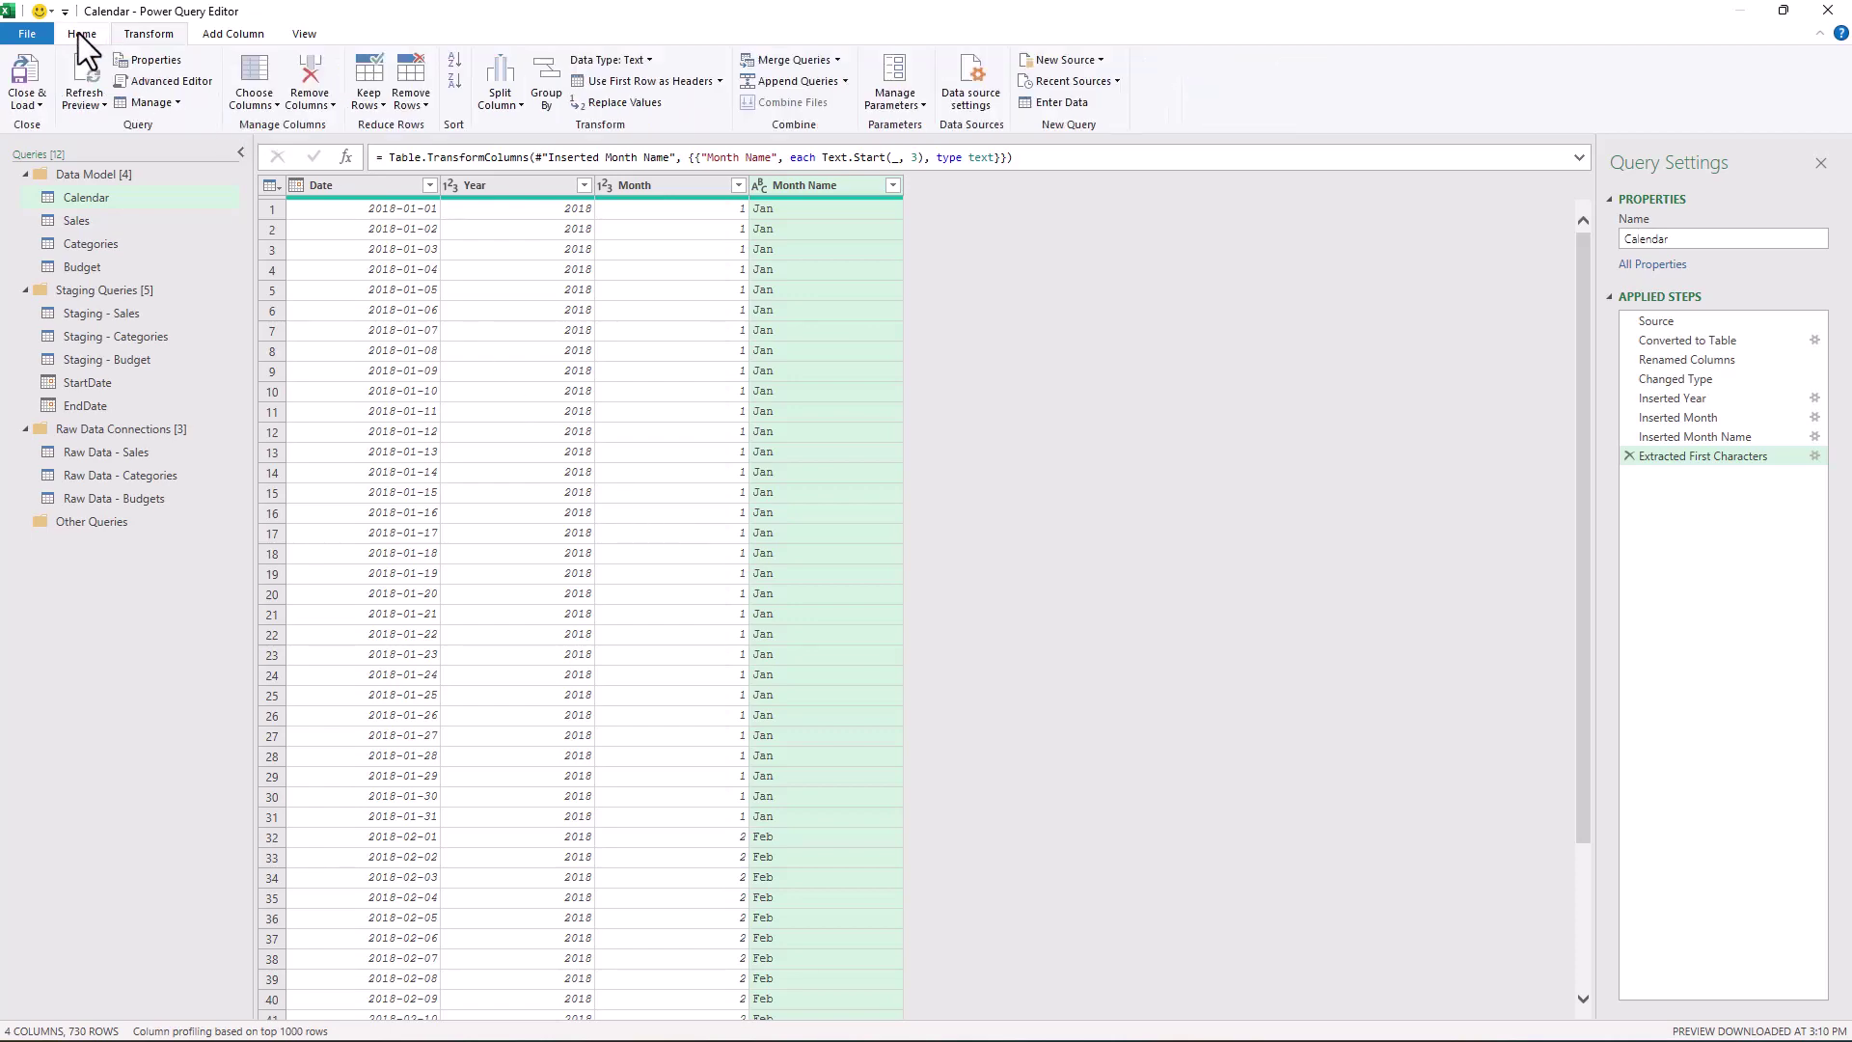
click(29, 102)
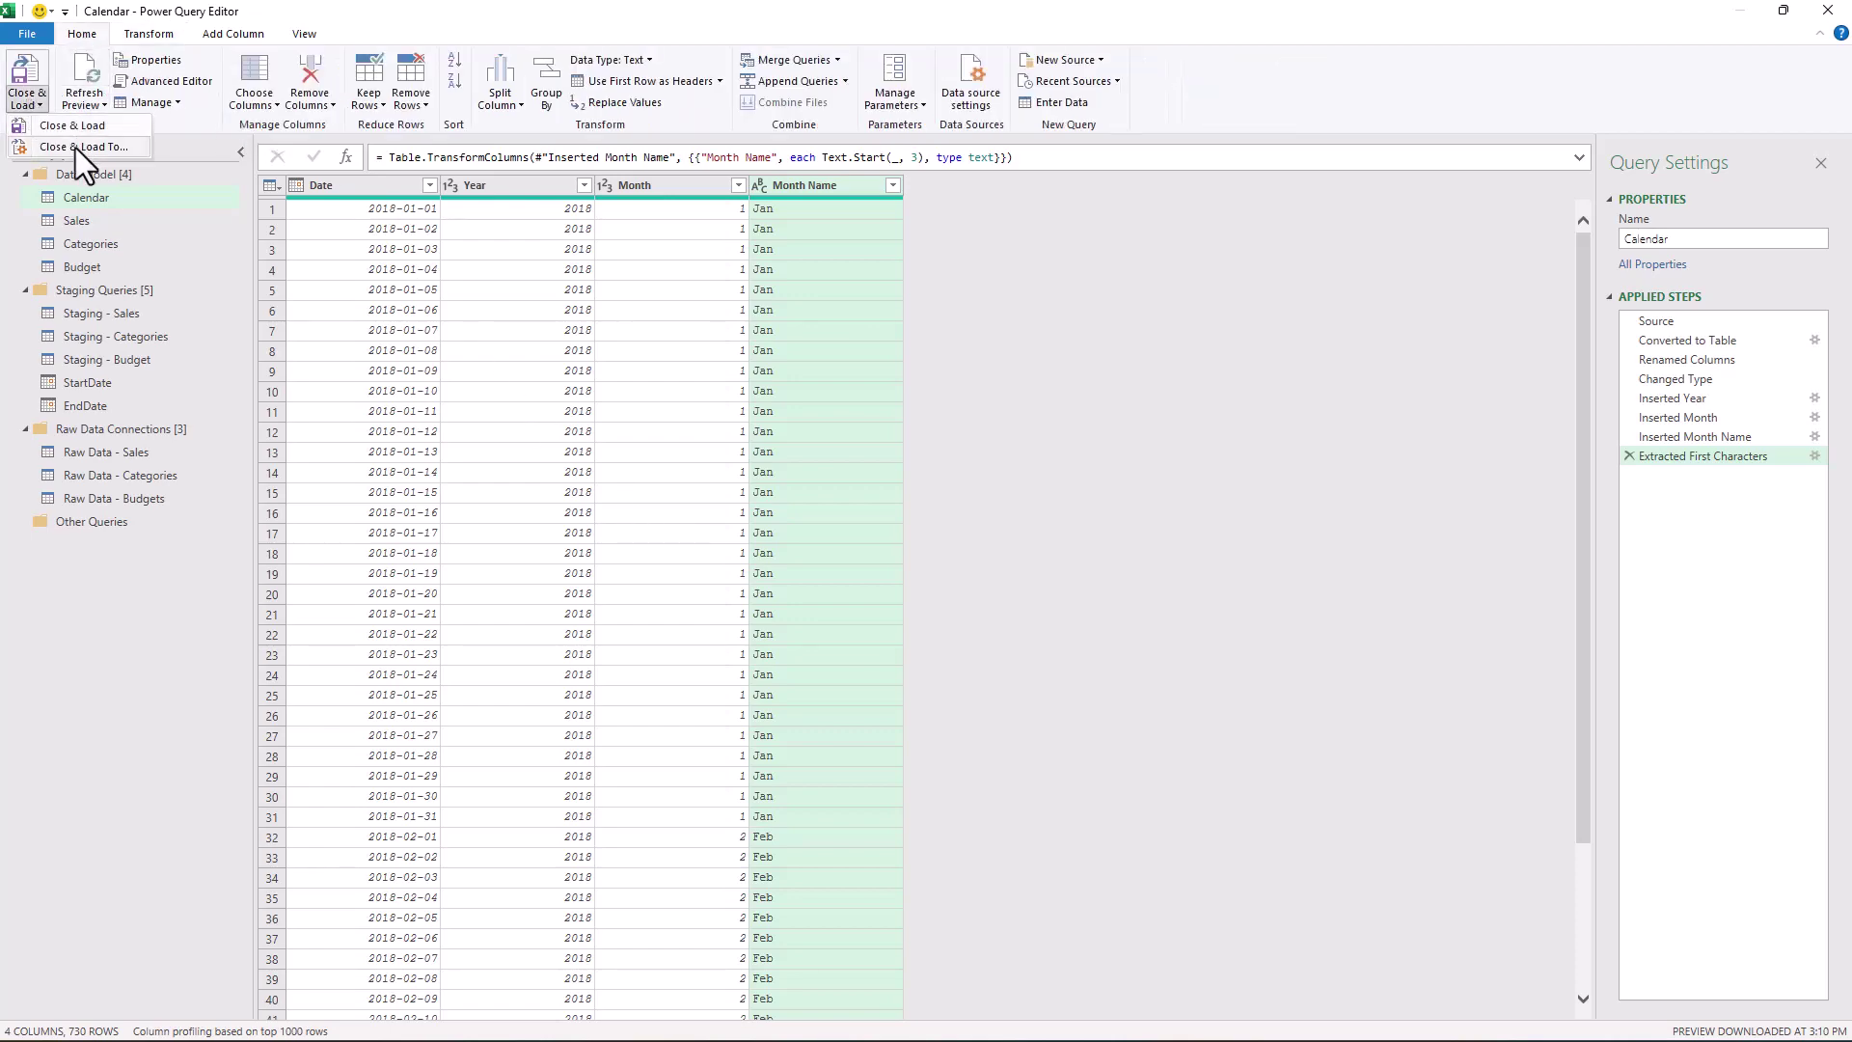
click(75, 147)
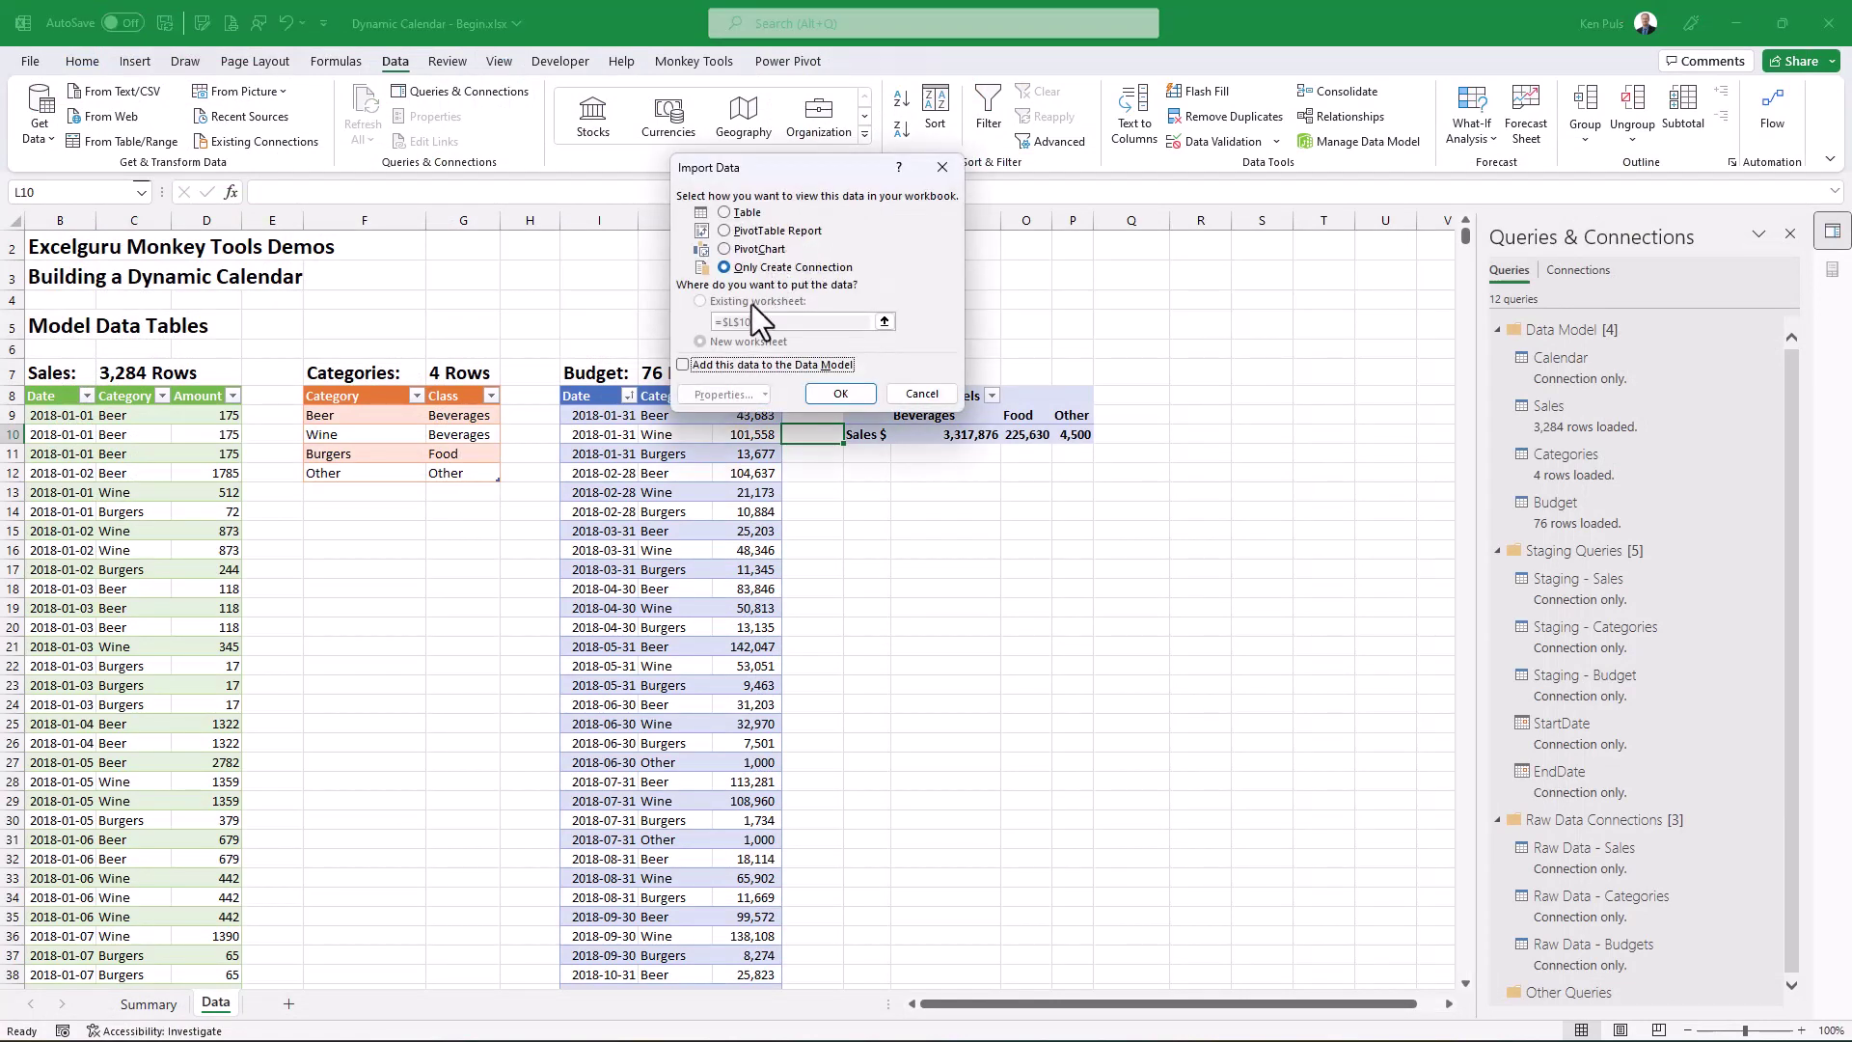
click(684, 364)
click(838, 393)
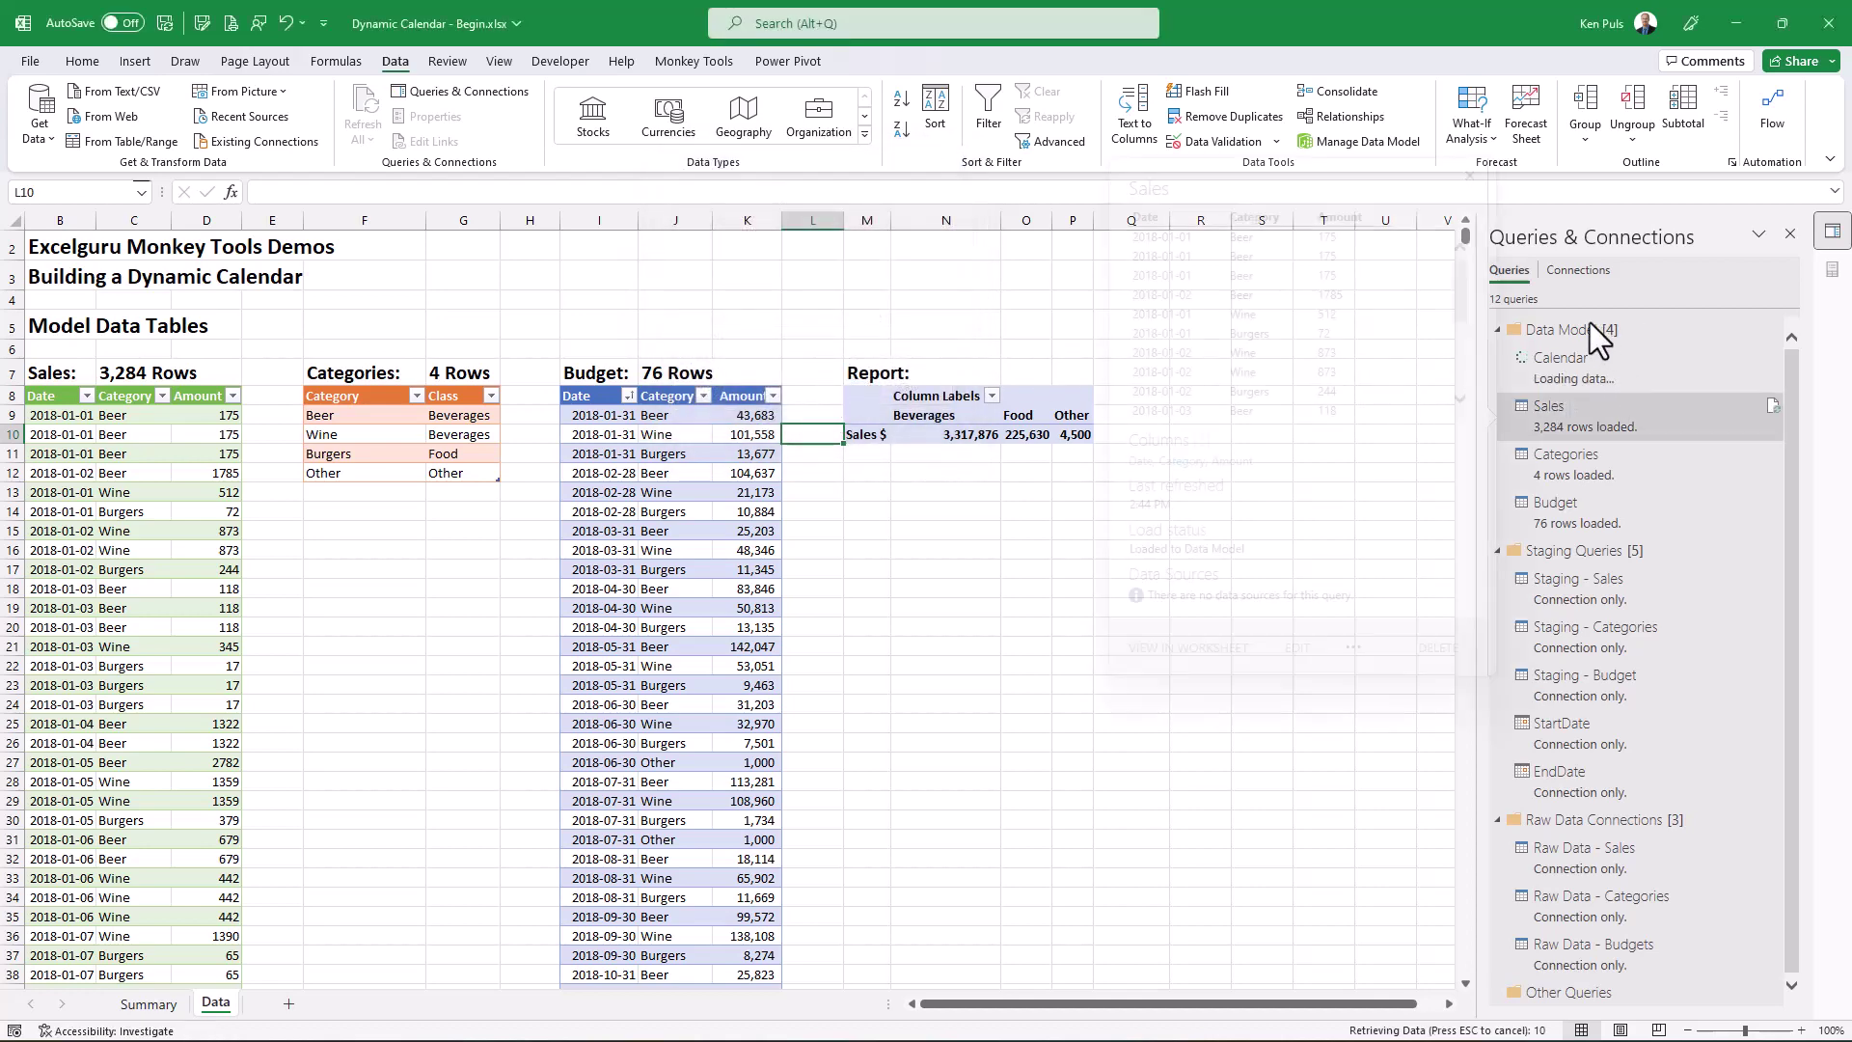
mouse_move(1613, 395)
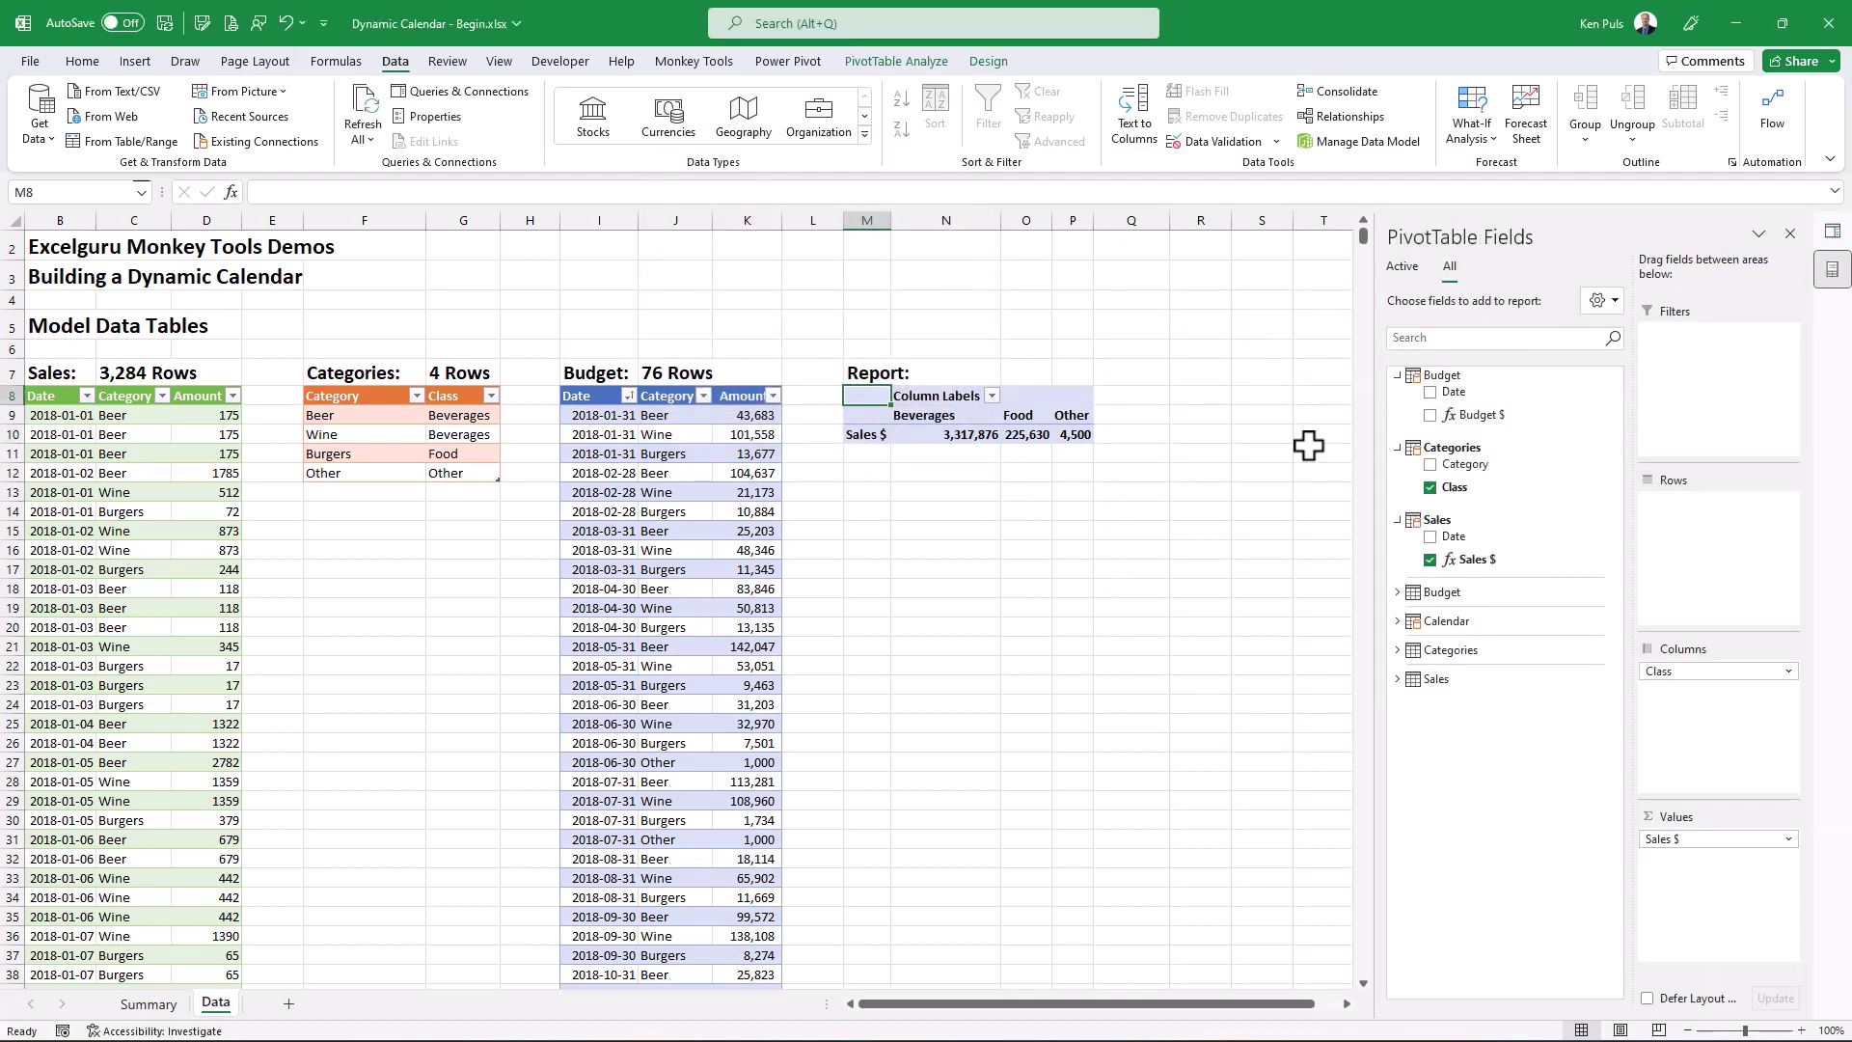
In the Power Pivot diagram, relate Calendar's Date column to the Date columns of Sales and Budget
click(830, 374)
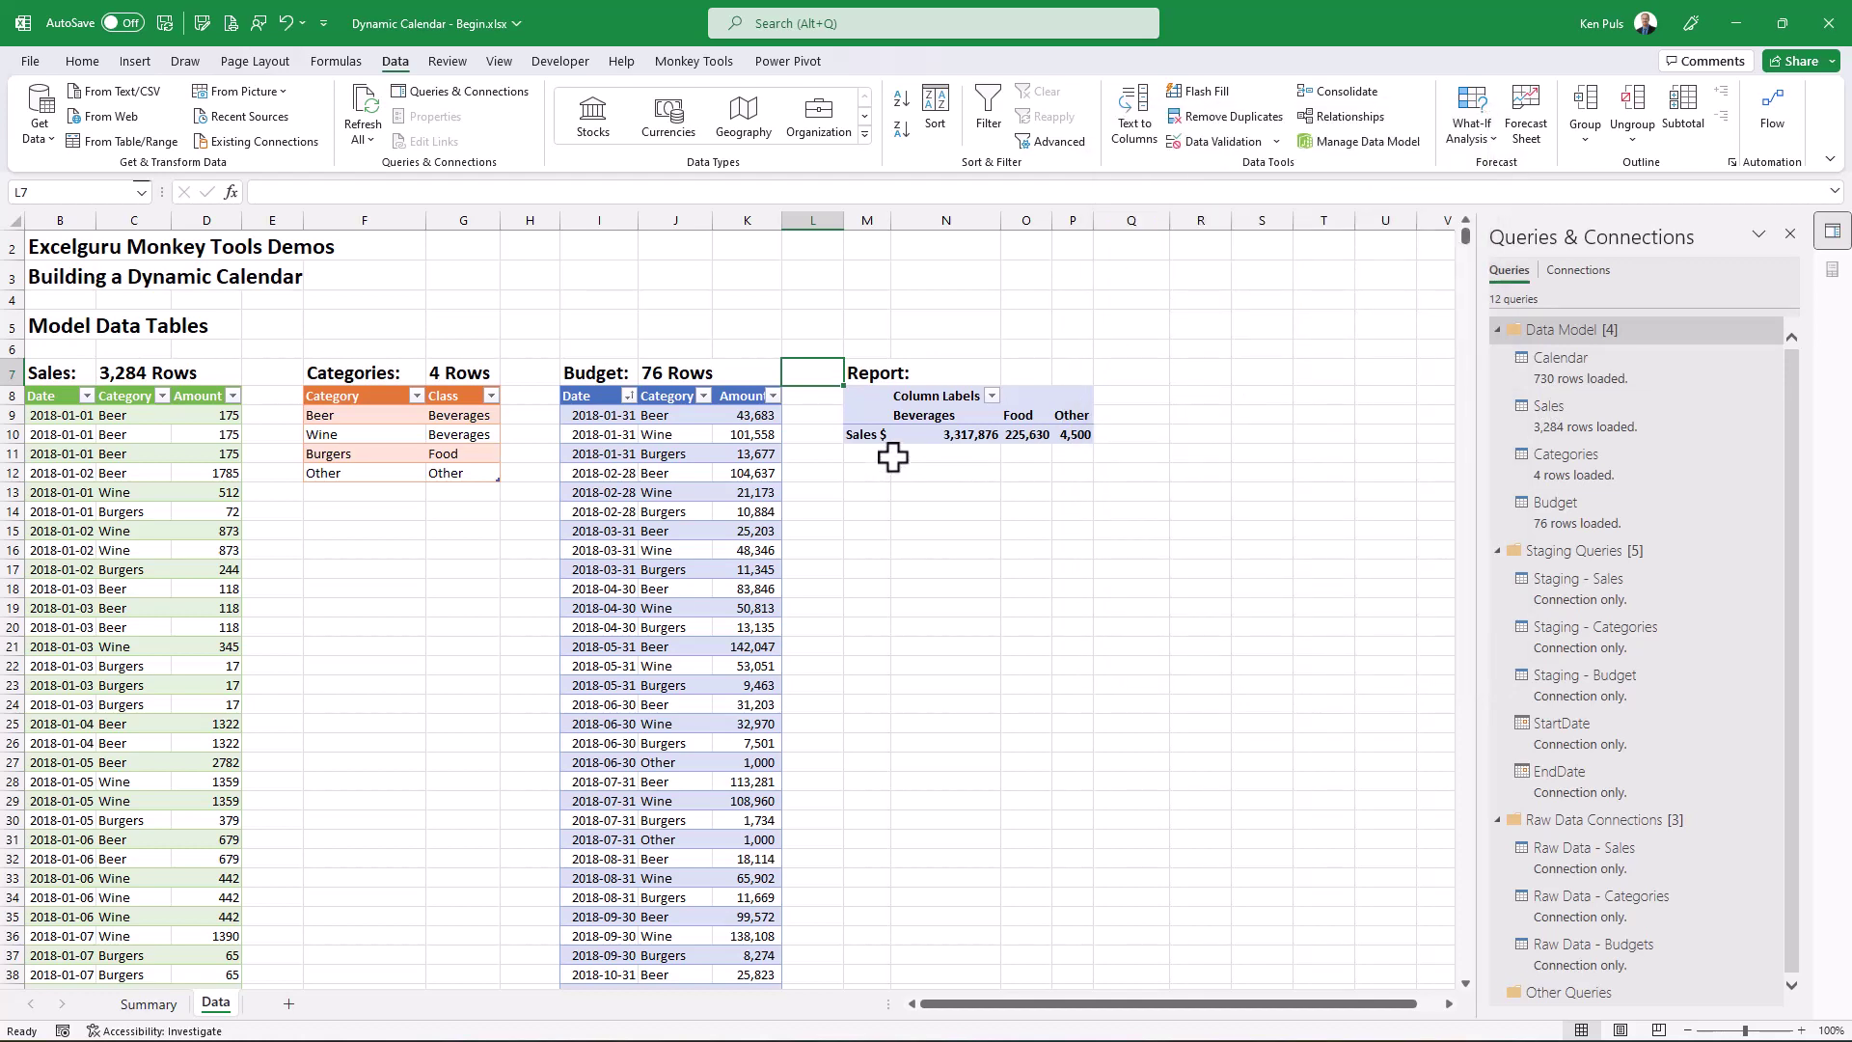
click(803, 64)
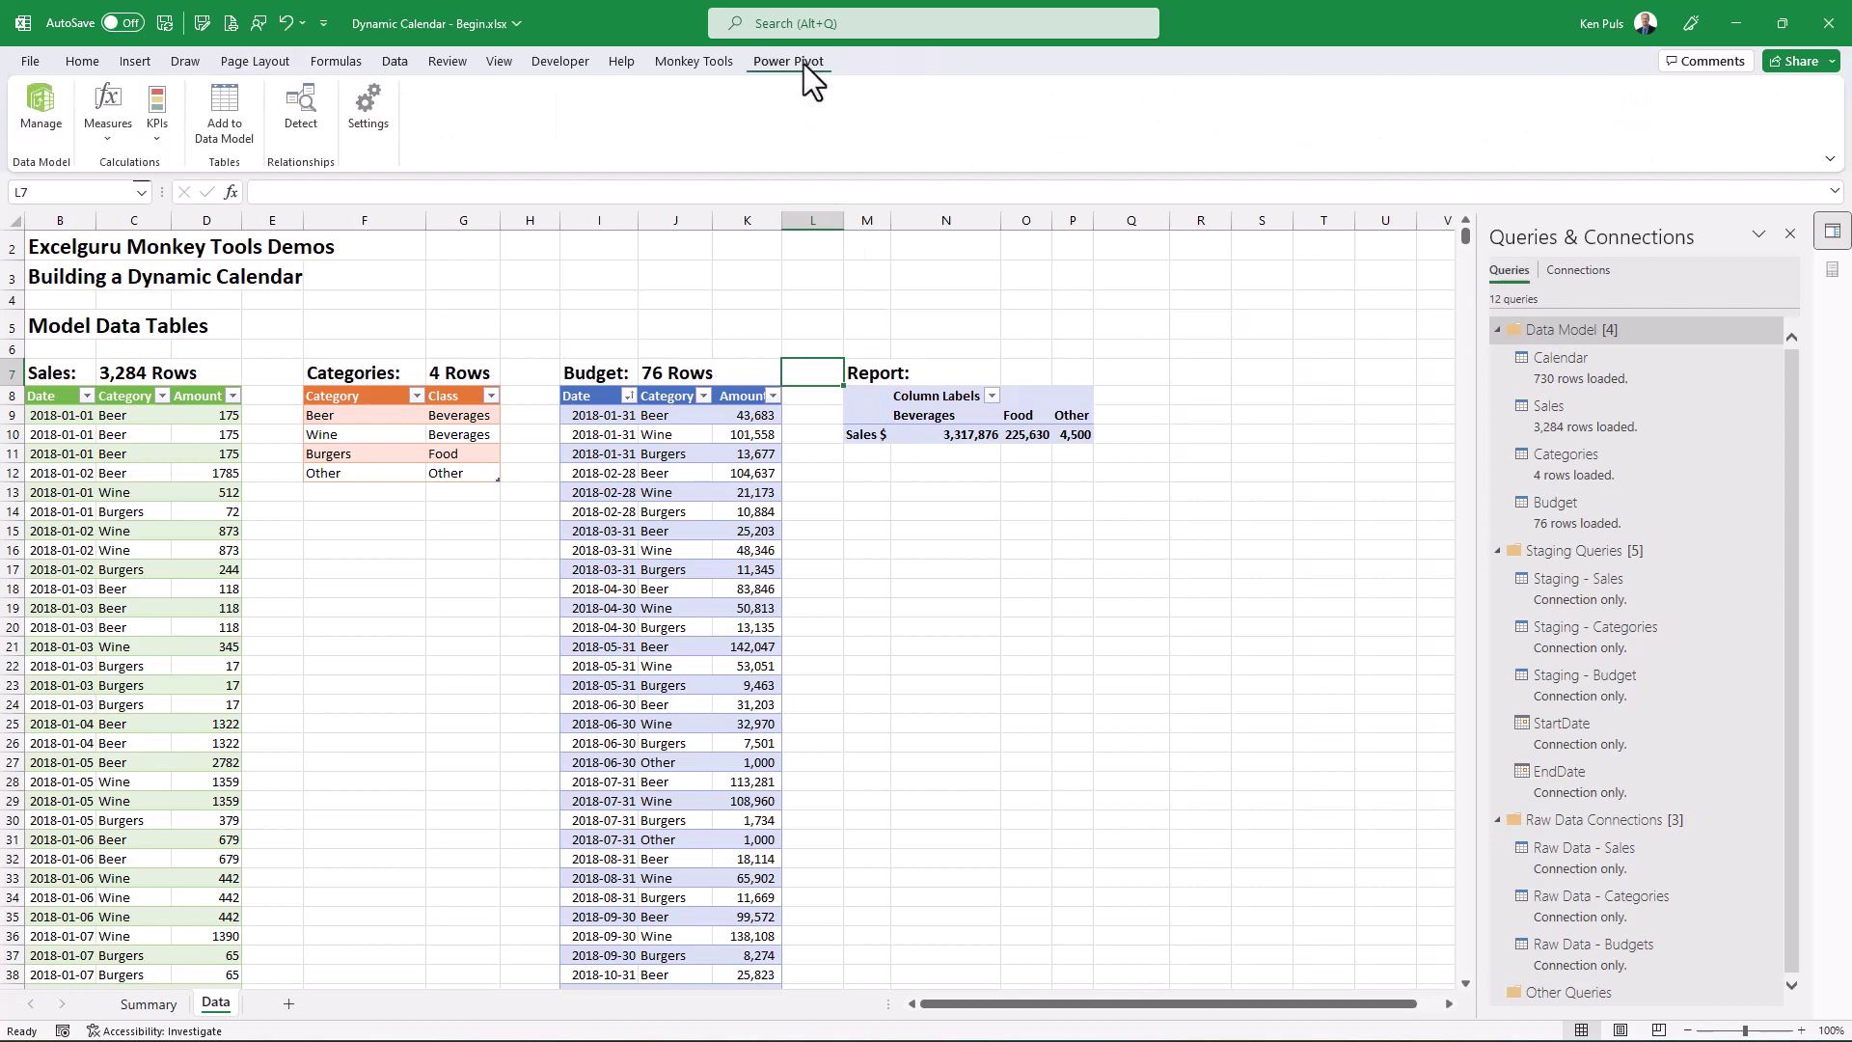
click(31, 112)
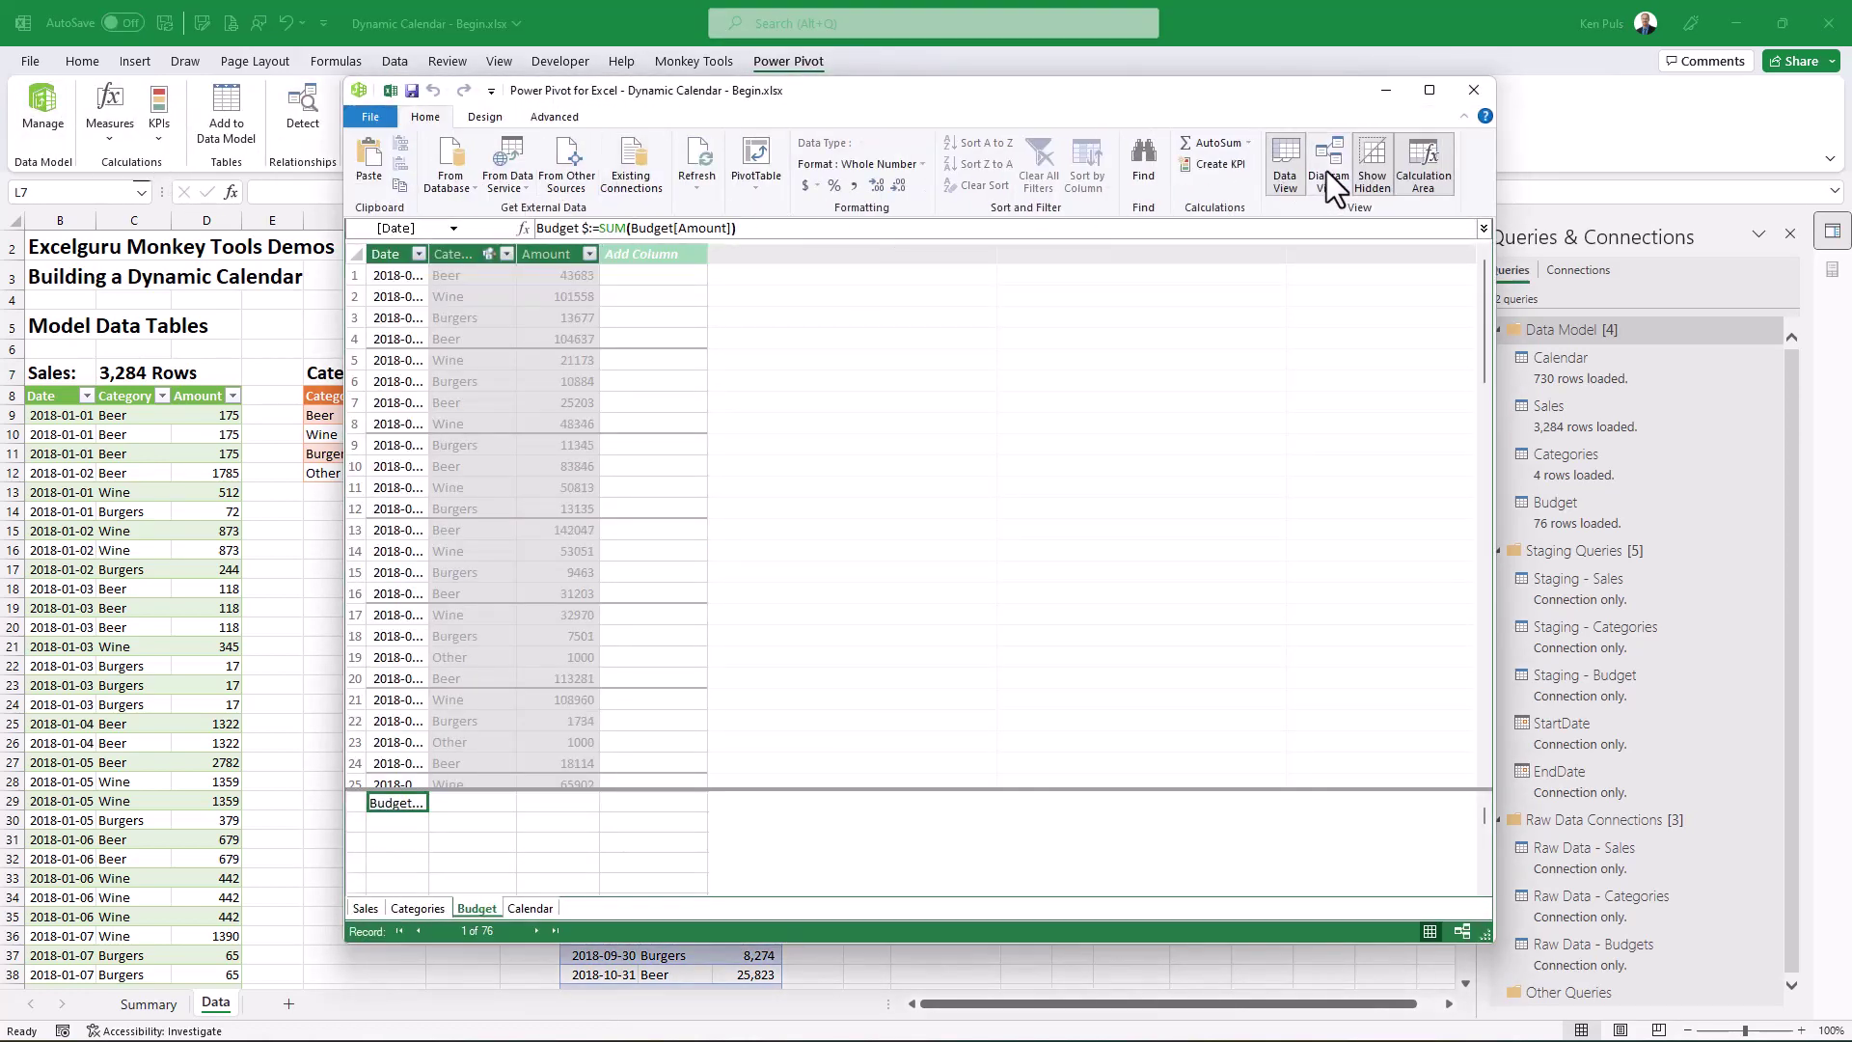
click(1327, 174)
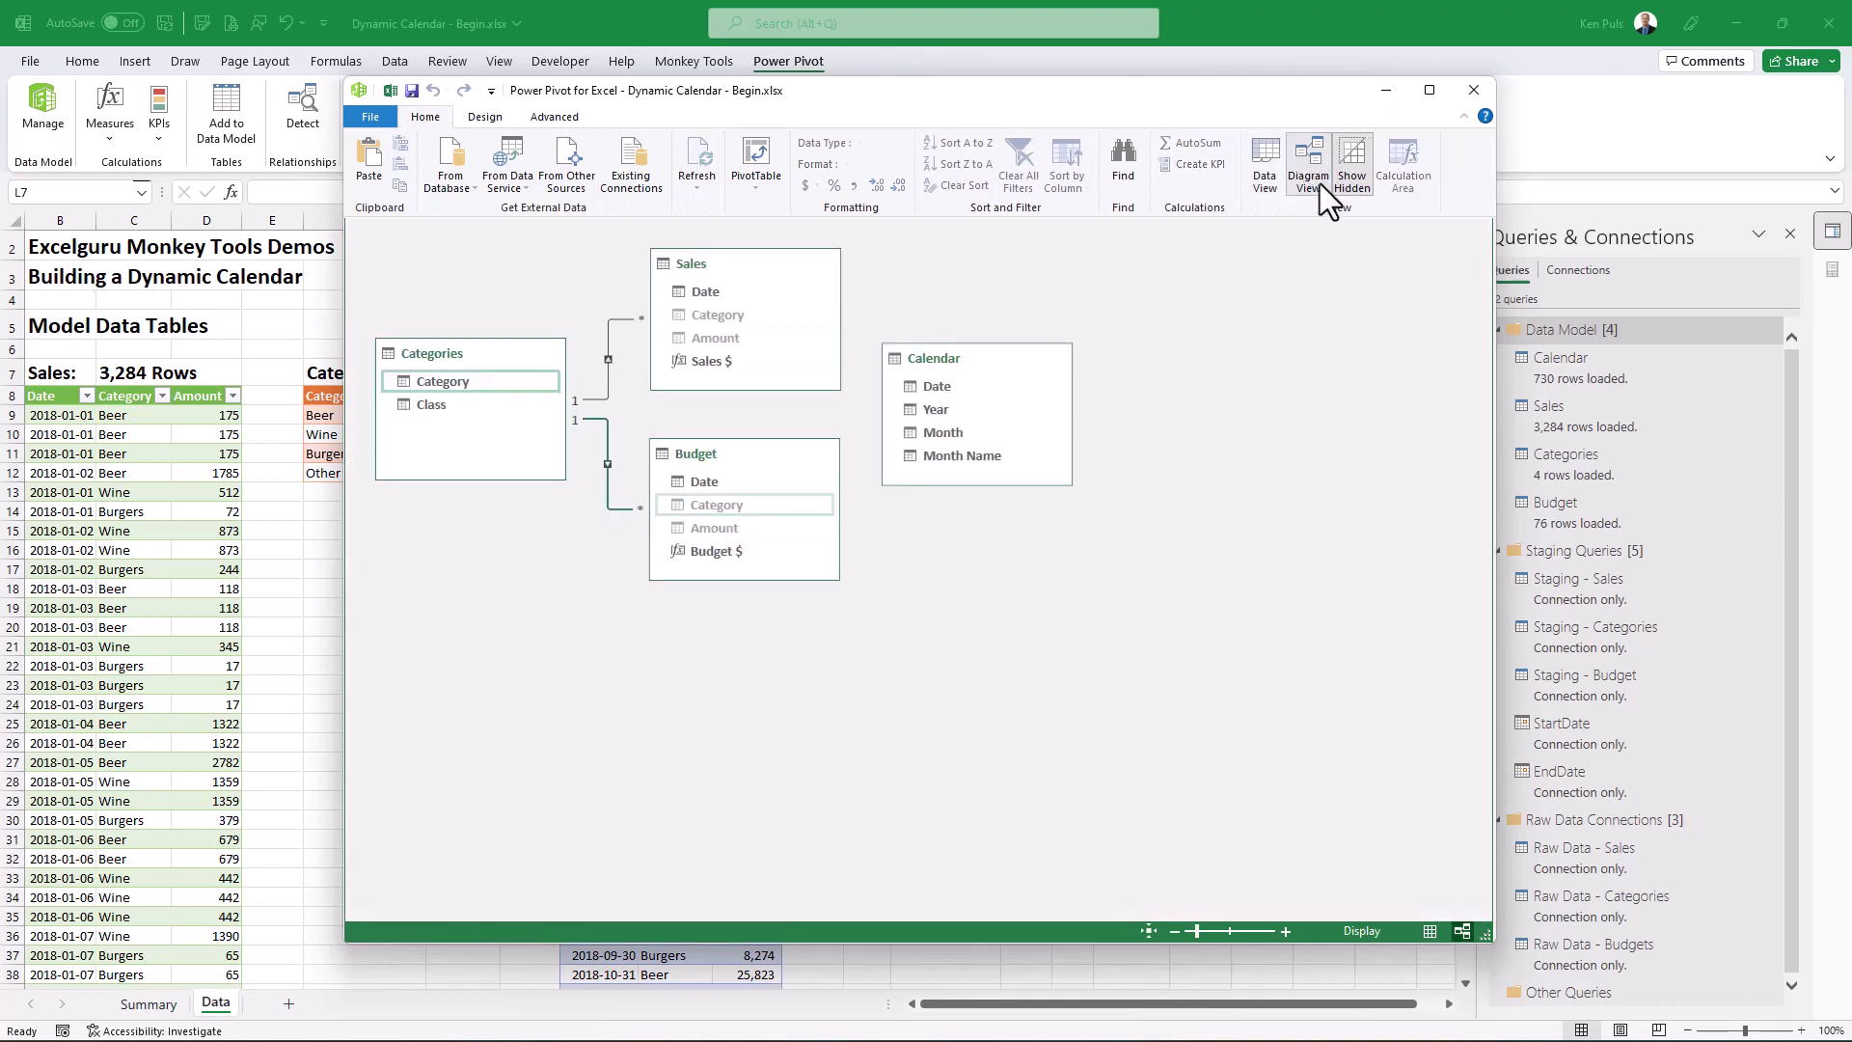
drag(928, 385, 723, 292)
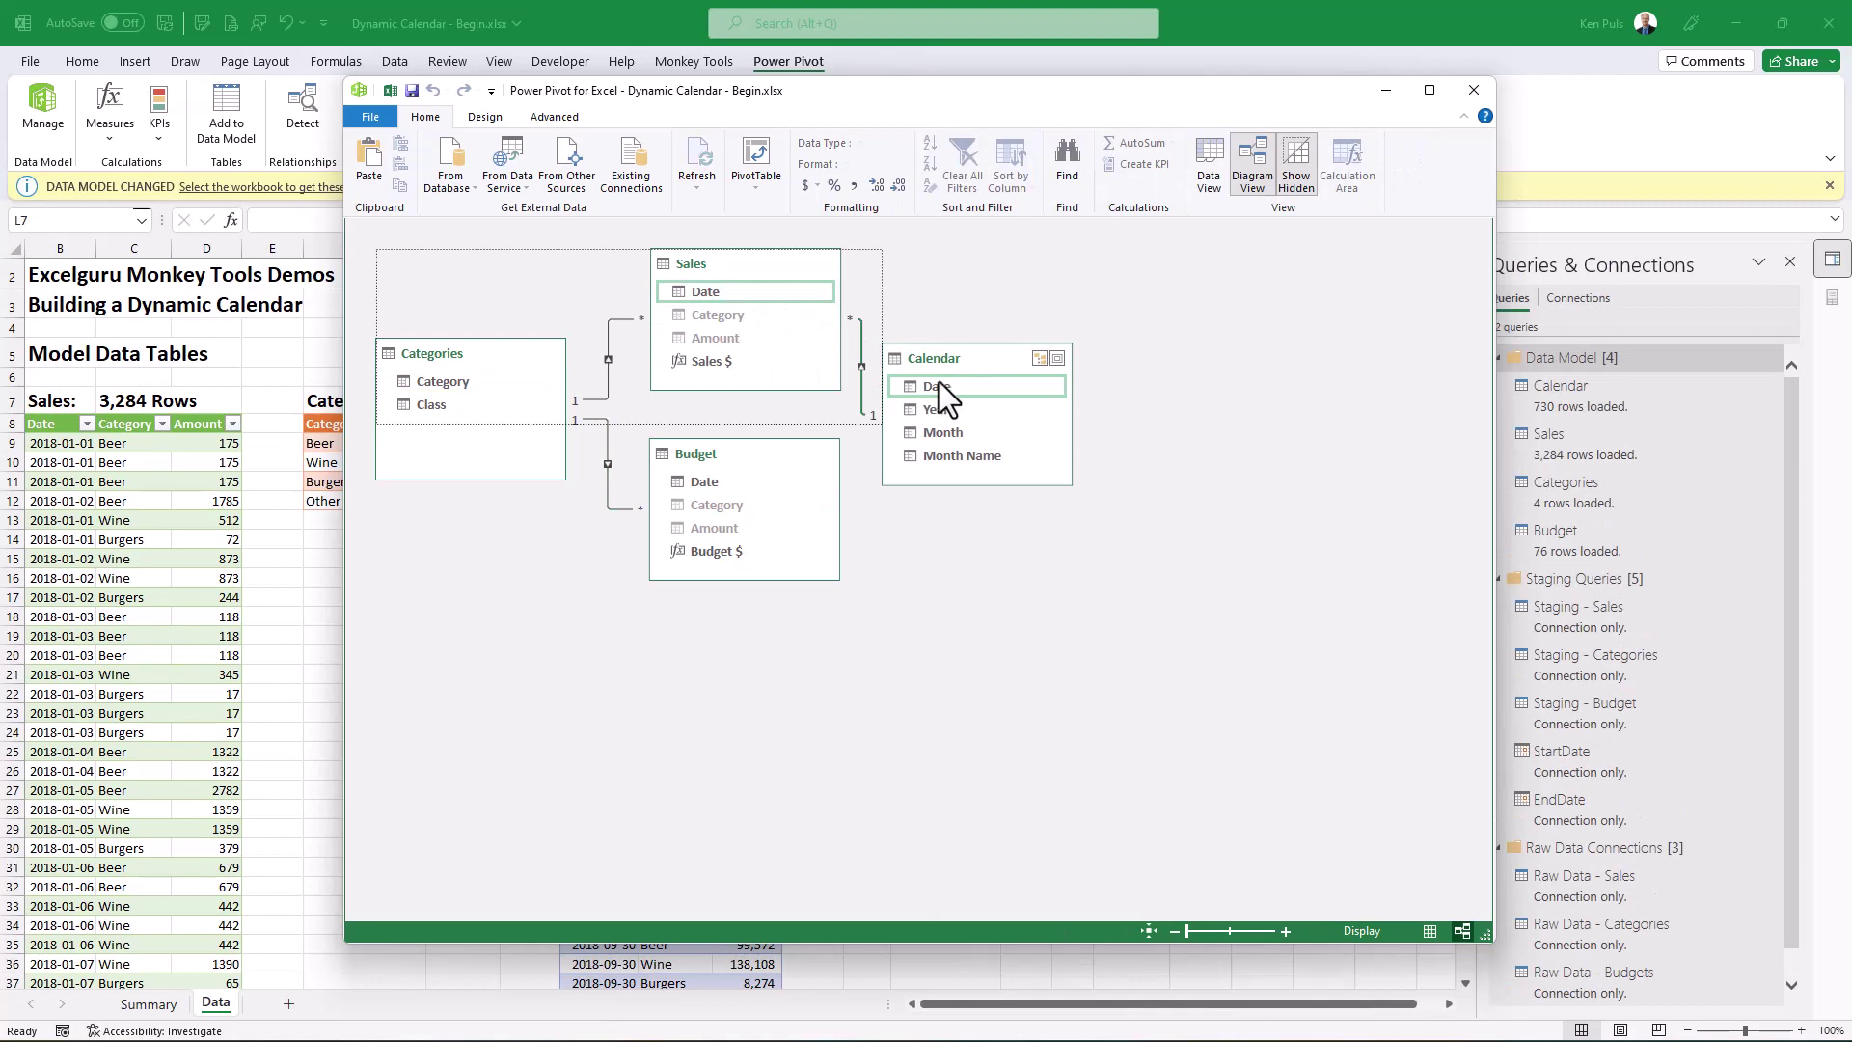
drag(932, 386, 714, 489)
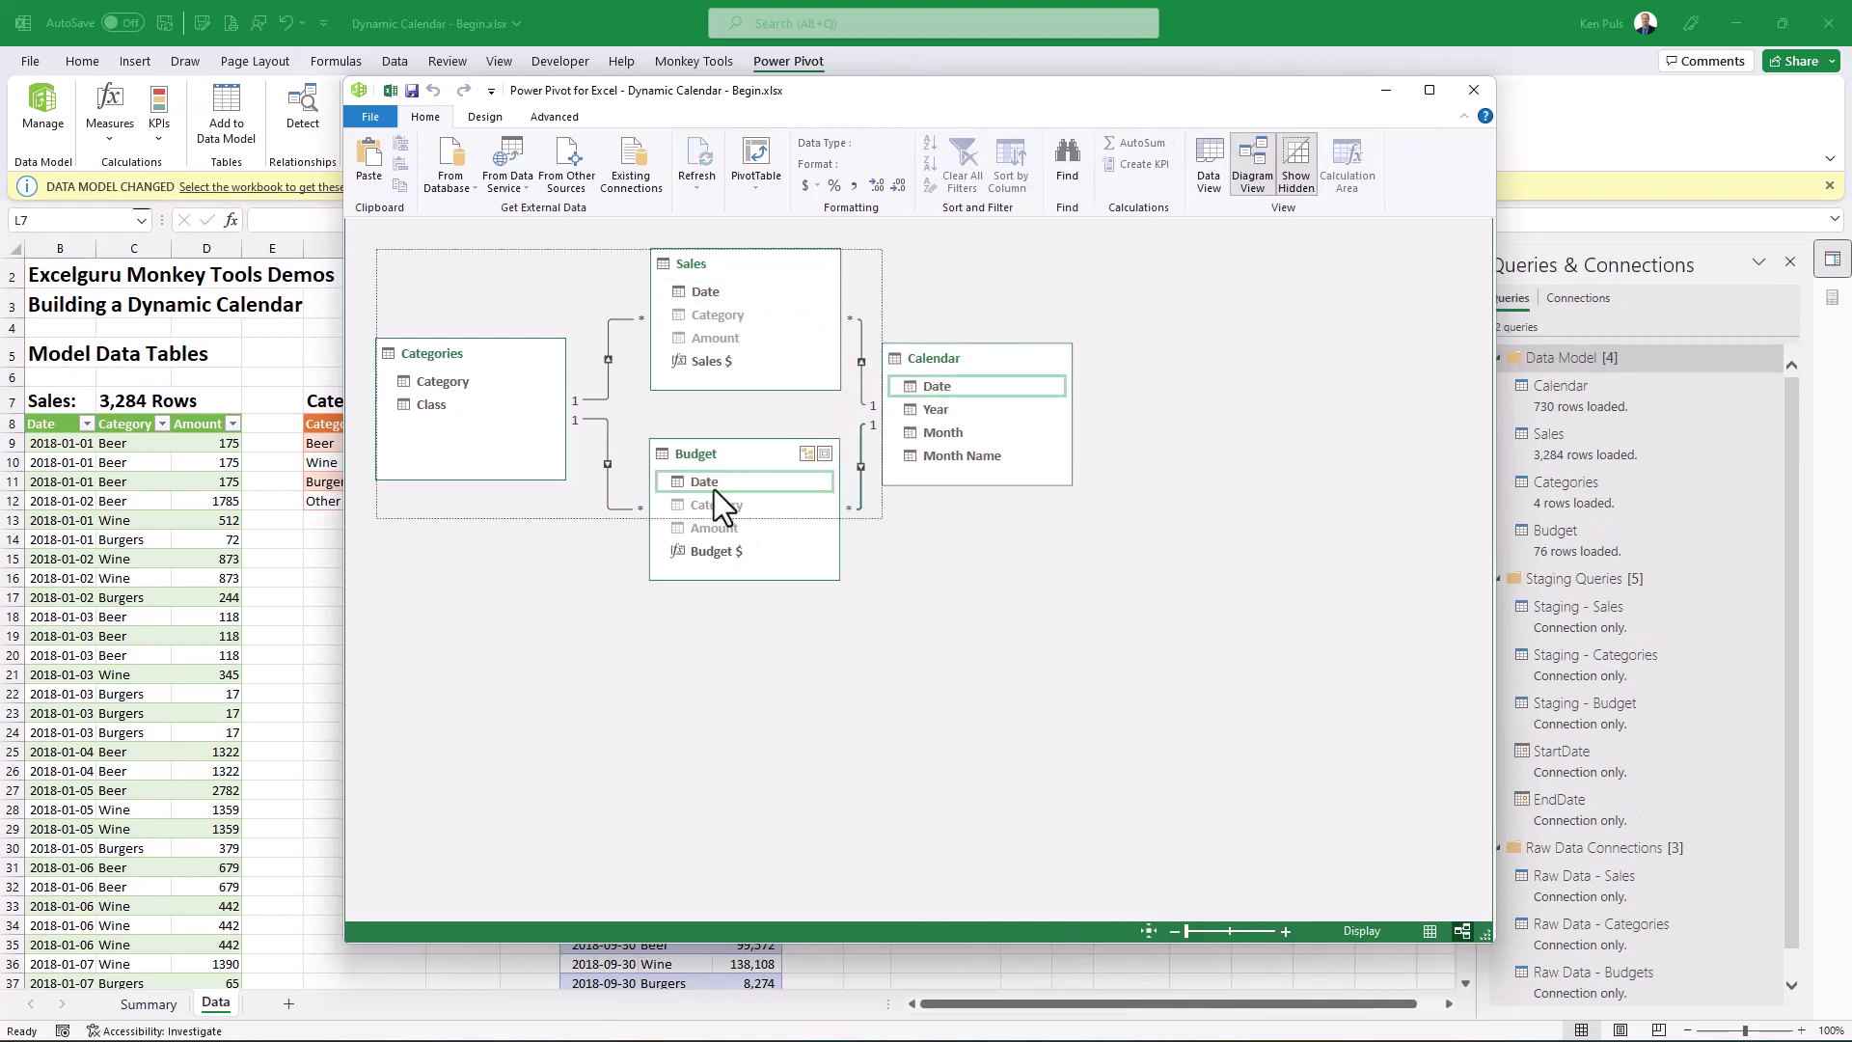
Hide the Date columns of the Budget and Sales tables from client tools
right_click(704, 482)
click(772, 583)
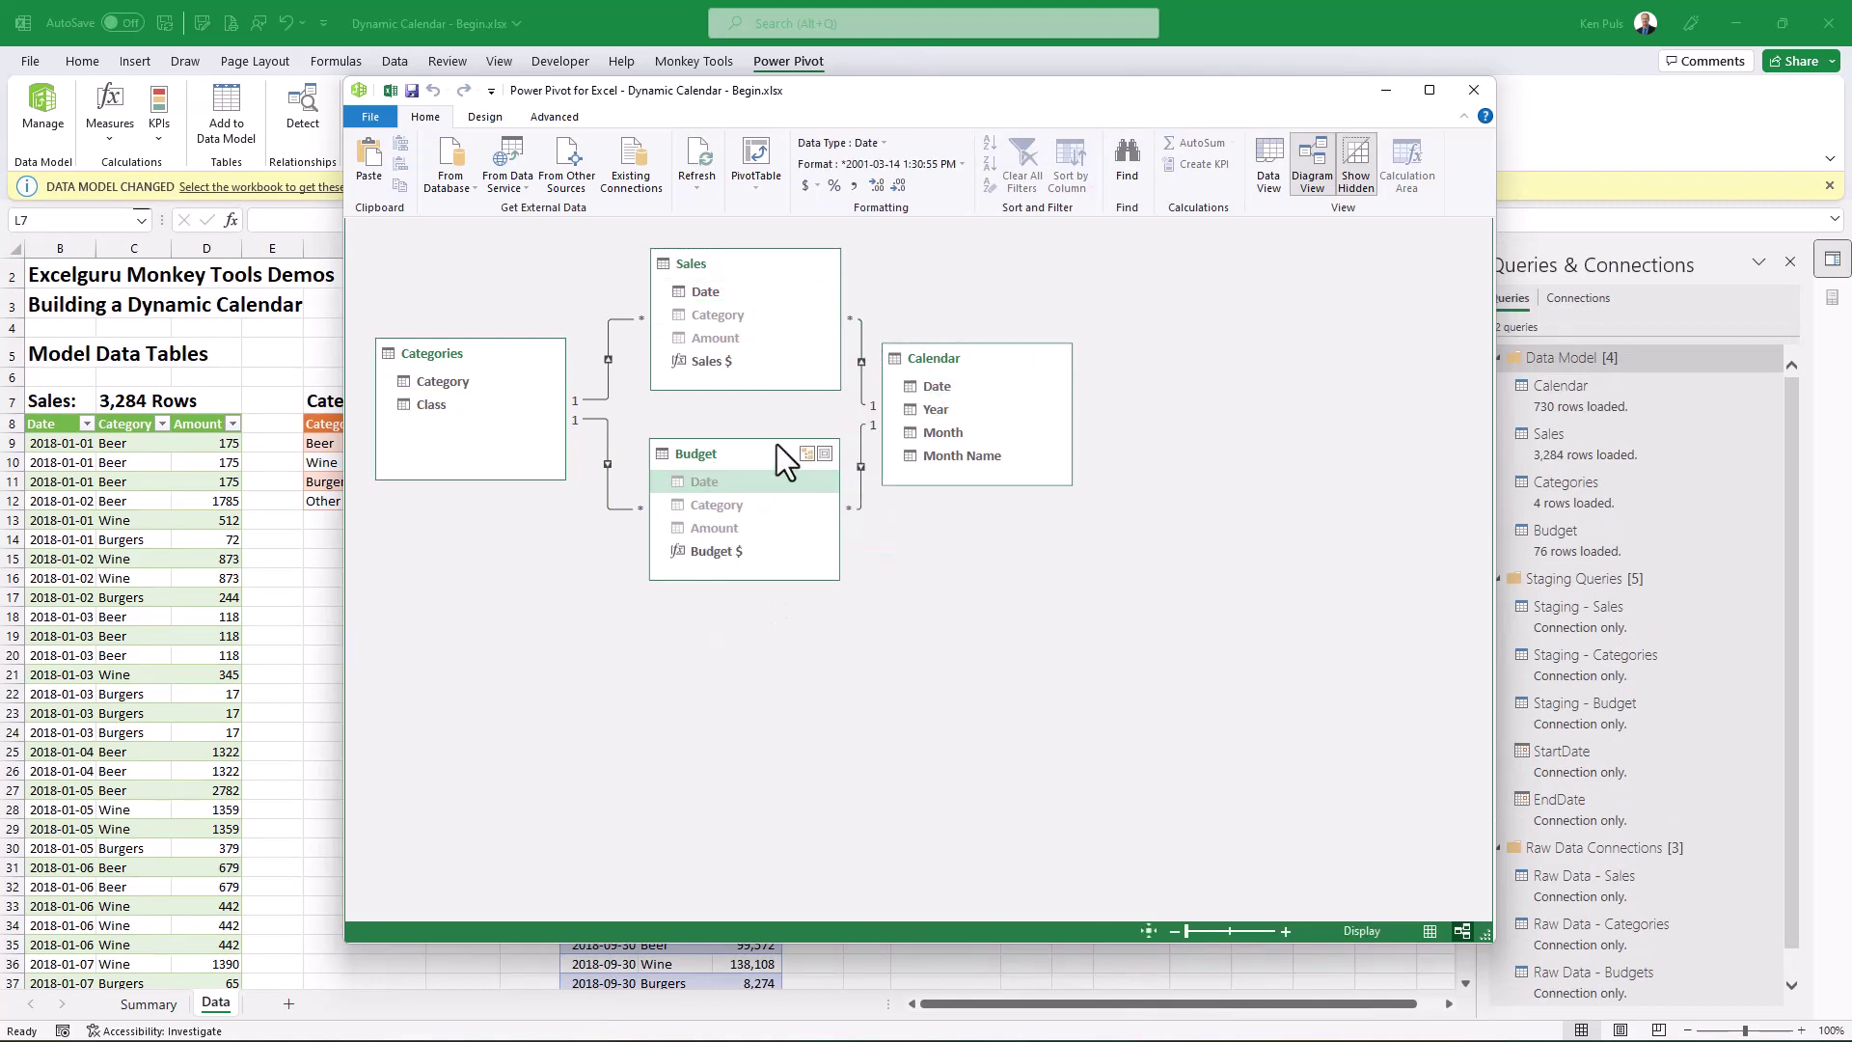
right_click(710, 290)
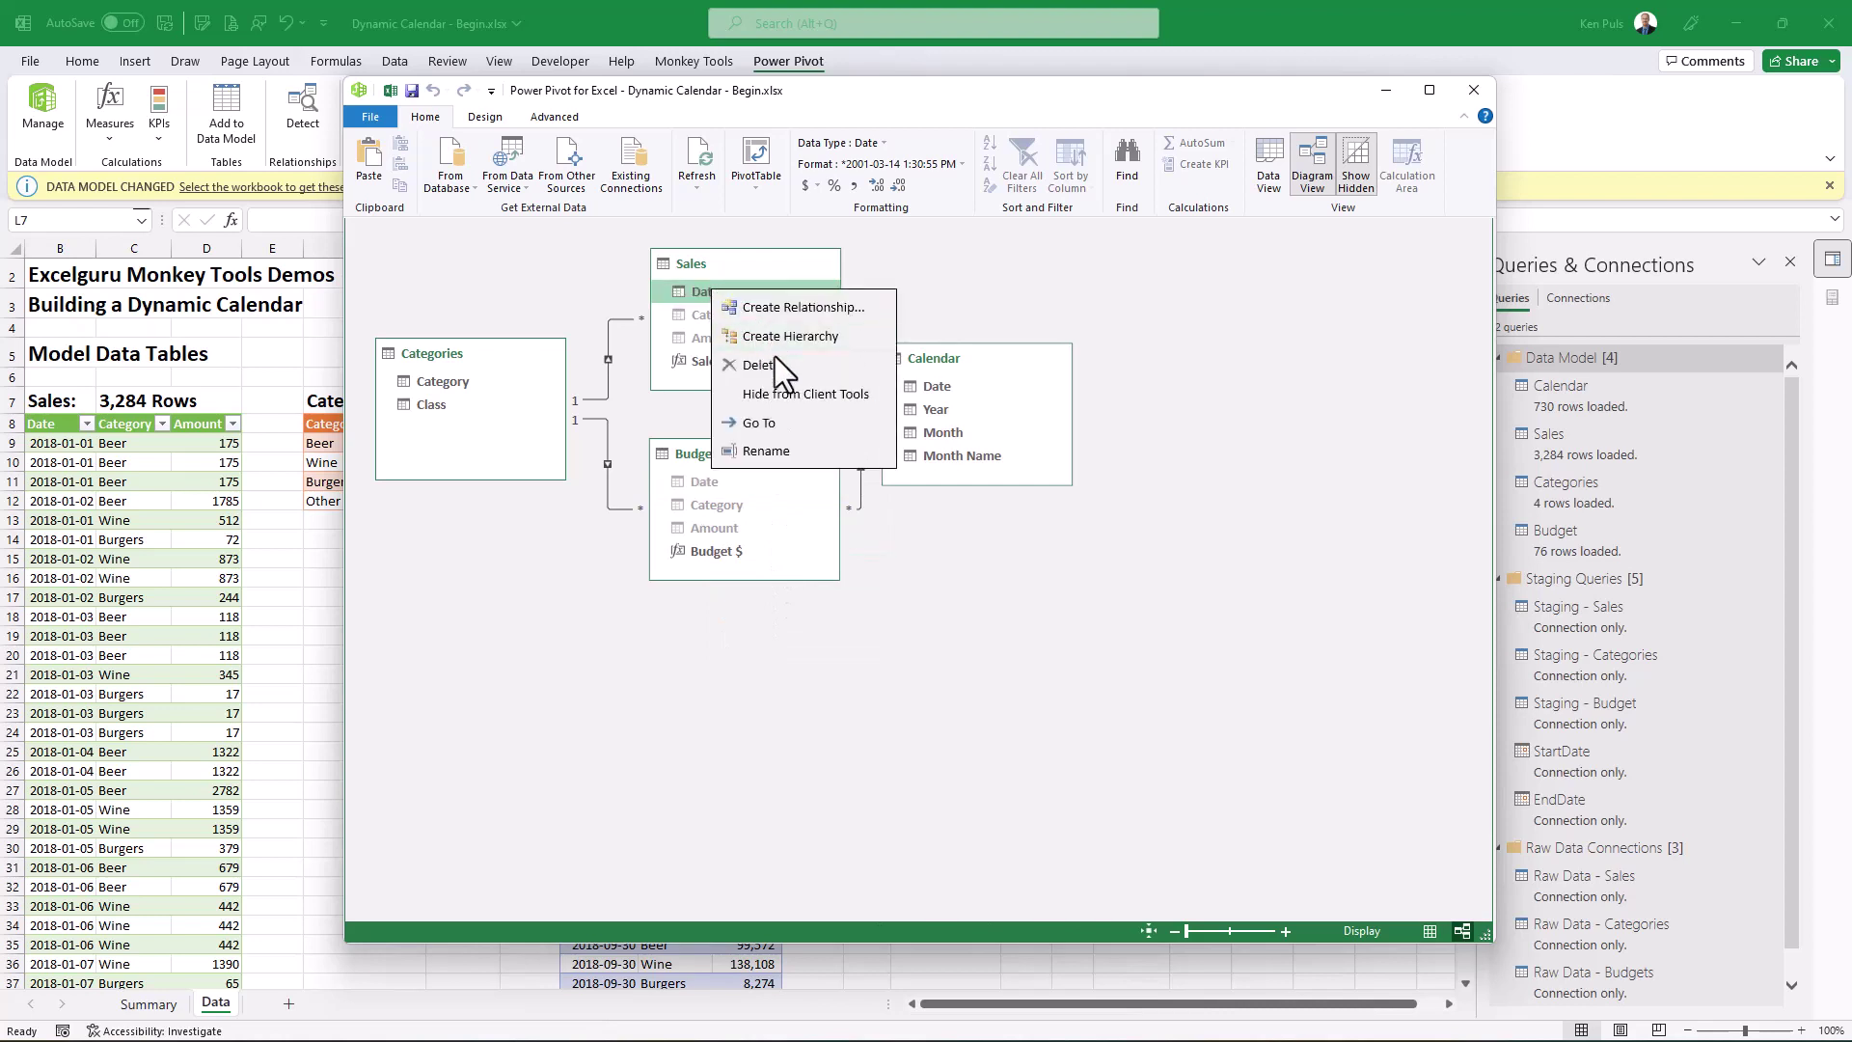
click(796, 386)
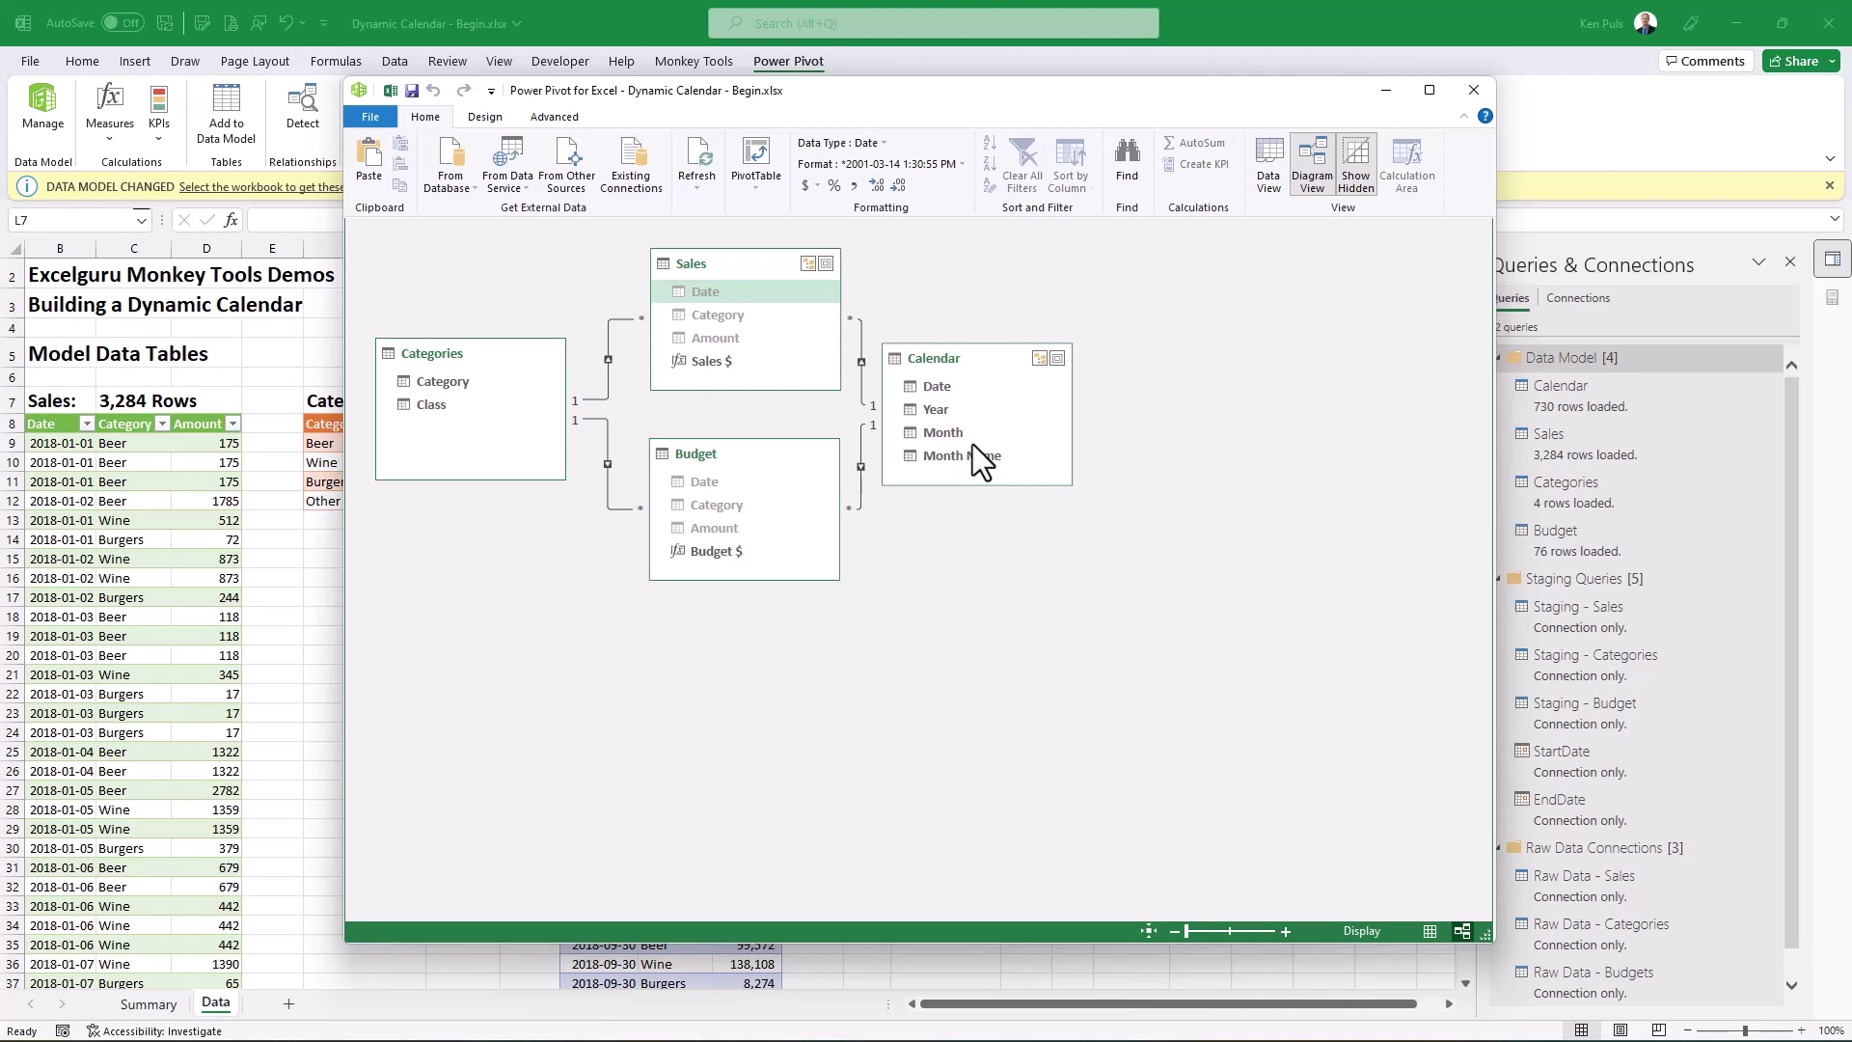
Sort the Calendar table's Month Name column by its Month column
click(1270, 162)
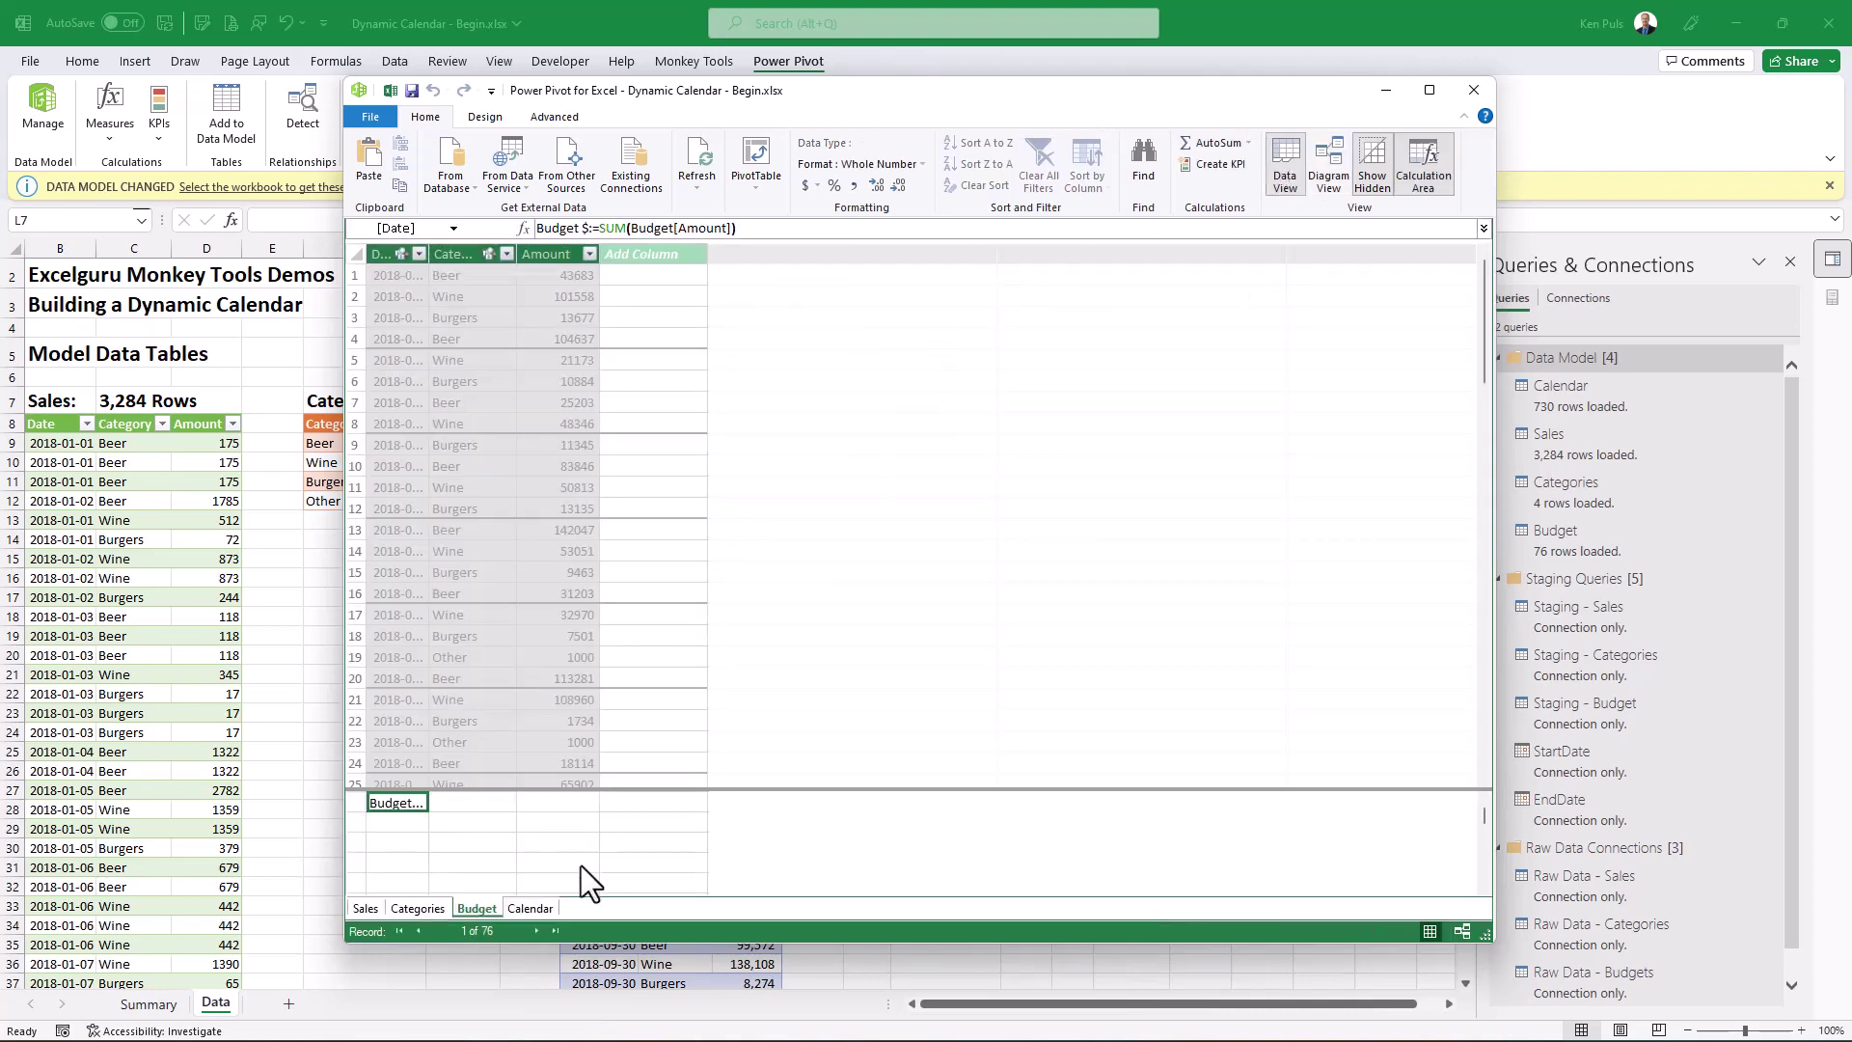
click(530, 908)
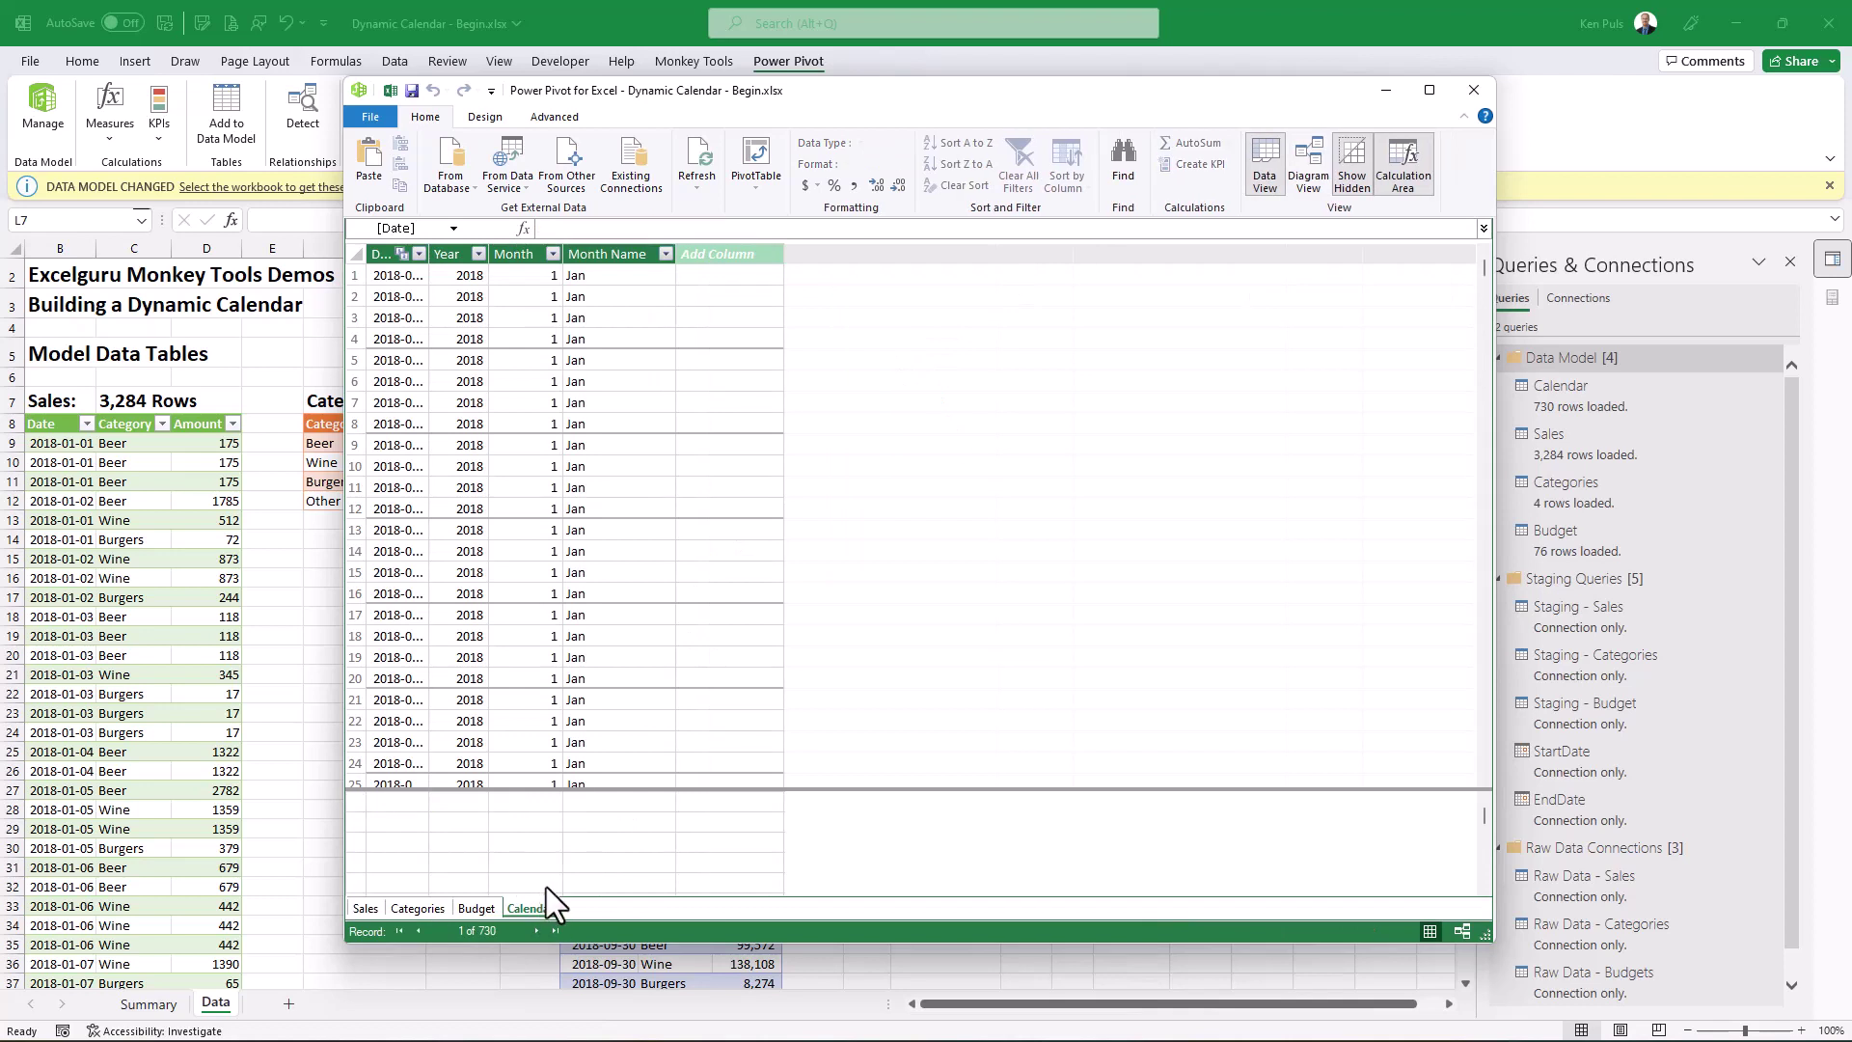
click(630, 249)
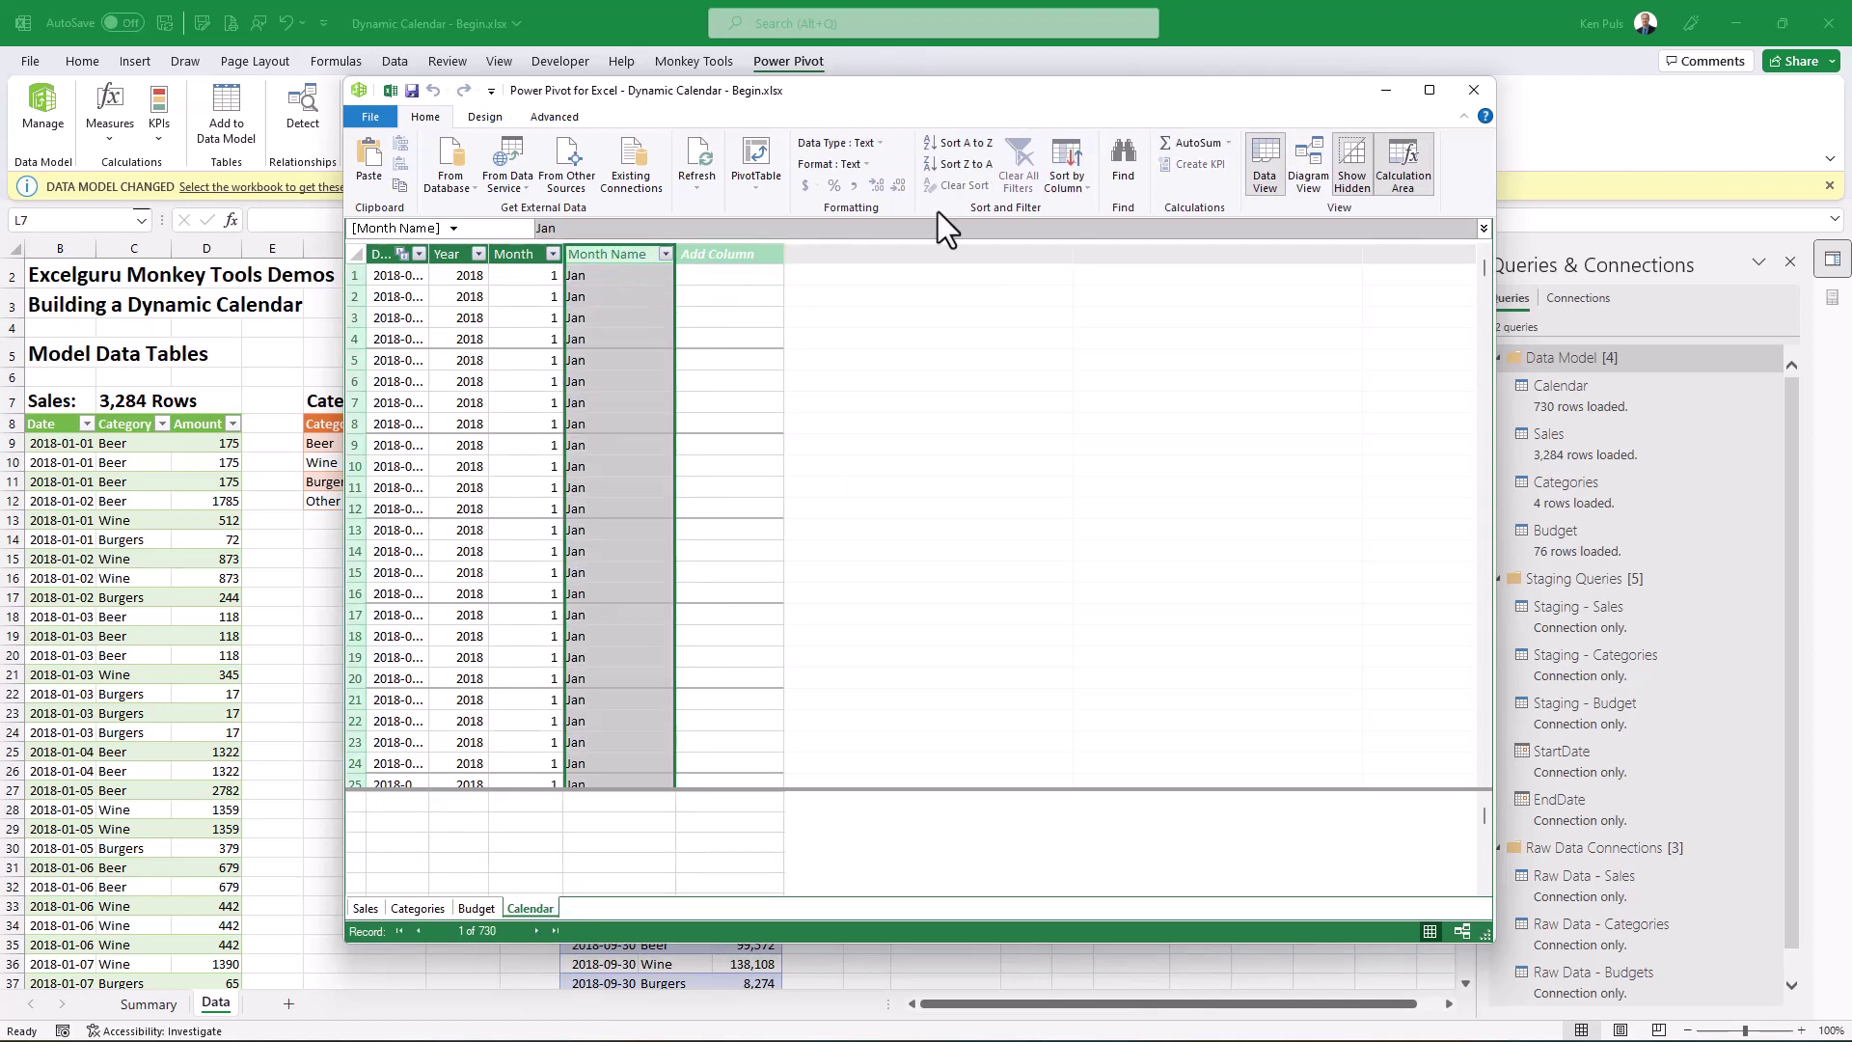
click(1079, 183)
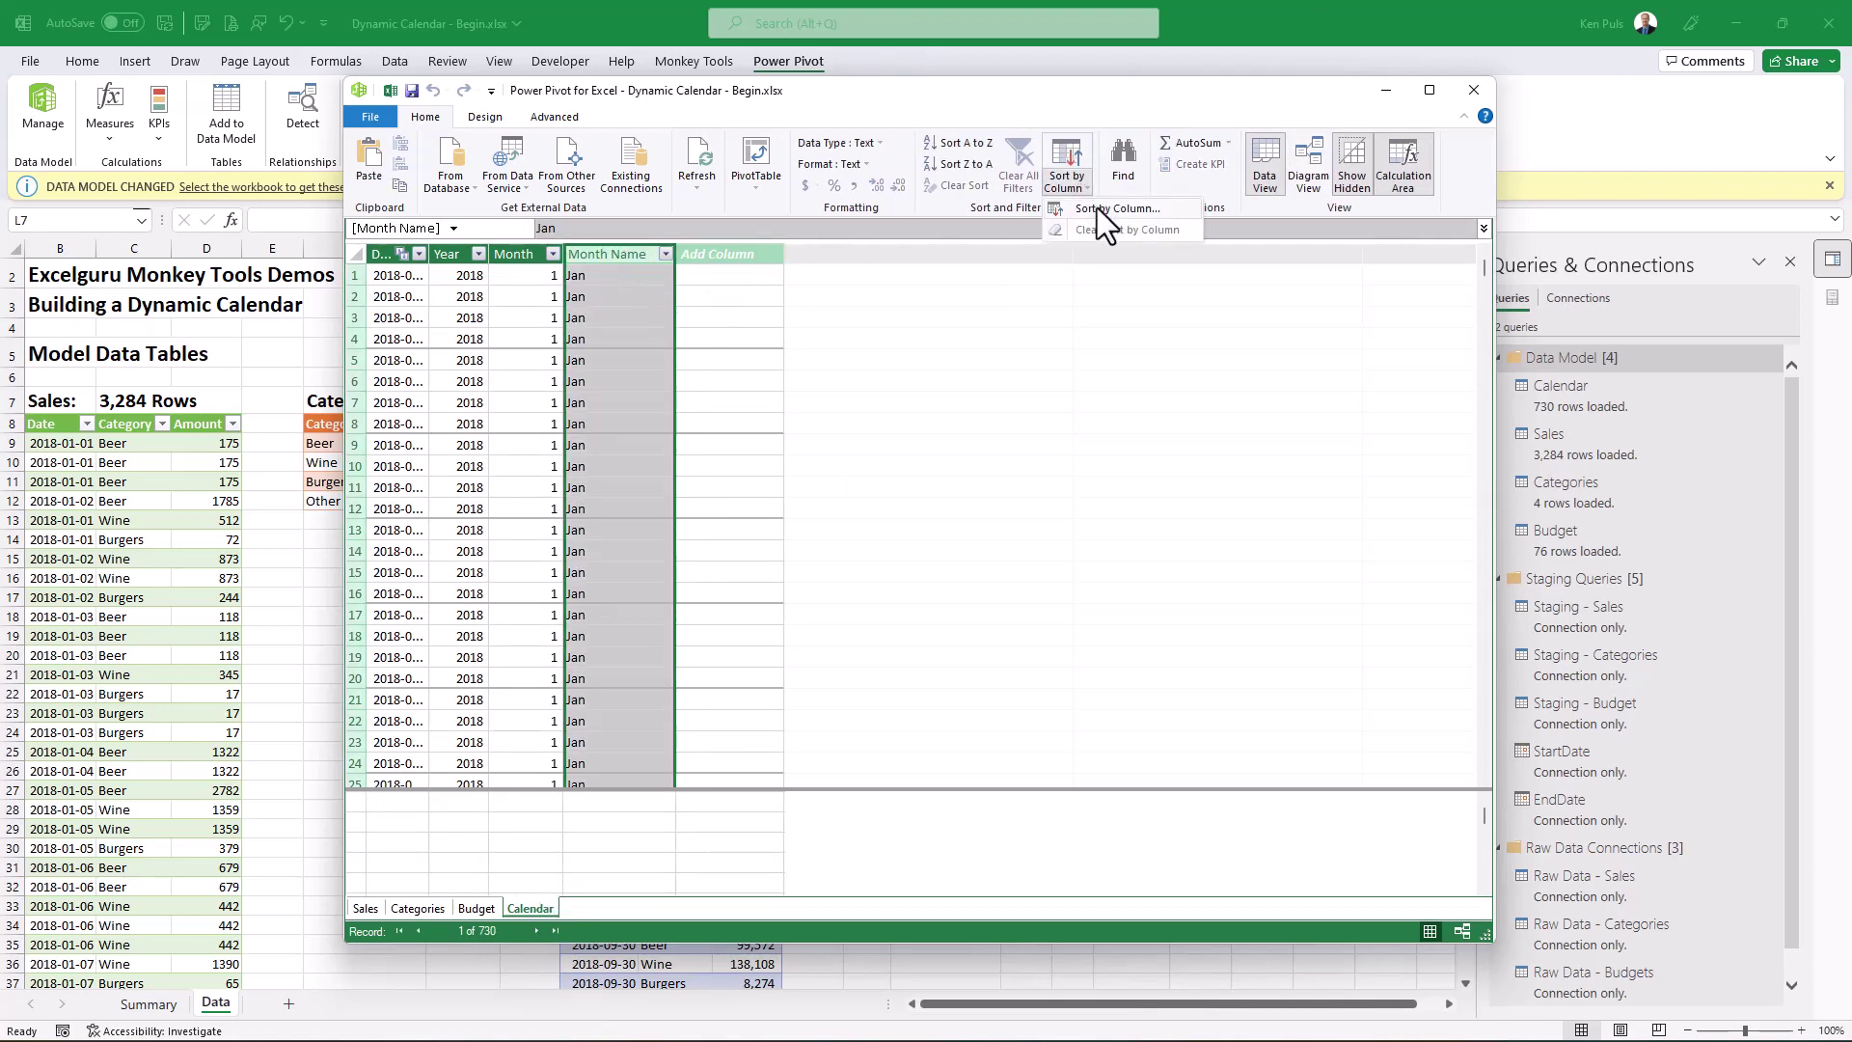
click(1097, 206)
click(1152, 557)
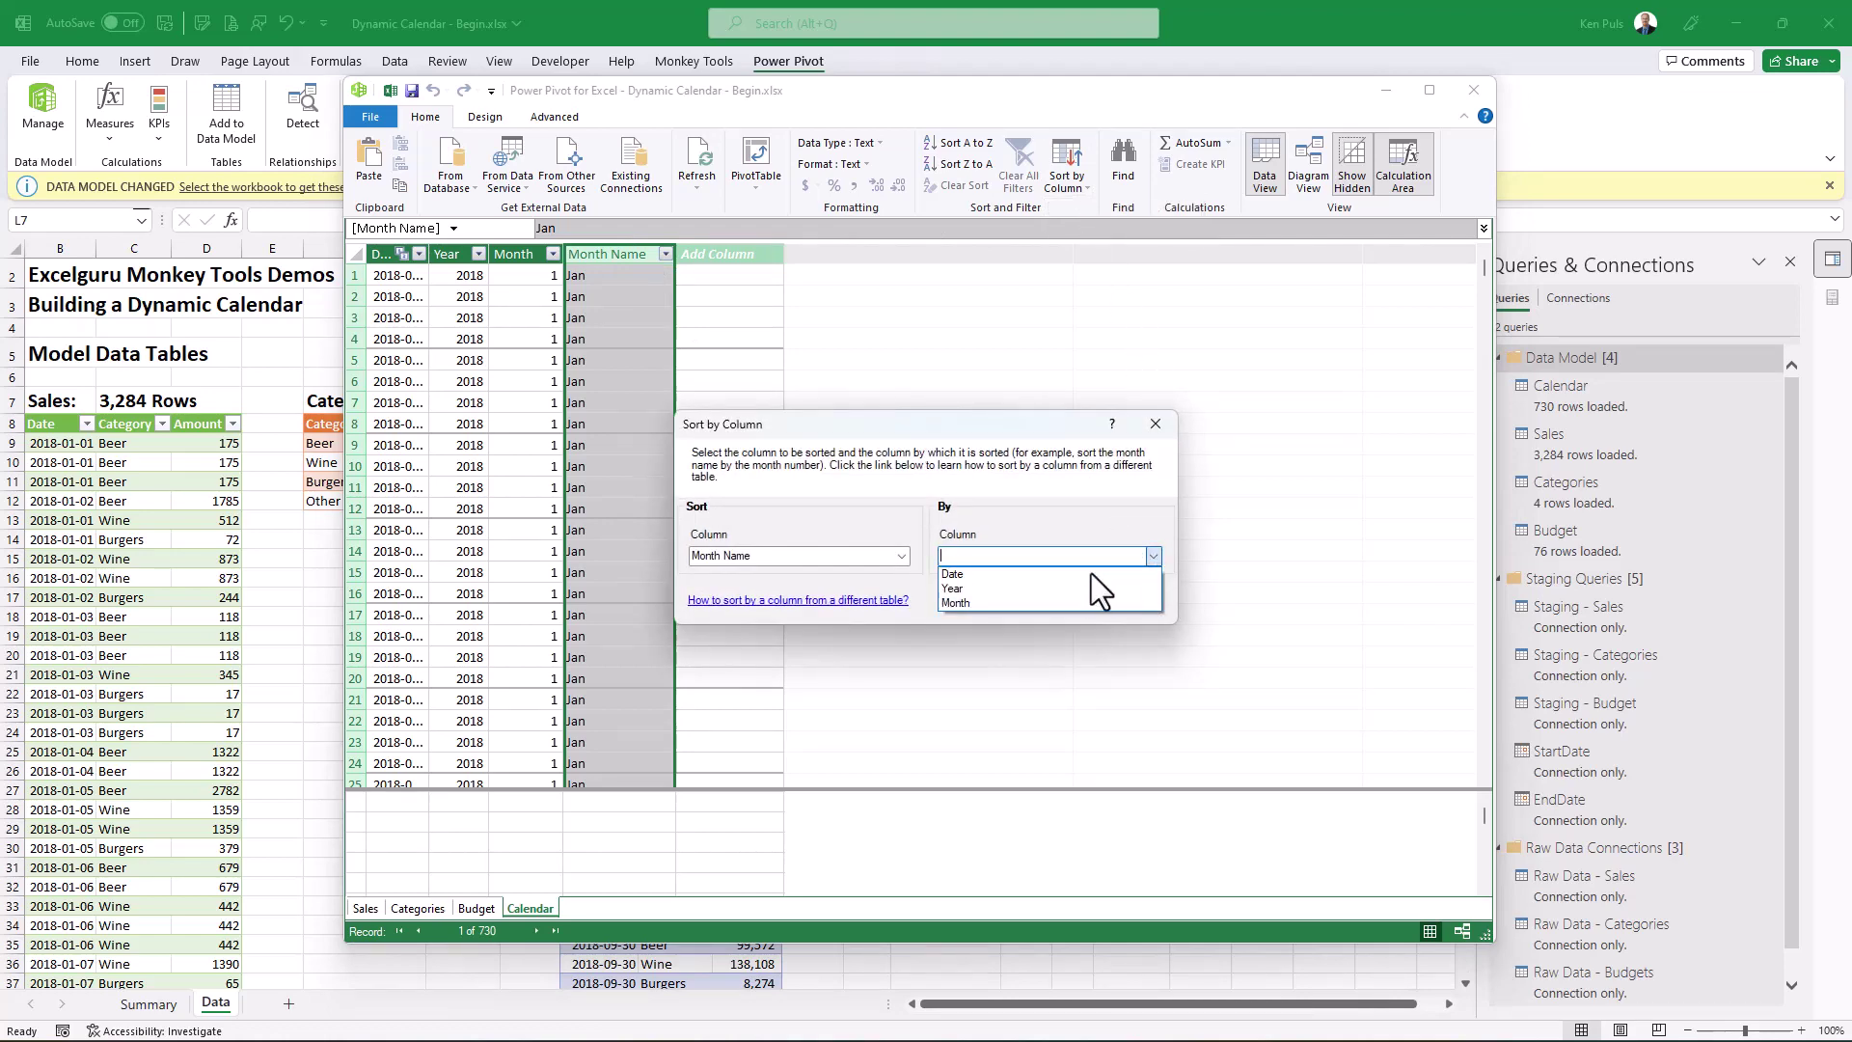
click(983, 603)
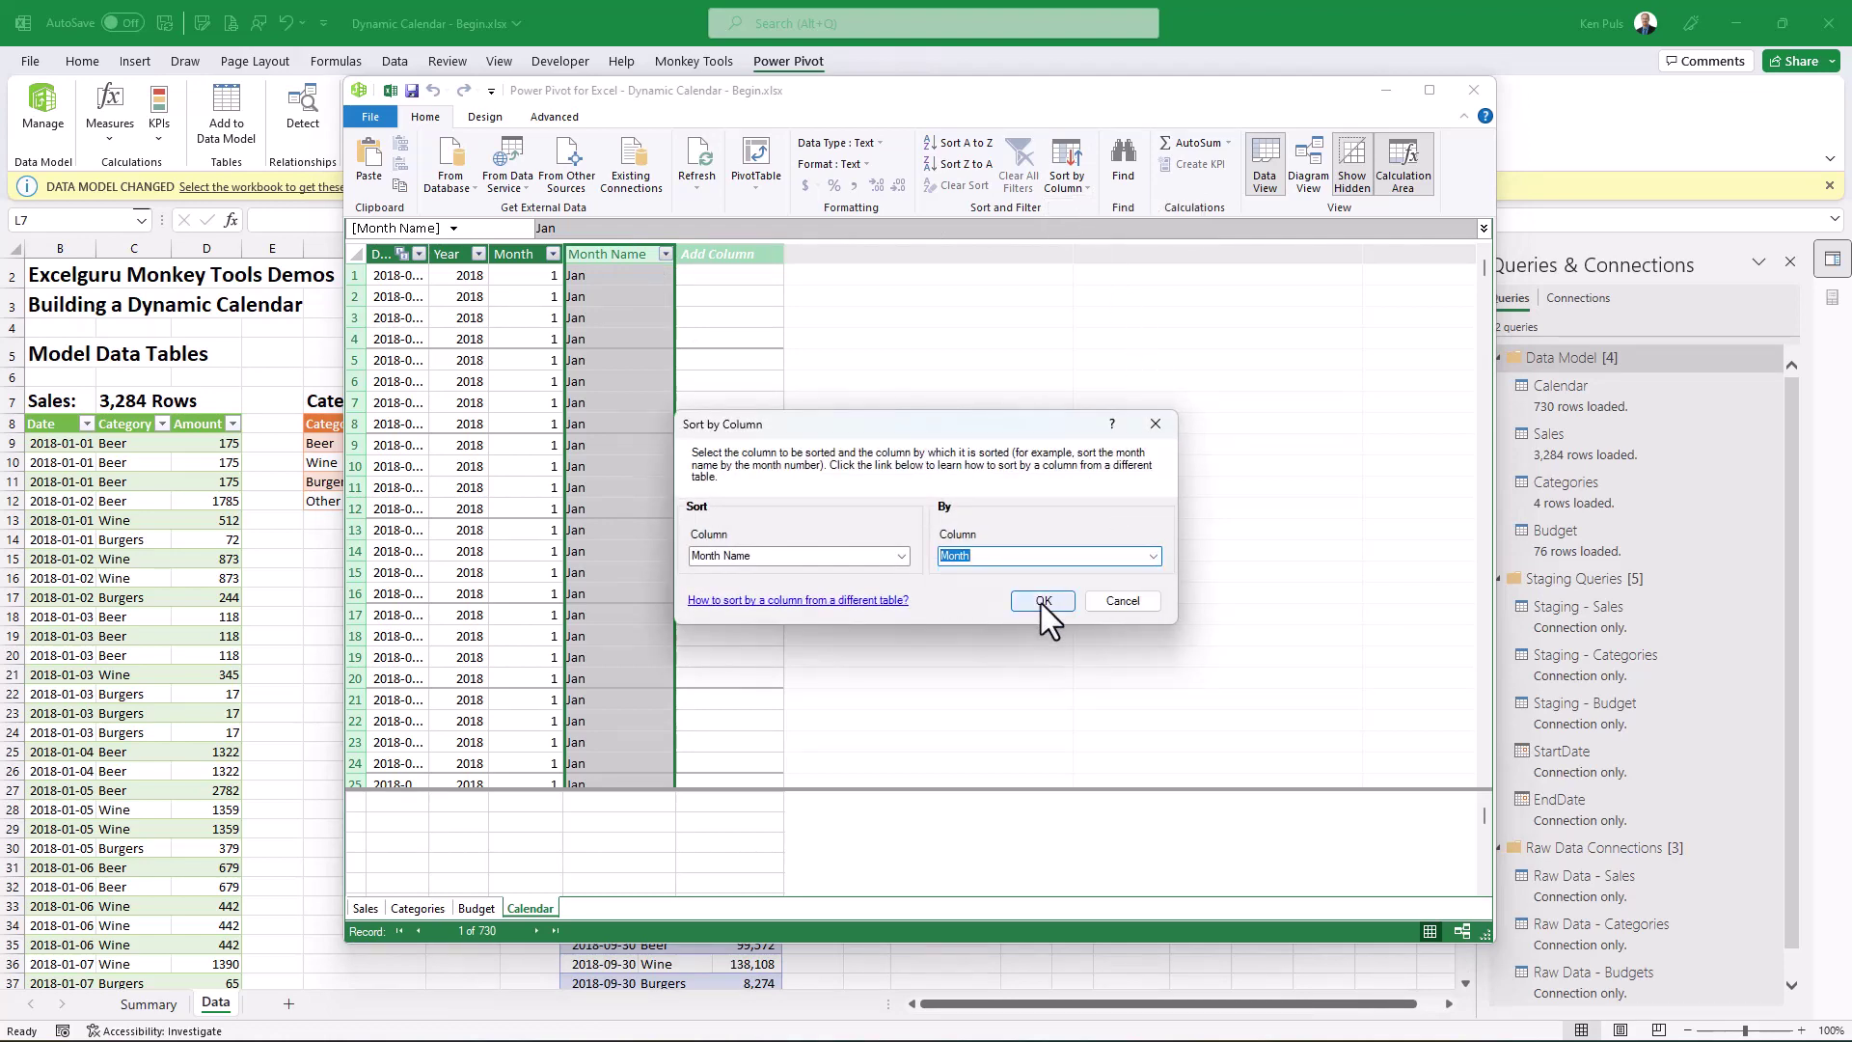
click(1039, 604)
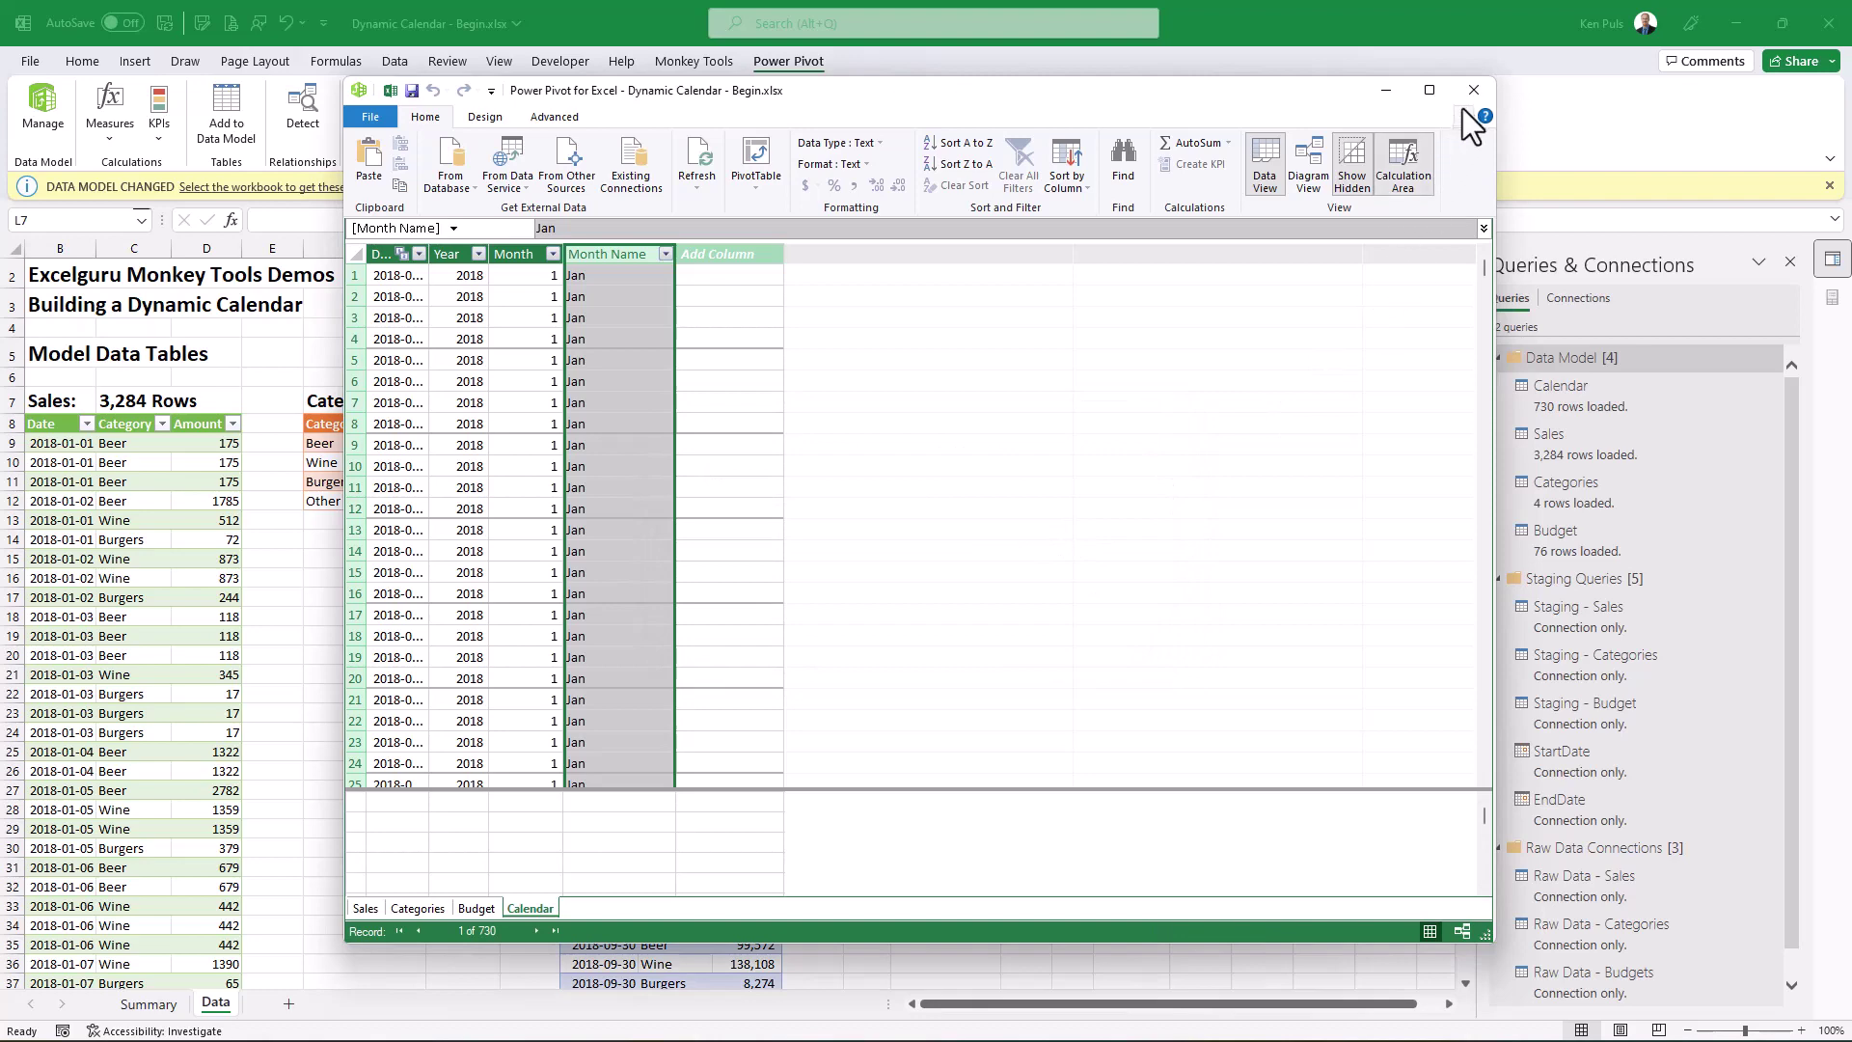
Close the Power Pivot window and add Calendar's Month Name field to the PivotTable's rows
click(1472, 90)
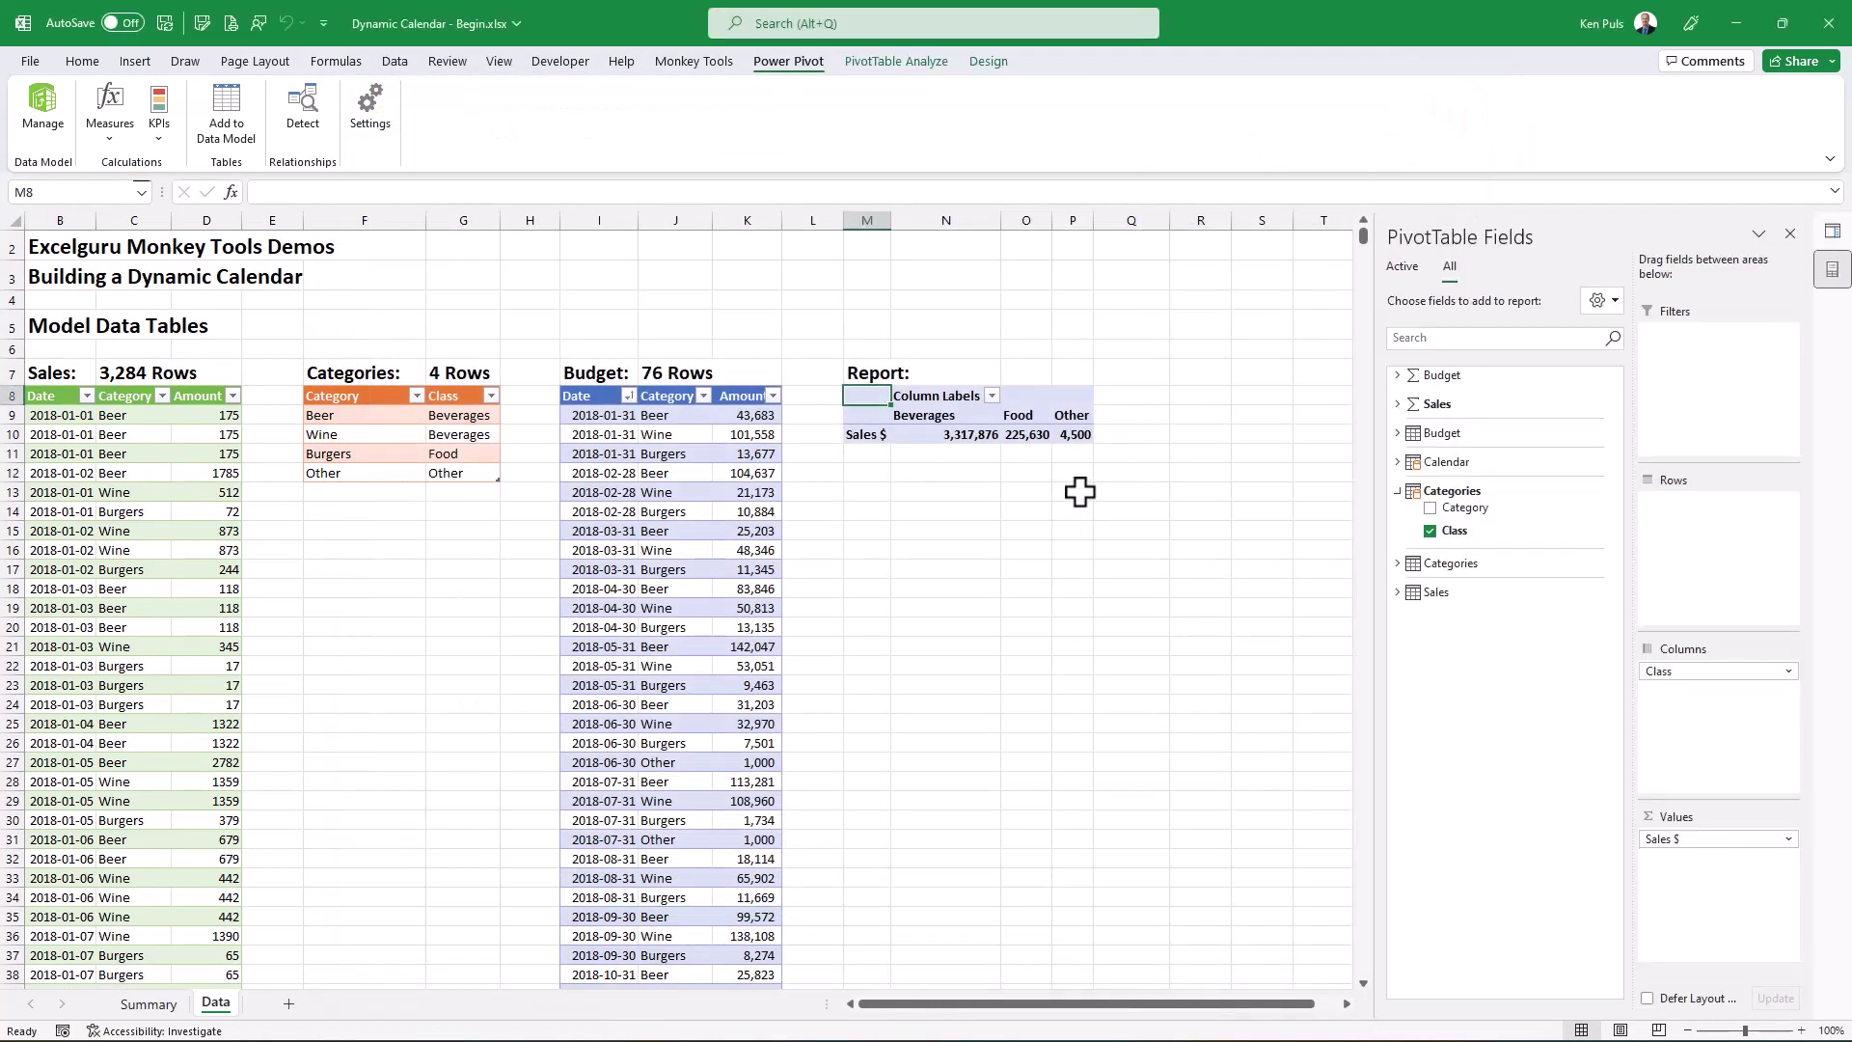
click(1399, 461)
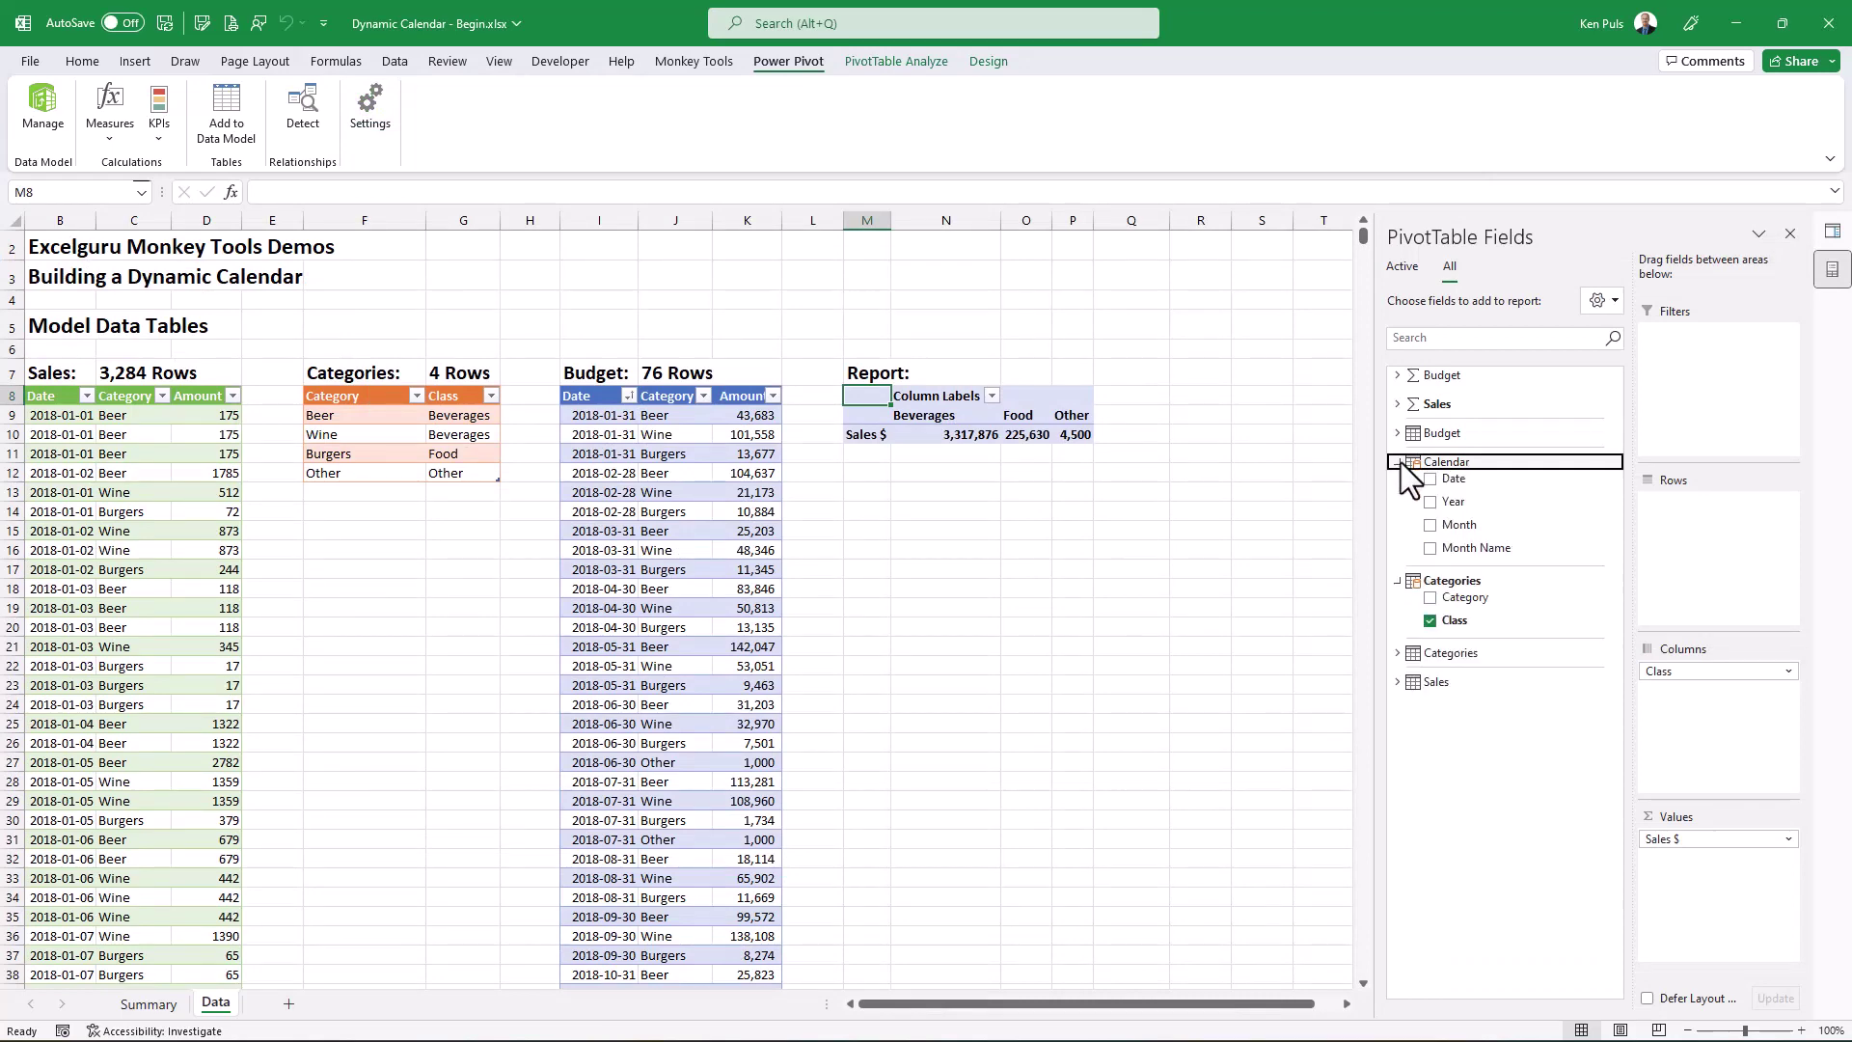
drag(1466, 548, 1717, 560)
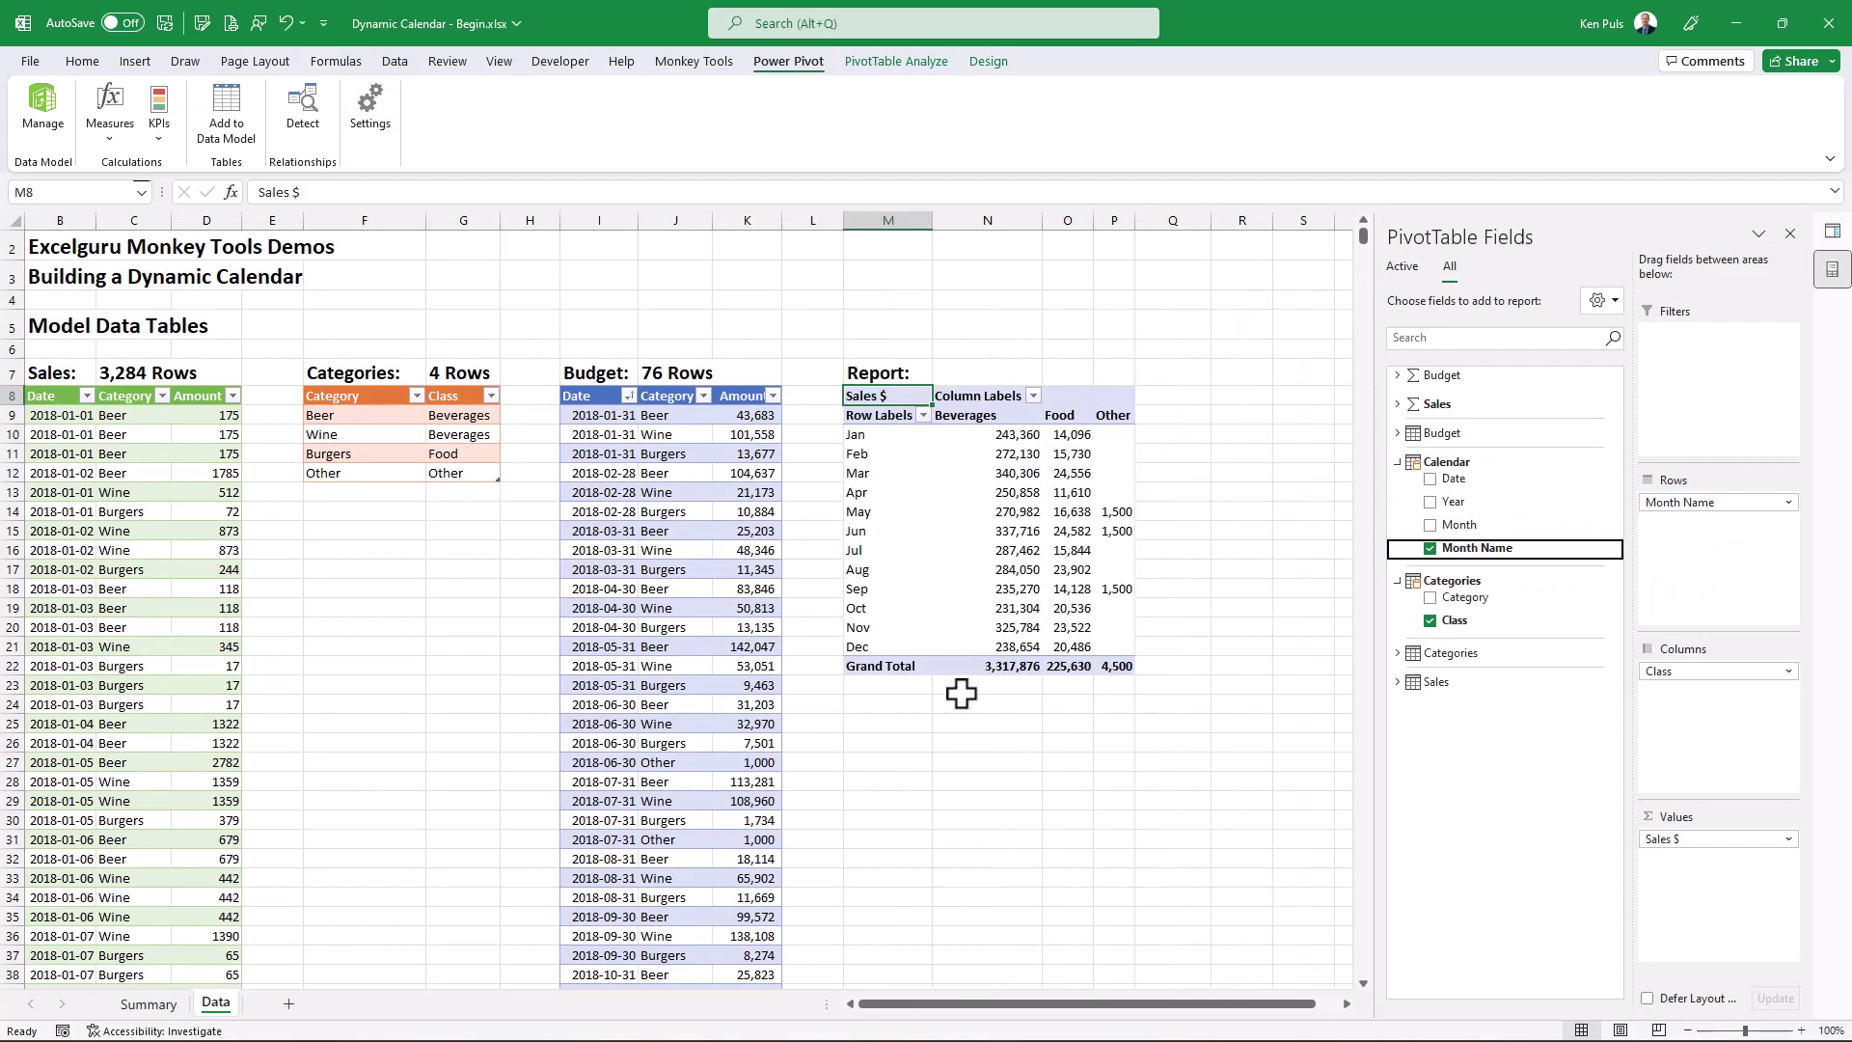
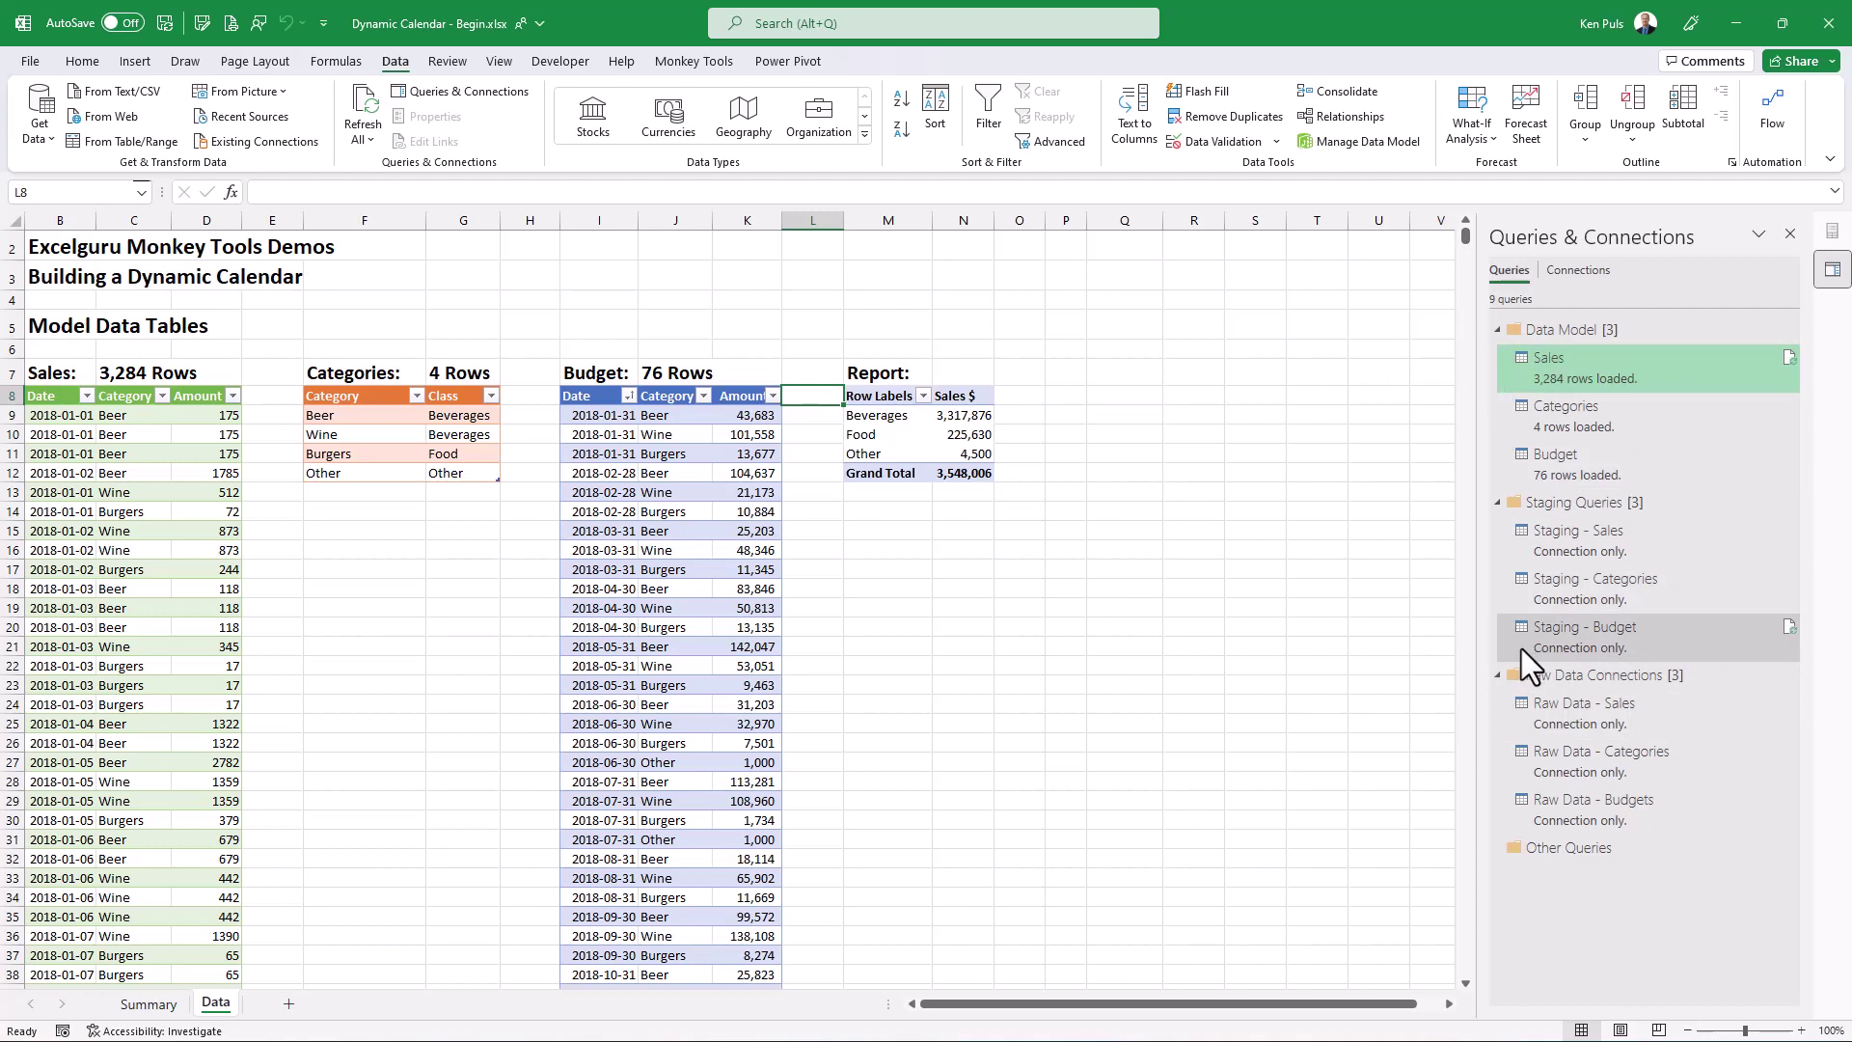
Examine the data model's tables and relationships in the Power Pivot diagram, and return to the worksheet
click(800, 60)
click(44, 108)
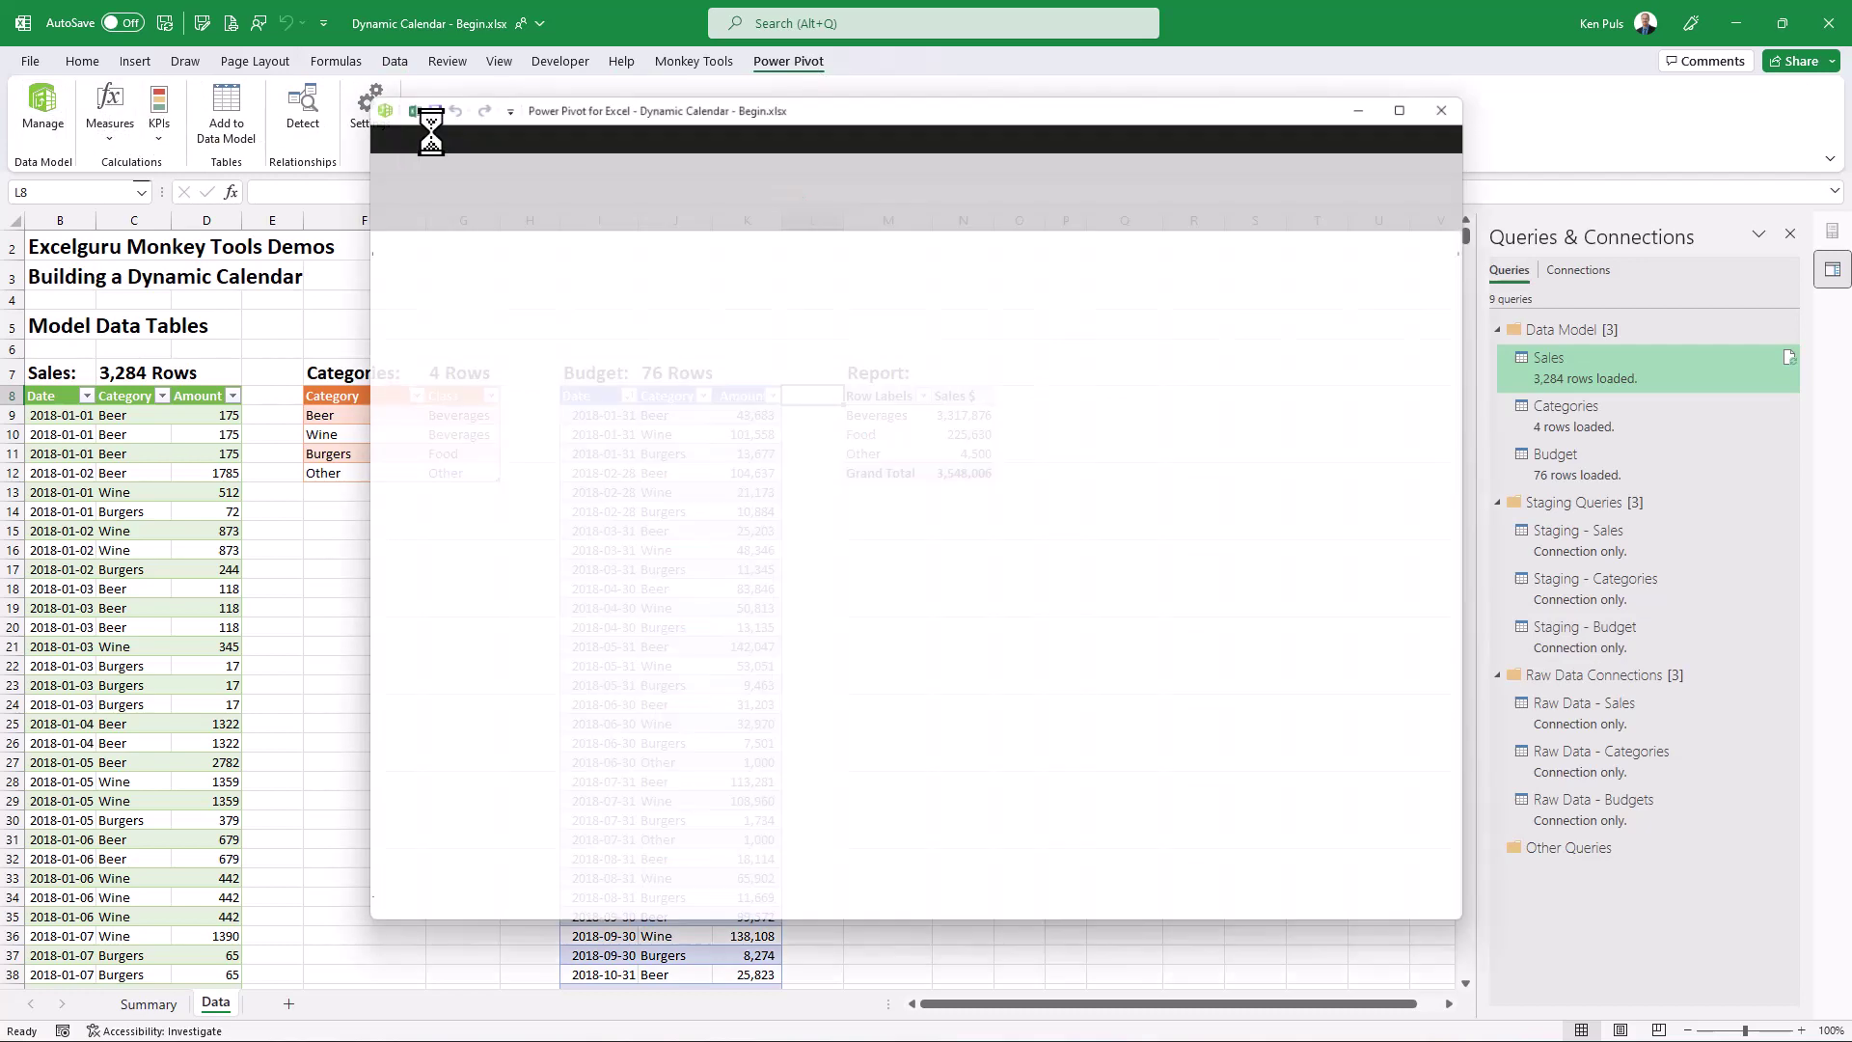
click(1326, 164)
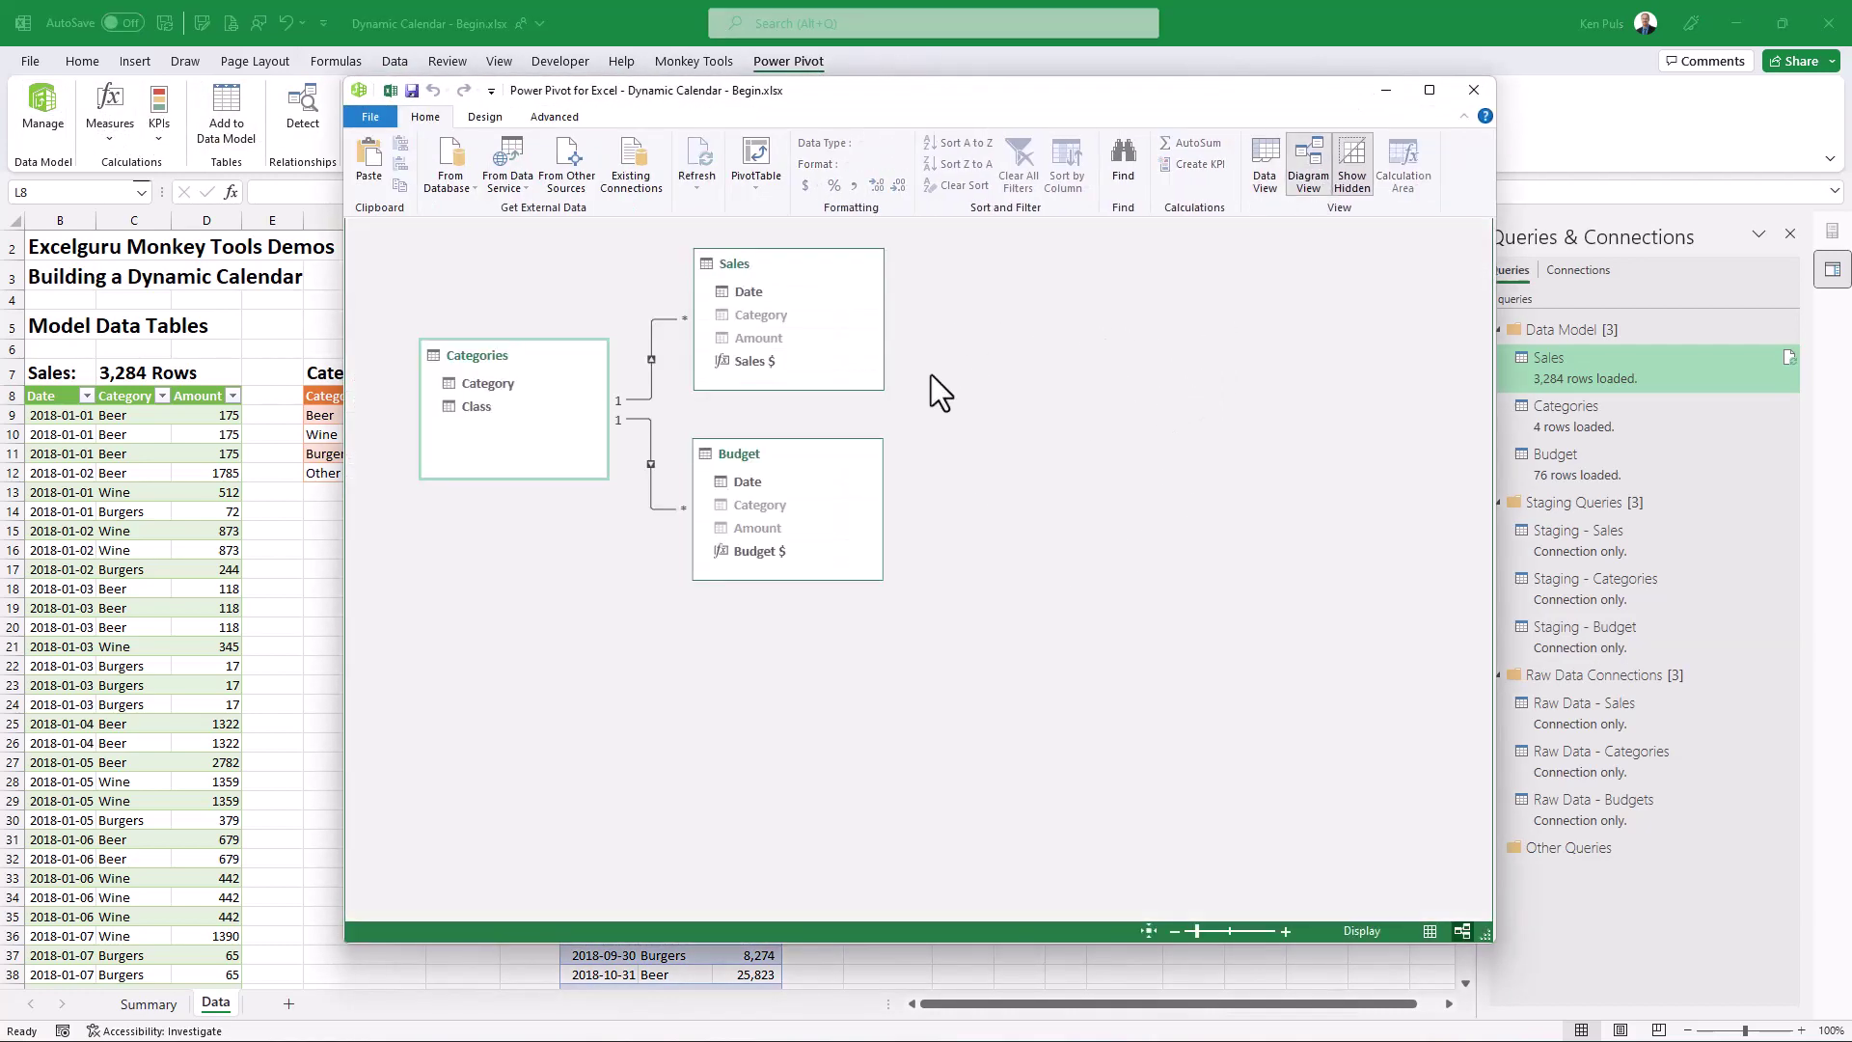
click(1474, 89)
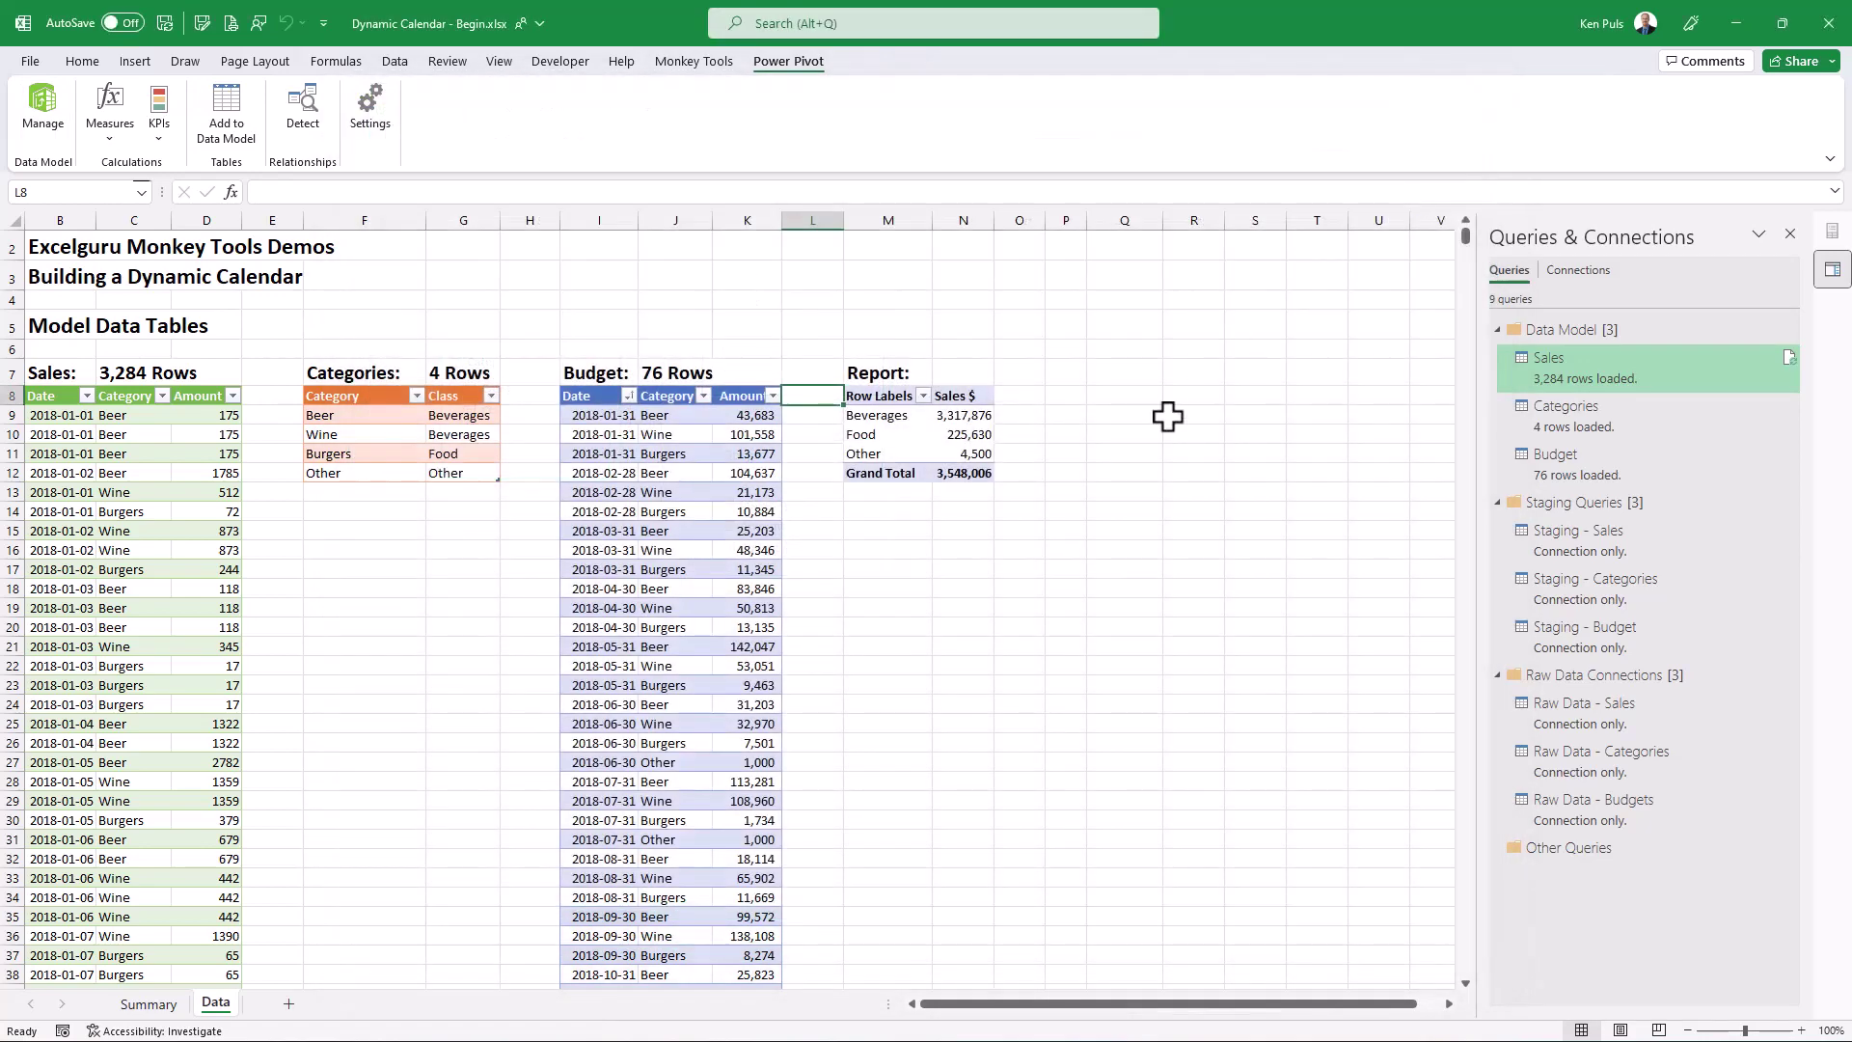
Move the Class field from the PivotTable's rows to its columns
click(878, 415)
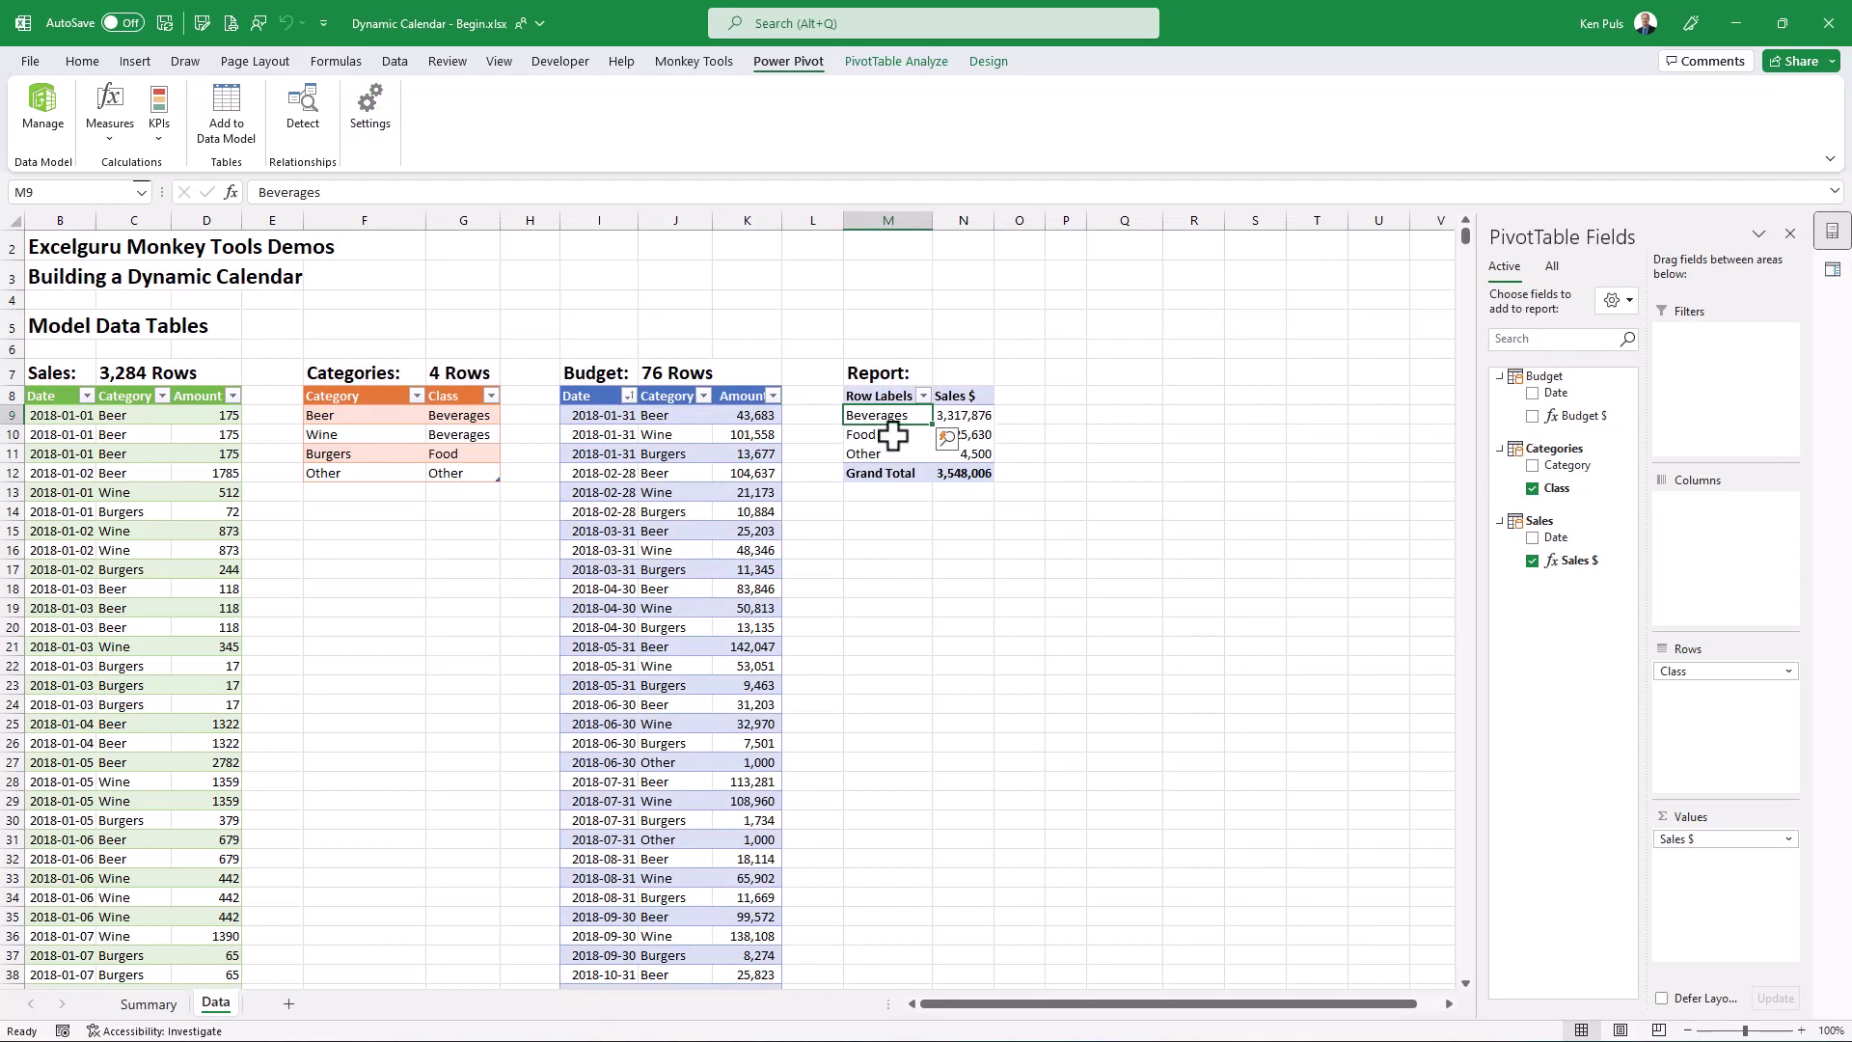
drag(1675, 676, 1703, 536)
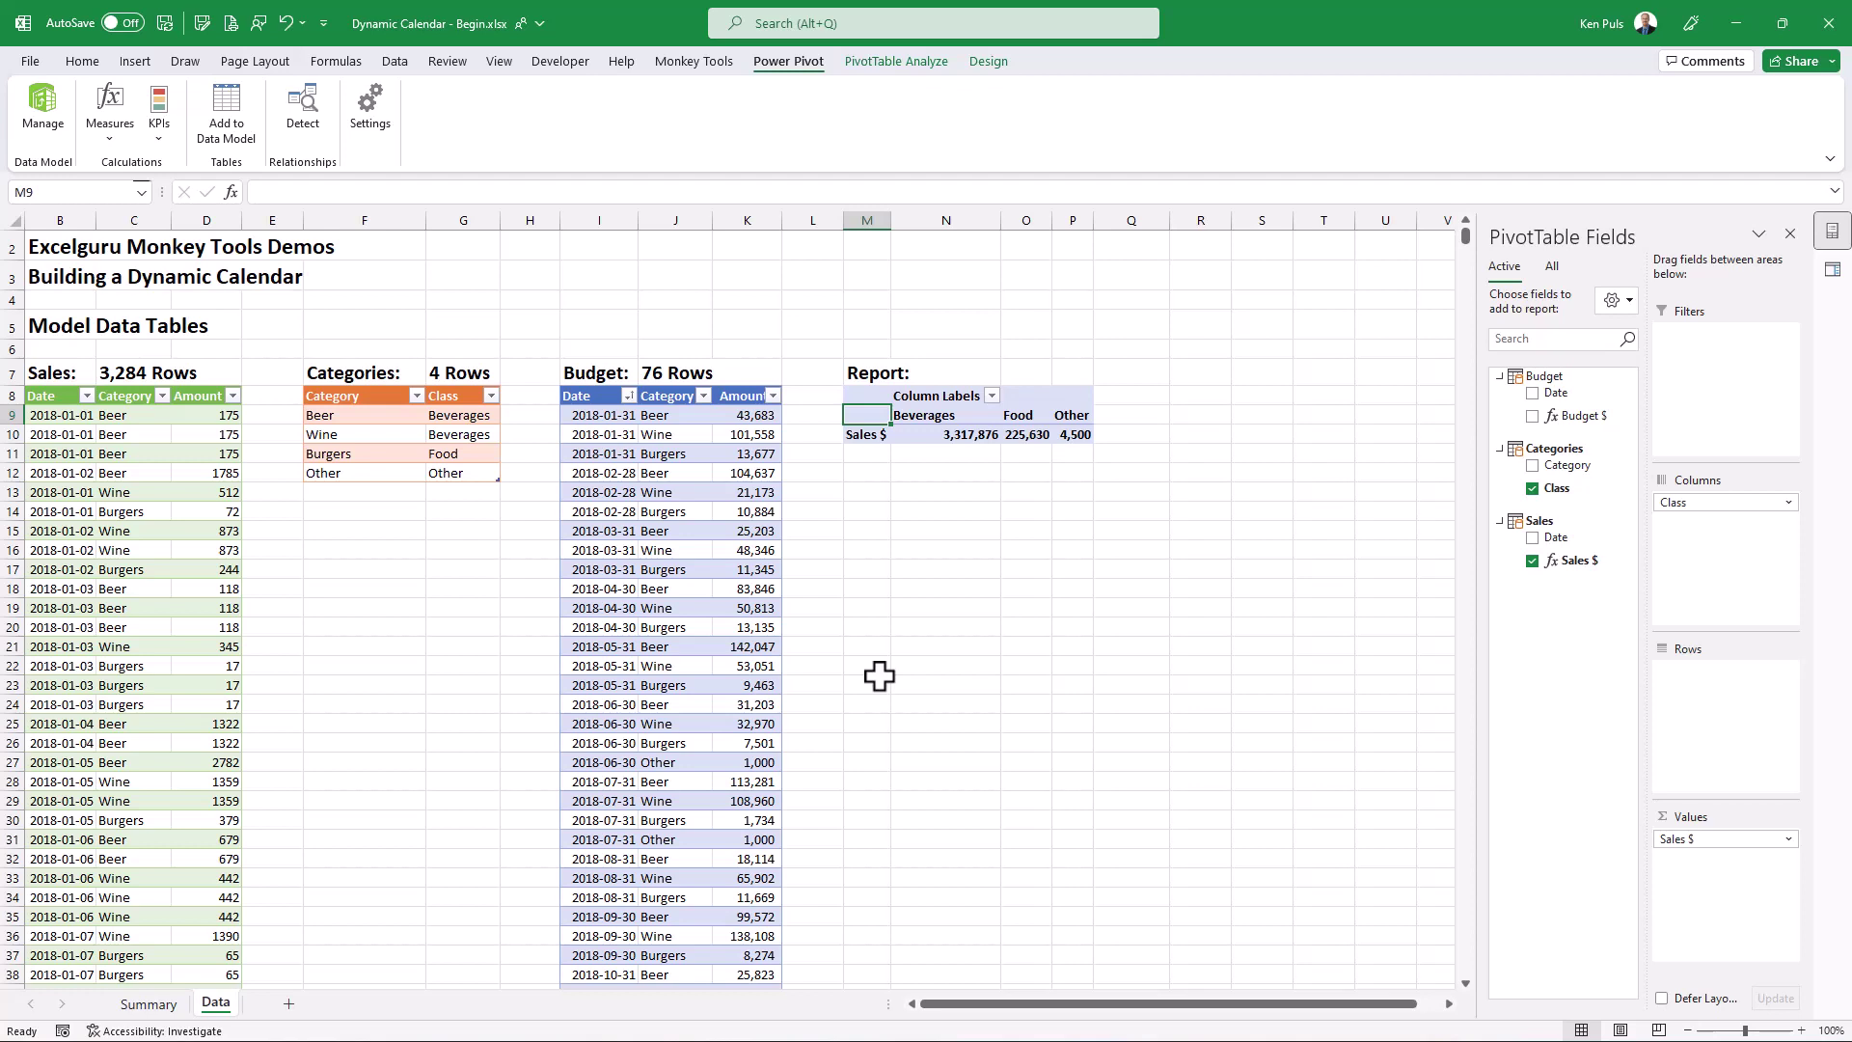
Start Calendar Monkey from Monkey Tools and choose 12 Month as the calendar type
click(679, 65)
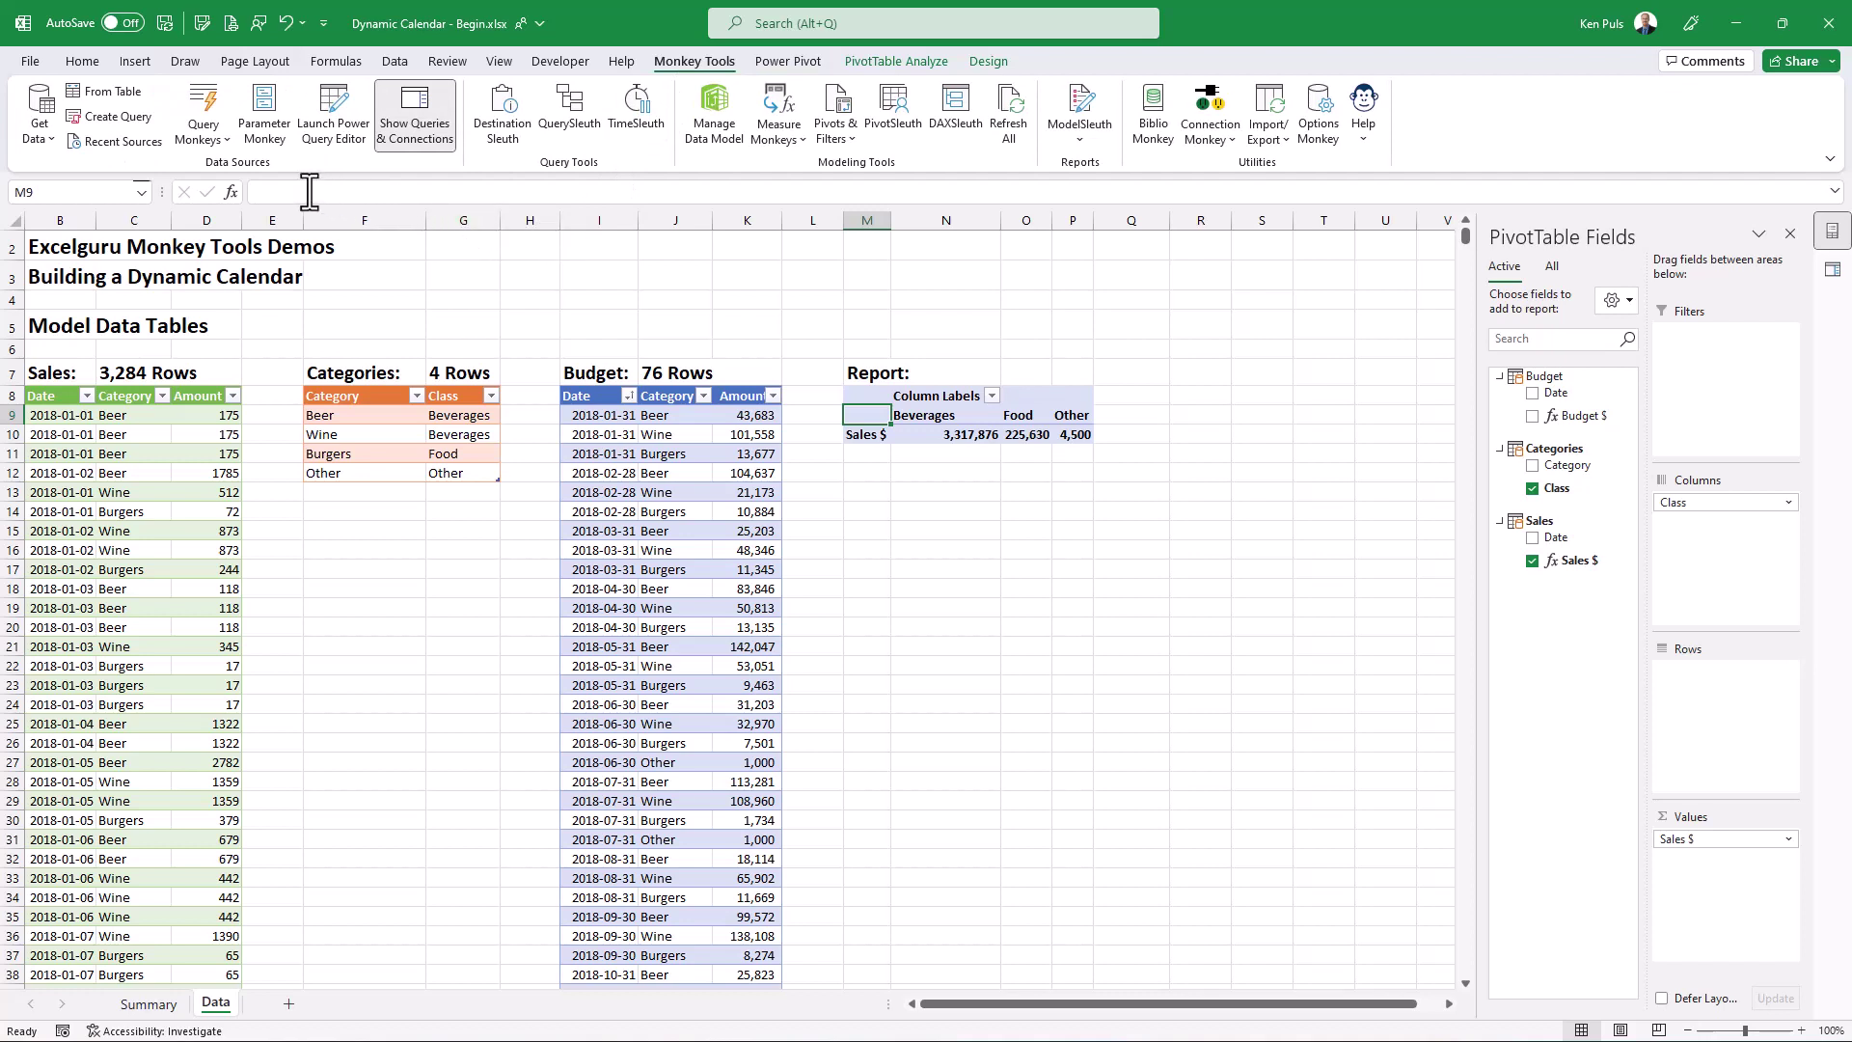
click(214, 141)
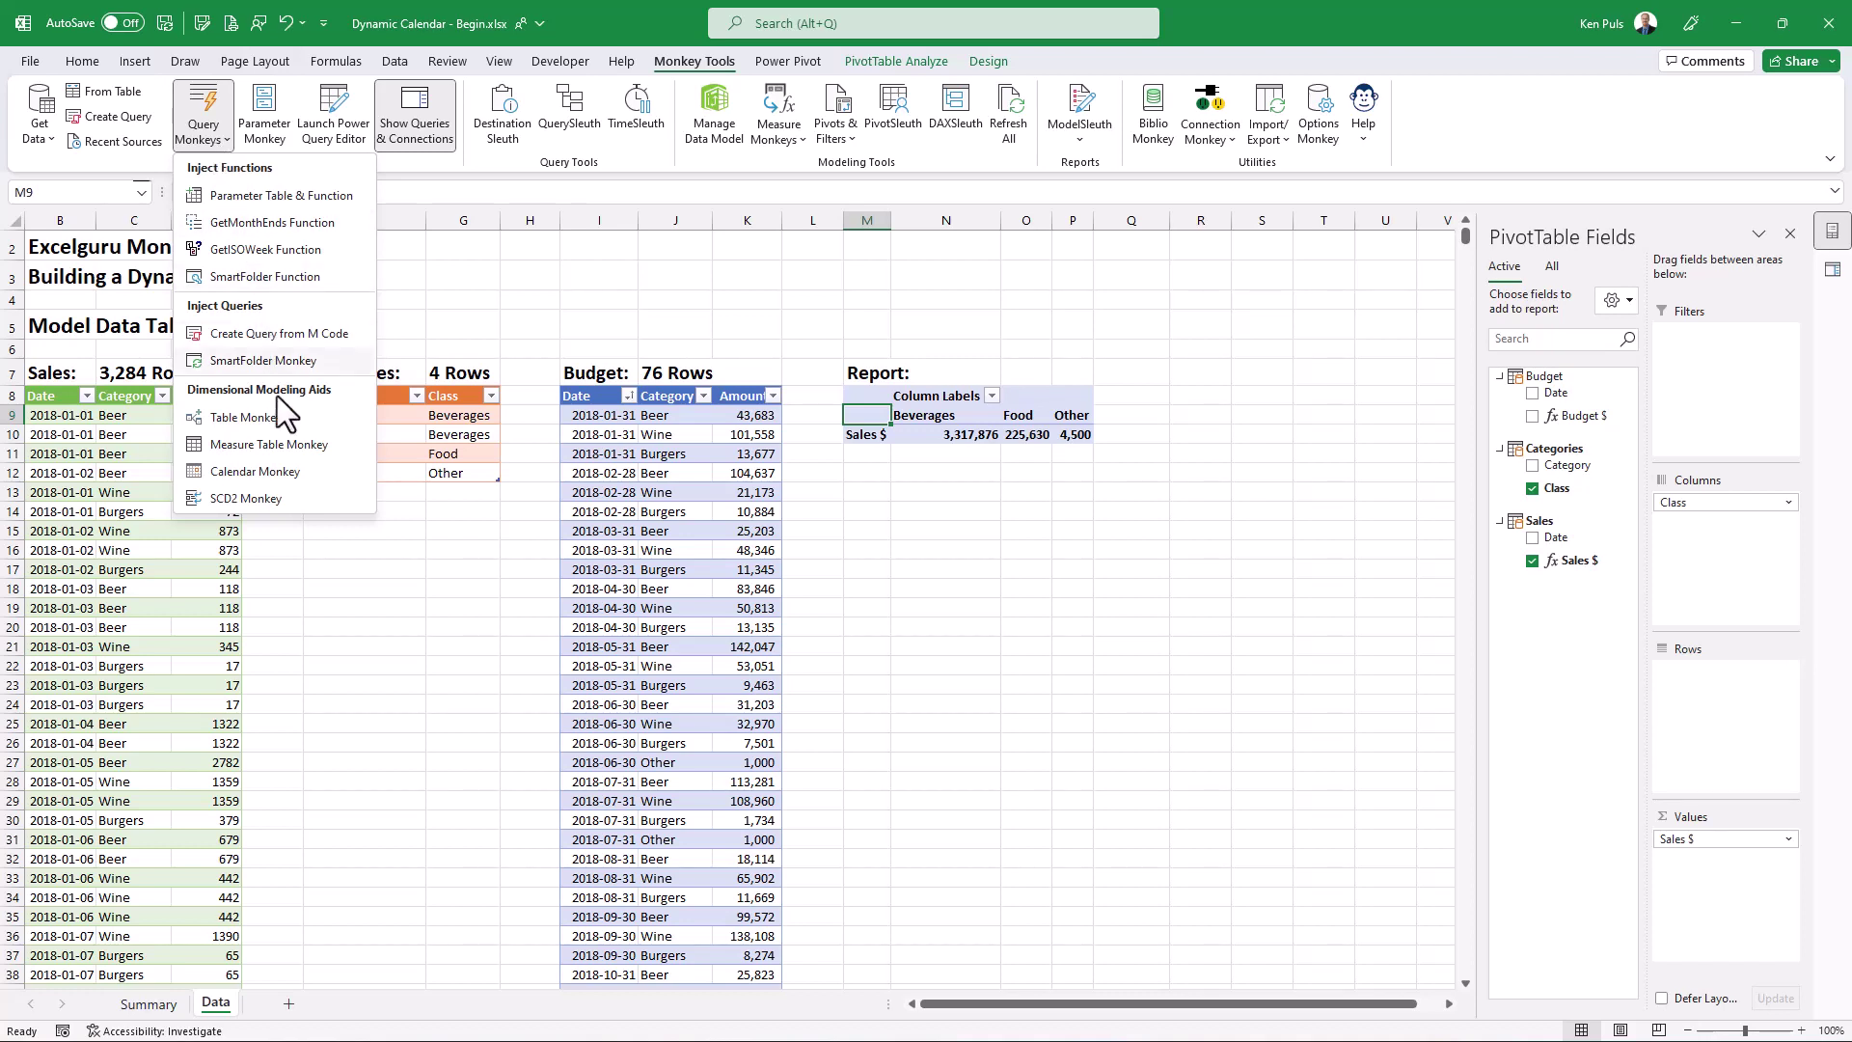
click(308, 472)
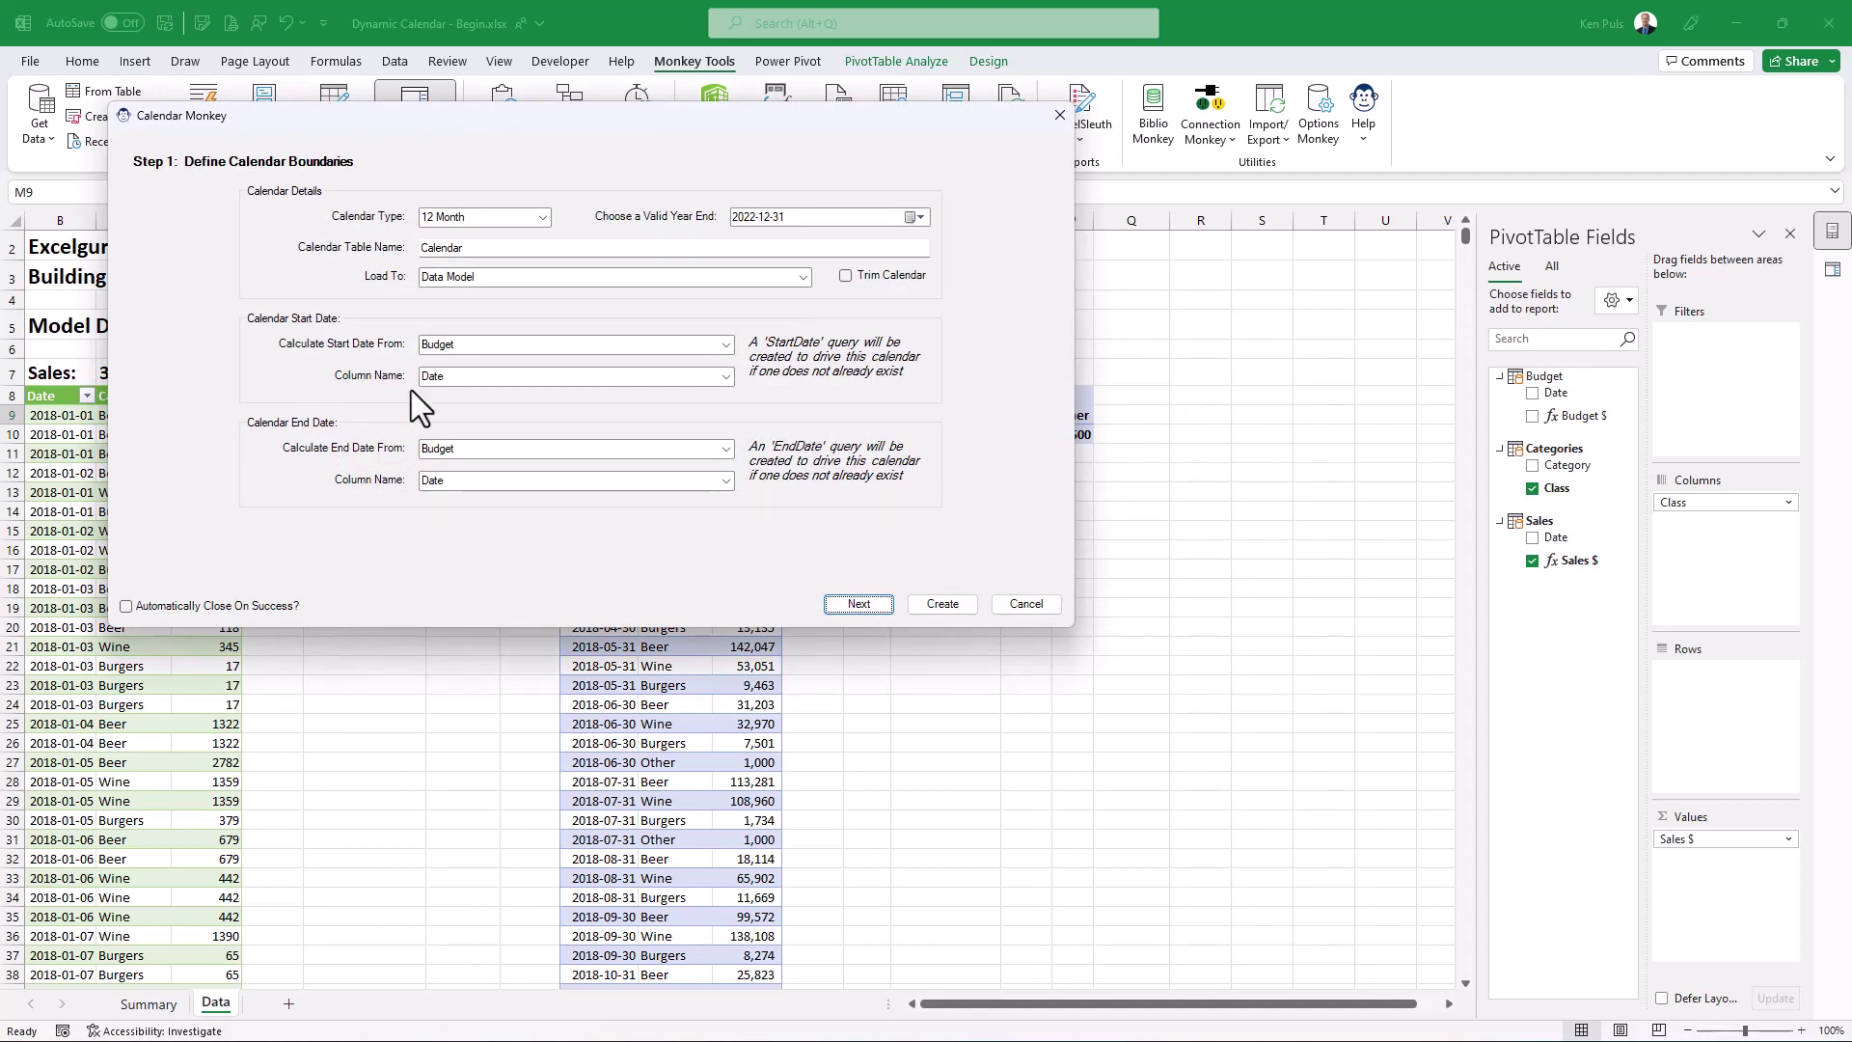
click(541, 218)
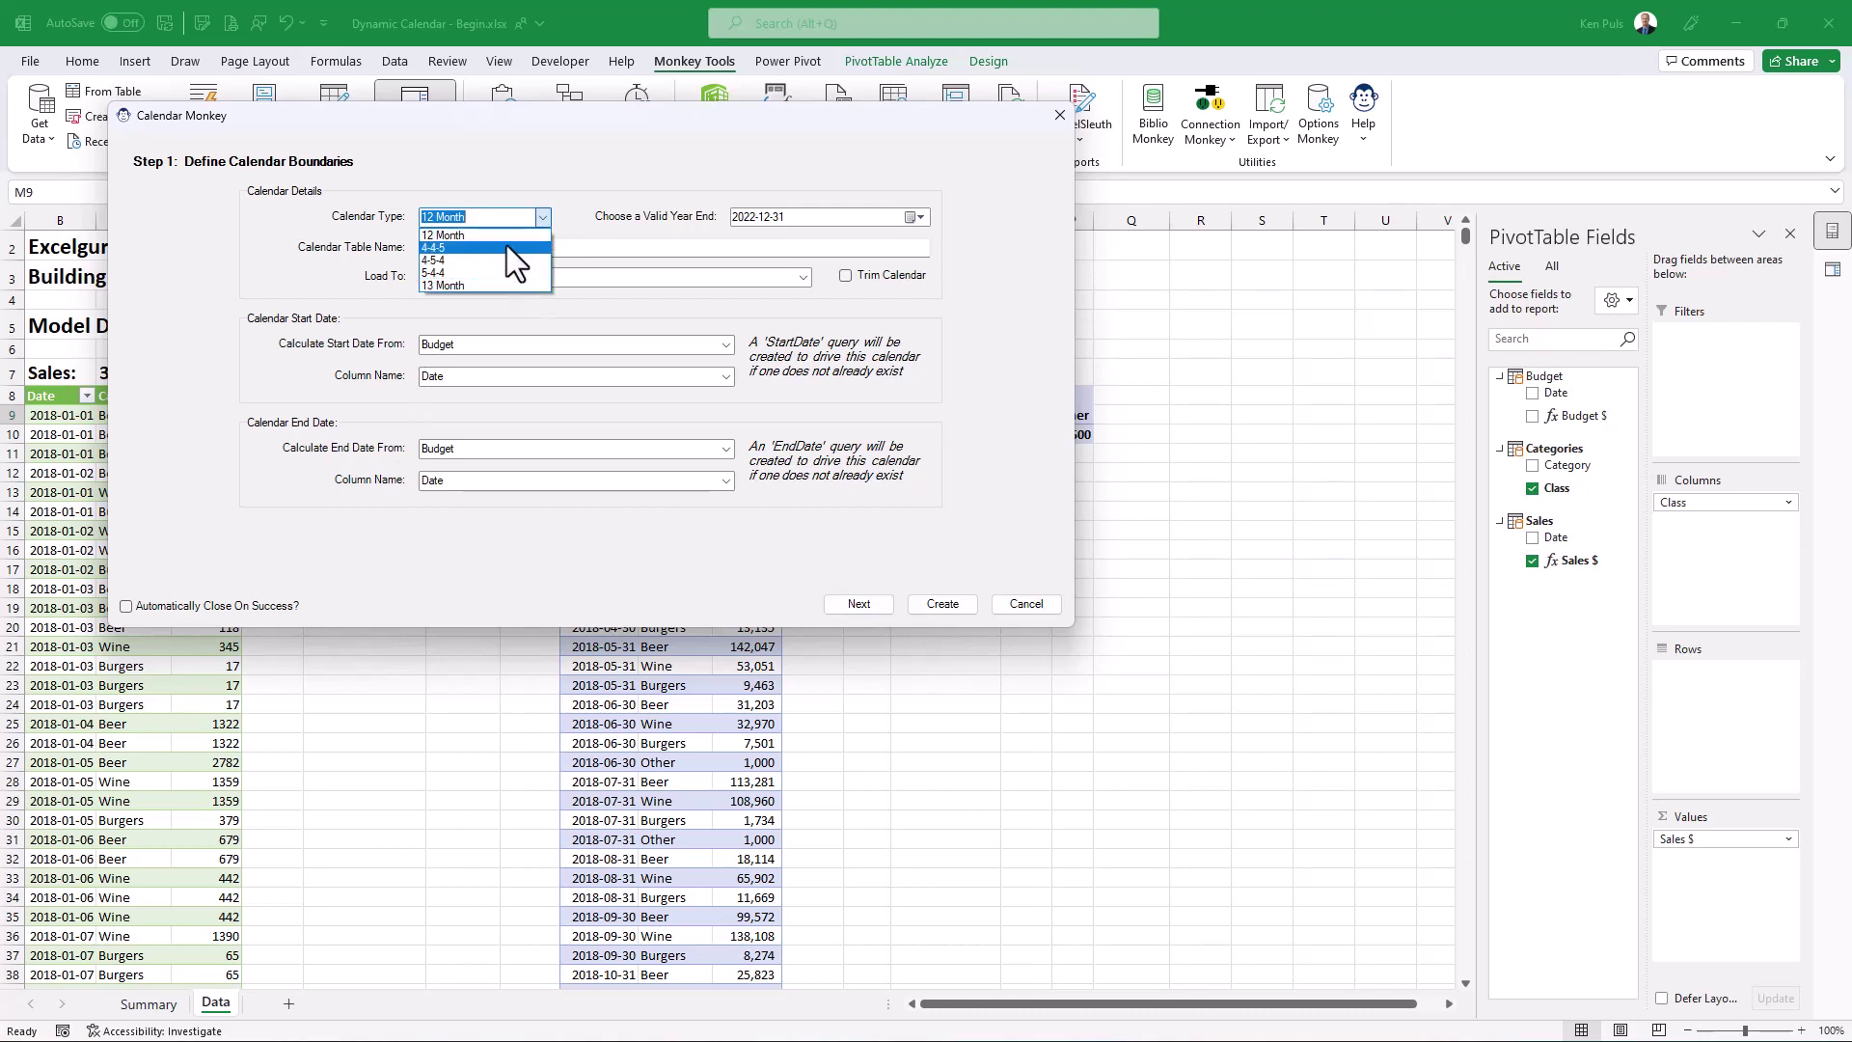
click(501, 235)
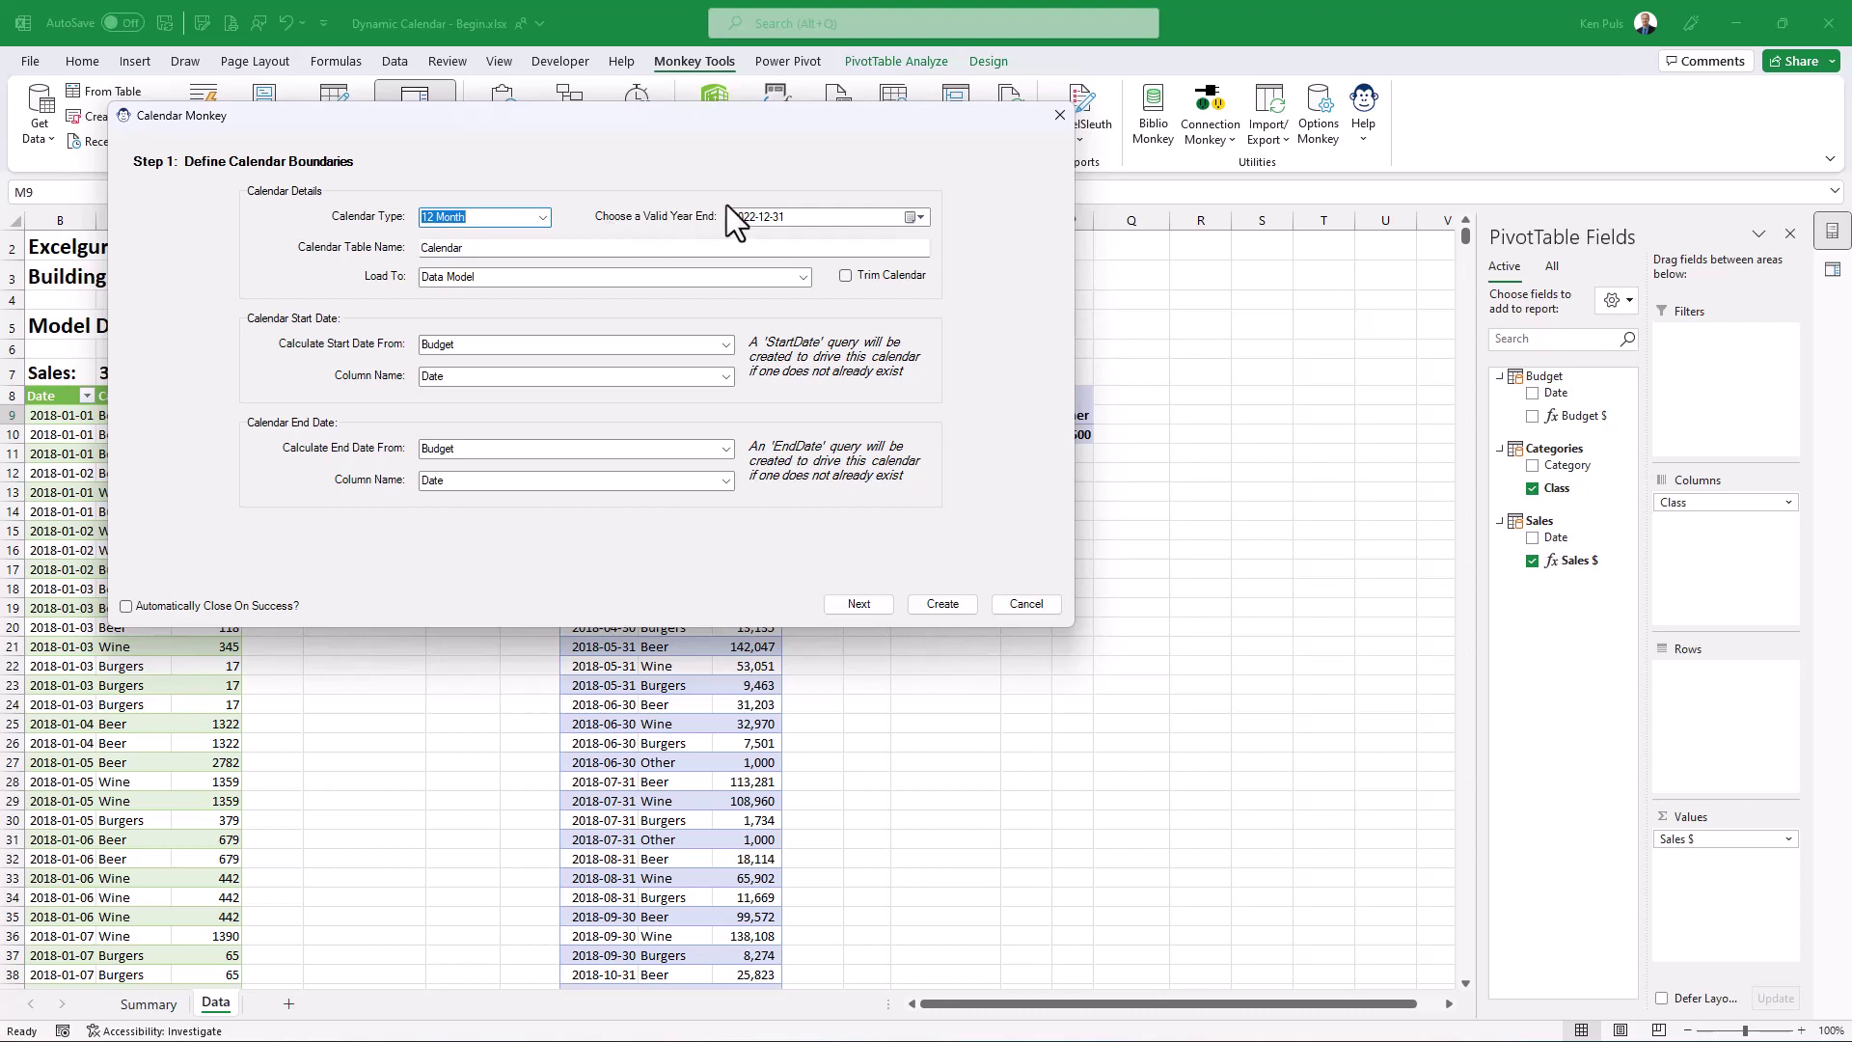
Set the calendar's year end to 2022-09-30
click(916, 217)
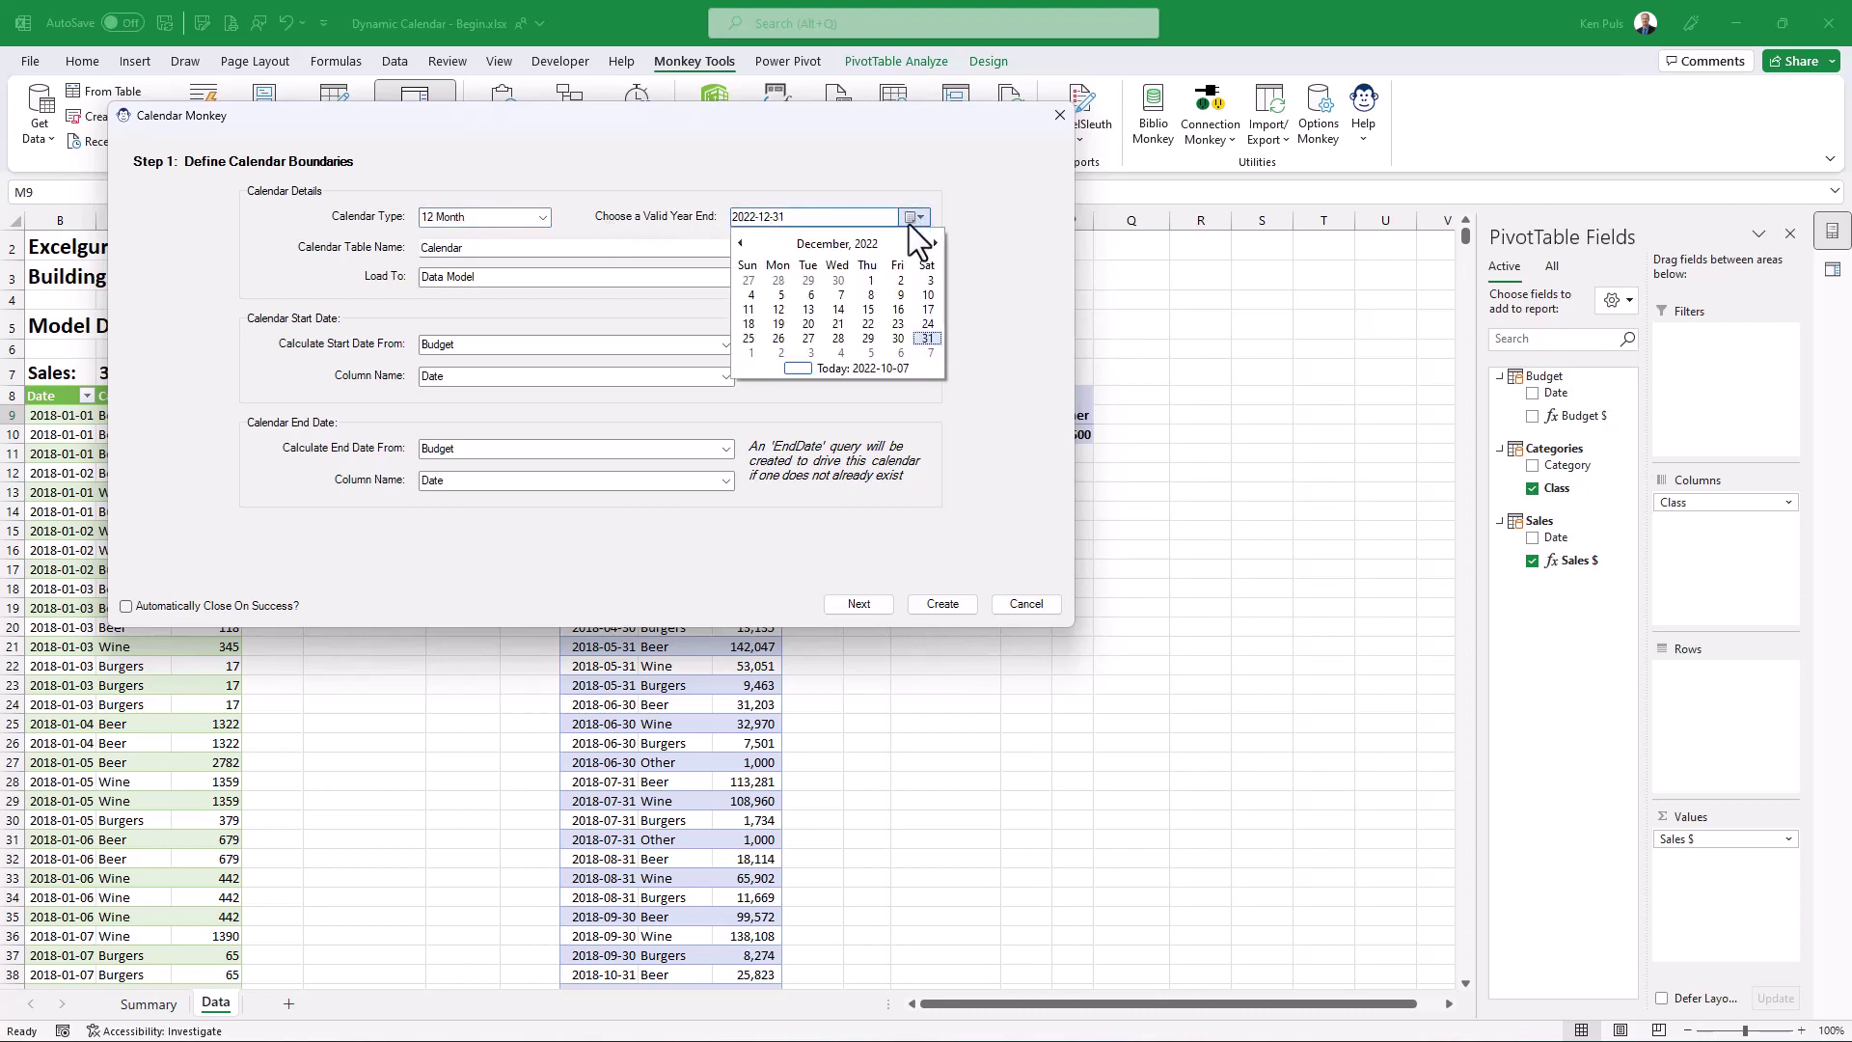
click(856, 243)
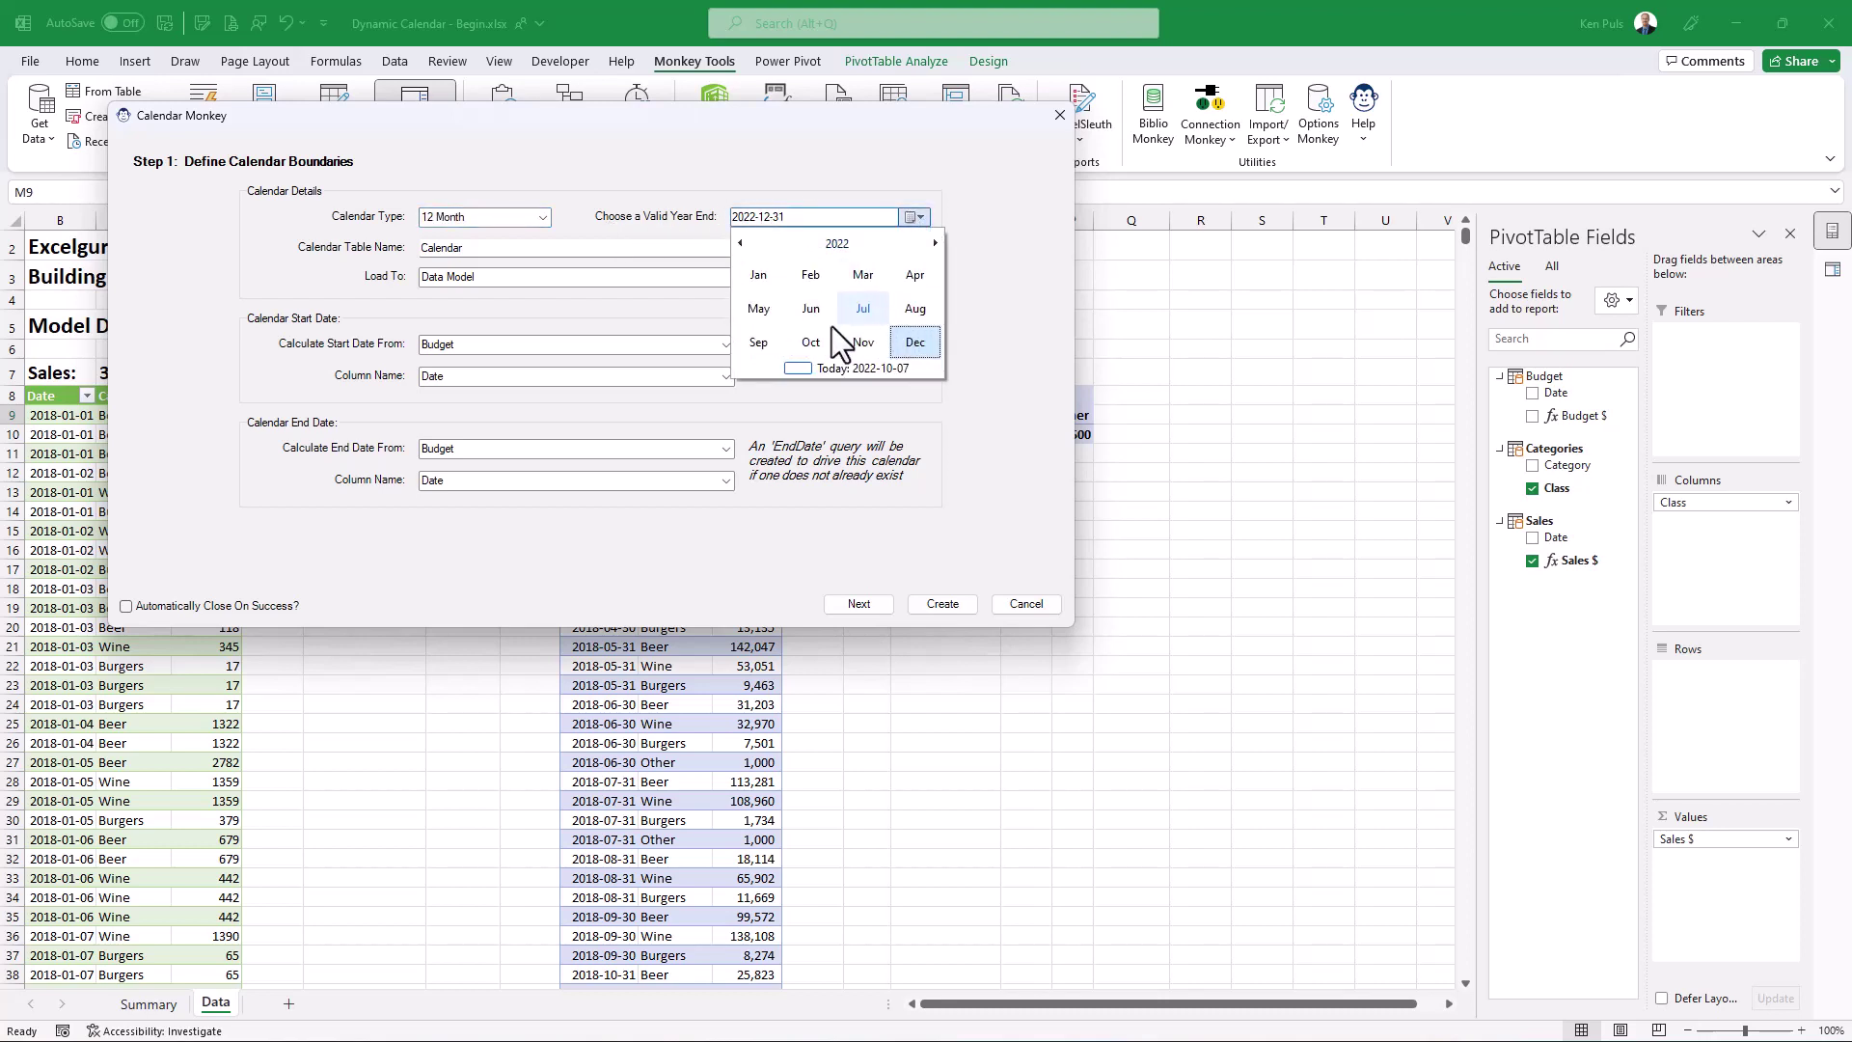
click(758, 343)
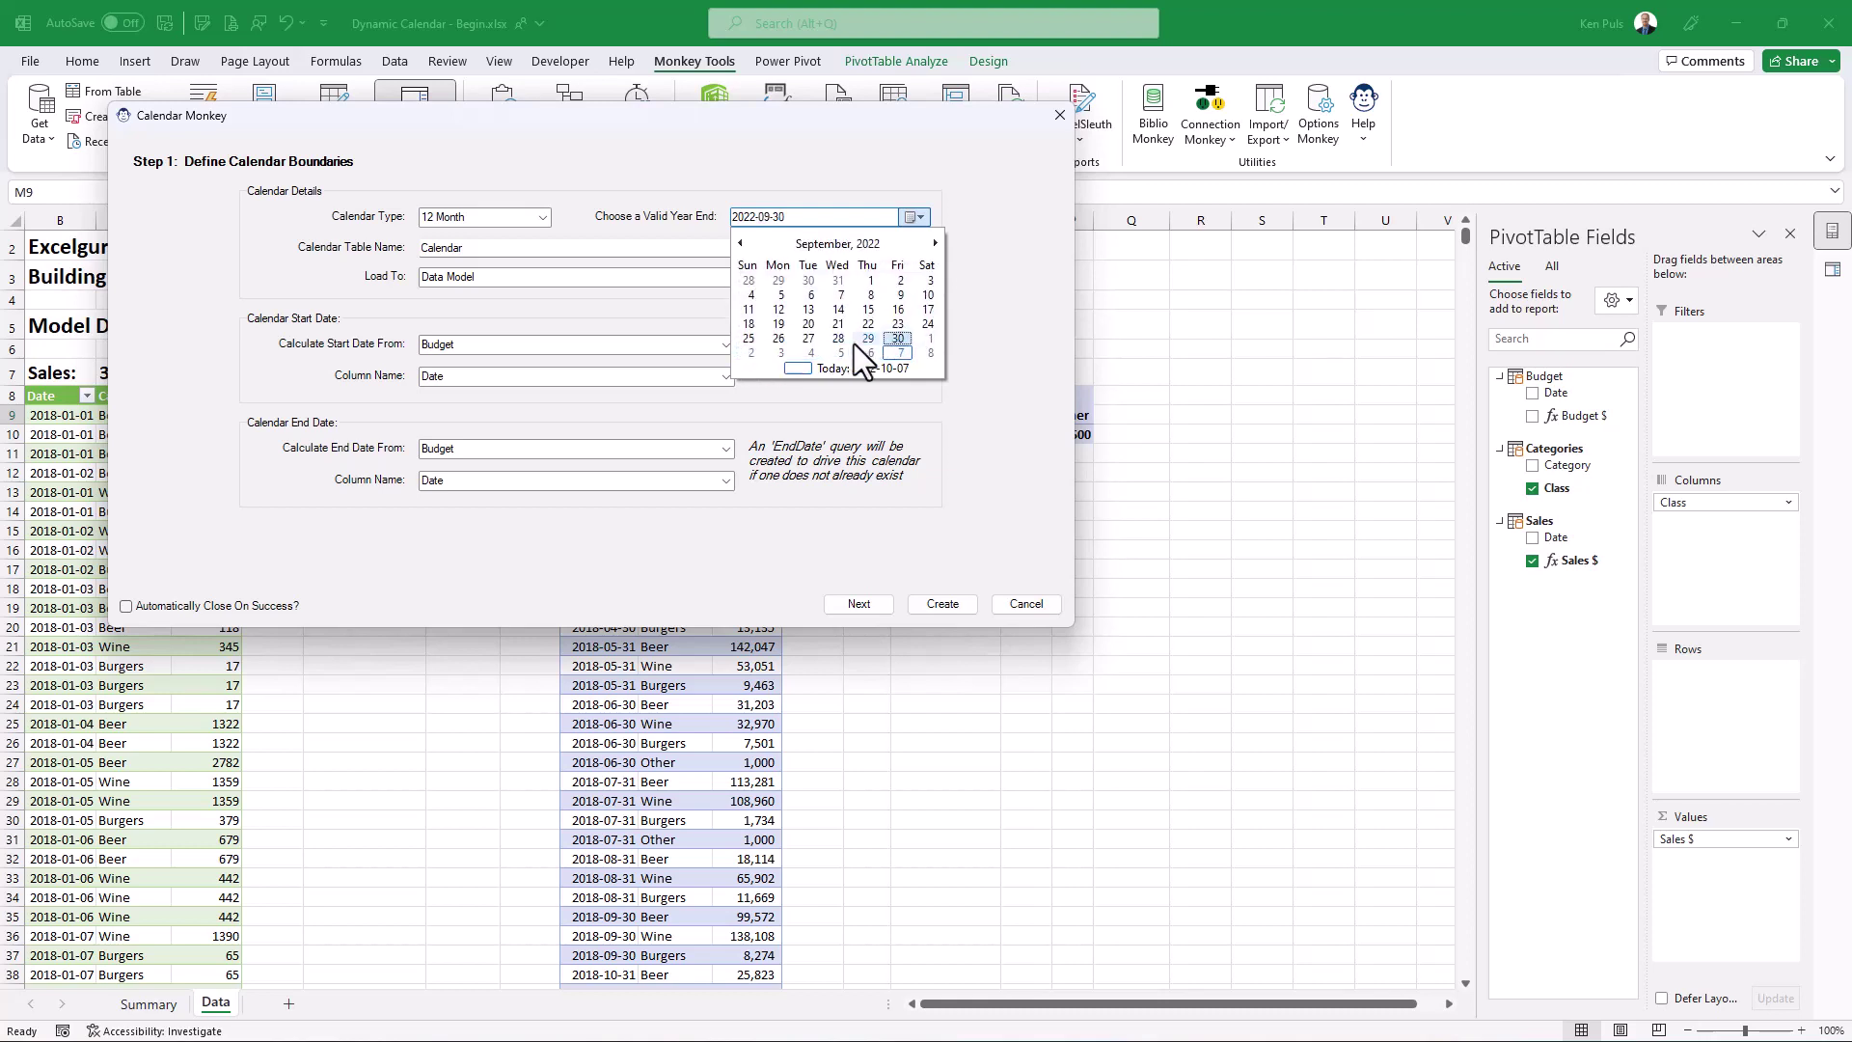
click(898, 340)
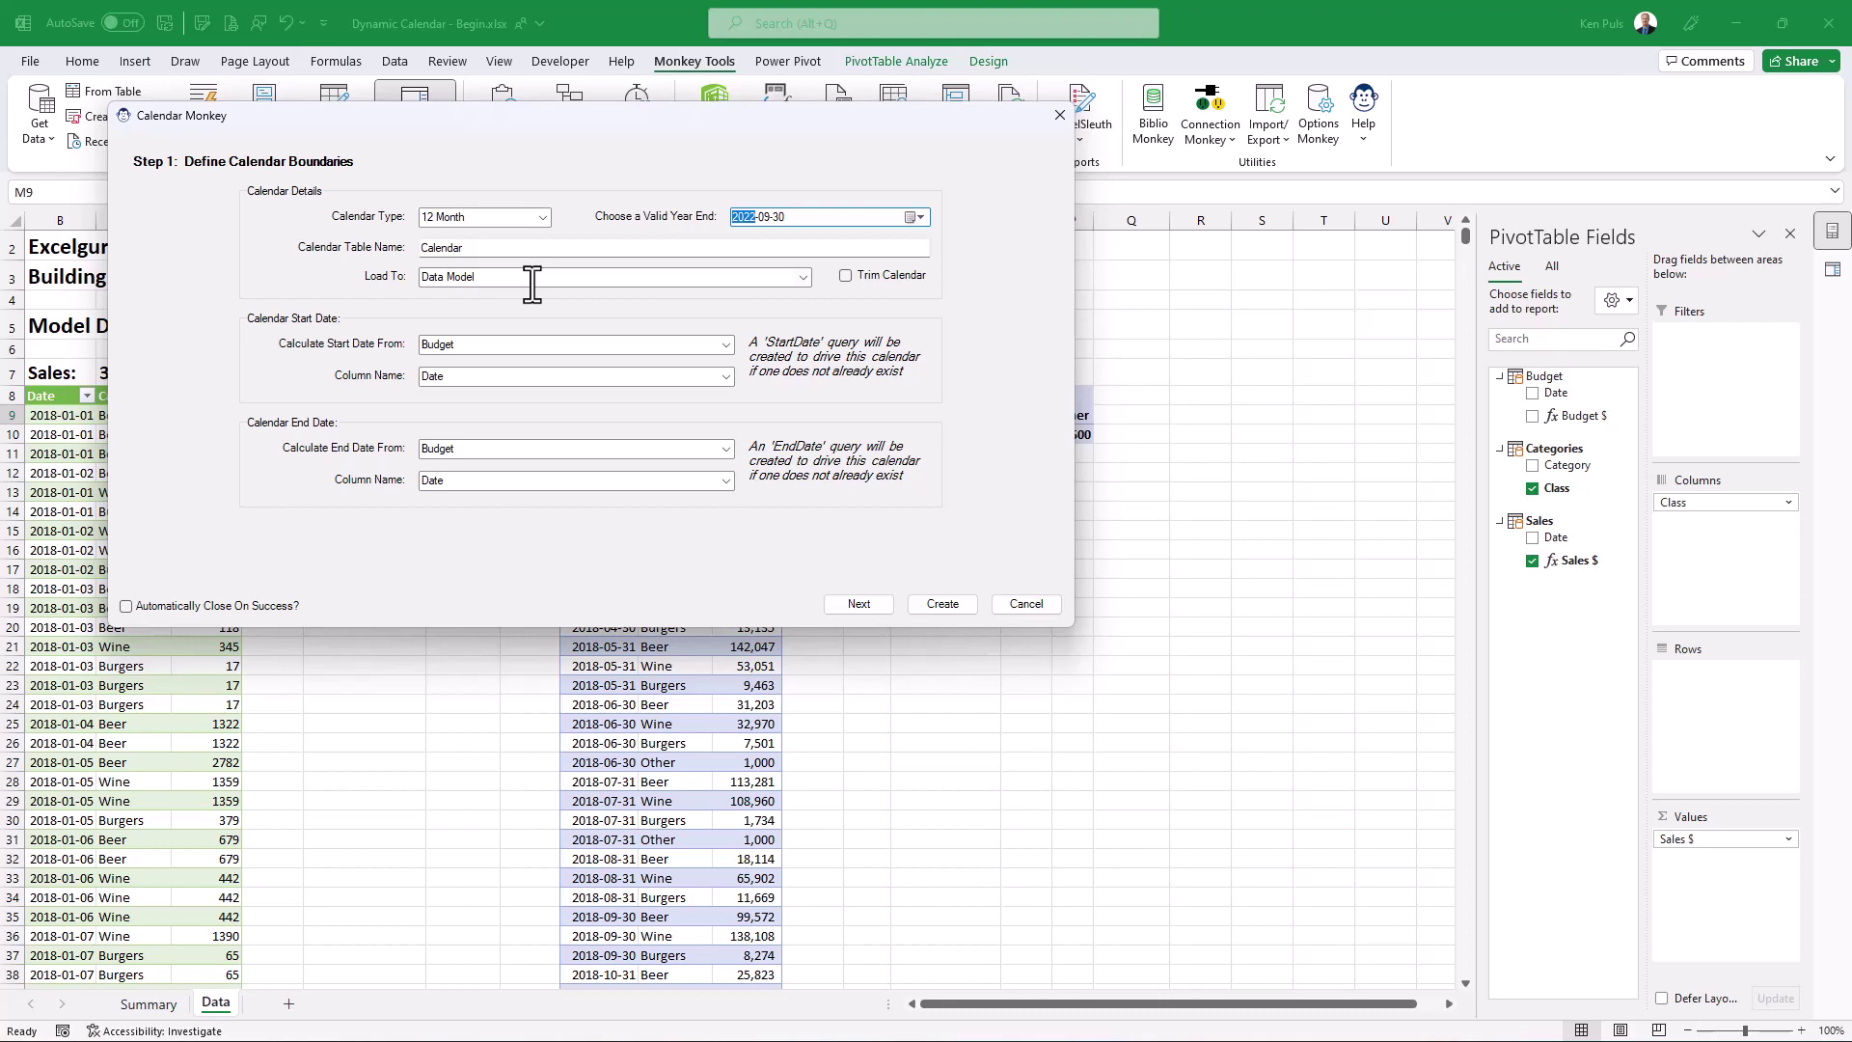
Base the calendar's start date on the Date column of Staging - Sales and its end date on Staging - Budget
click(727, 344)
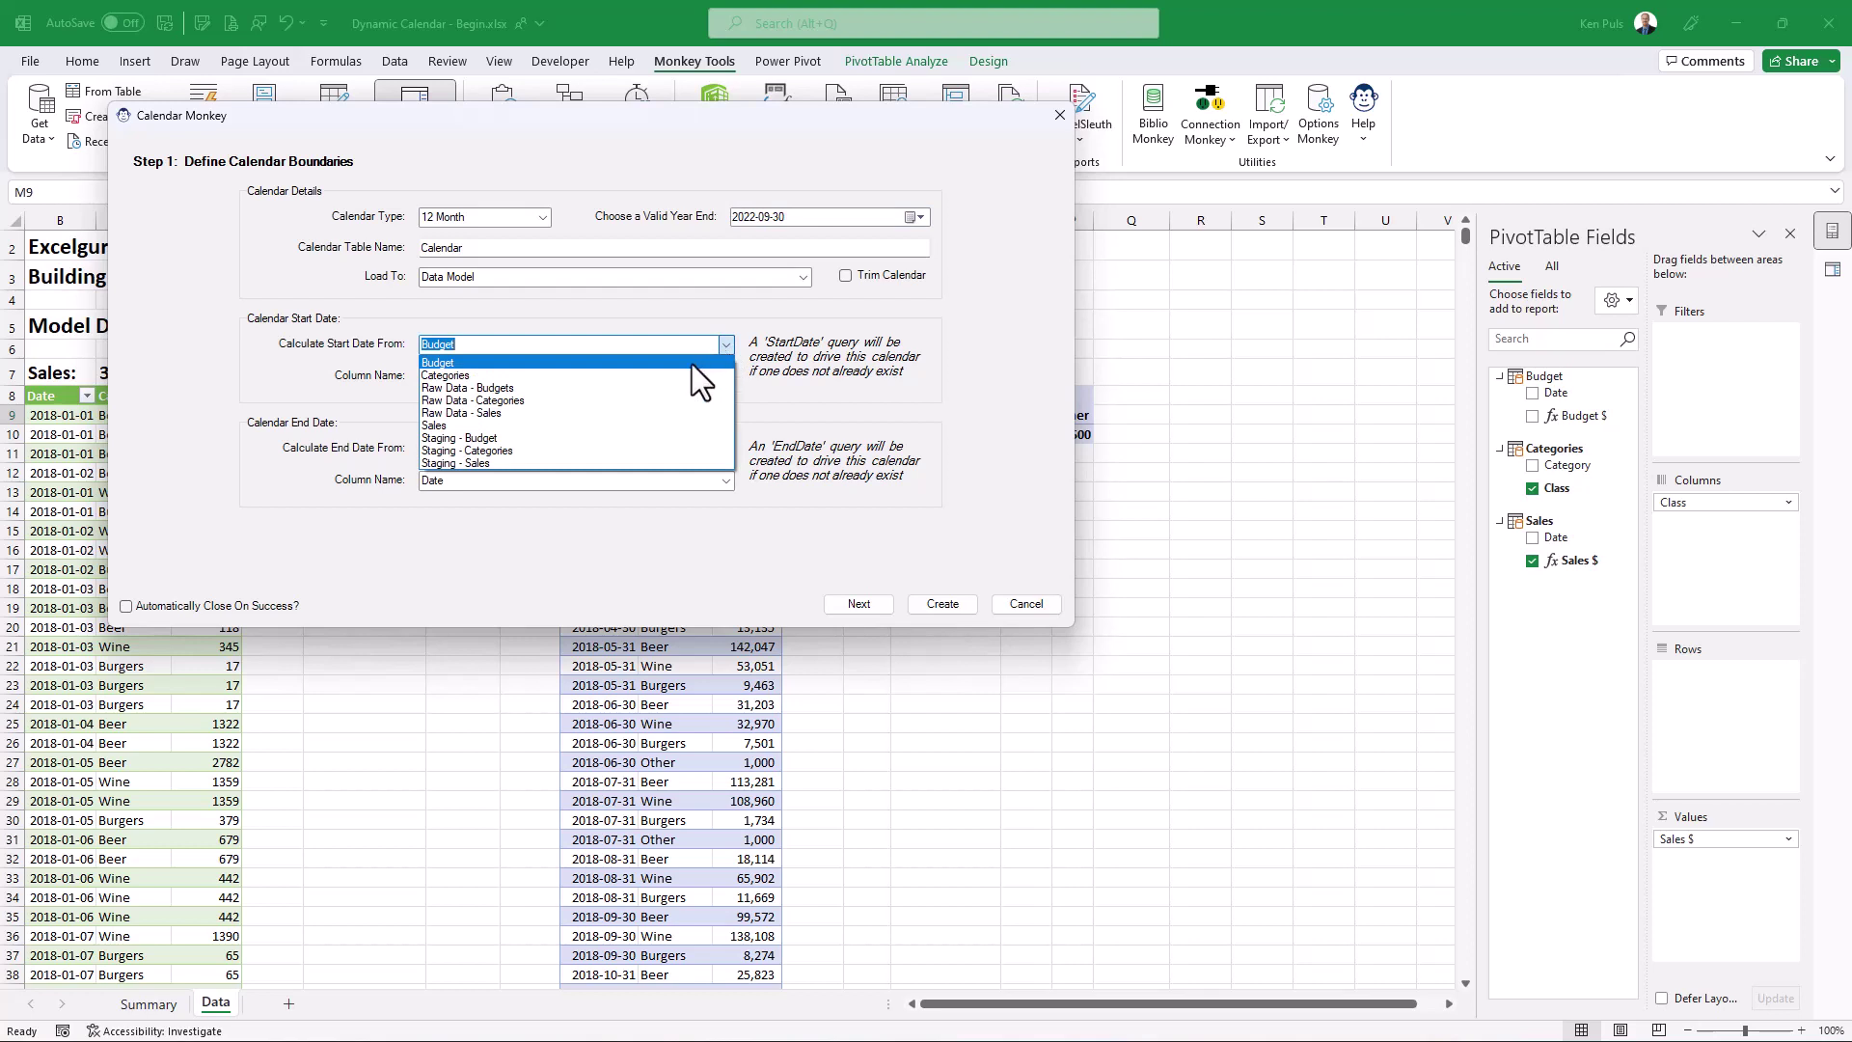
click(569, 461)
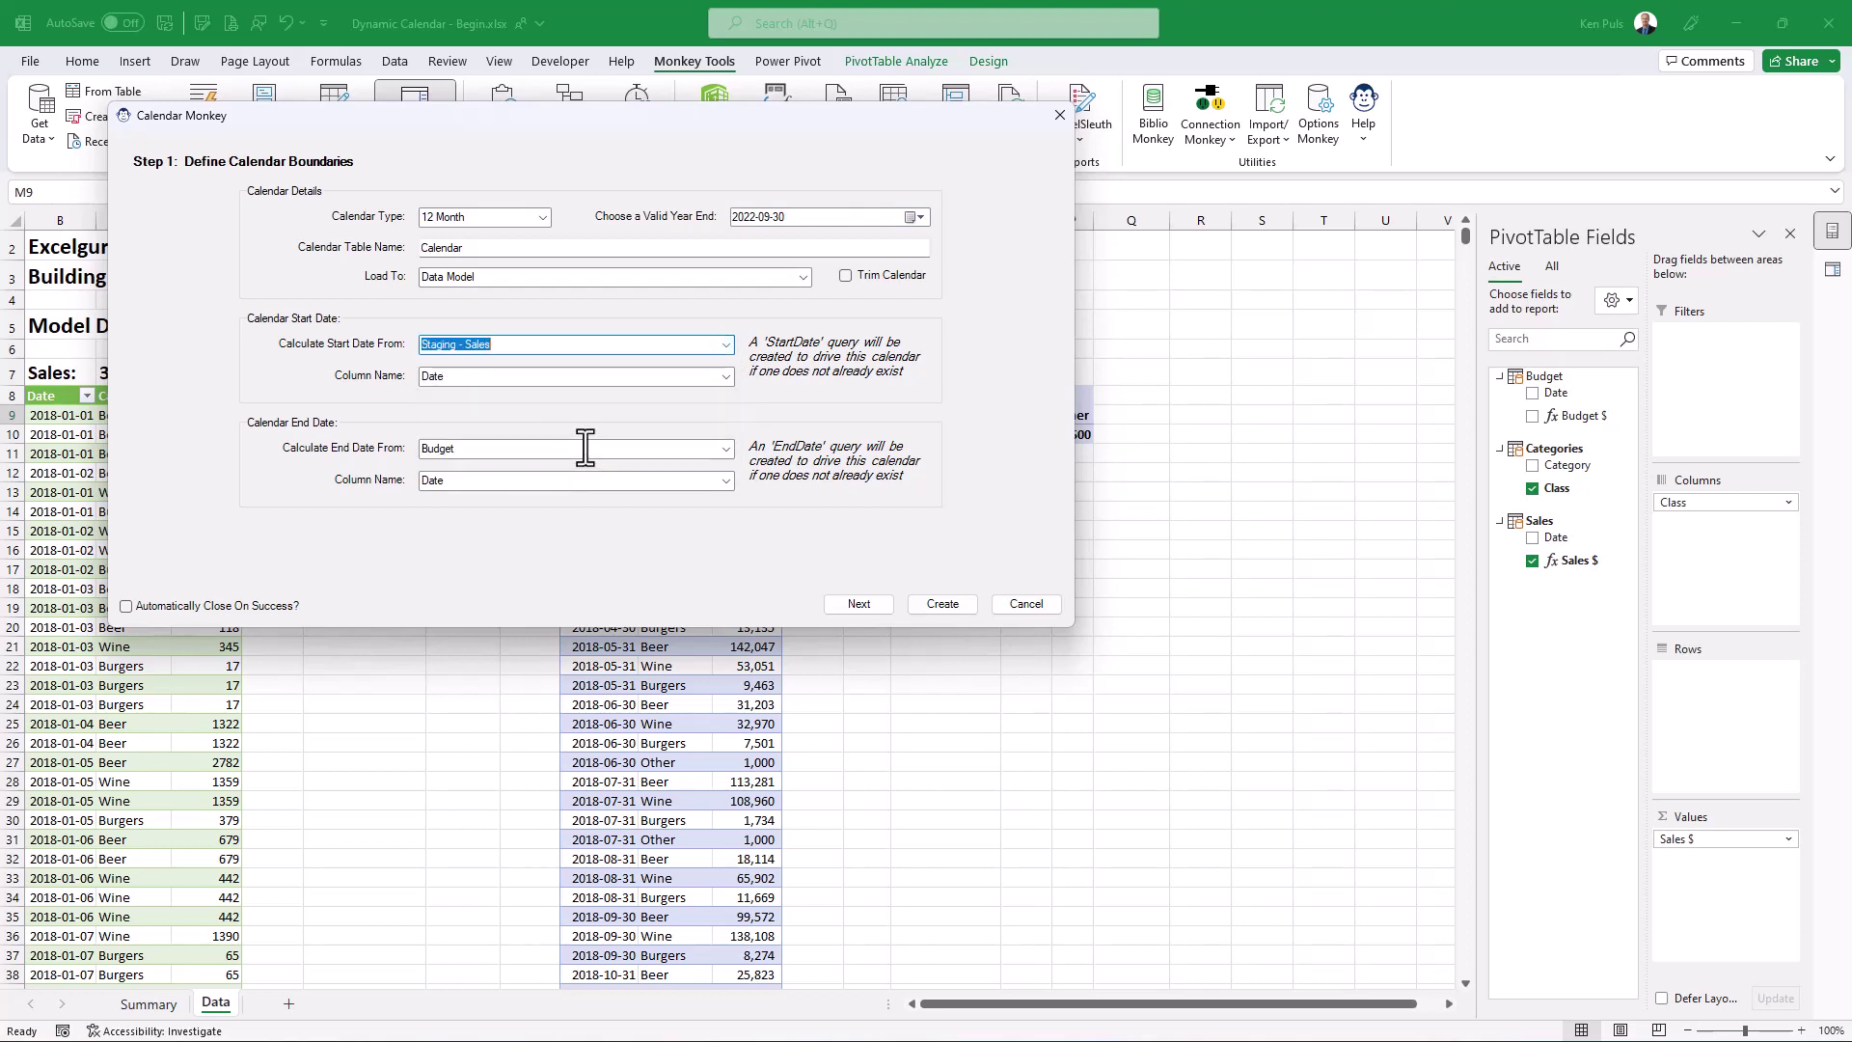
click(726, 377)
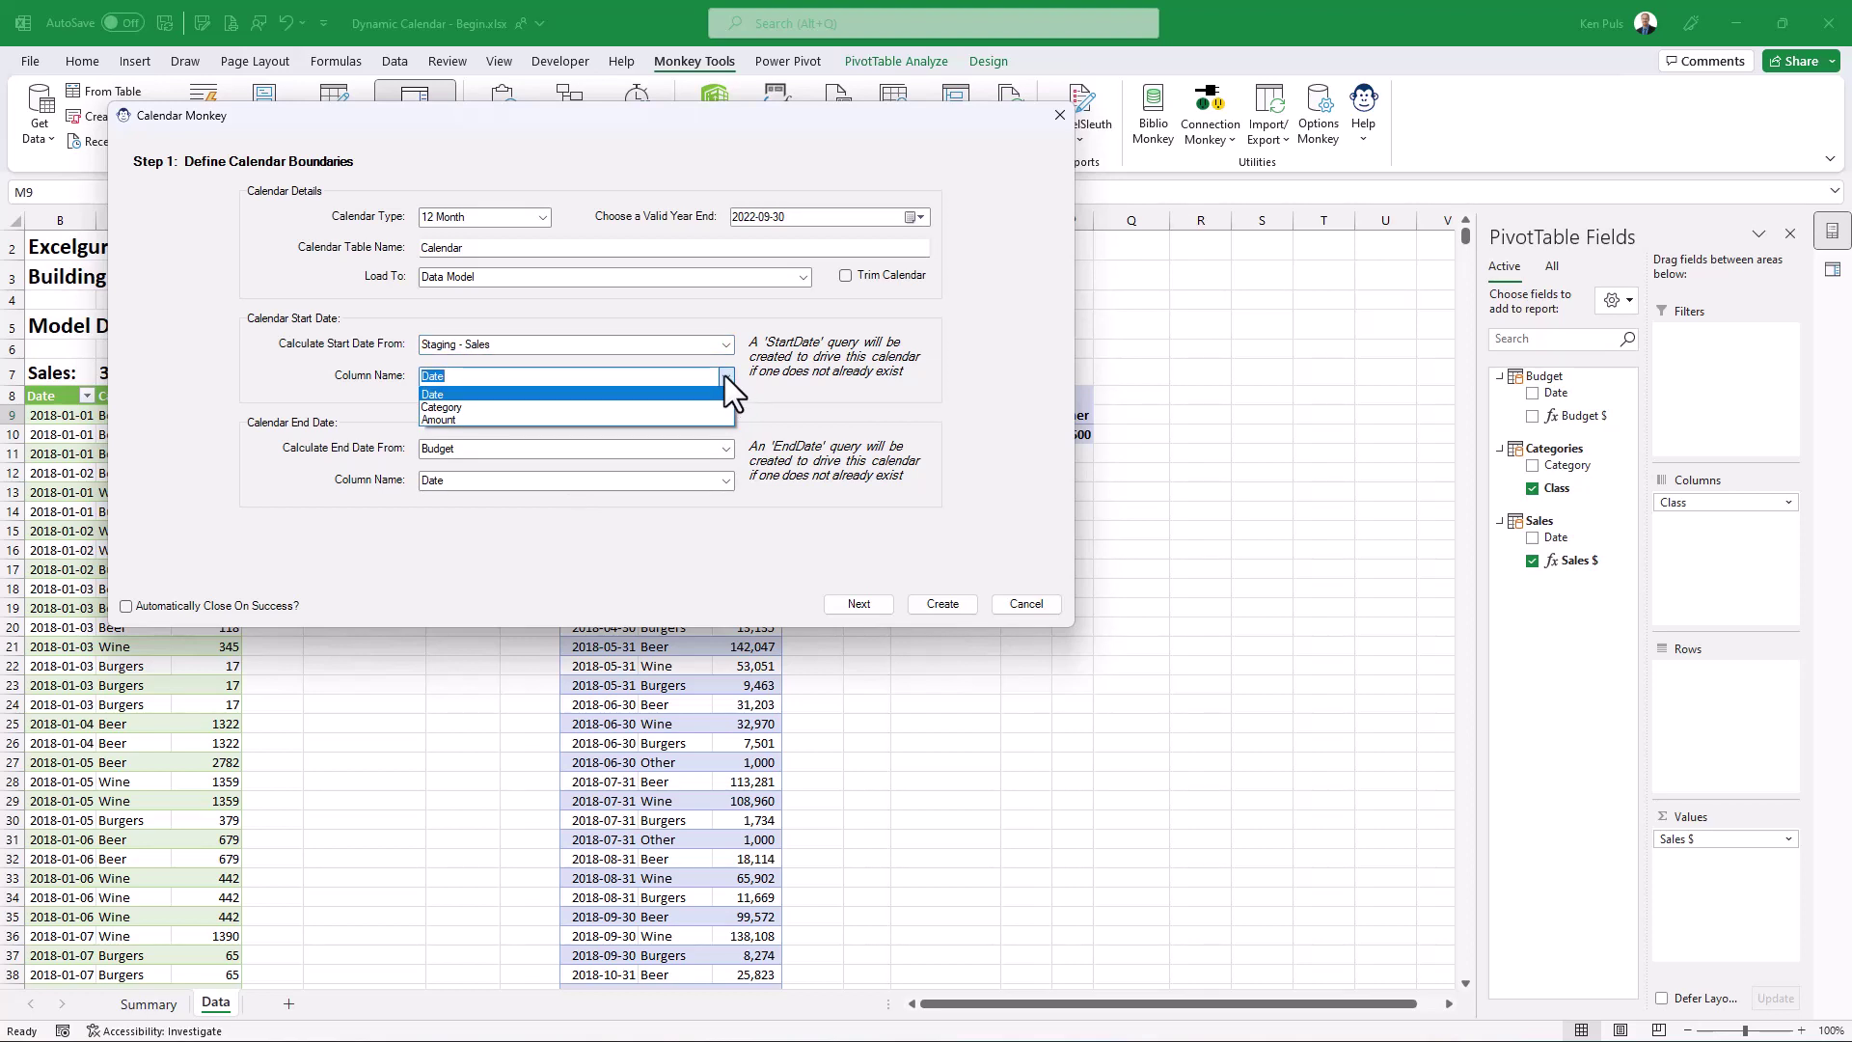
click(466, 394)
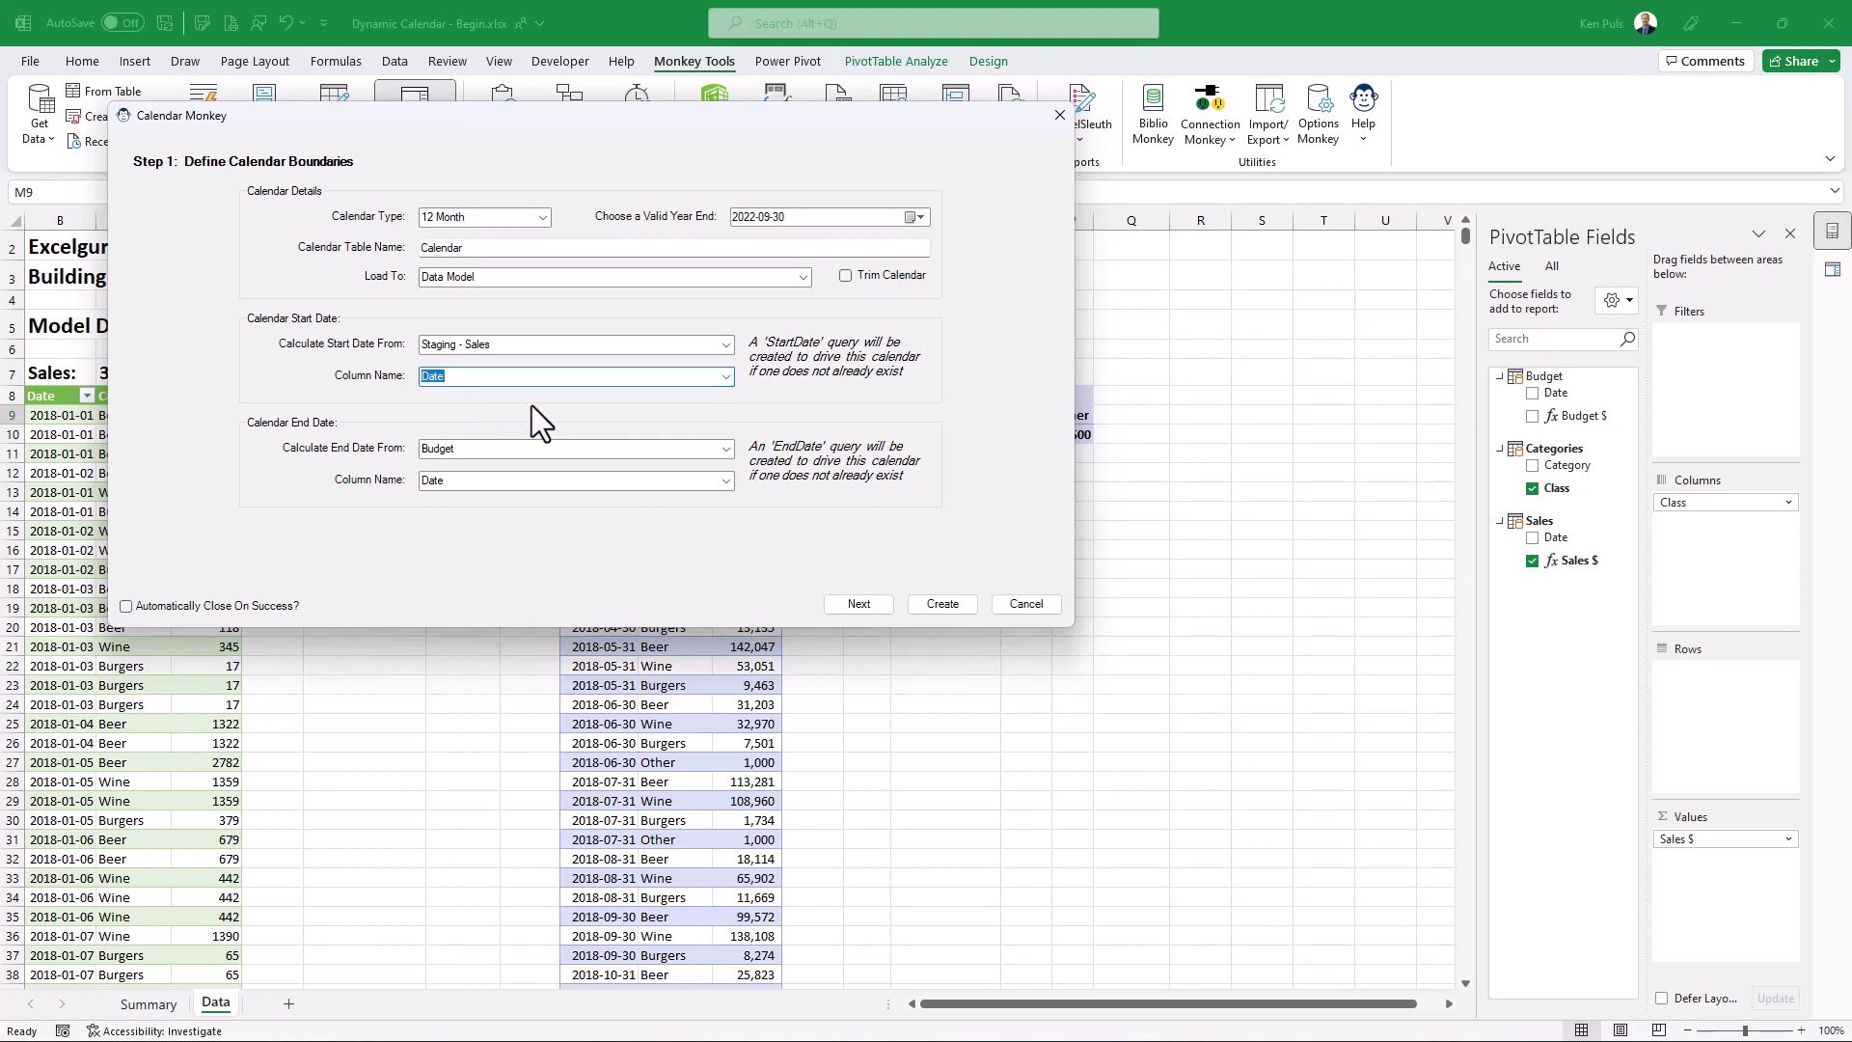
click(726, 448)
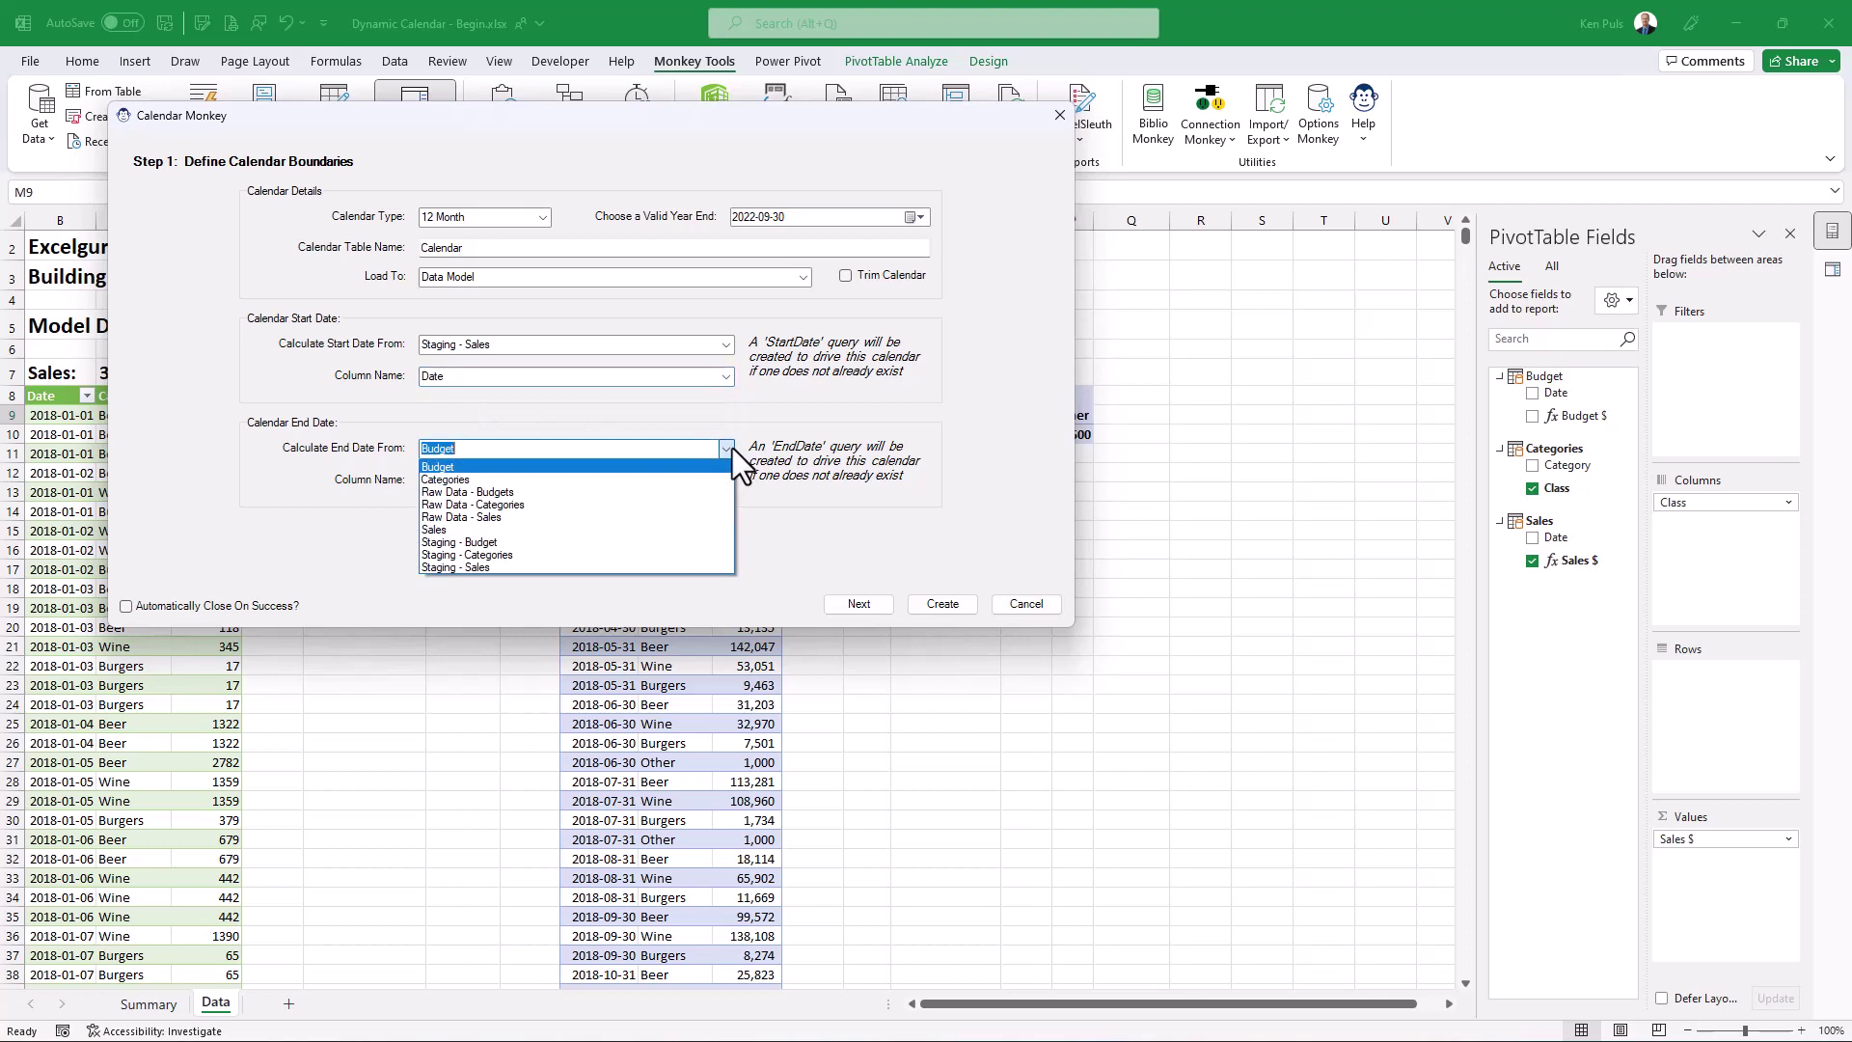
click(640, 541)
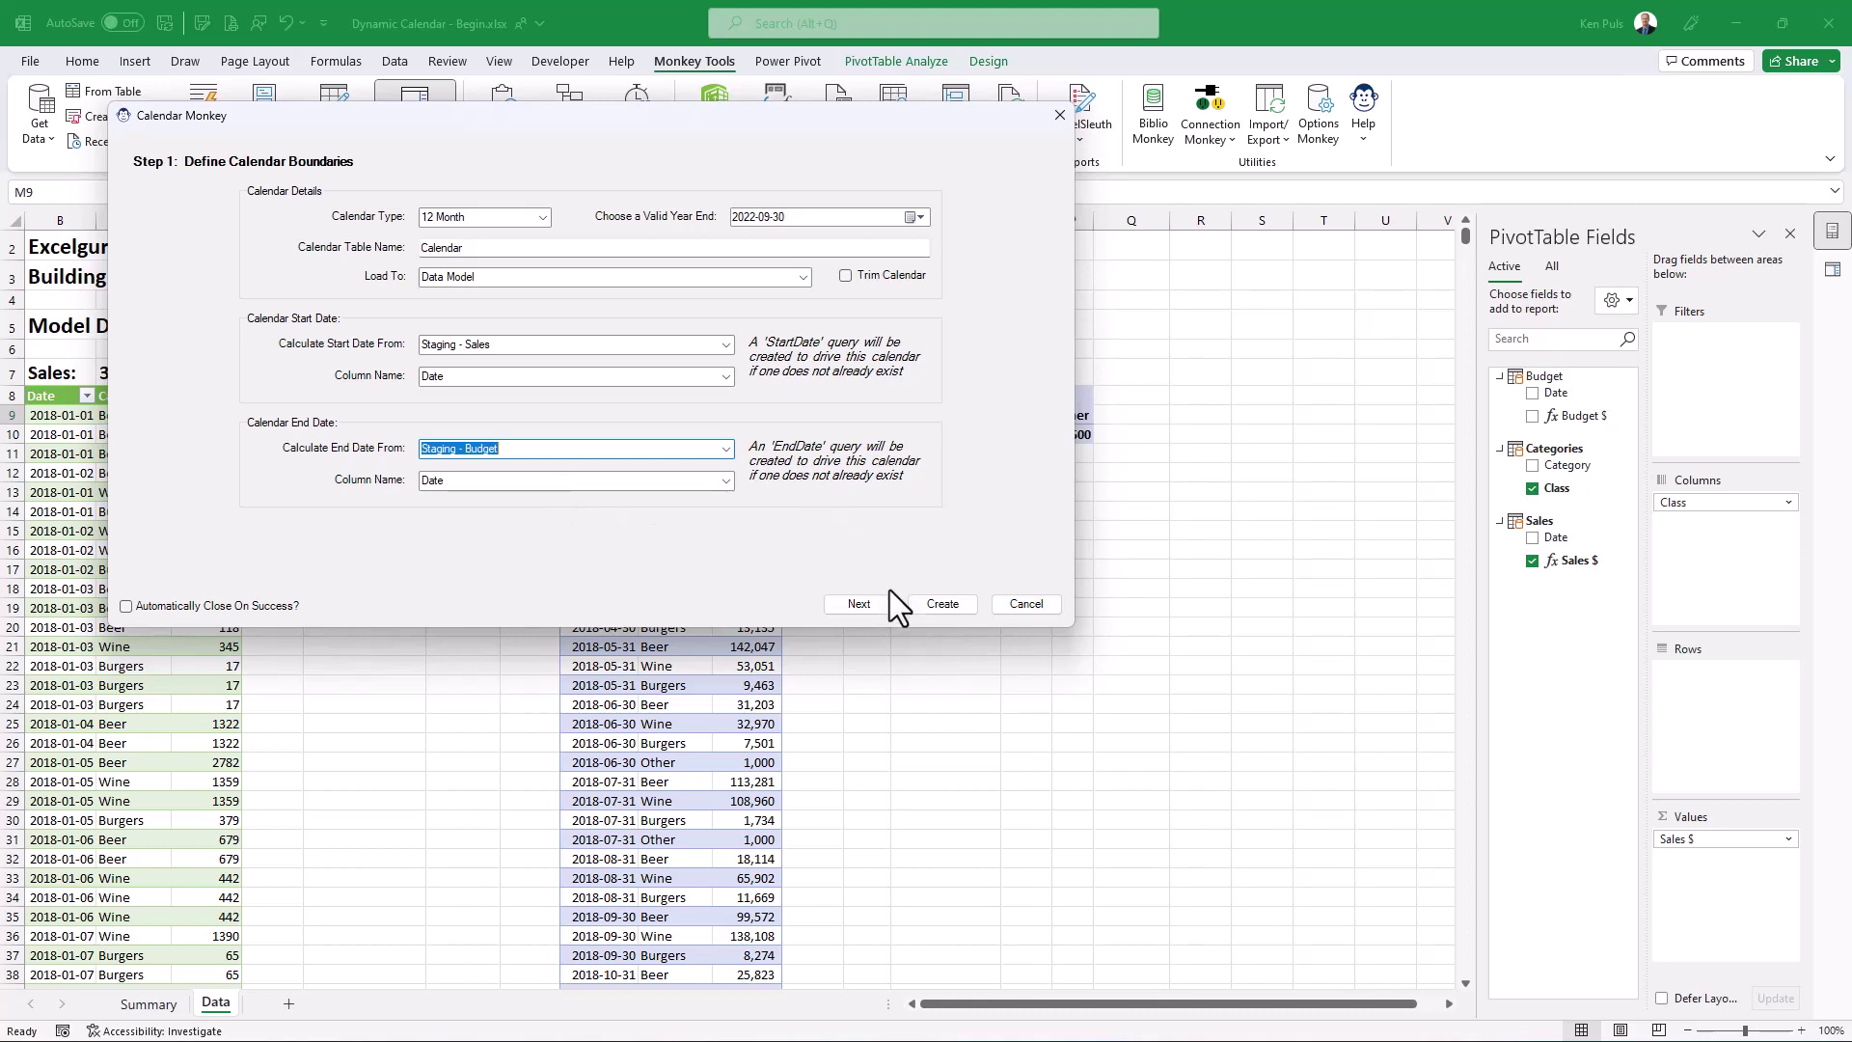
Keep the preselected calendar columns, add relationships to [Budget].[Date] and [Sales].[Date], and create the calendar
click(869, 605)
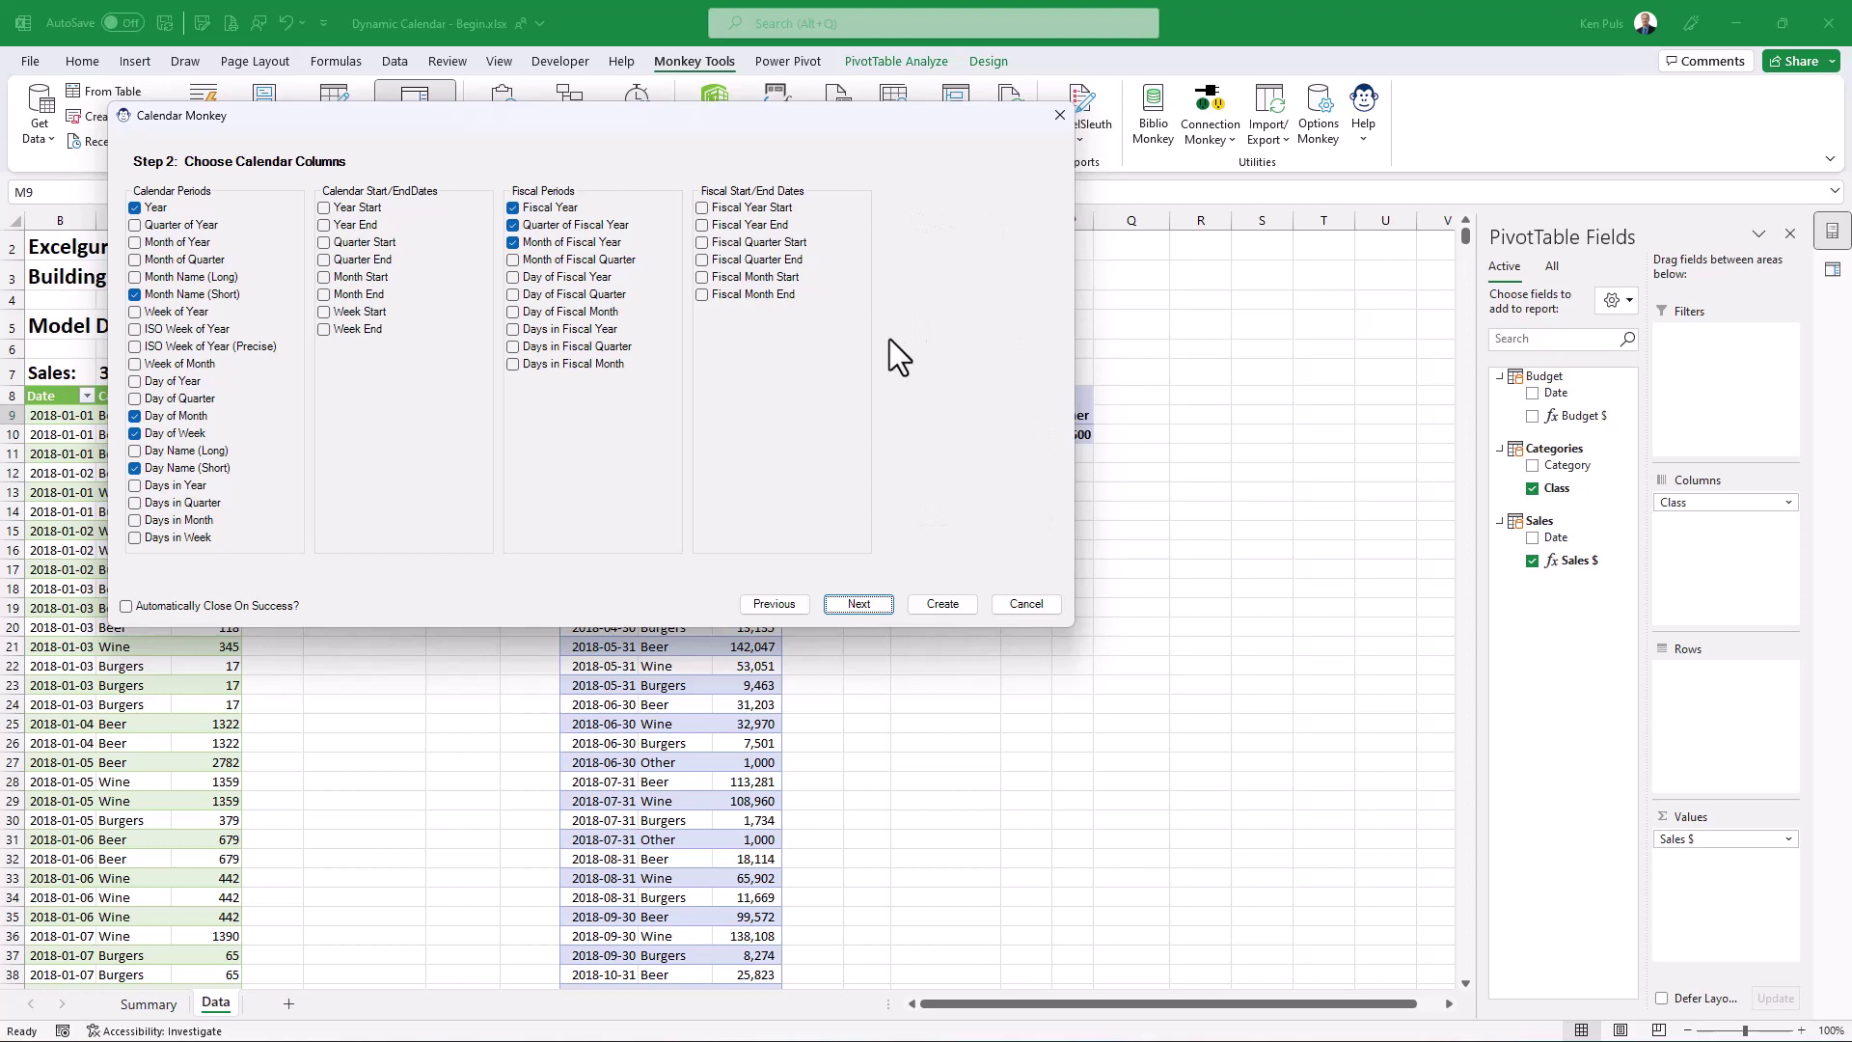
click(868, 602)
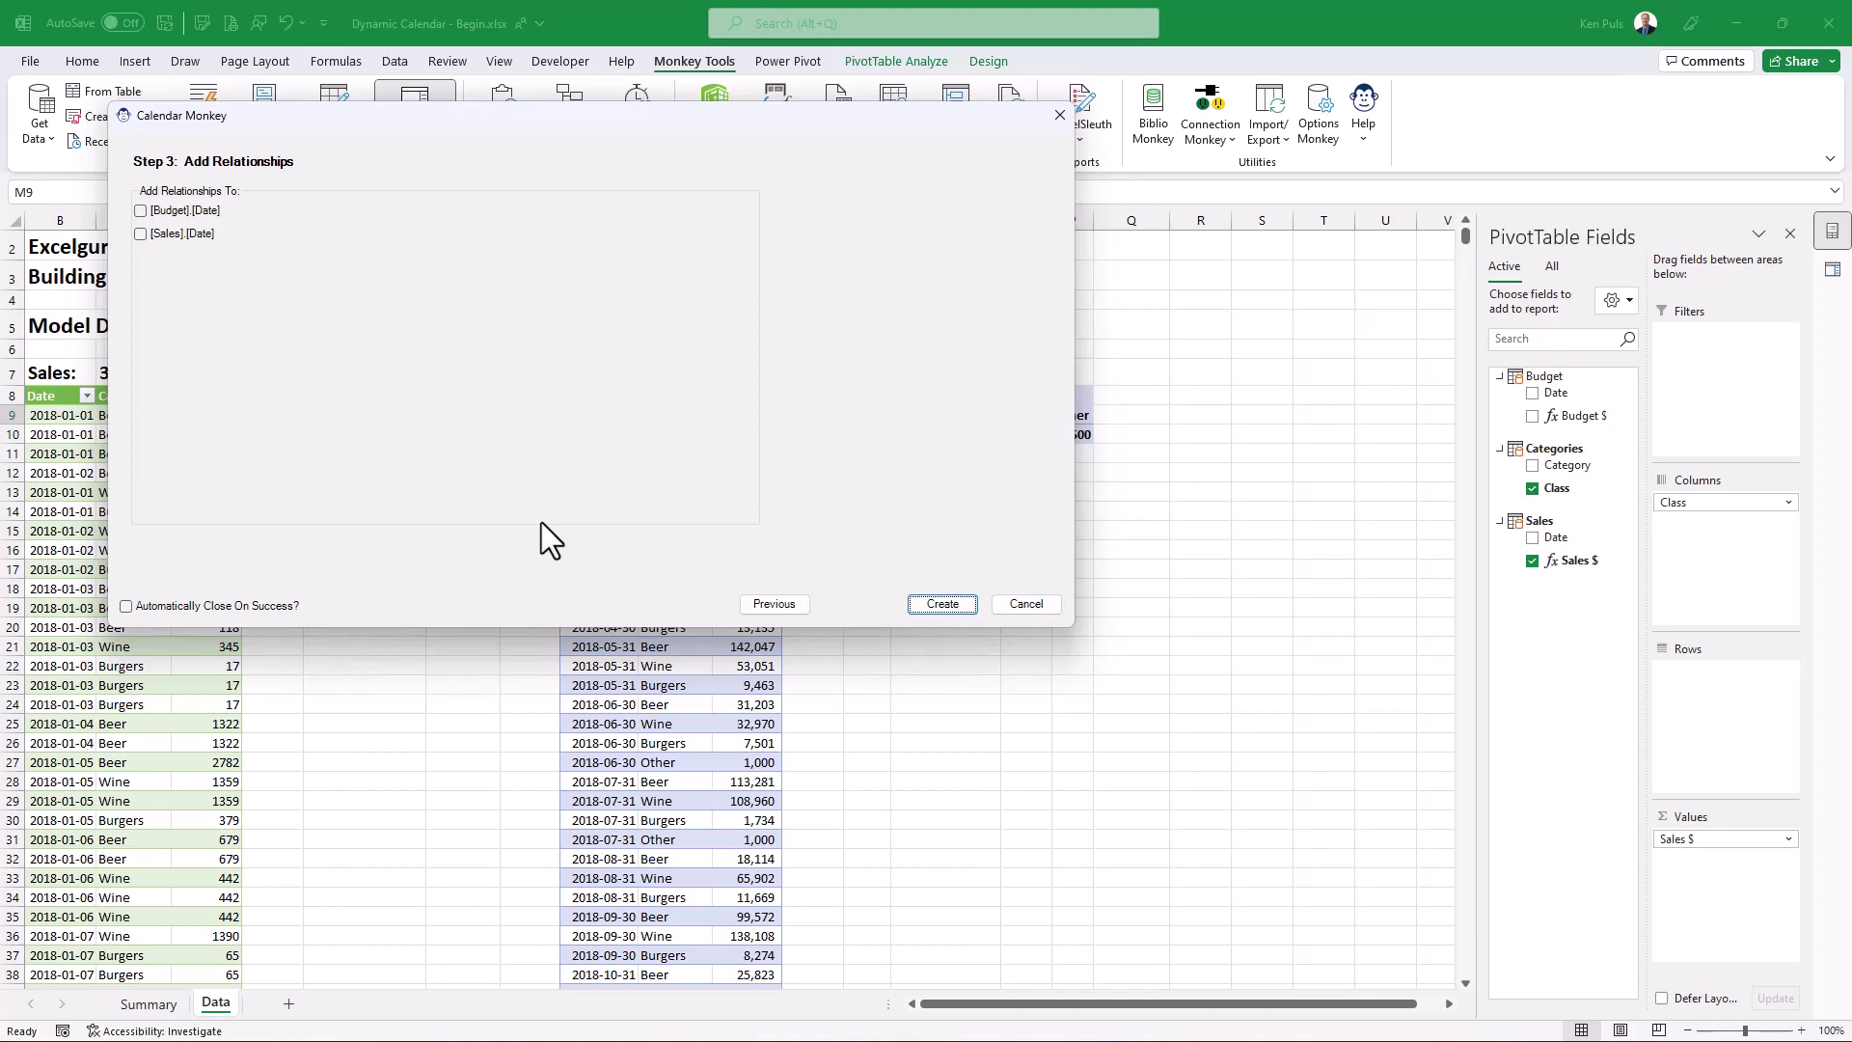
click(140, 210)
click(140, 235)
click(929, 604)
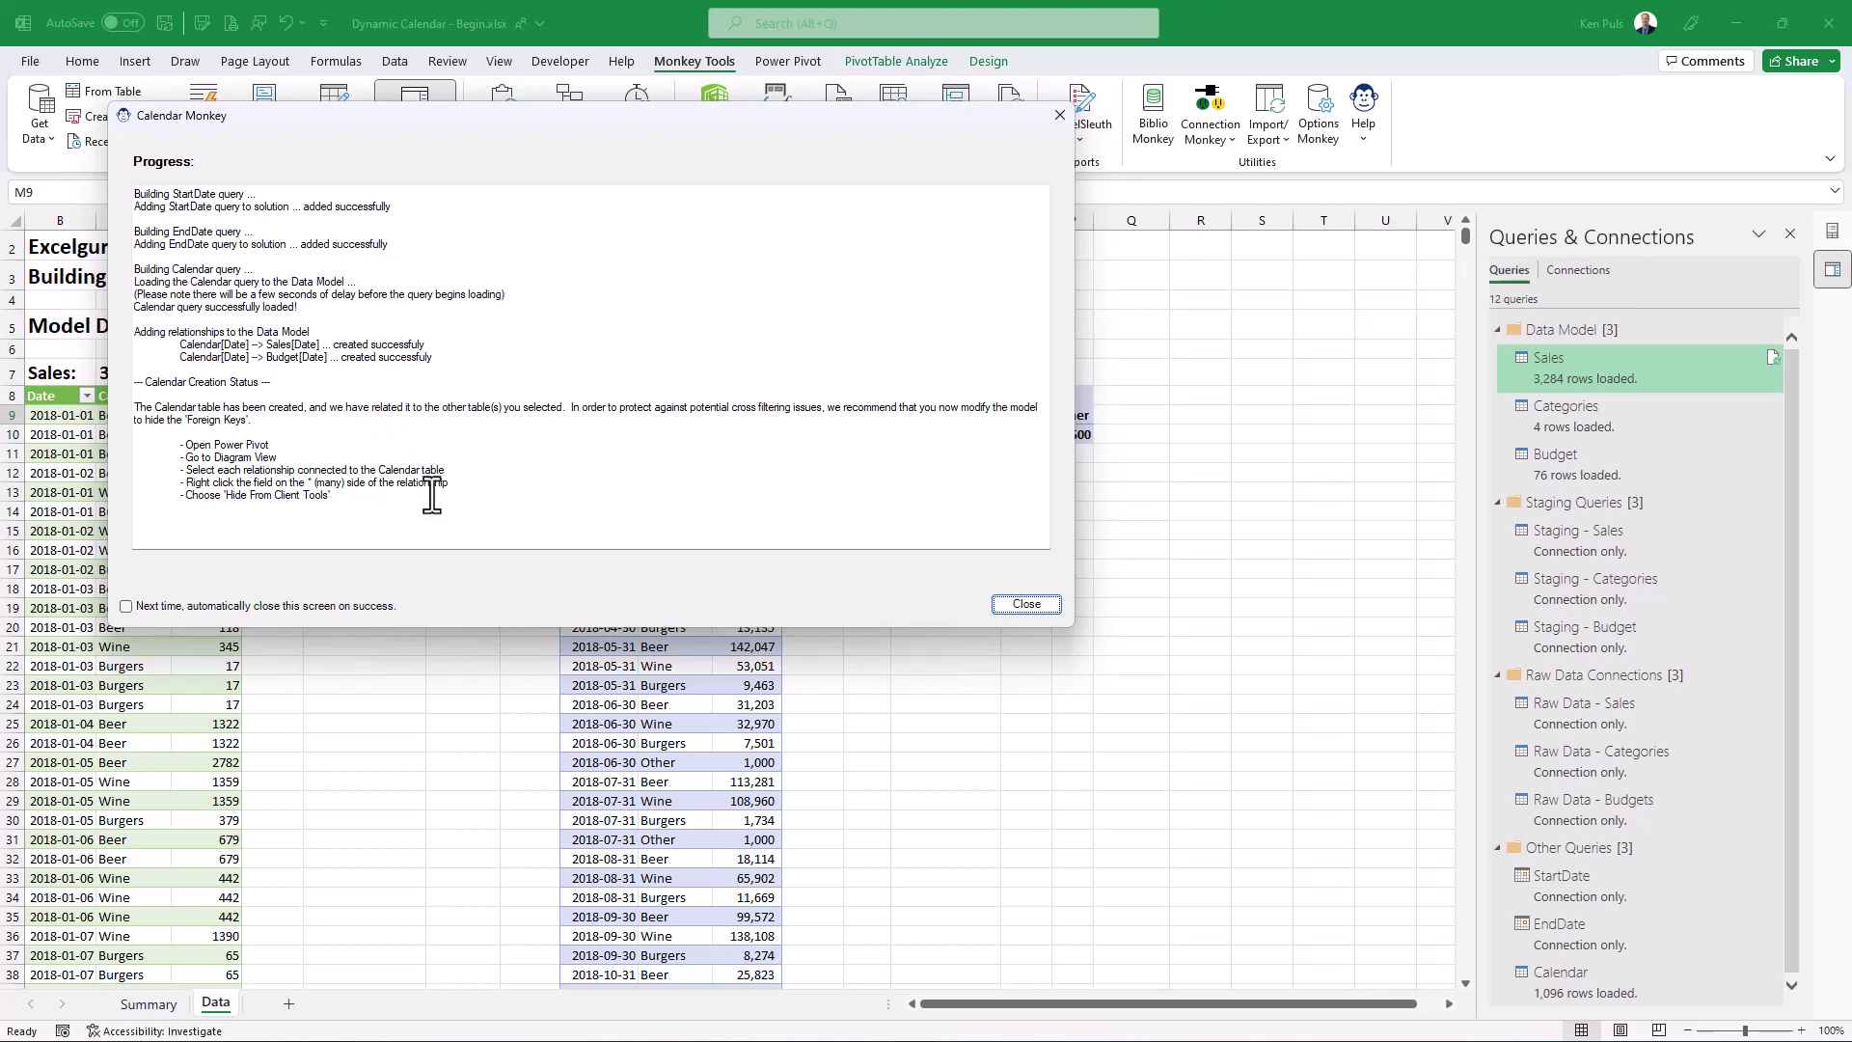
click(1049, 605)
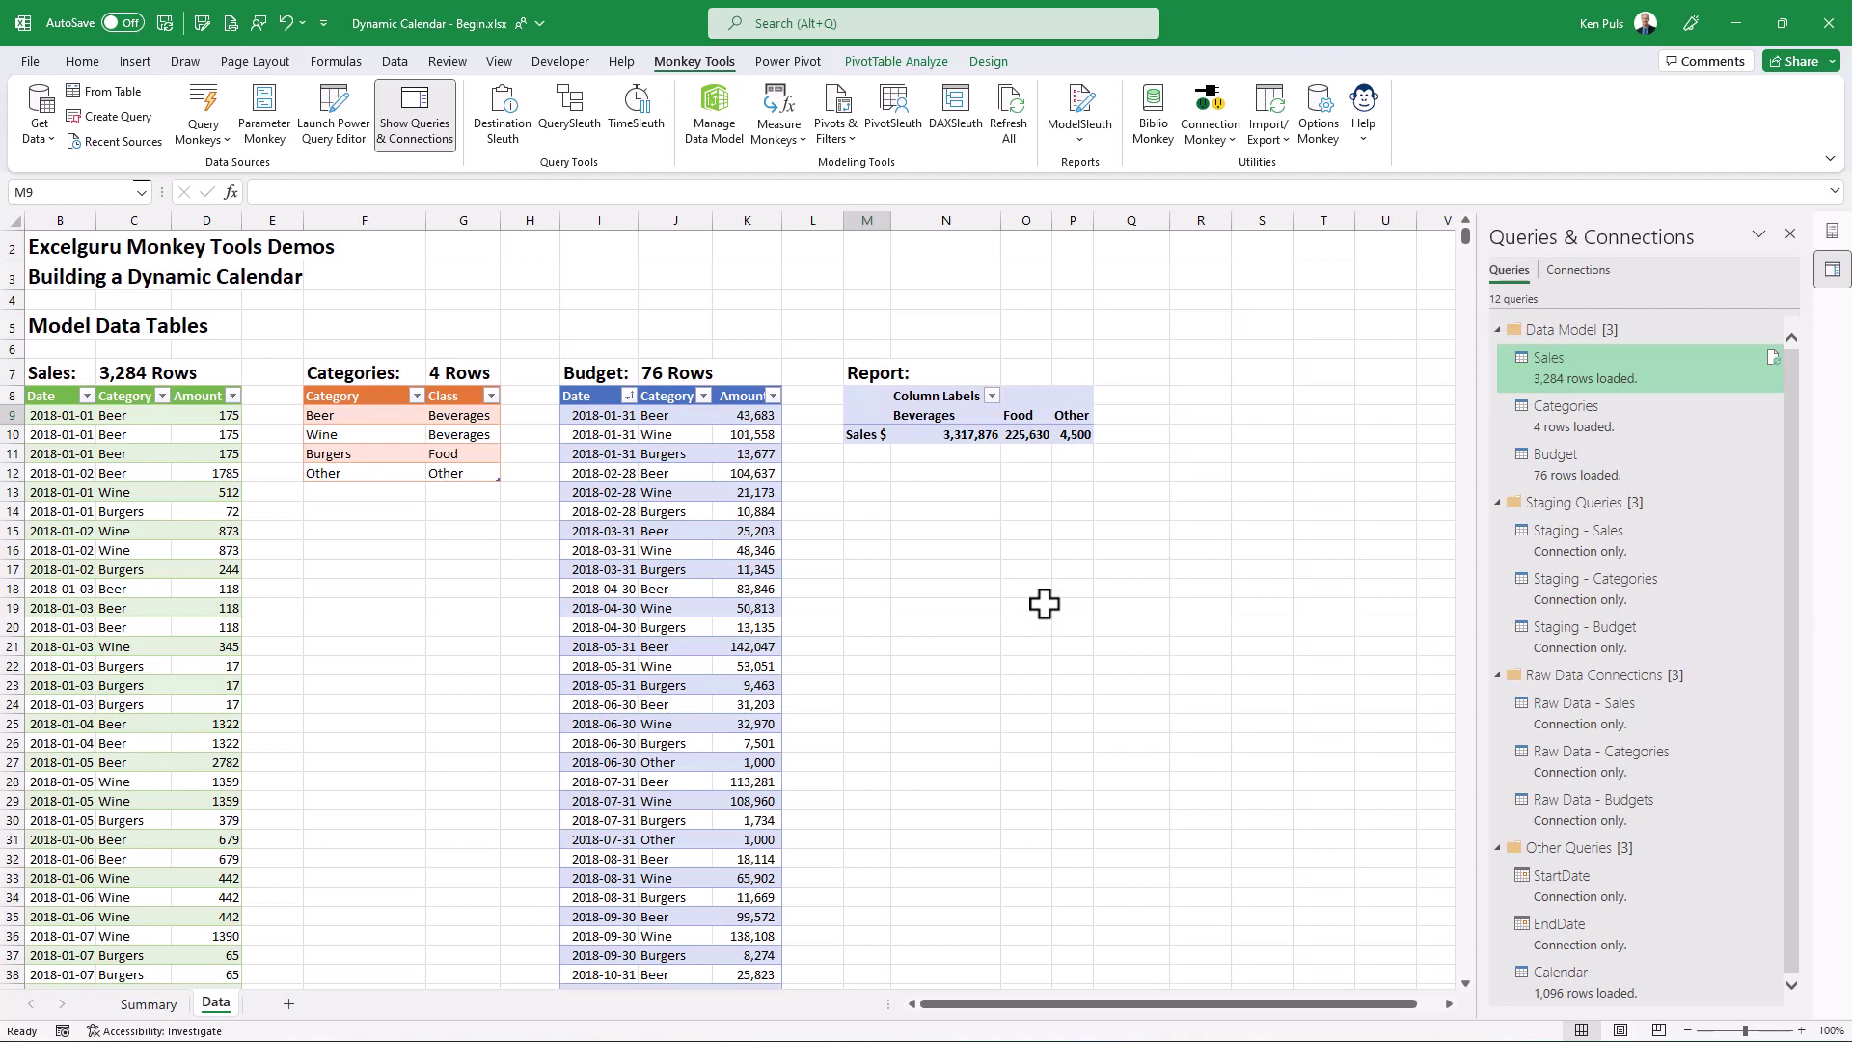
Review the generated Calendar query, and inspect the Calendar table's relationships to Sales and Budget in the data model diagram
double_click(1586, 991)
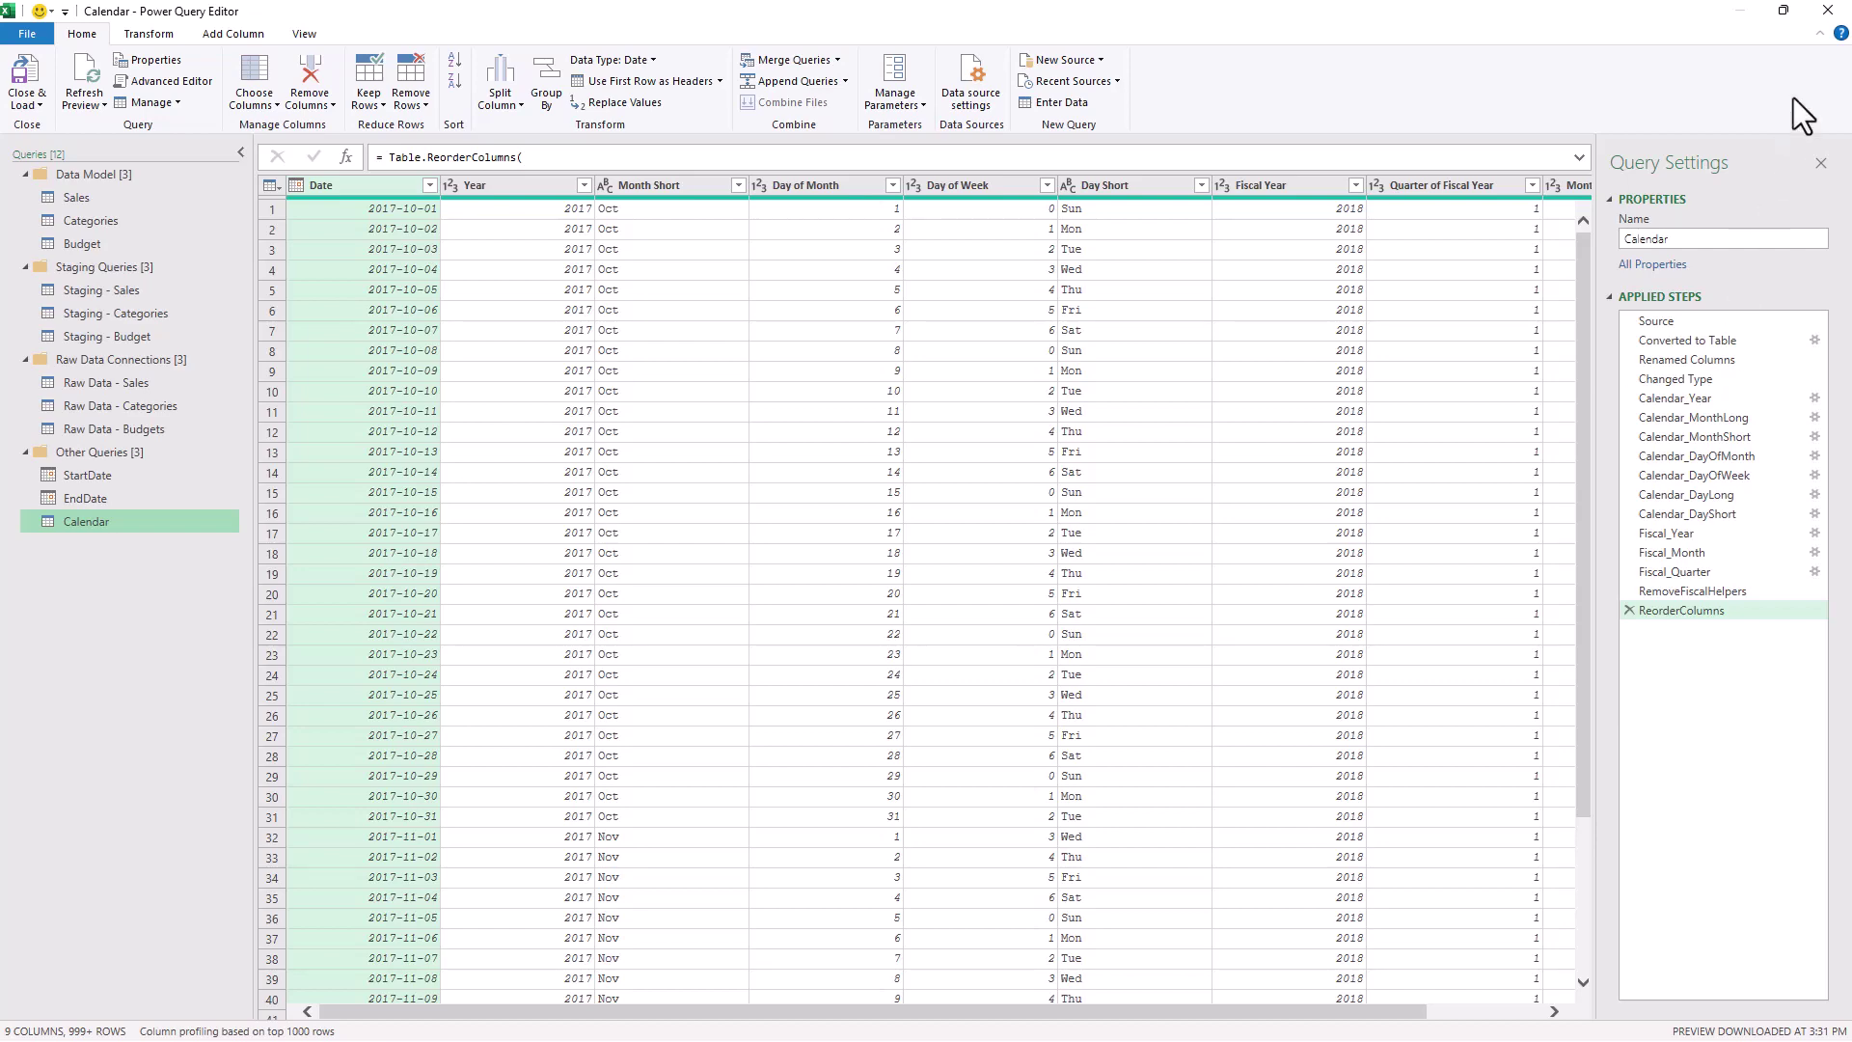
click(1828, 12)
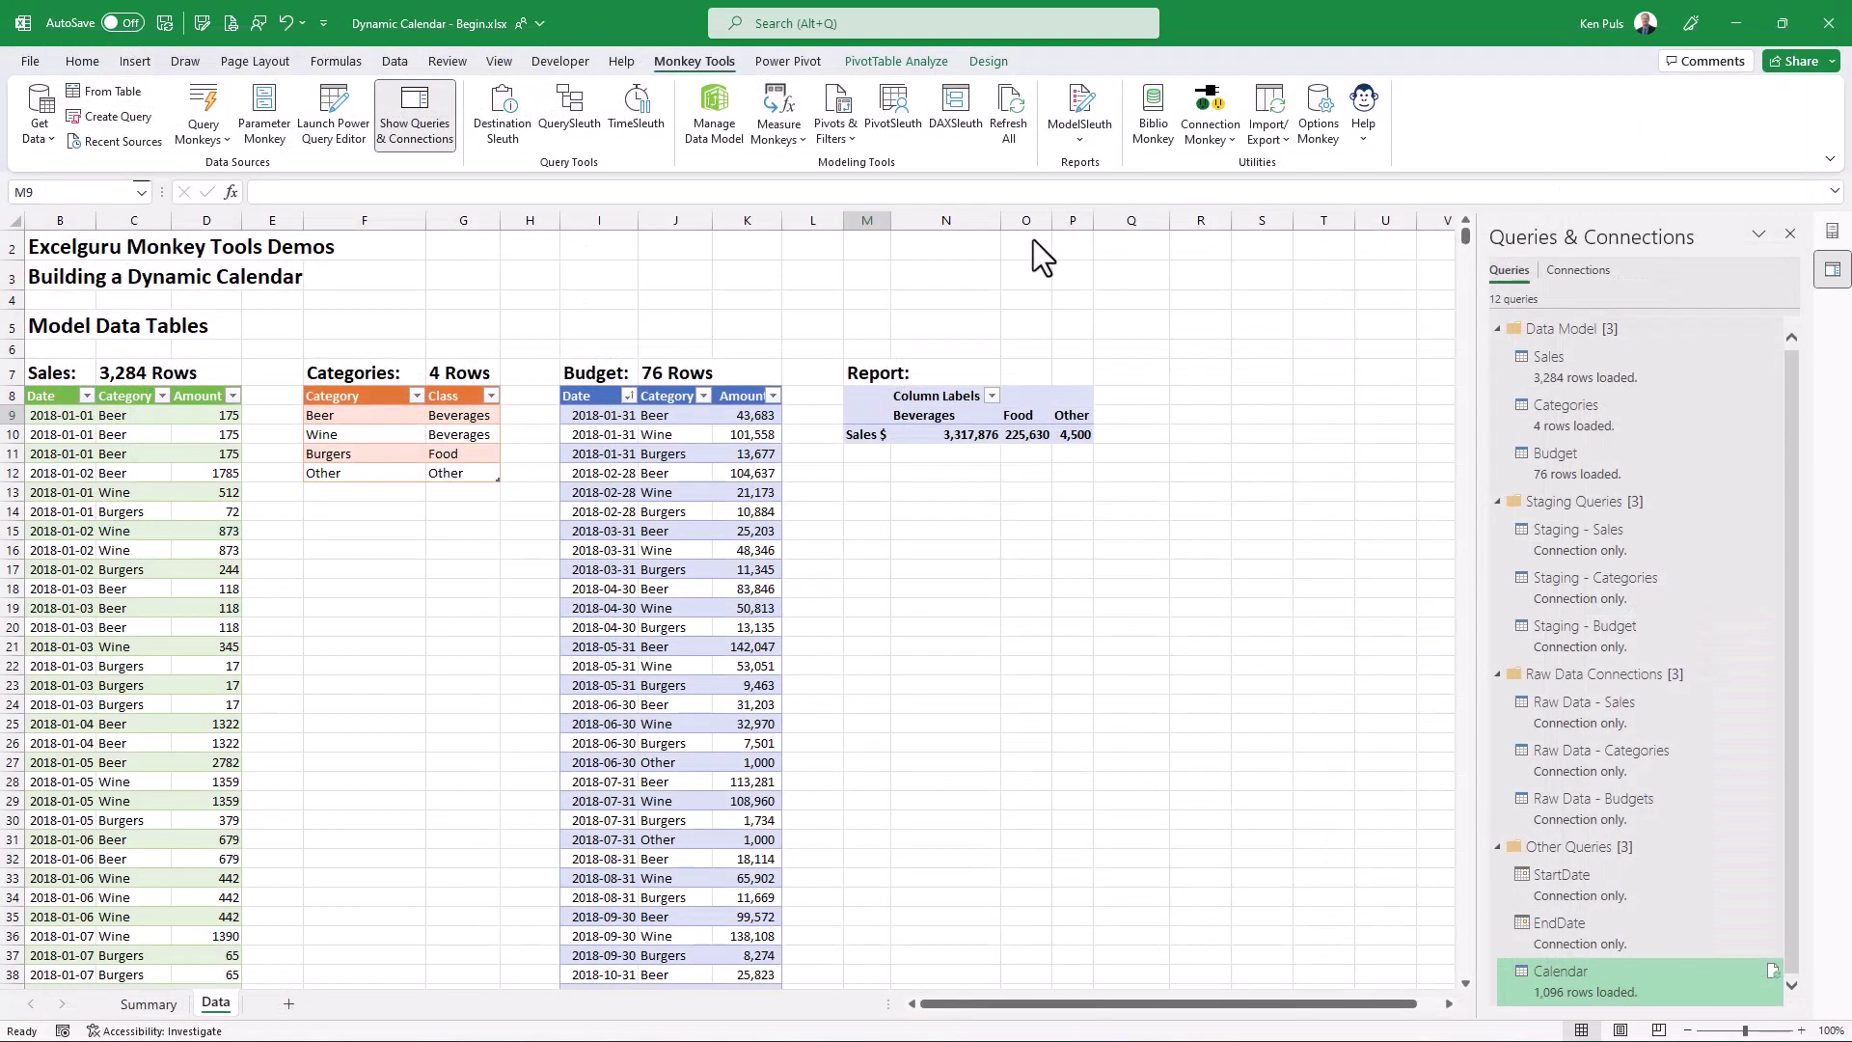
click(710, 108)
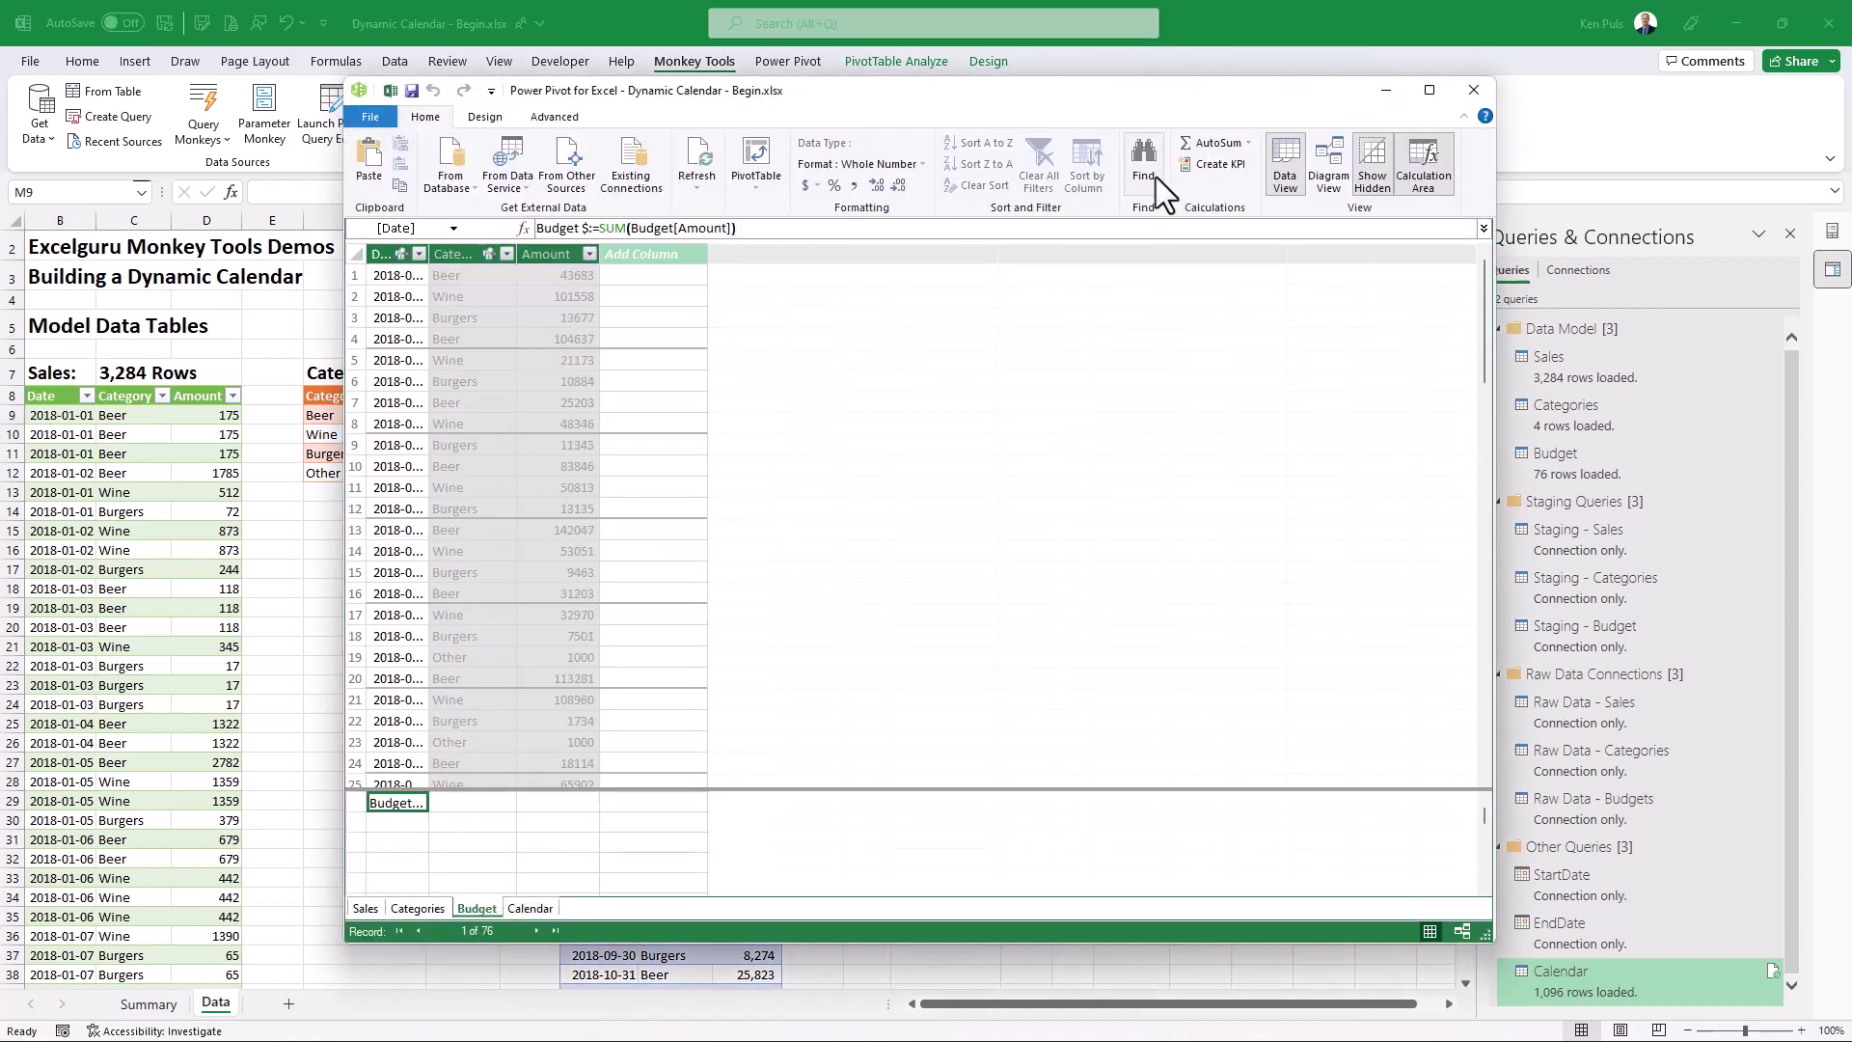
click(1332, 160)
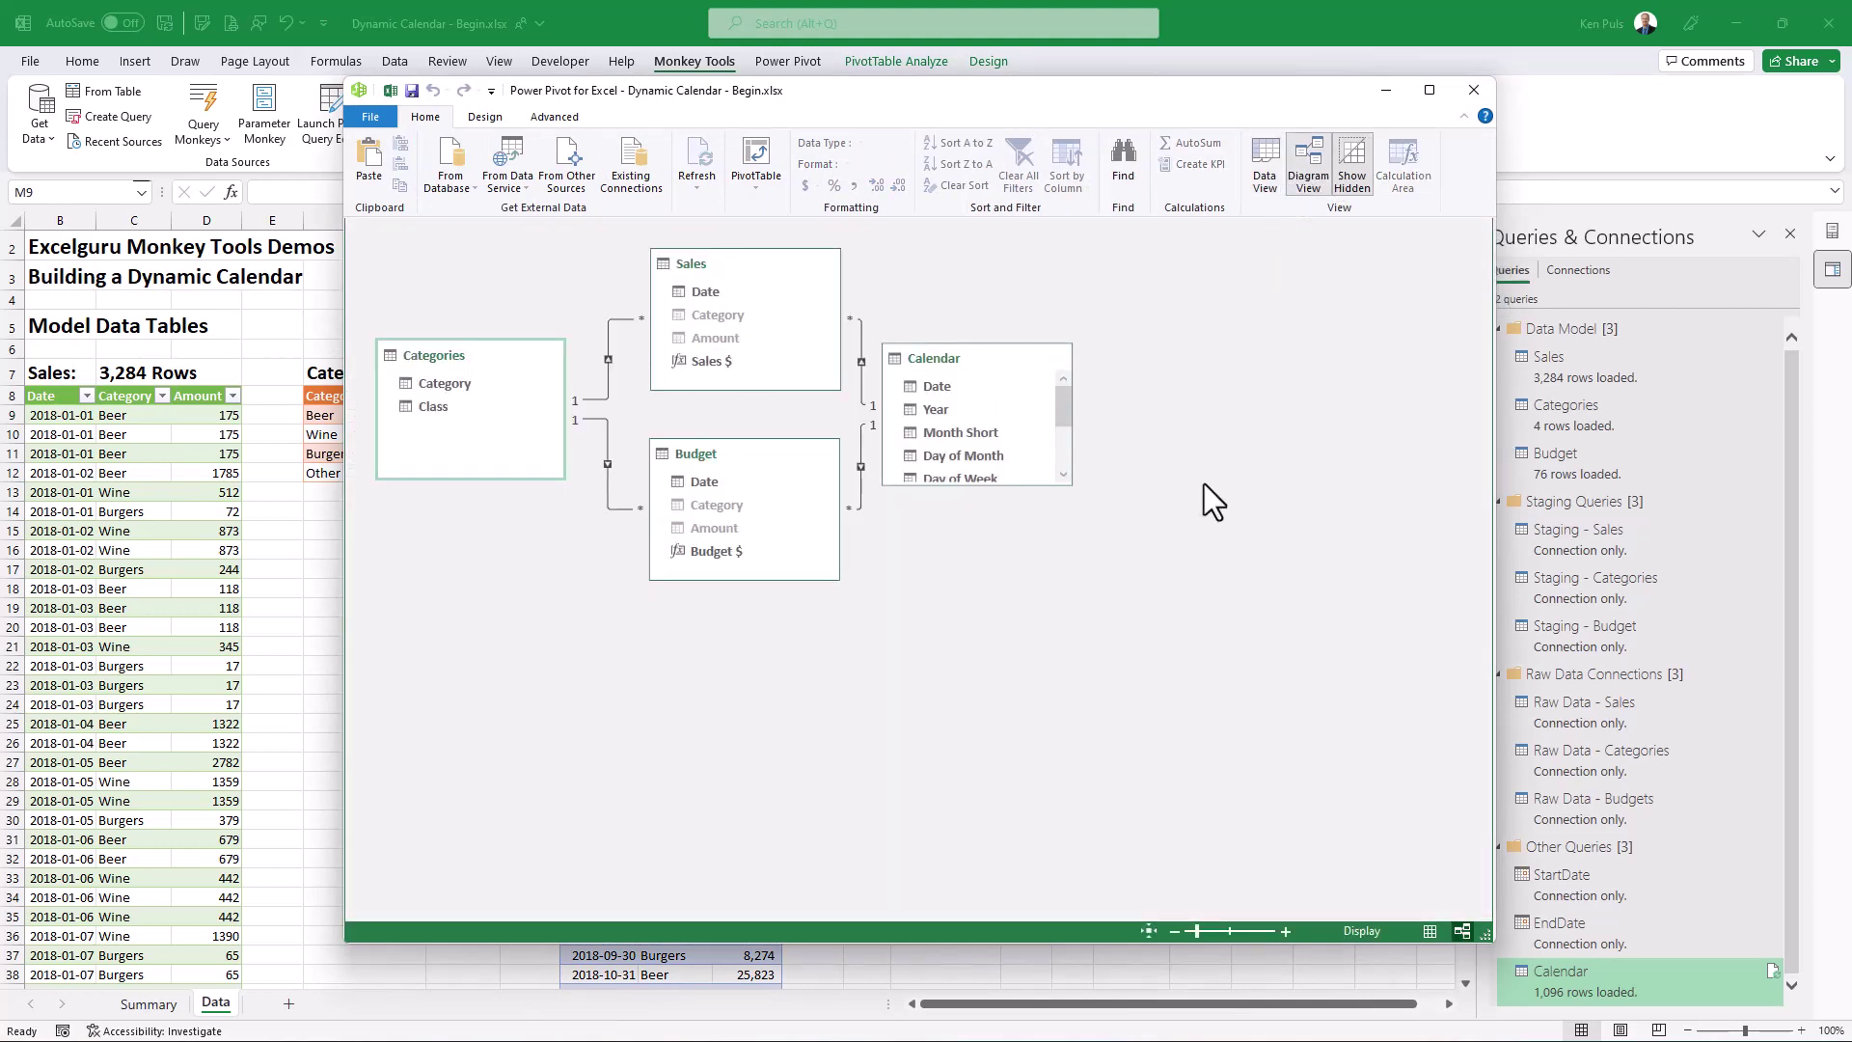
click(866, 388)
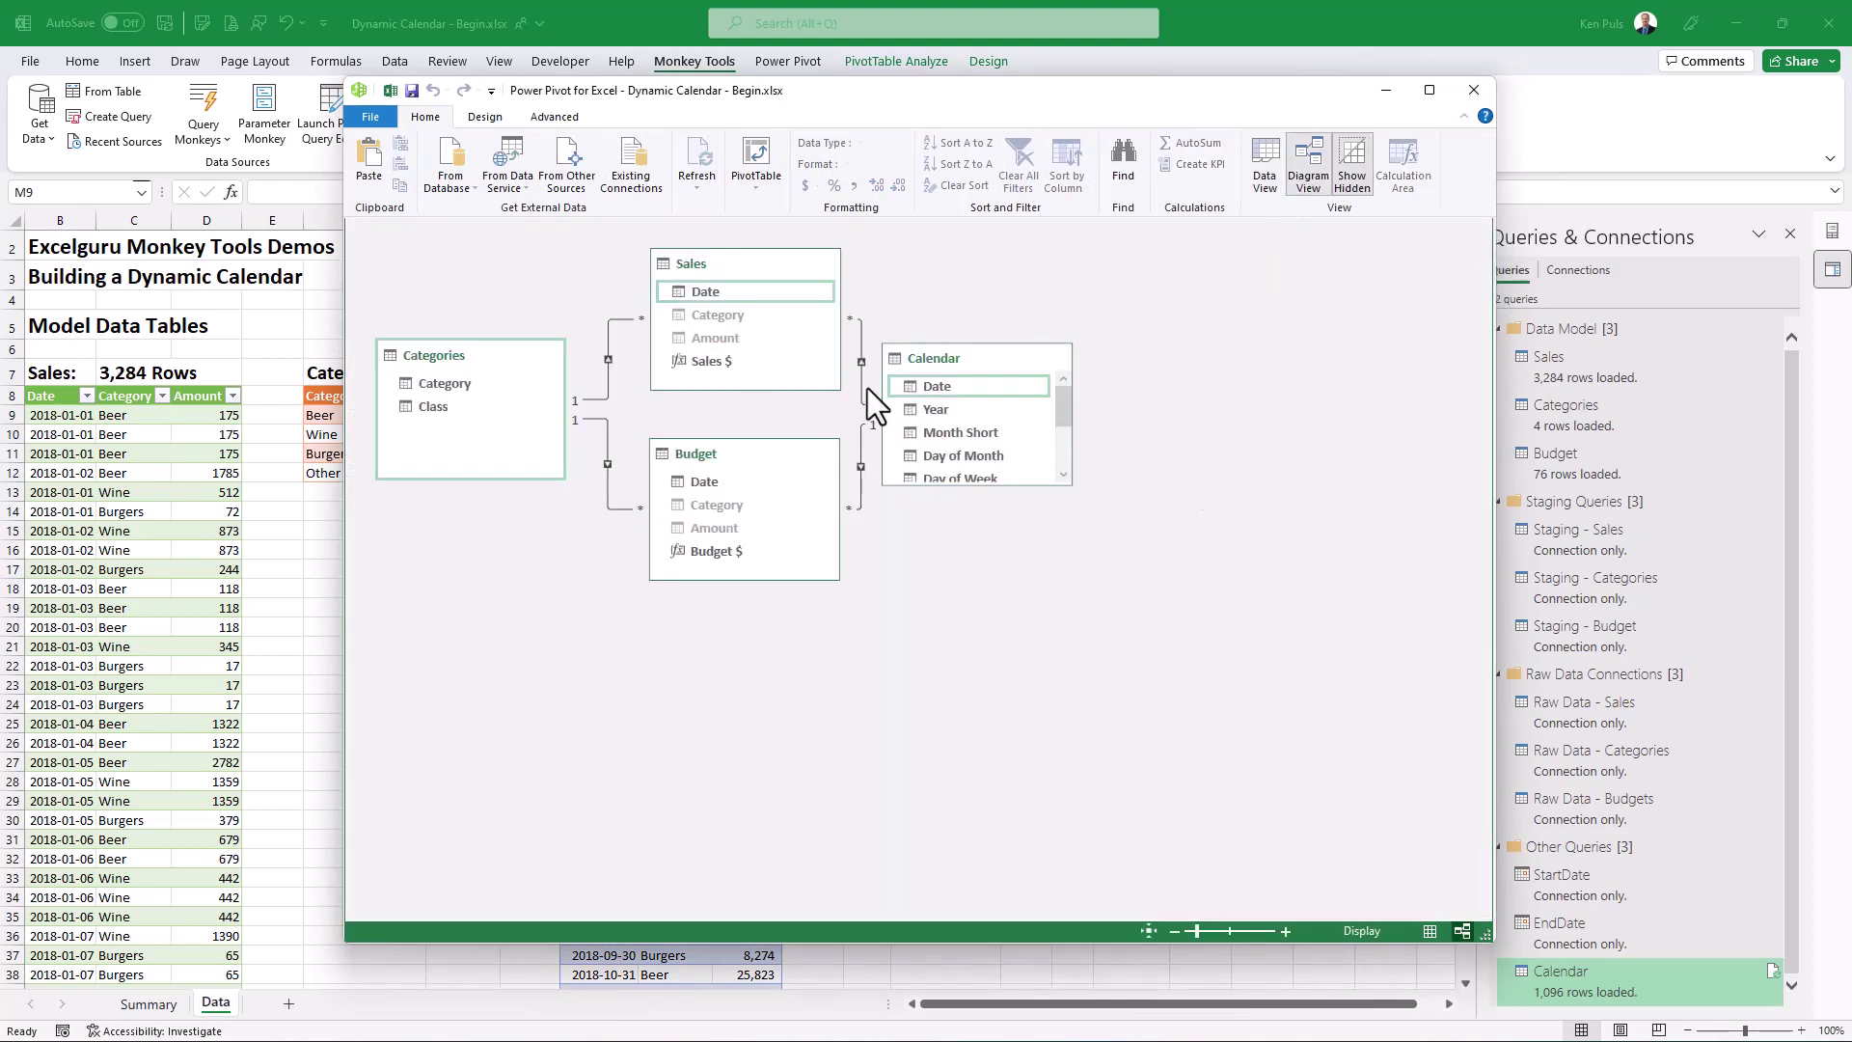
click(862, 441)
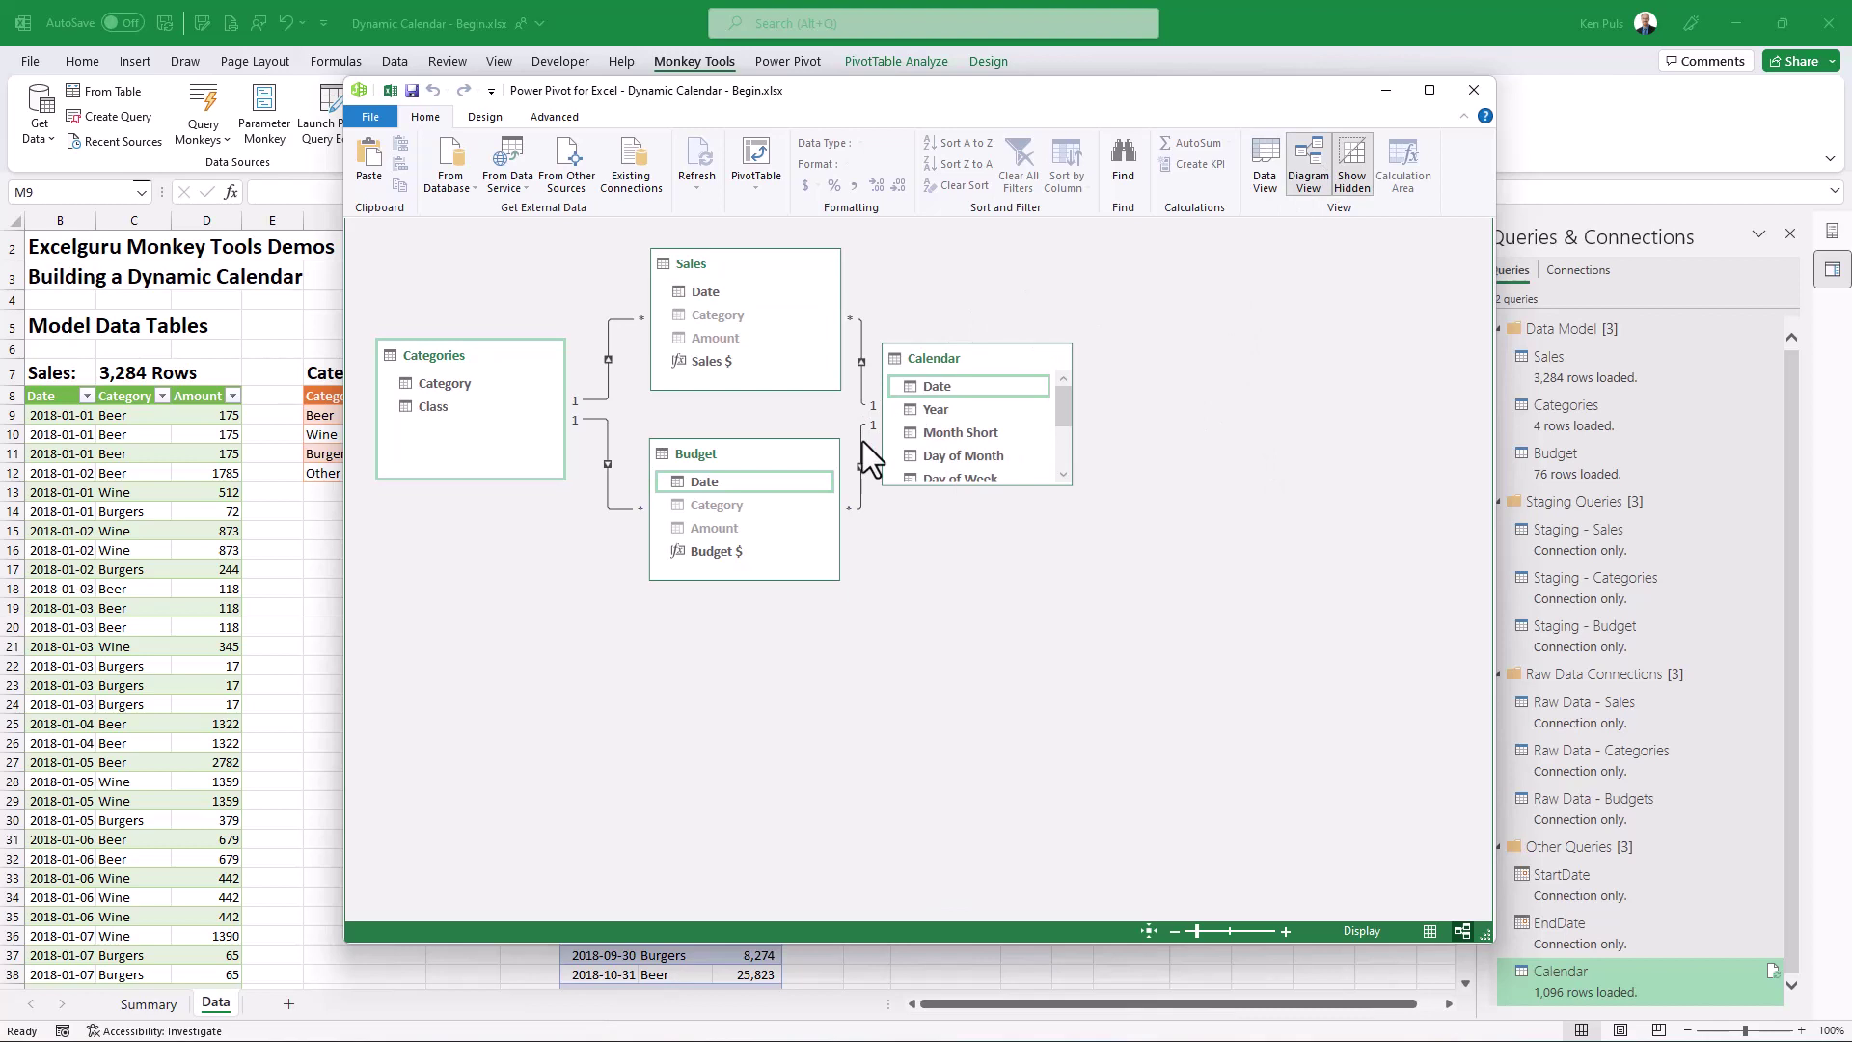
Hide the Date fields of the Sales and Budget tables from client tools
right_click(702, 294)
click(760, 398)
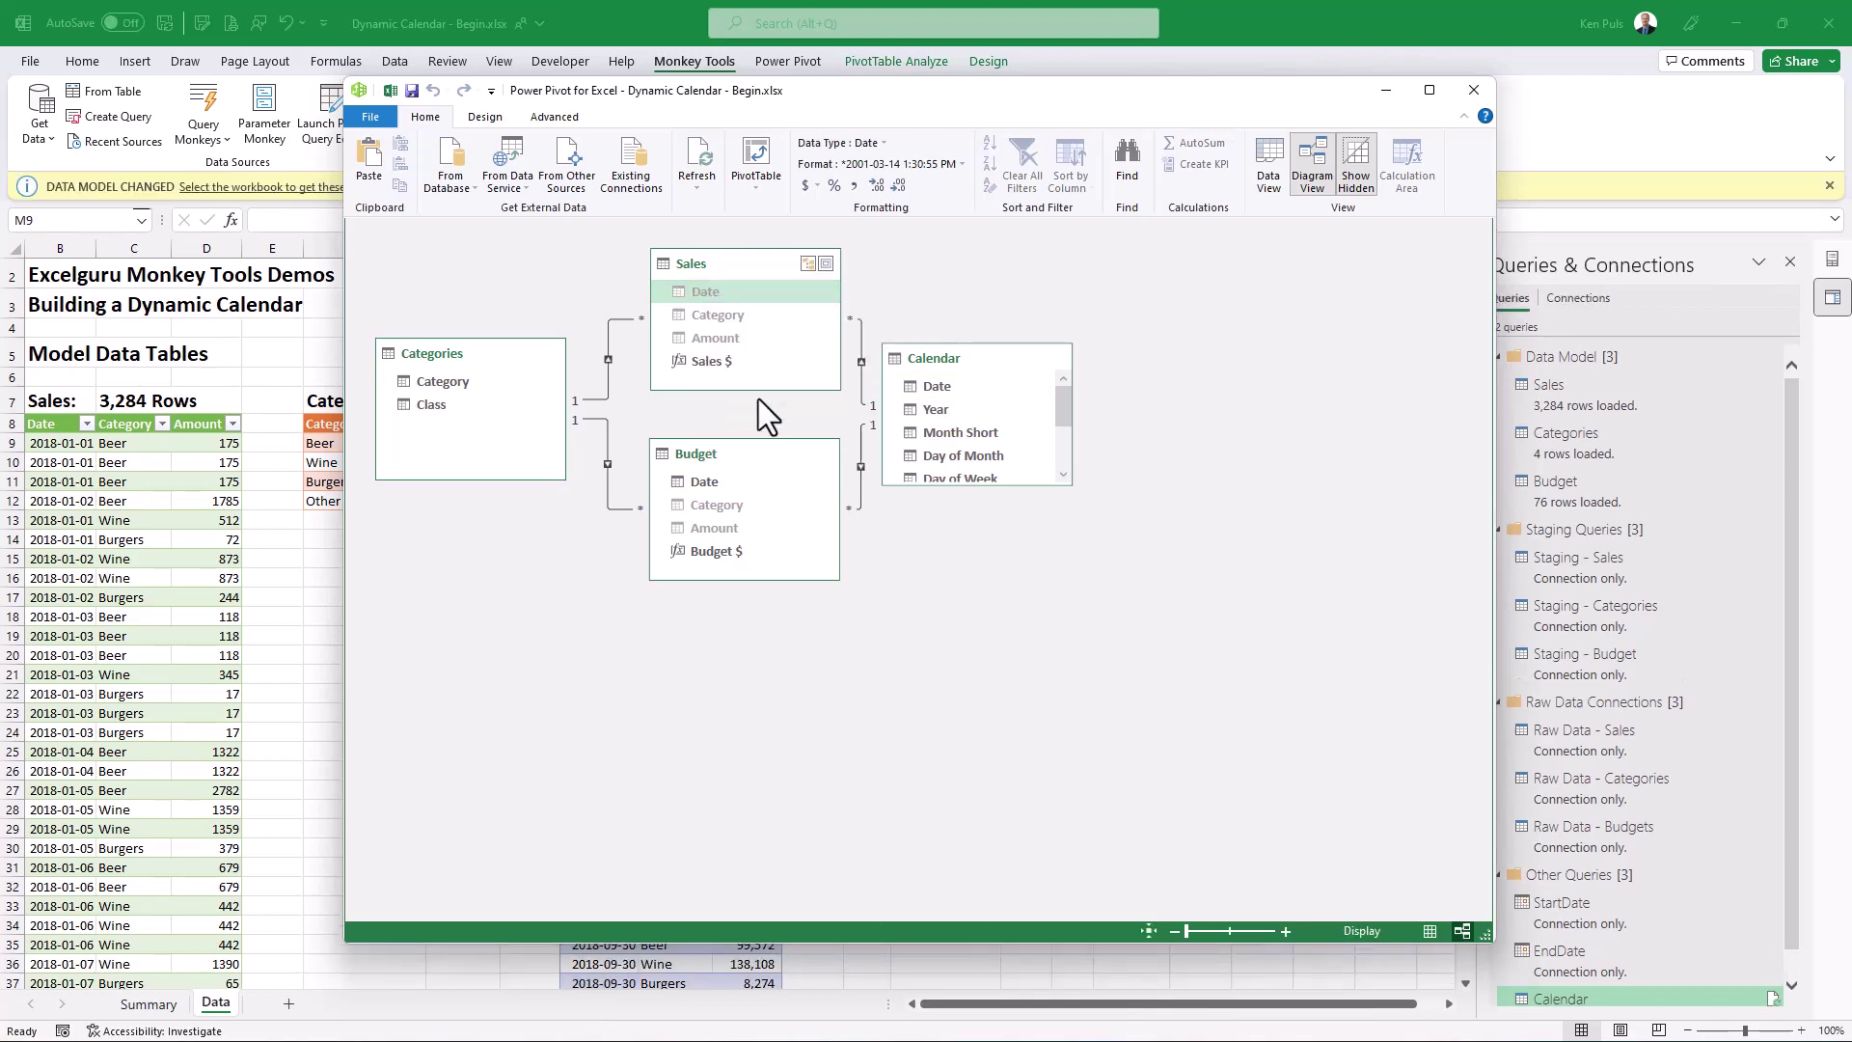
right_click(709, 485)
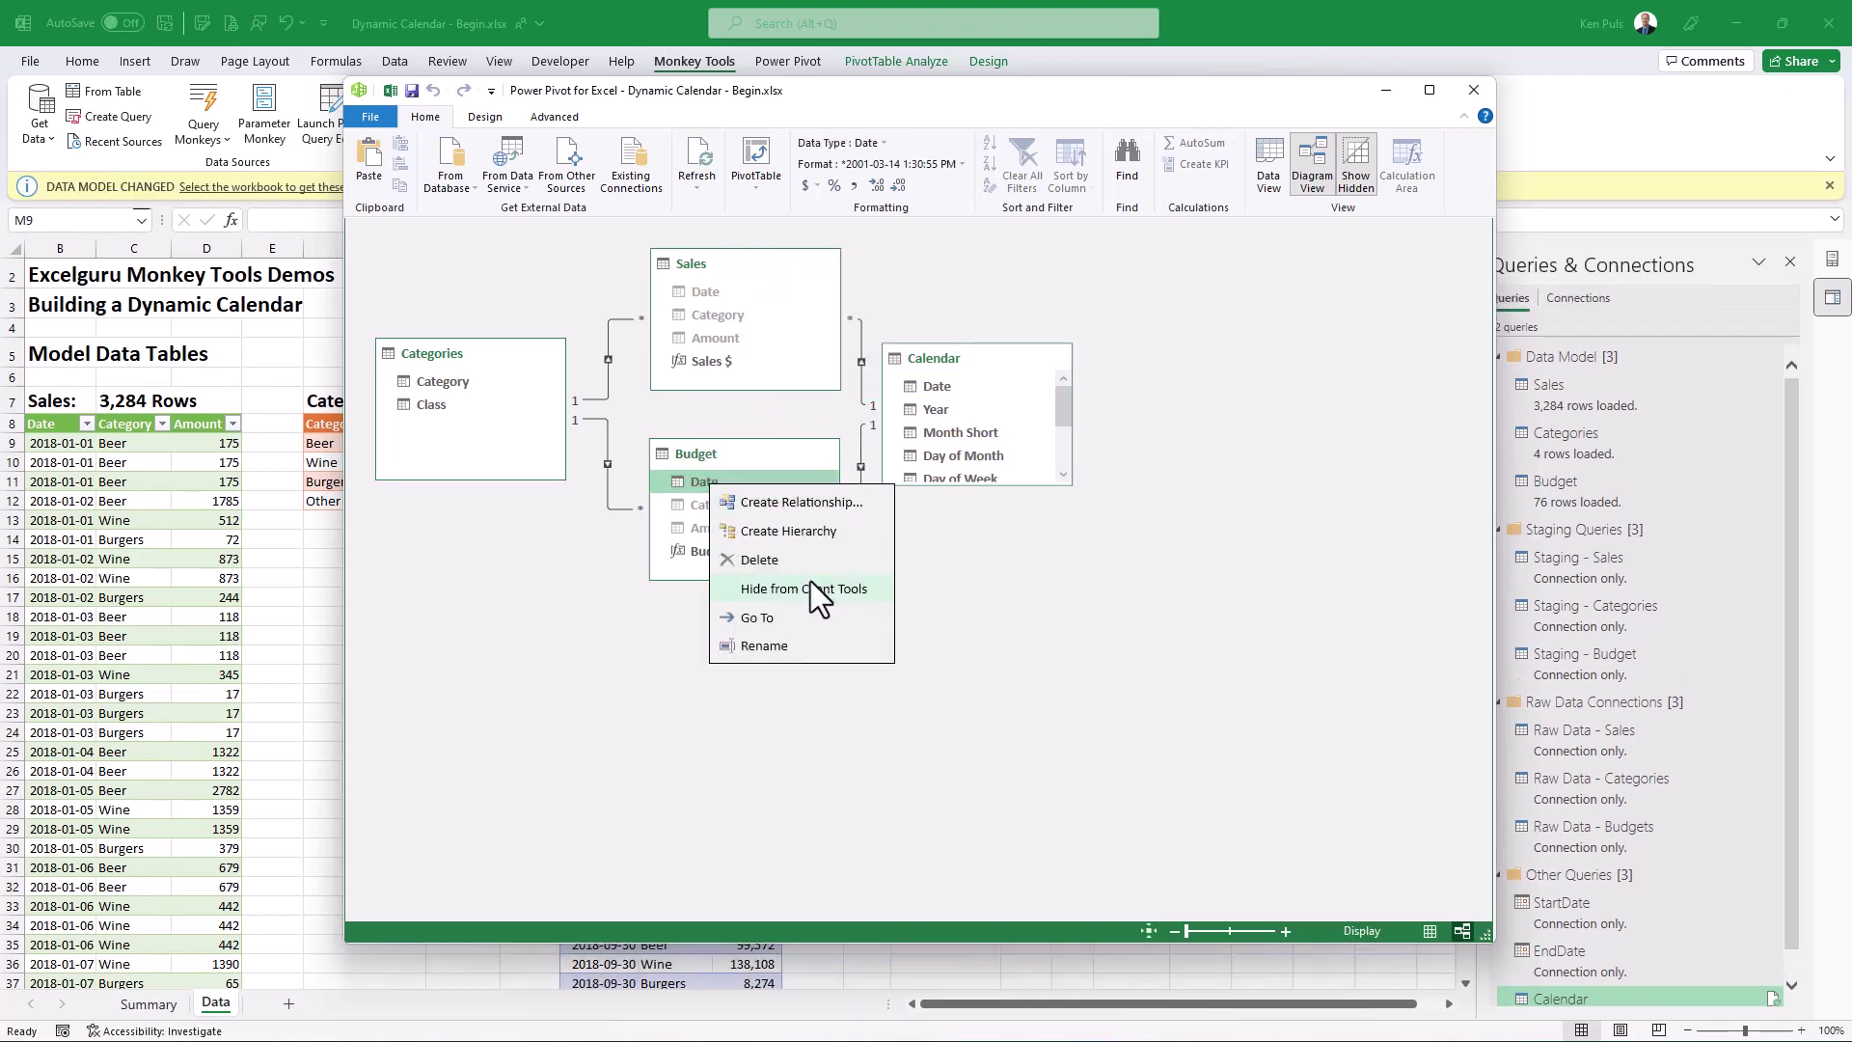
click(810, 587)
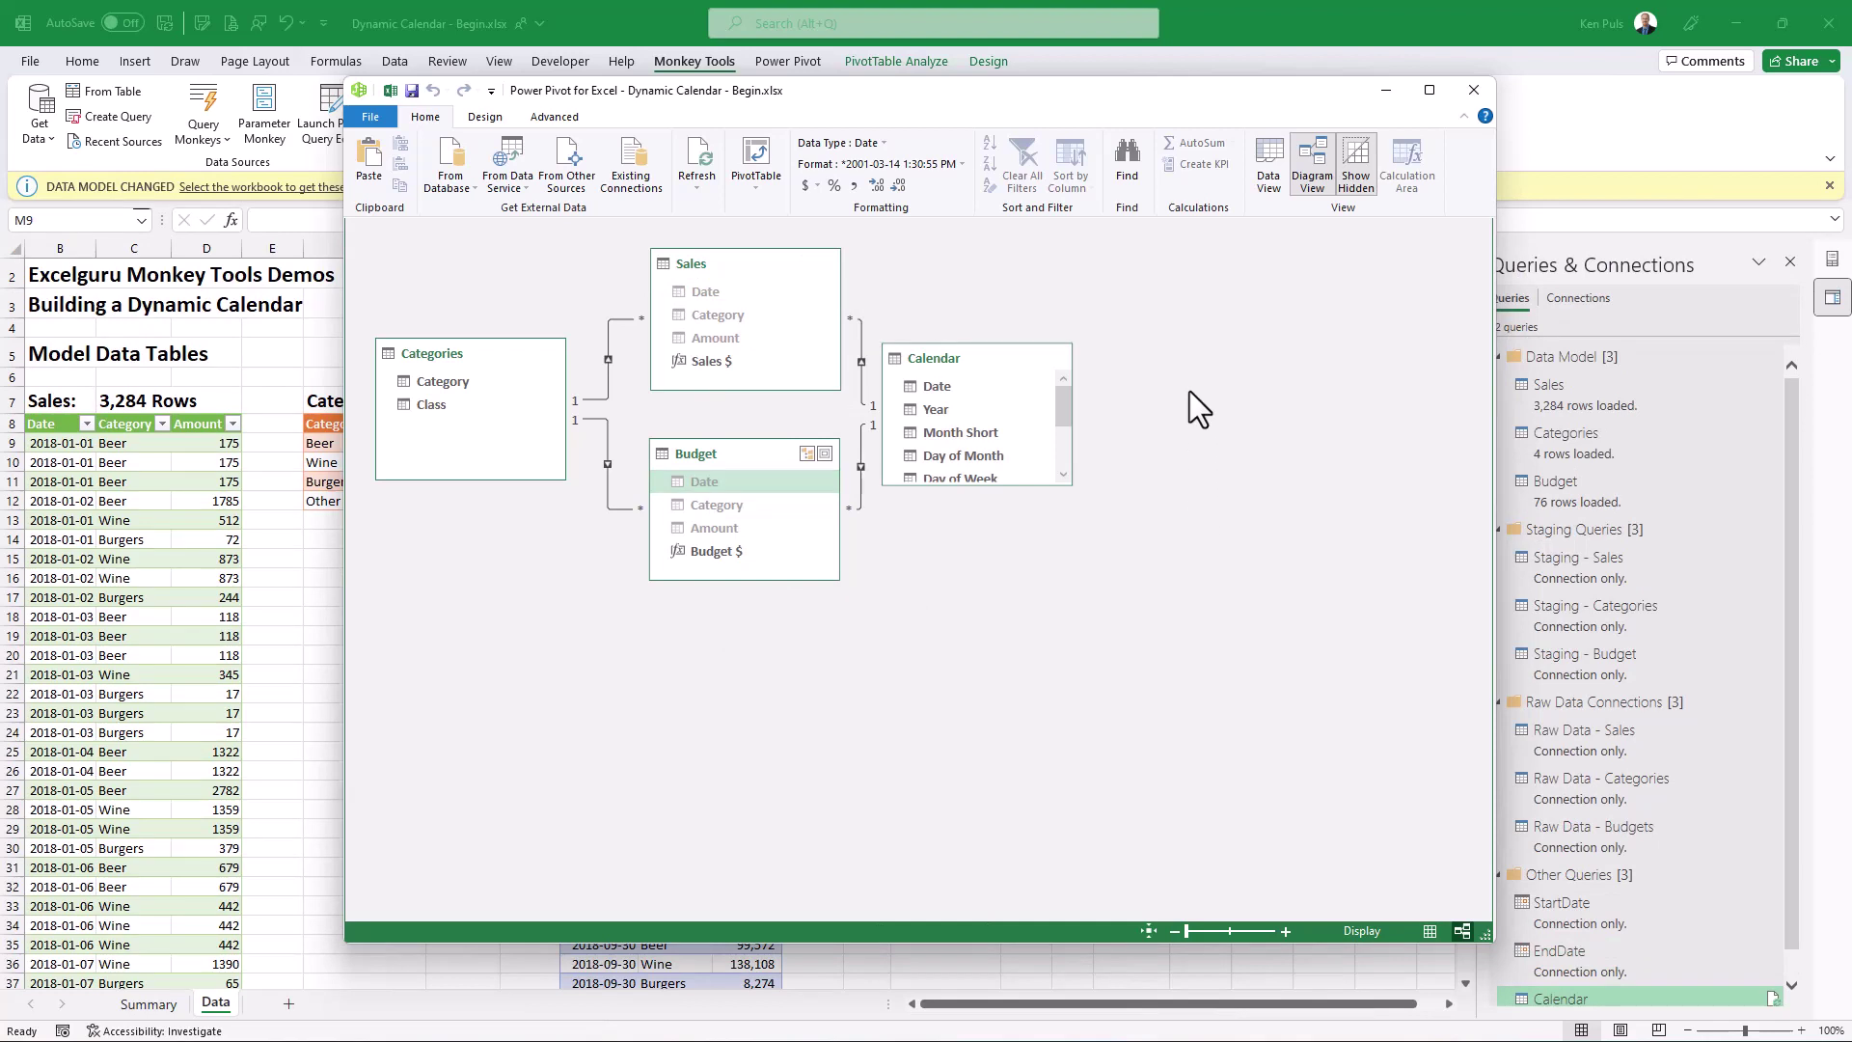
Sort the Calendar table's Month Short column by Month of Fiscal Year in the data view
click(1270, 184)
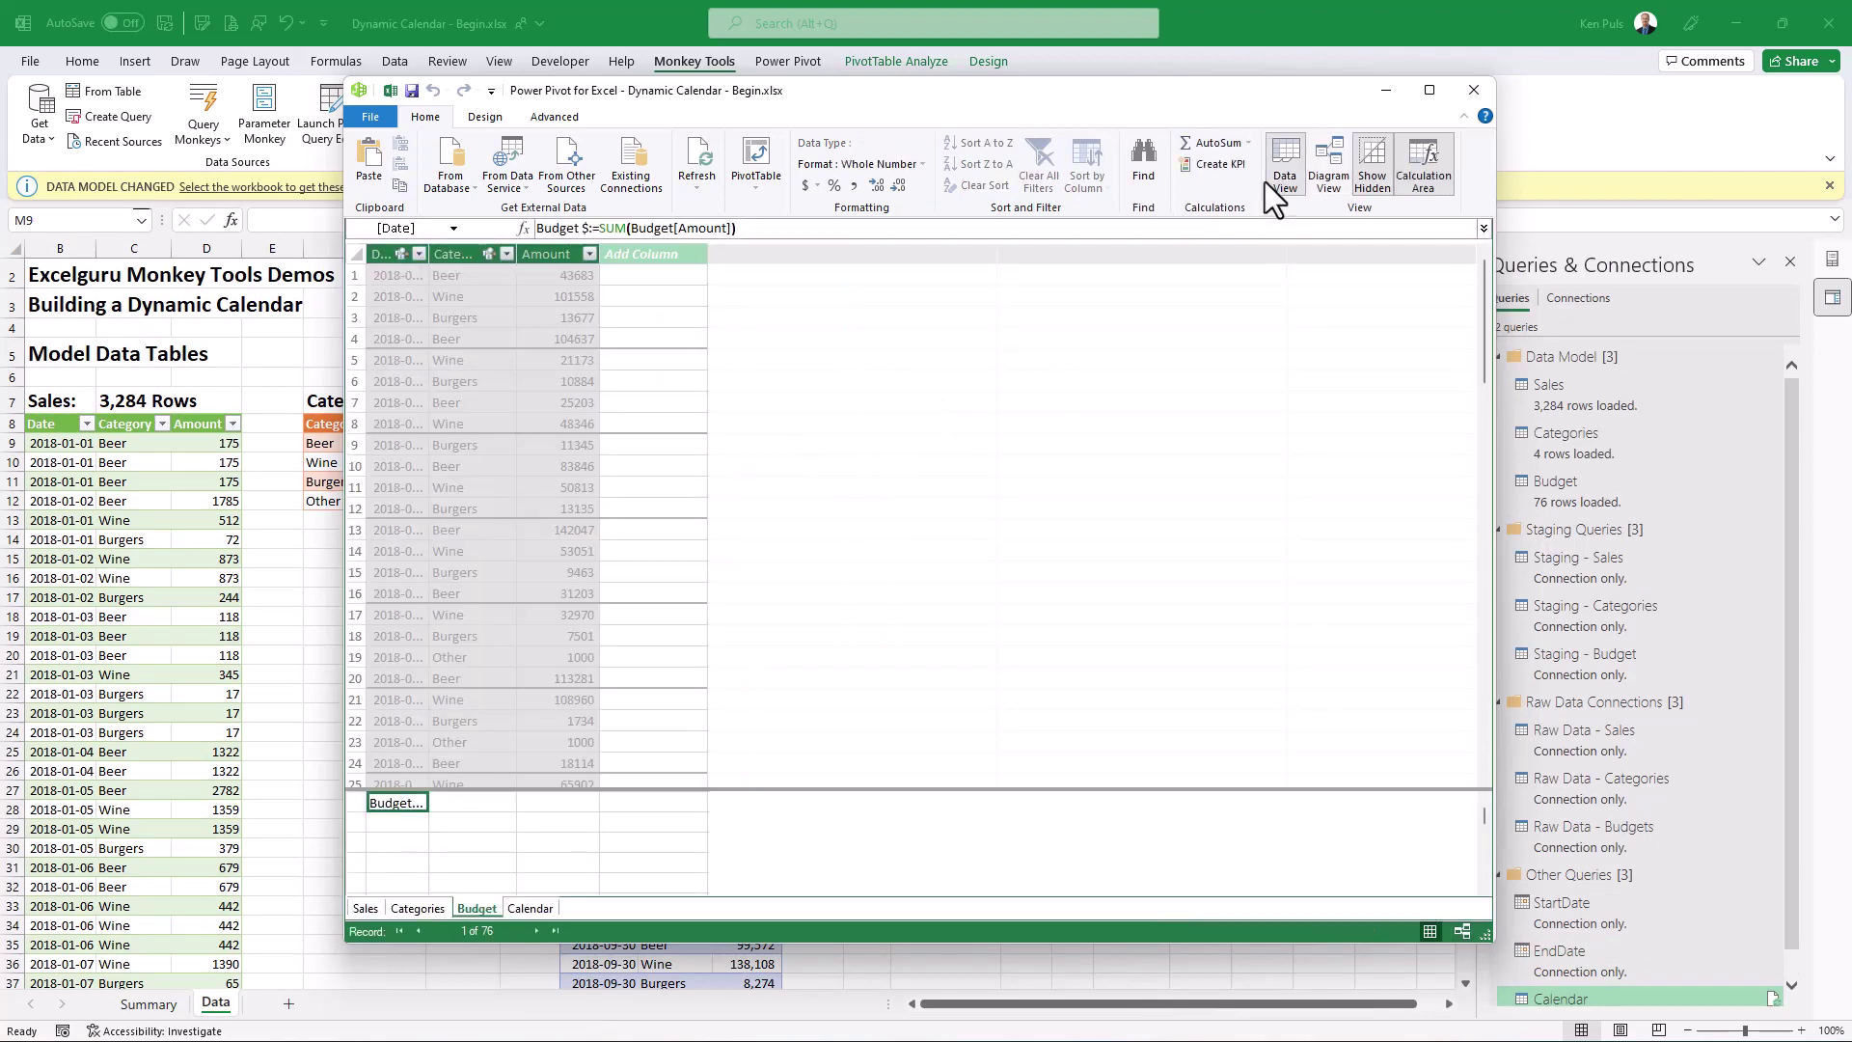
click(531, 907)
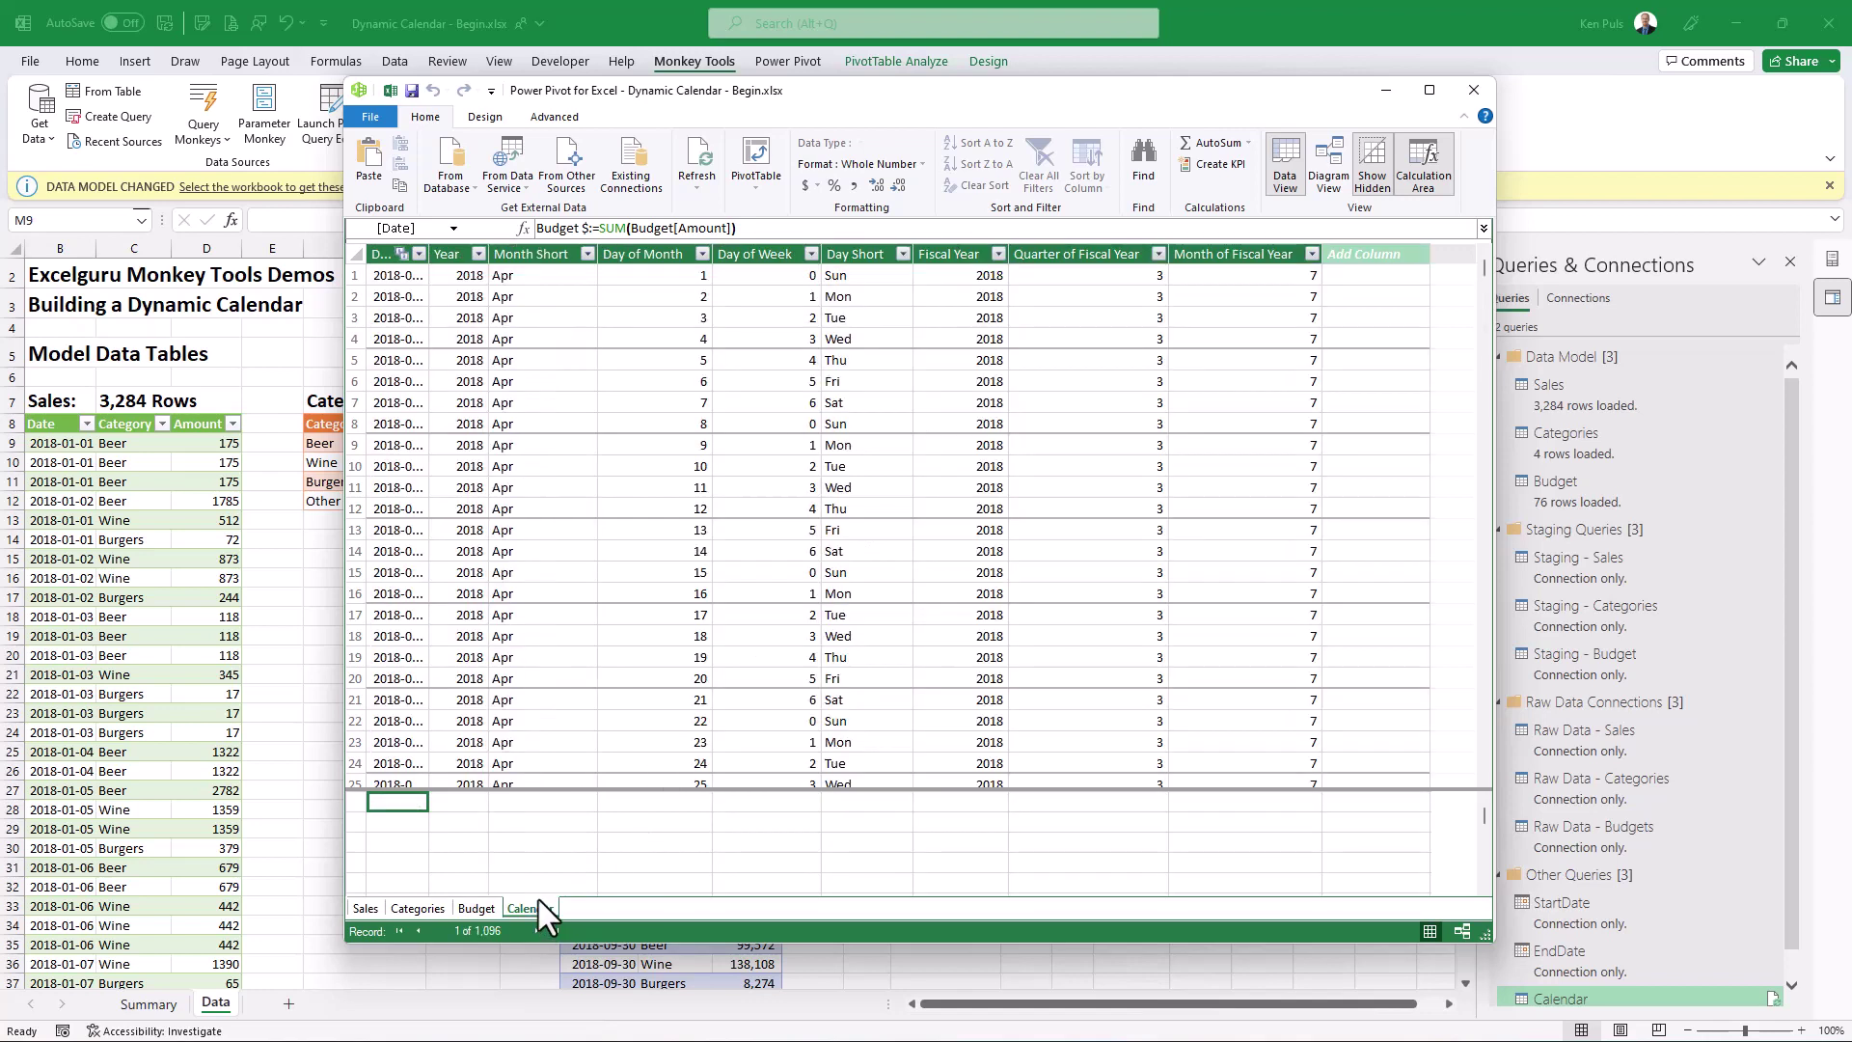
click(536, 254)
click(1068, 188)
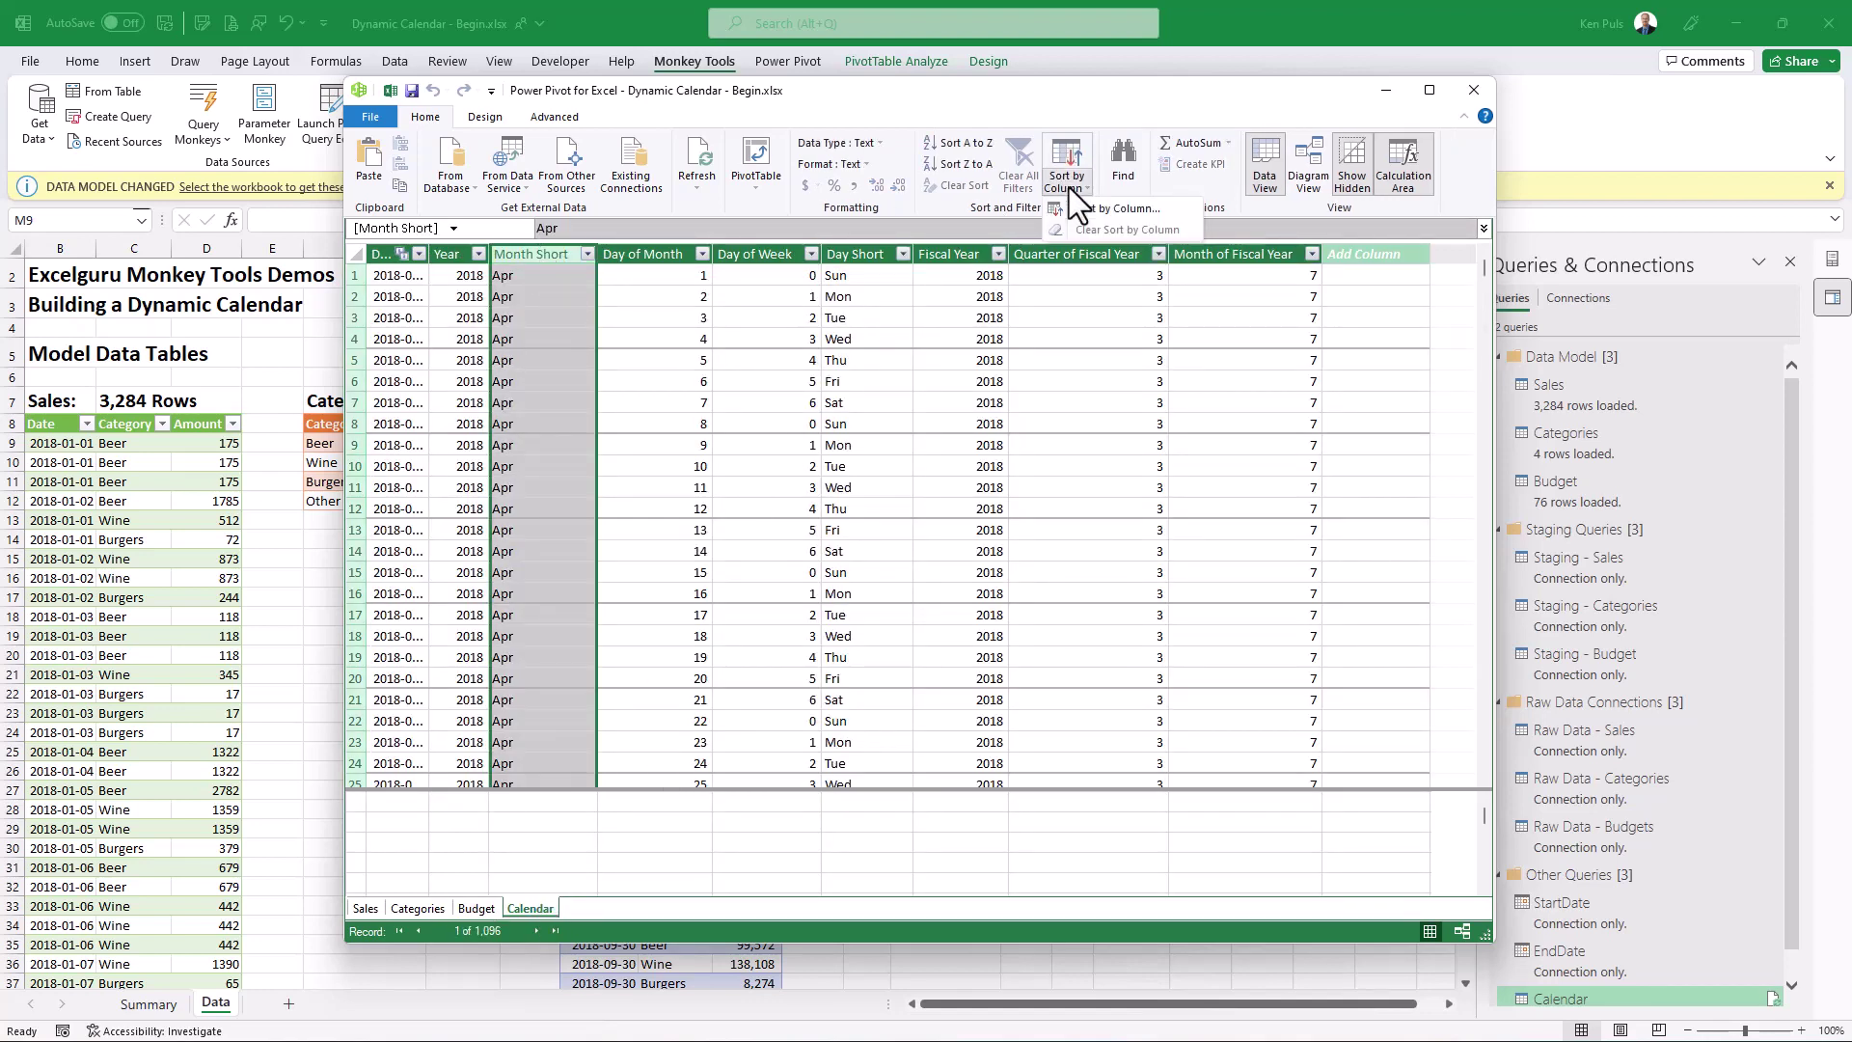
click(1085, 213)
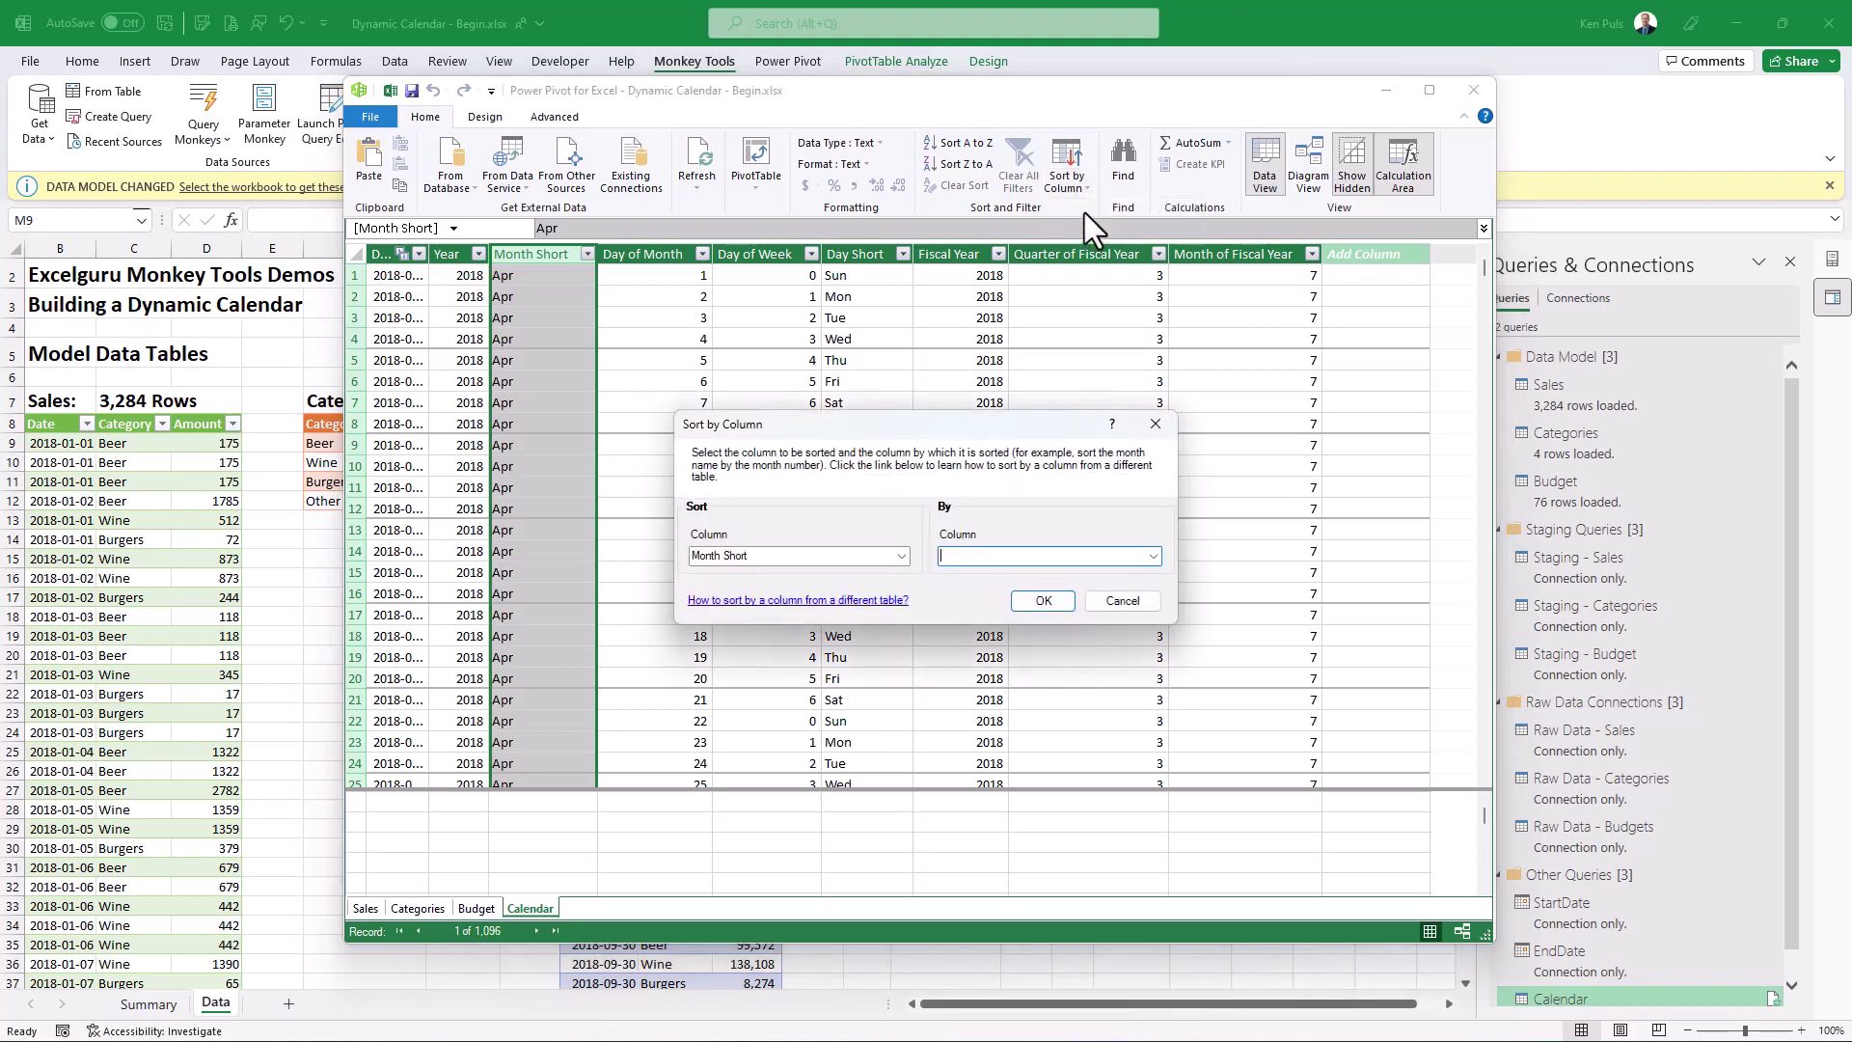
click(1153, 555)
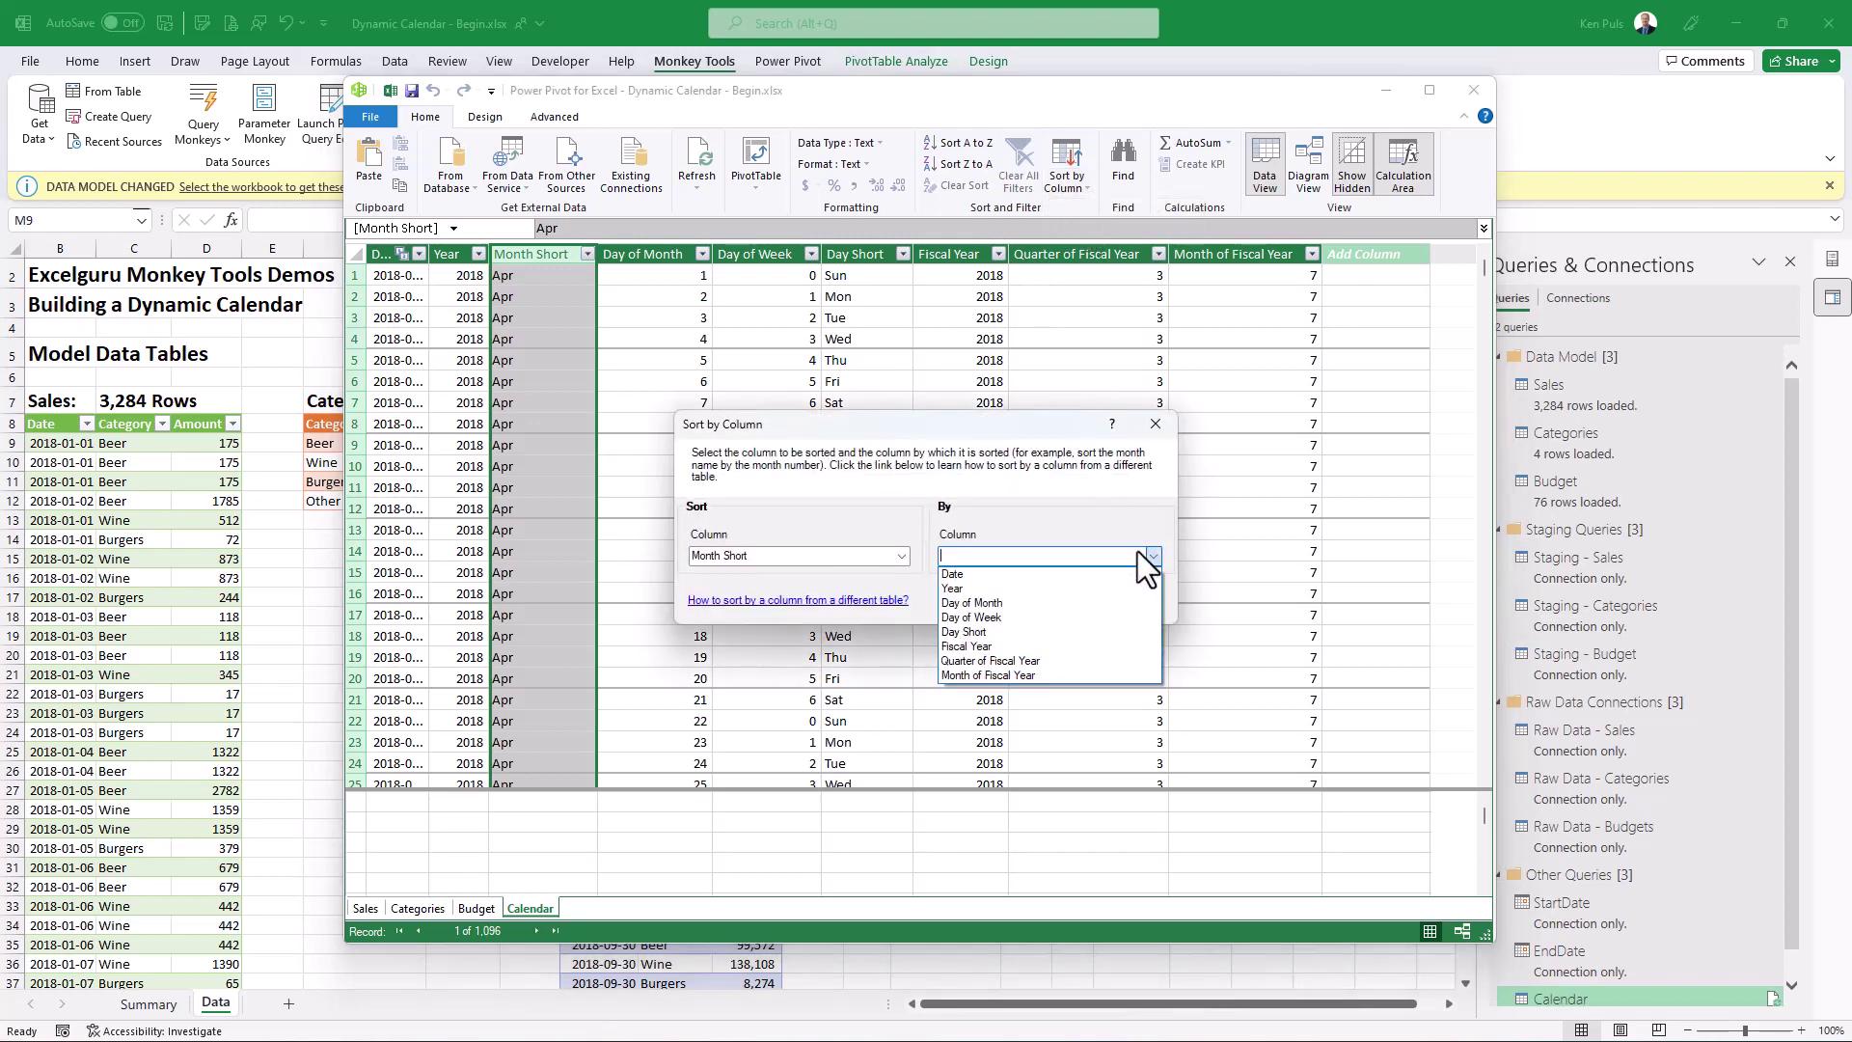
click(1039, 675)
click(1042, 602)
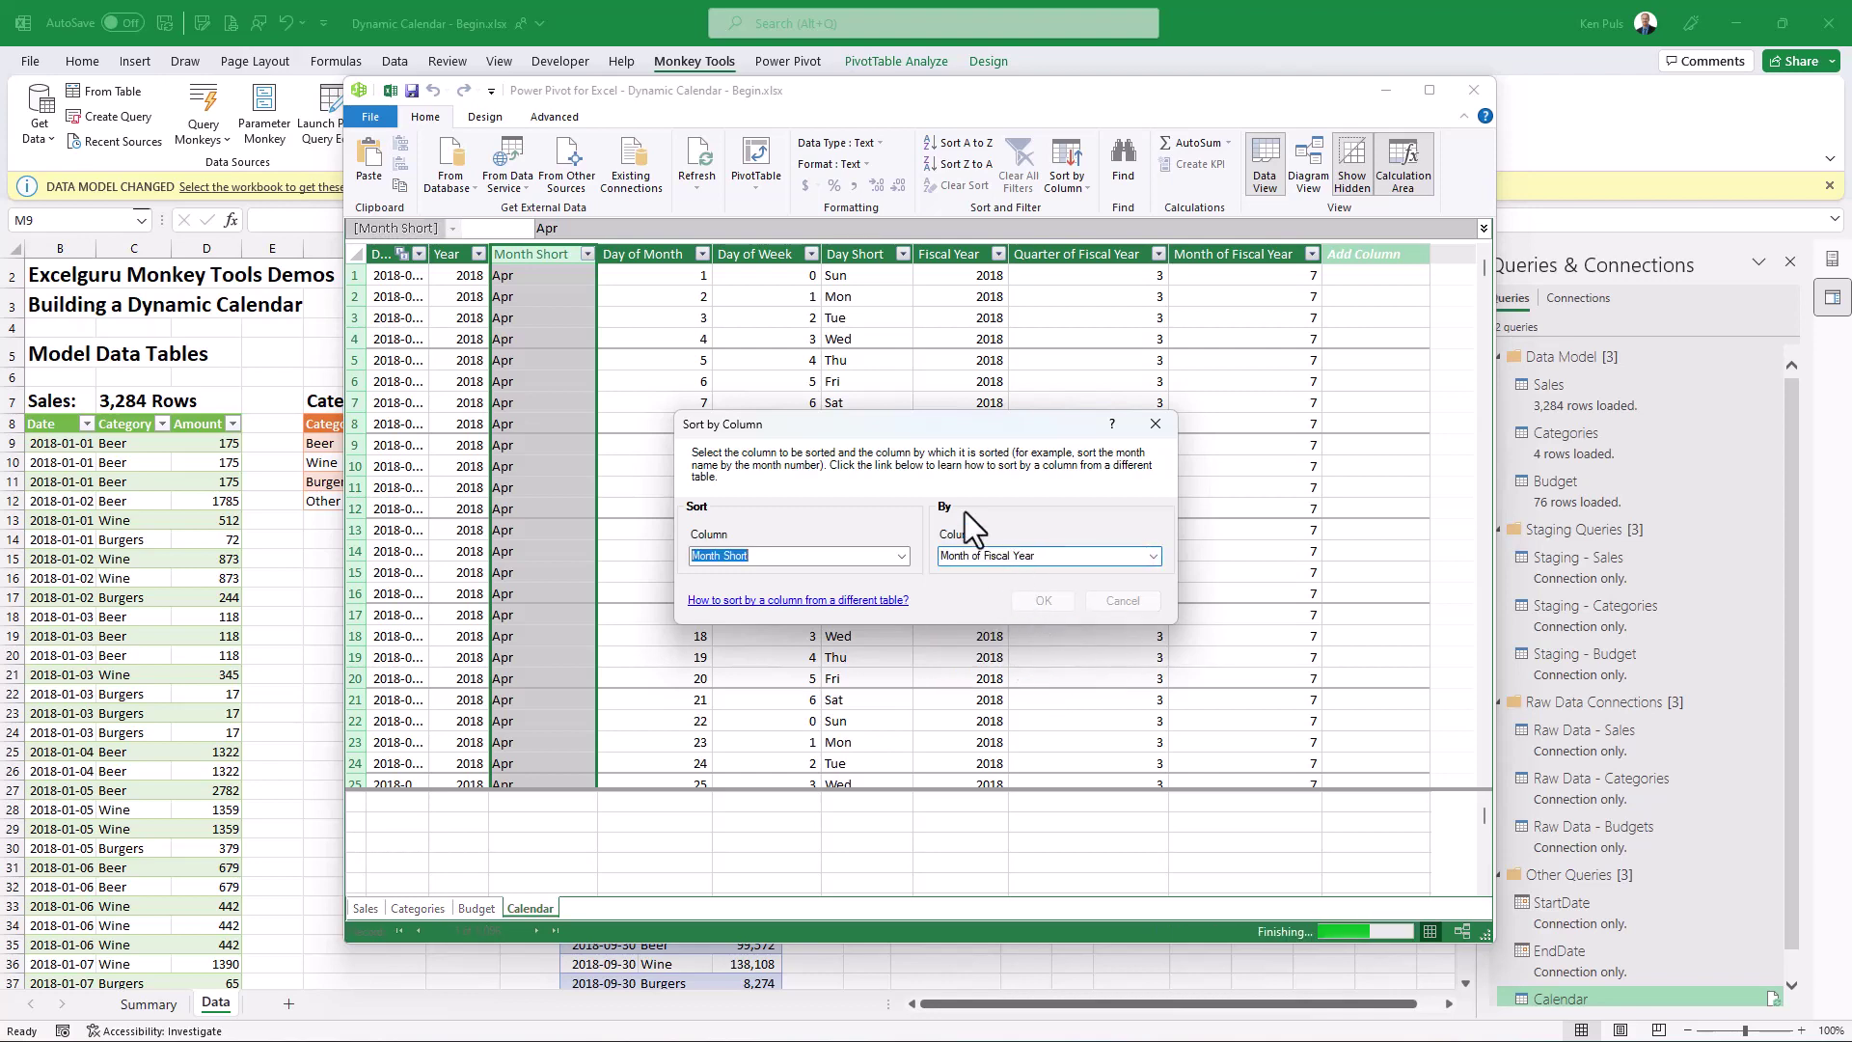
Sort the Calendar table's Day Short column by Day of Week, and return to the worksheet
click(868, 252)
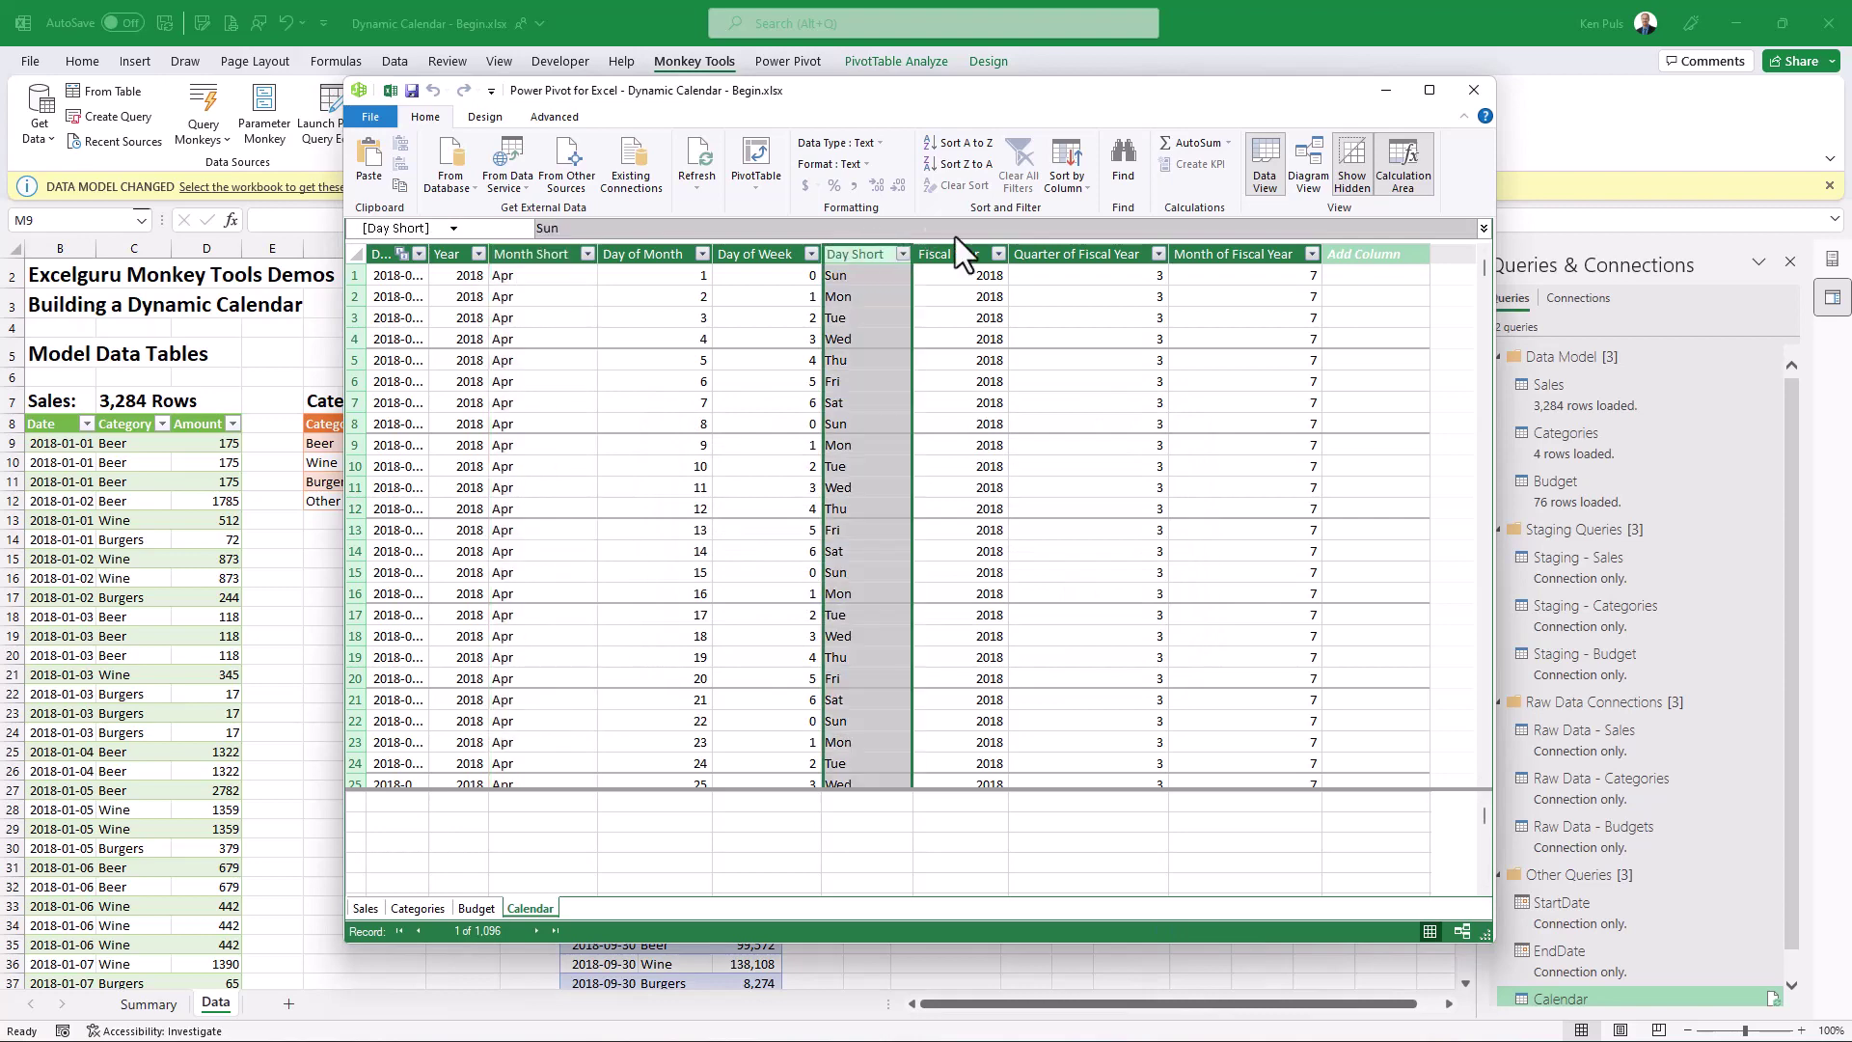
click(1070, 183)
click(1117, 210)
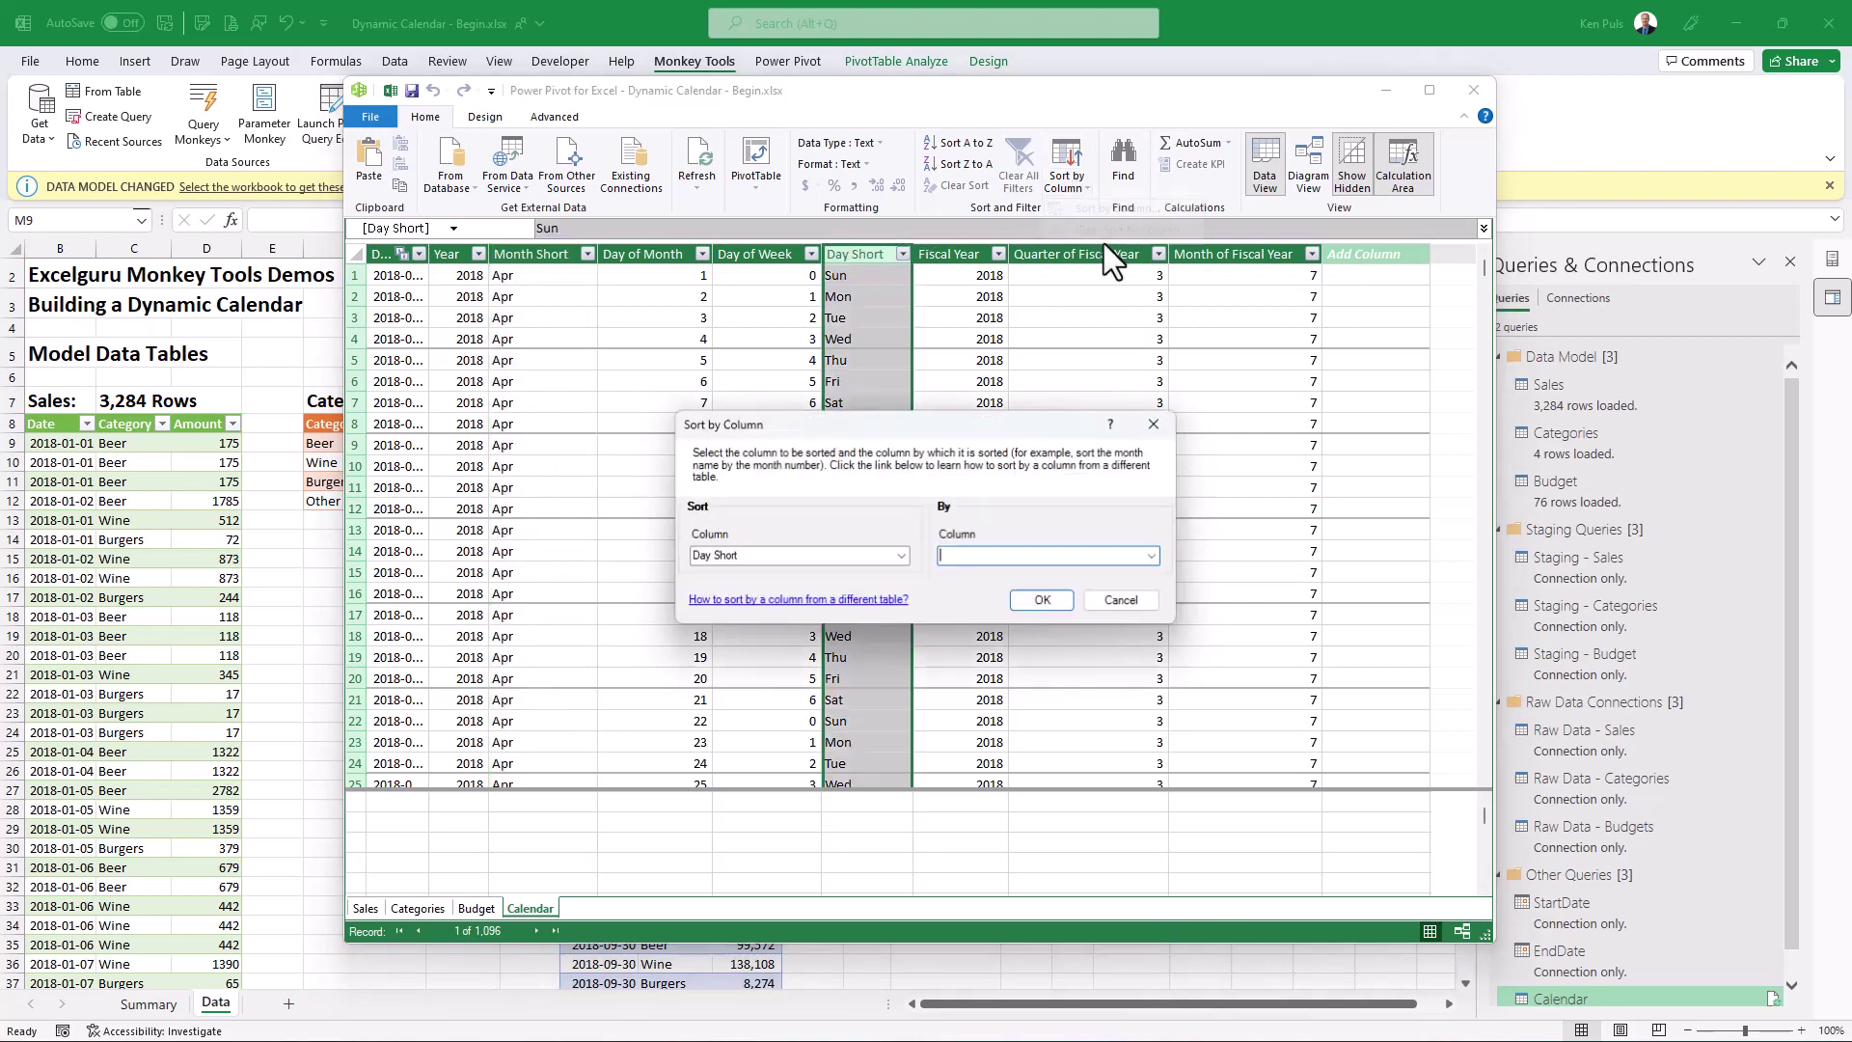
click(1150, 558)
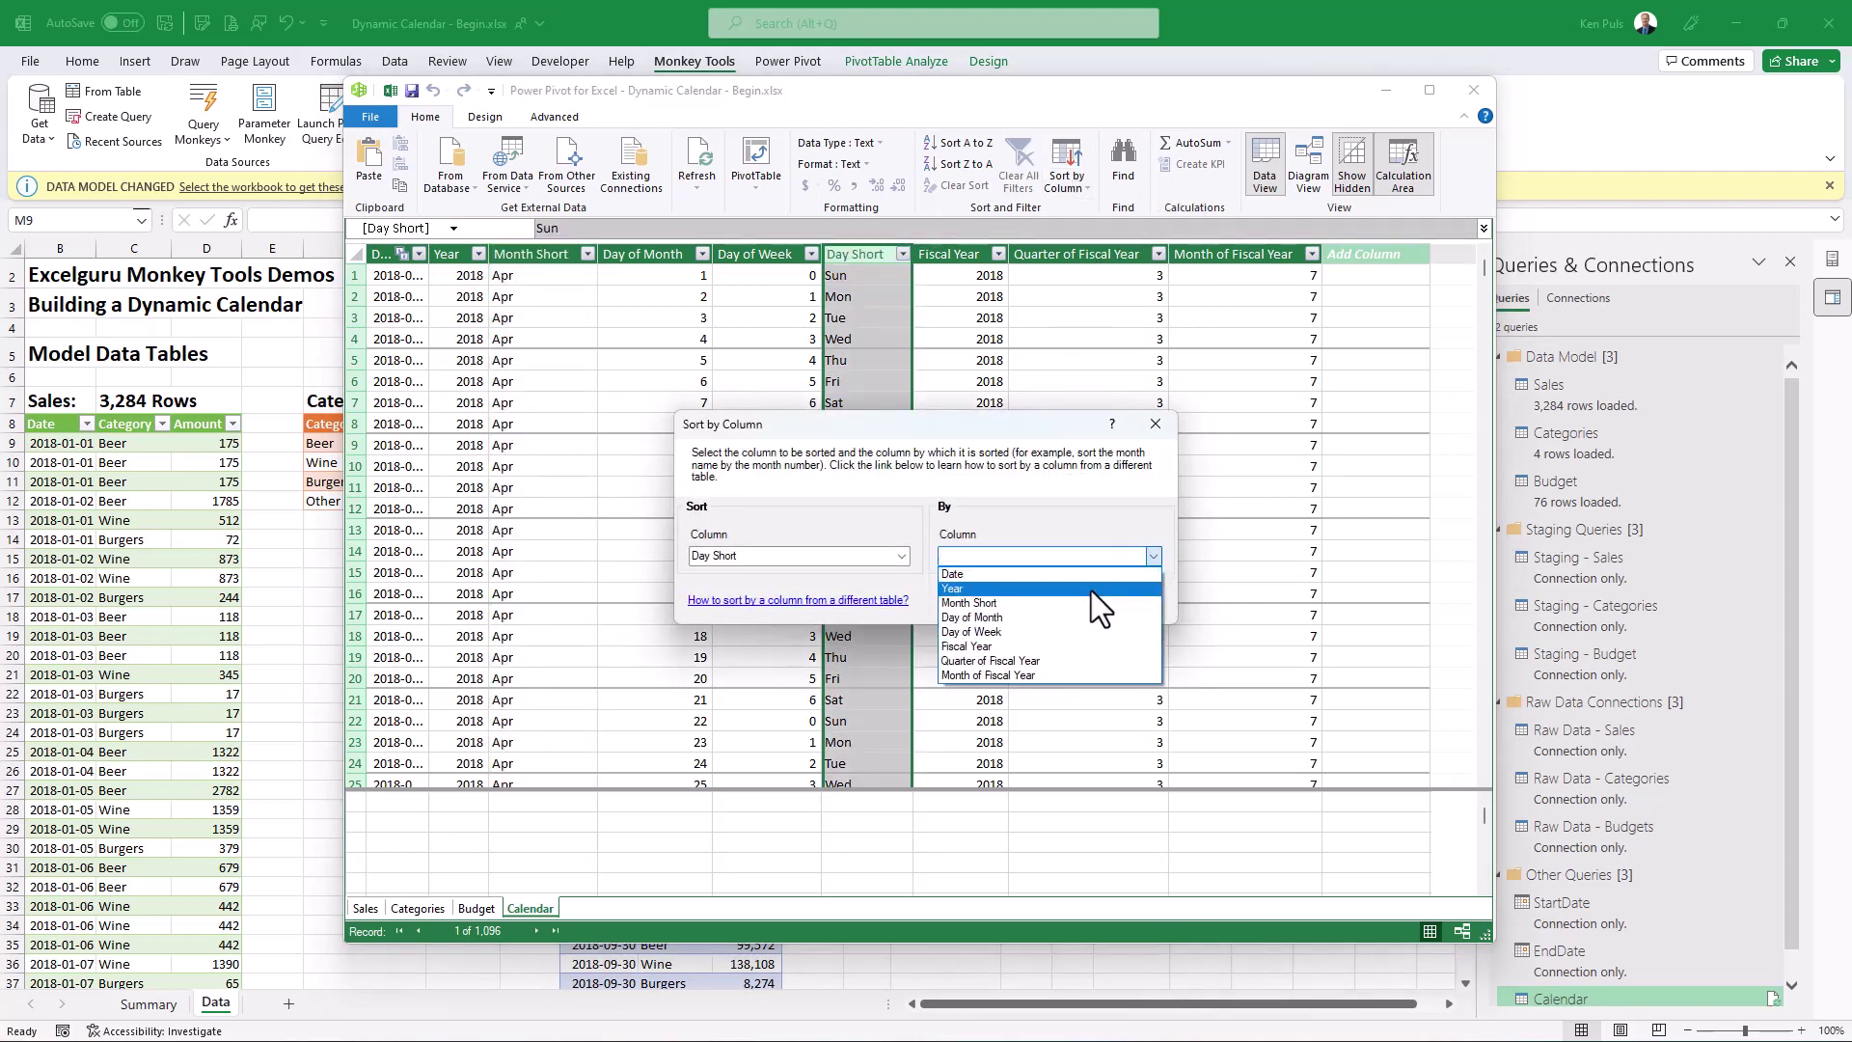
click(1021, 635)
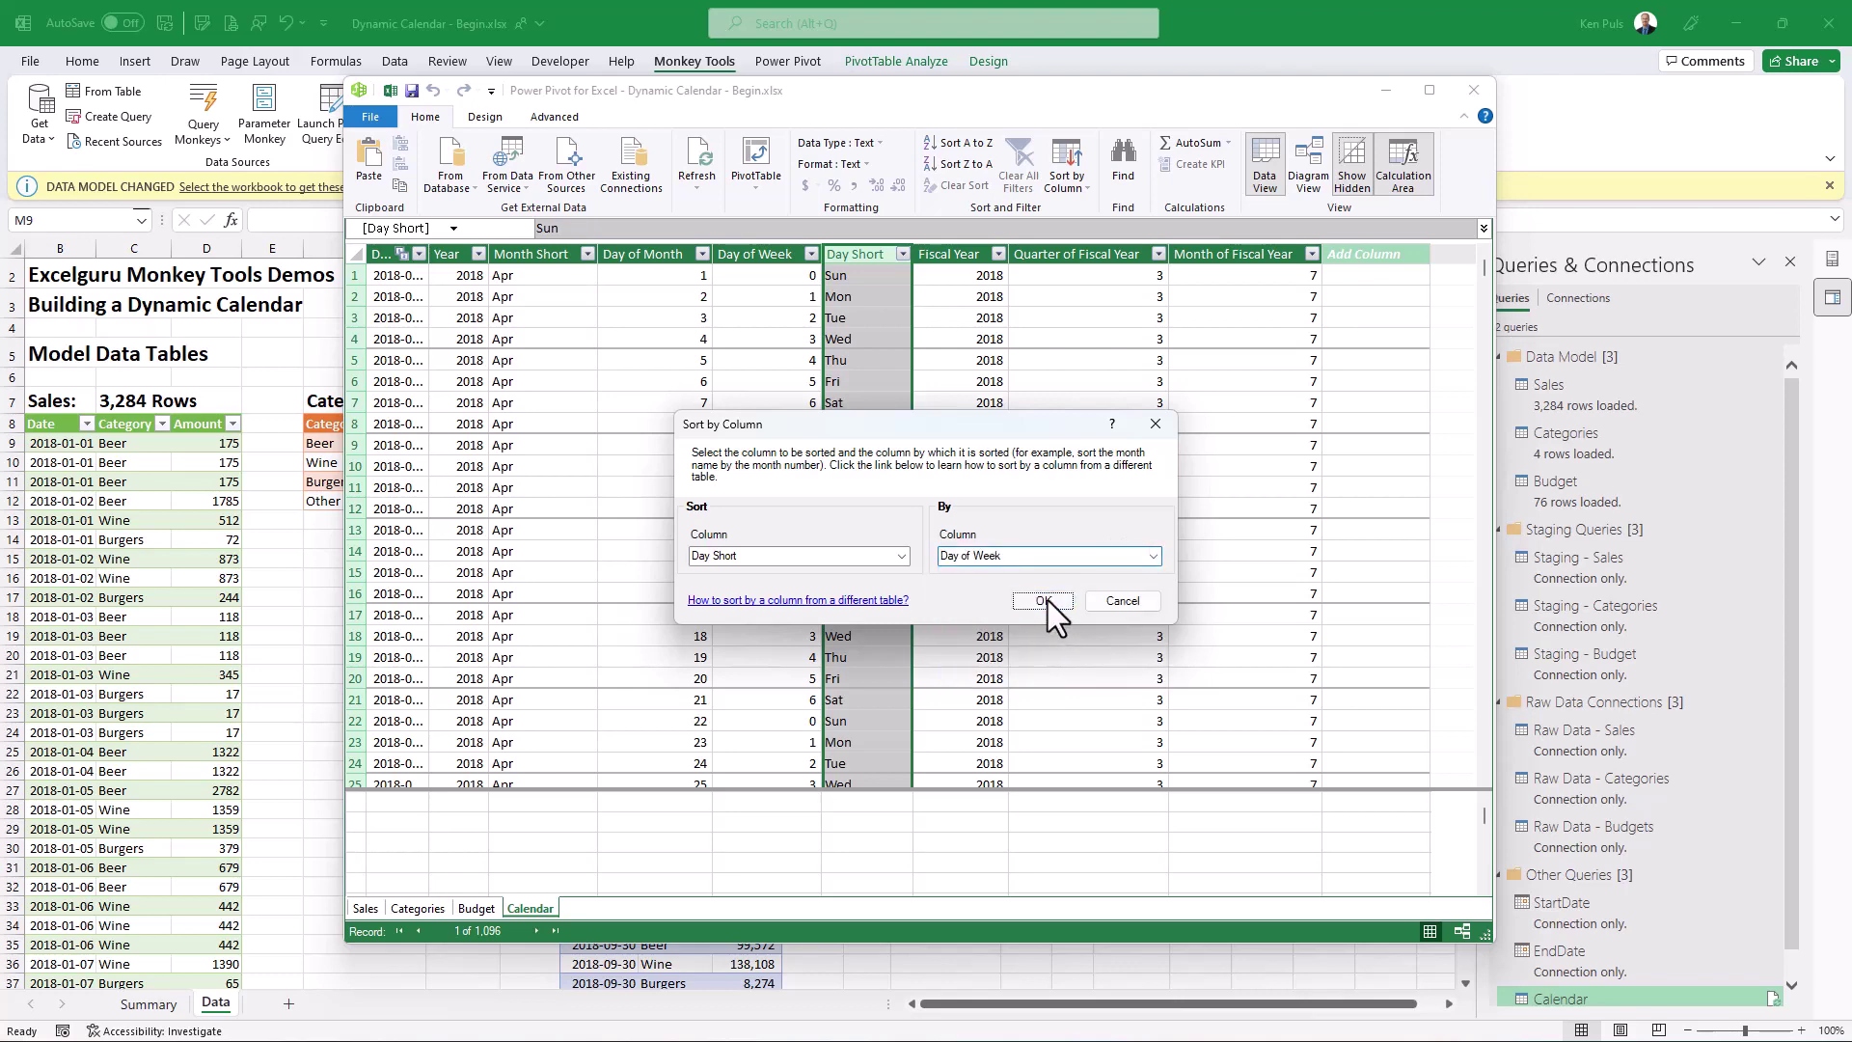
click(1043, 600)
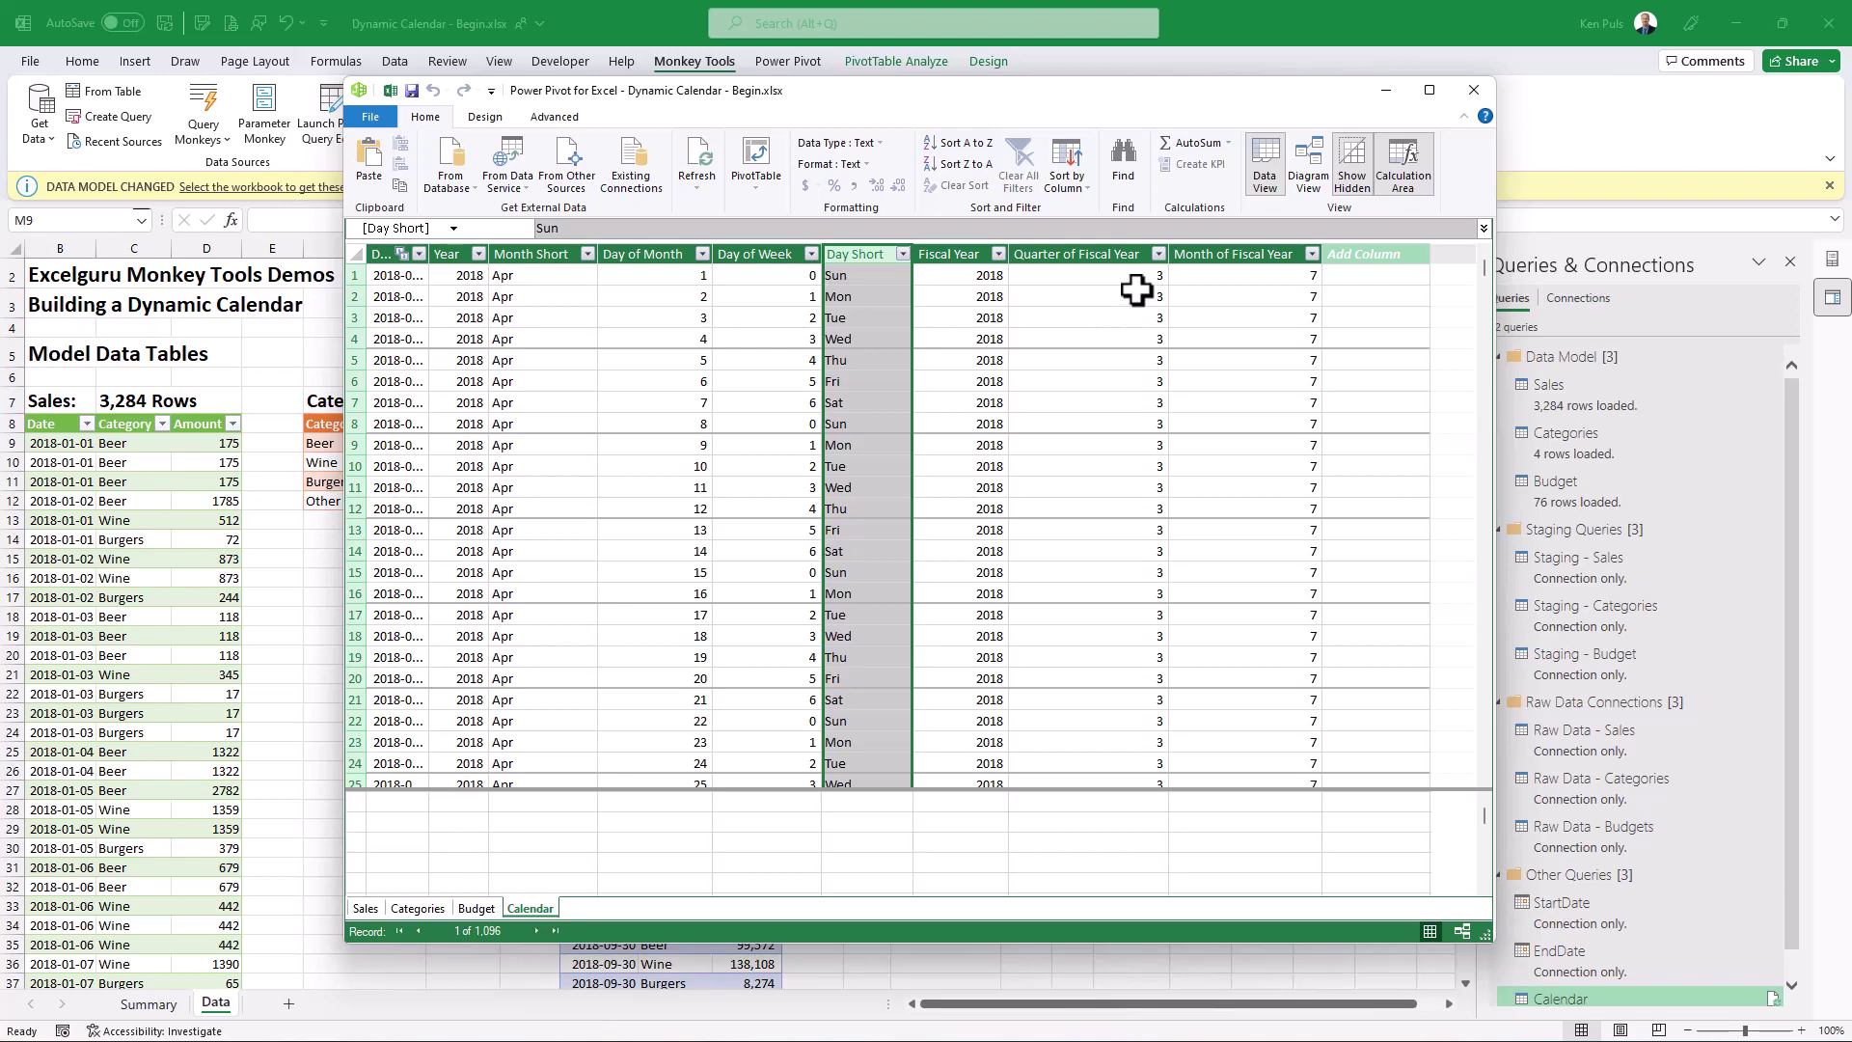
click(1474, 87)
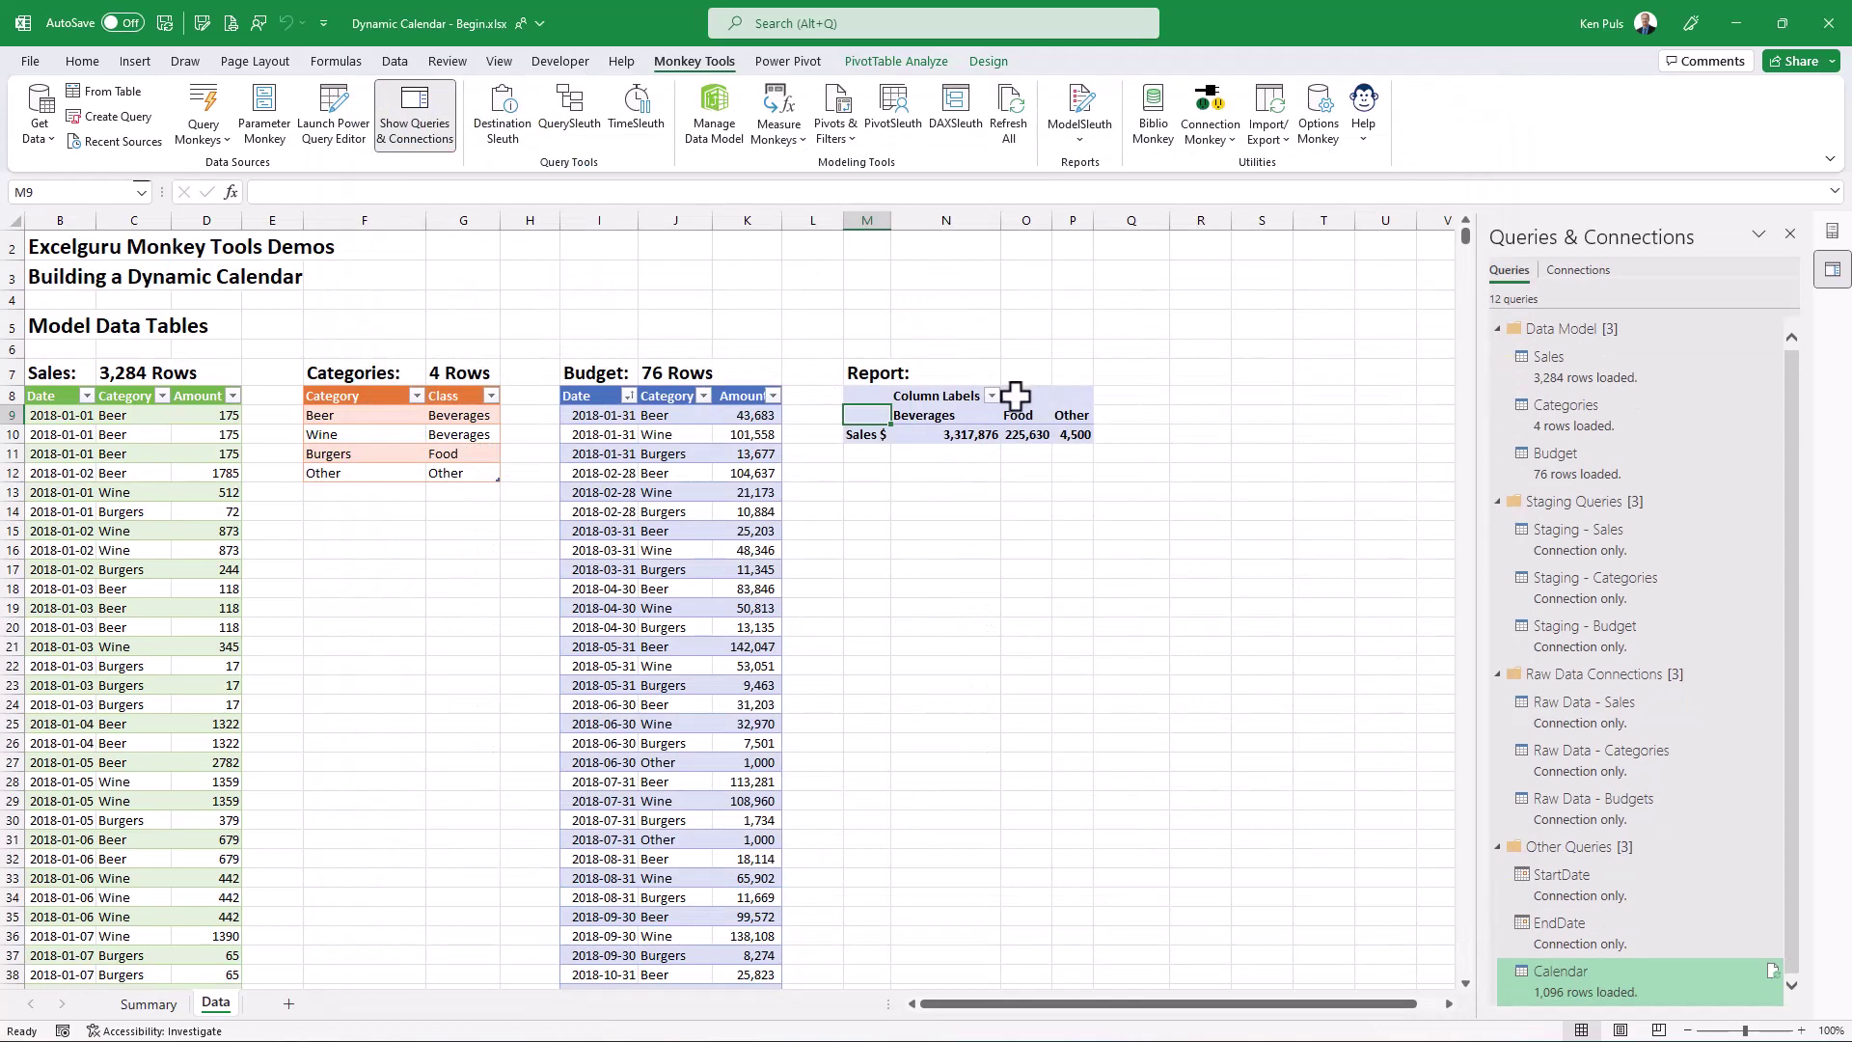
Add the Calendar table's Year and Month Short fields to the report PivotTable's rows, and check the order of the months
click(931, 434)
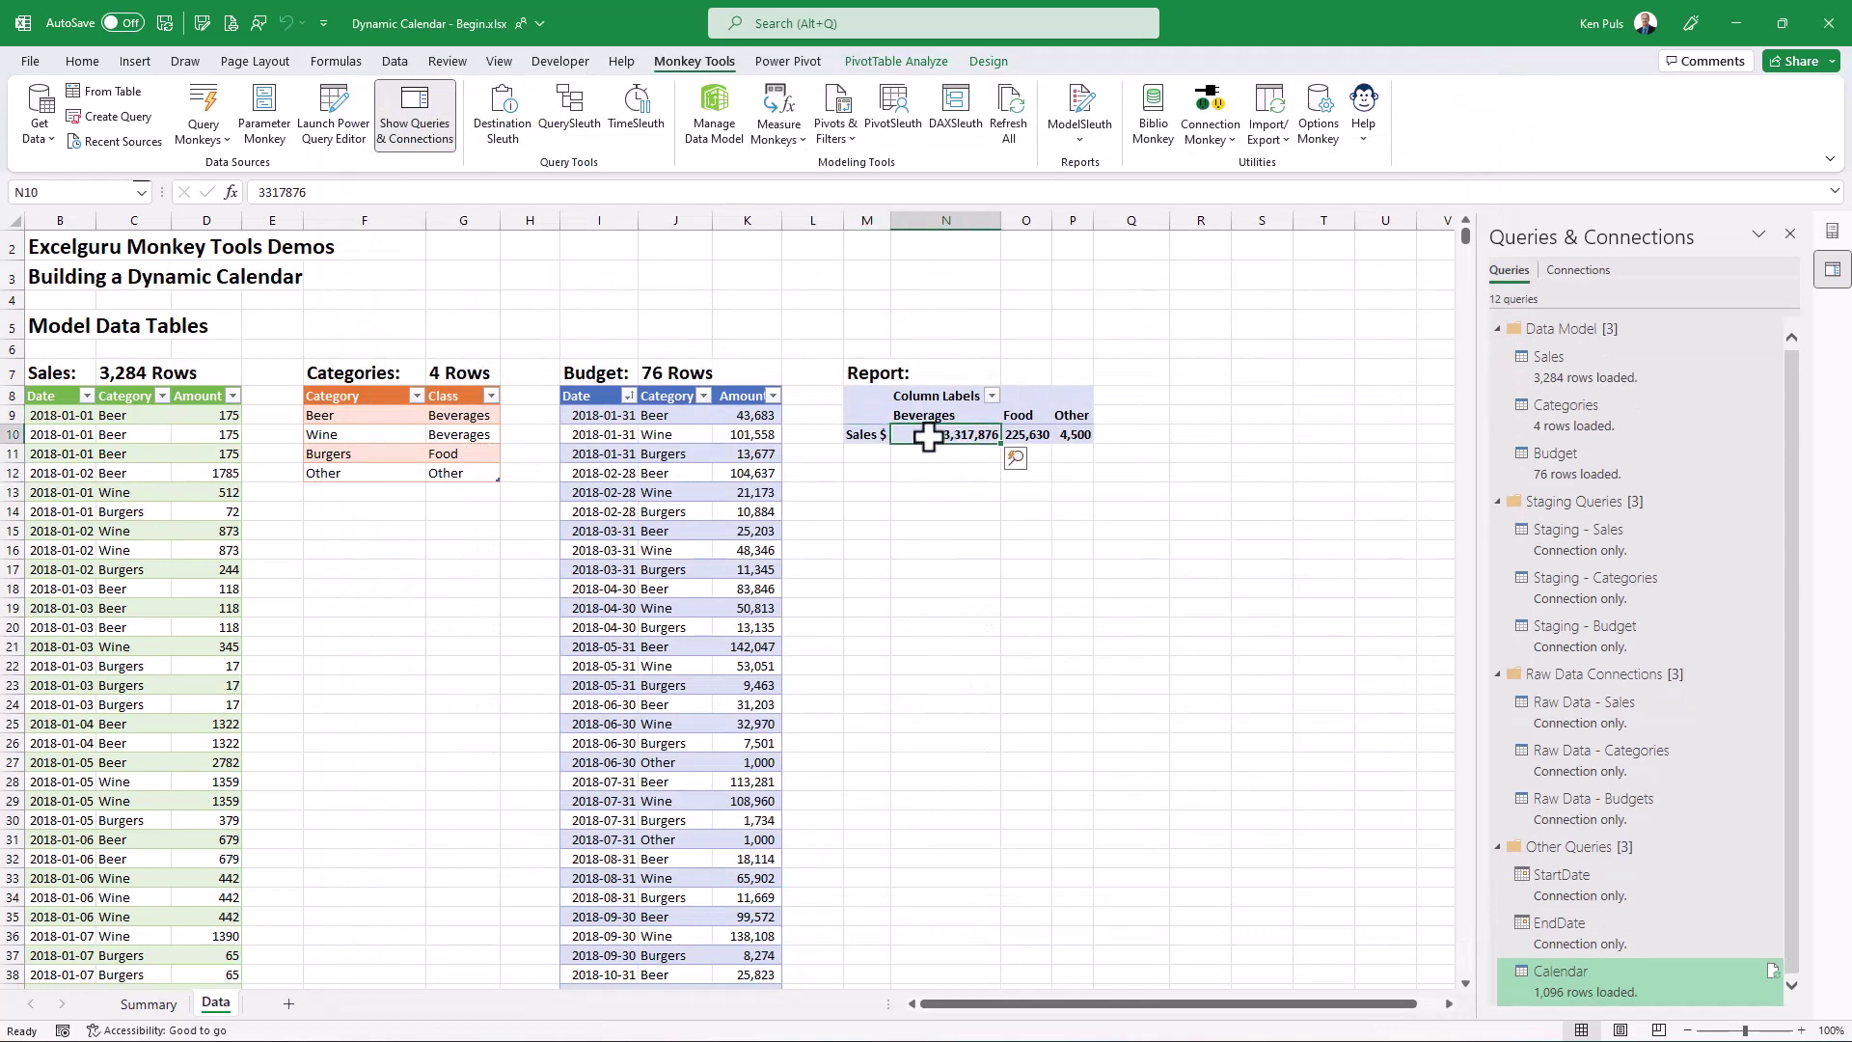
click(1832, 230)
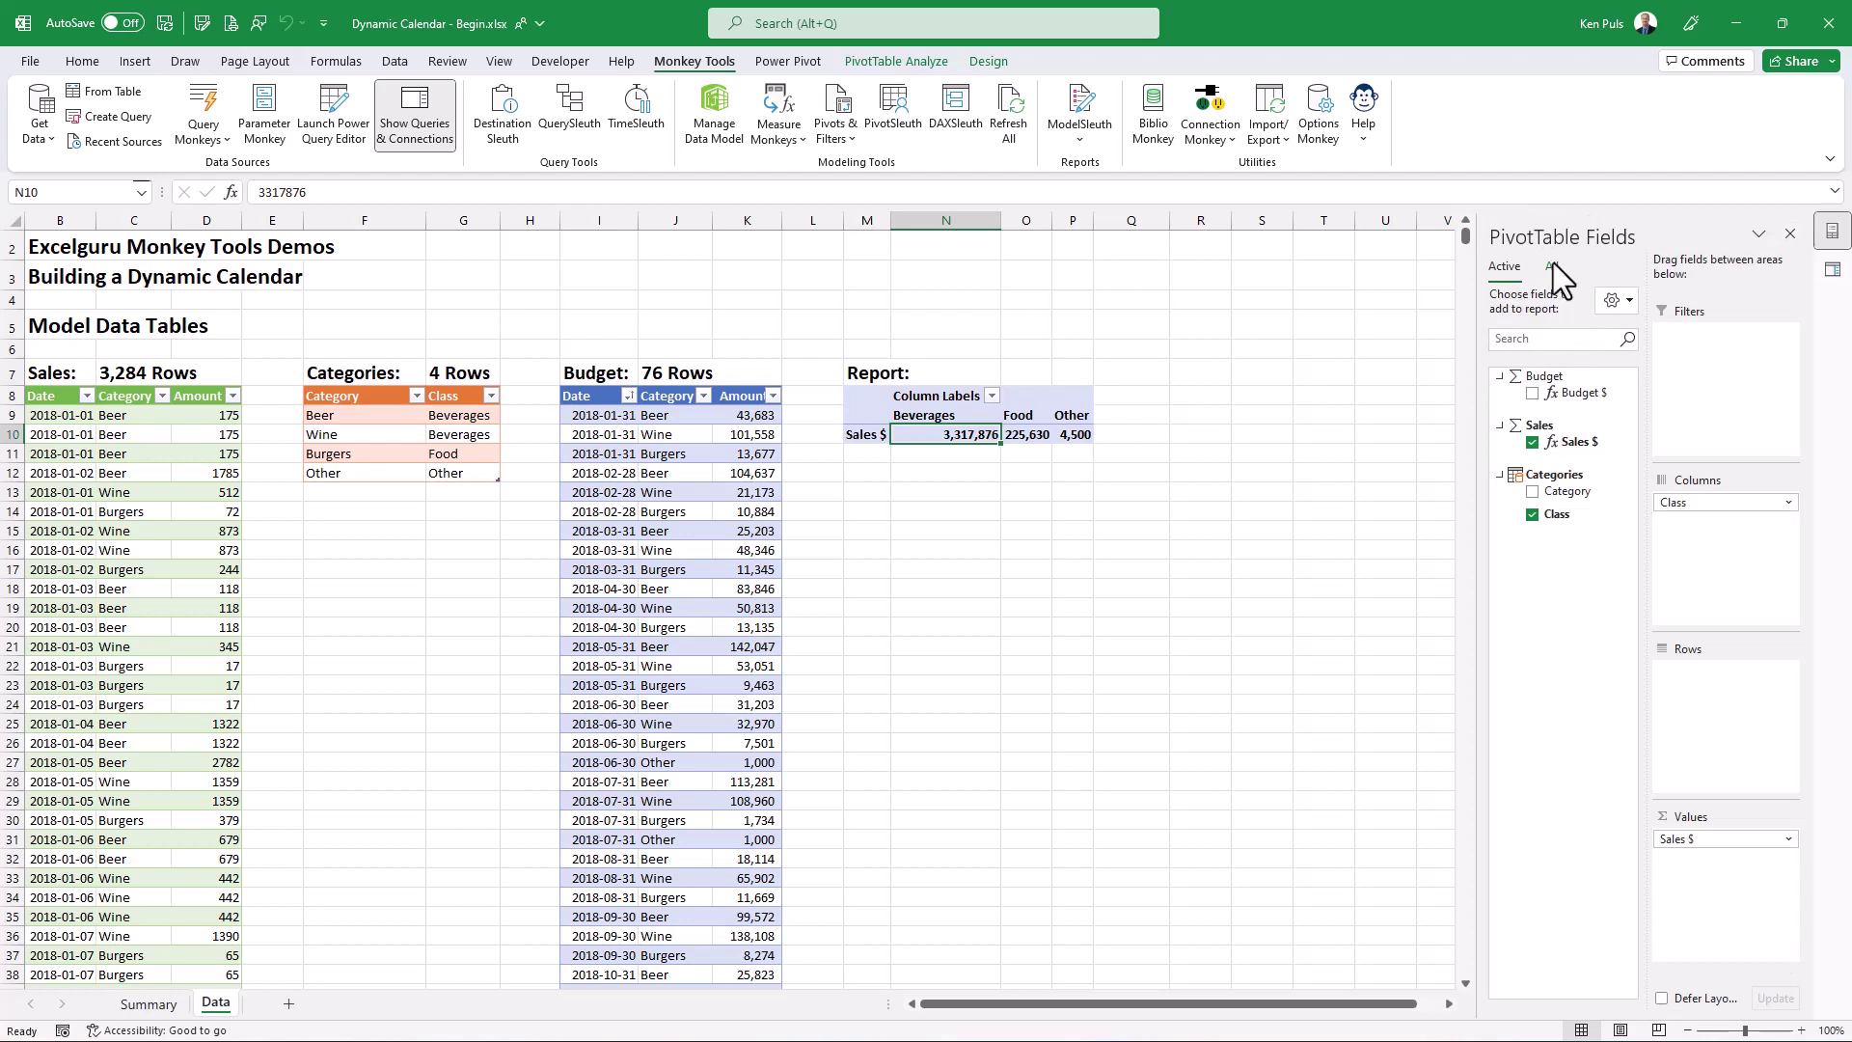
click(1553, 266)
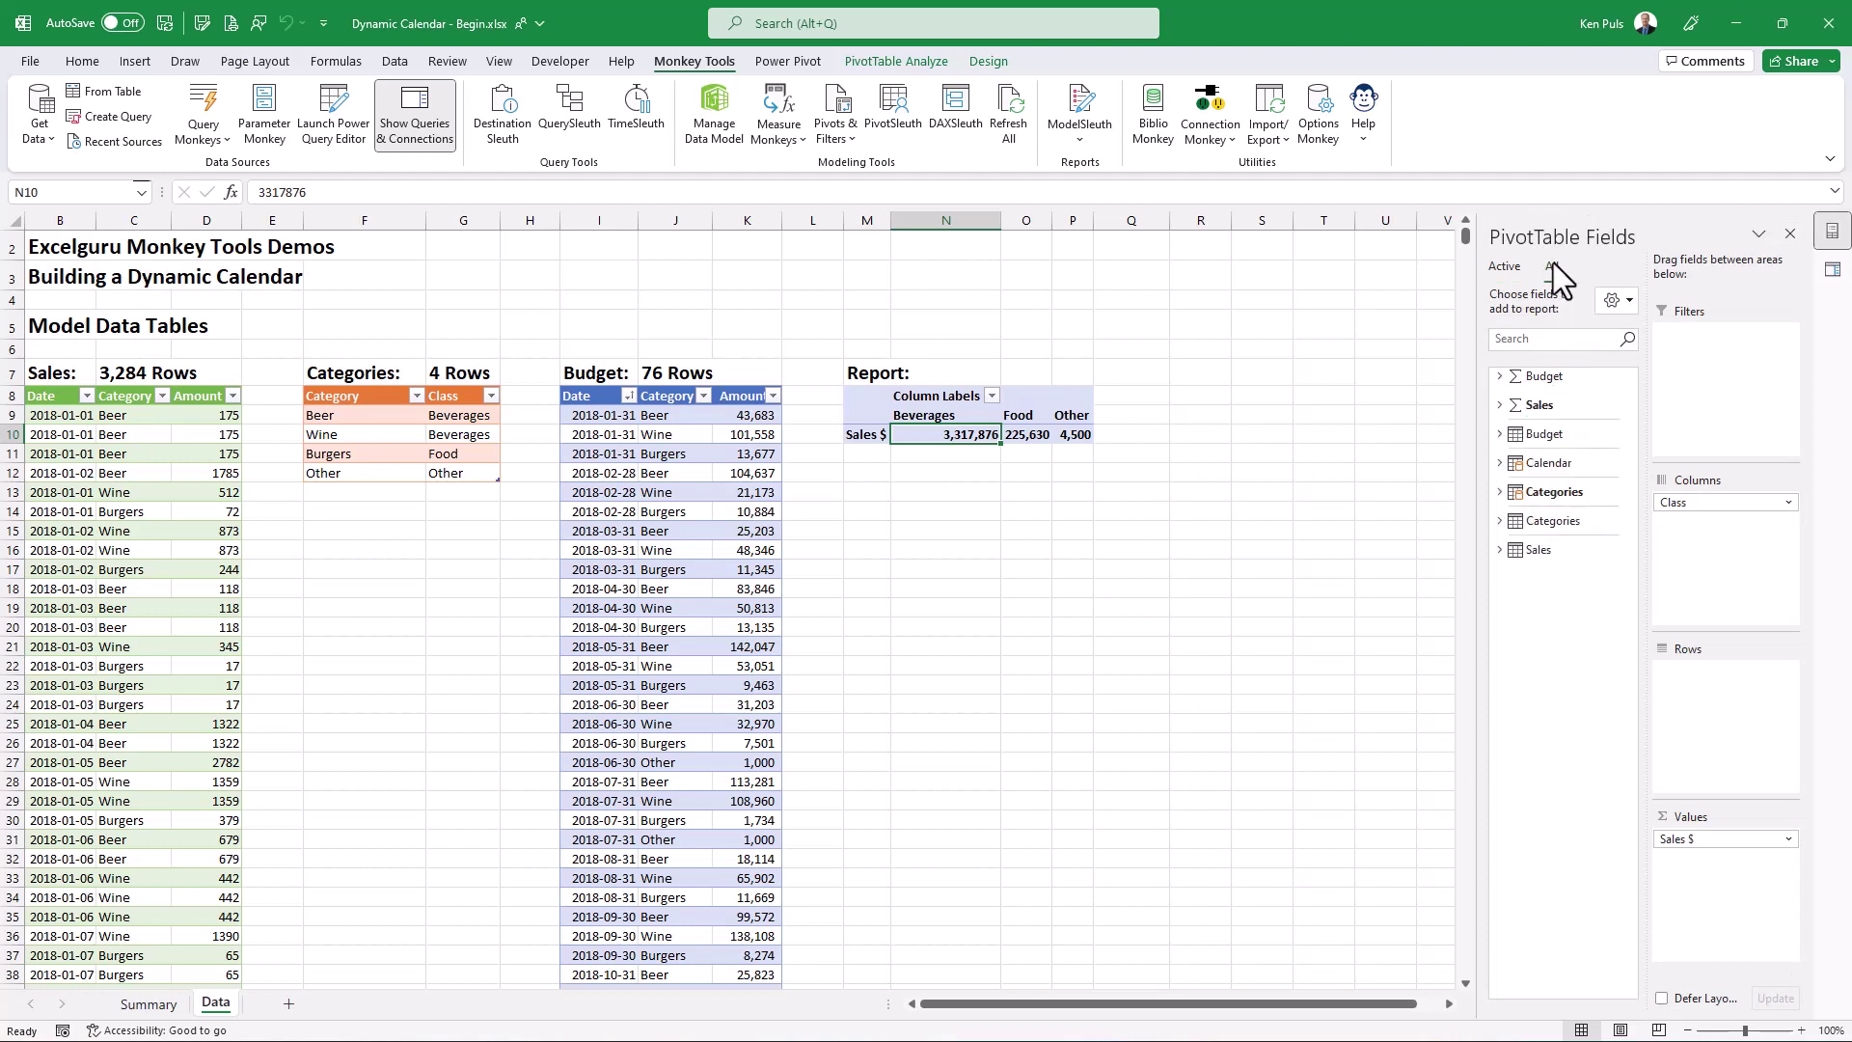
click(1499, 462)
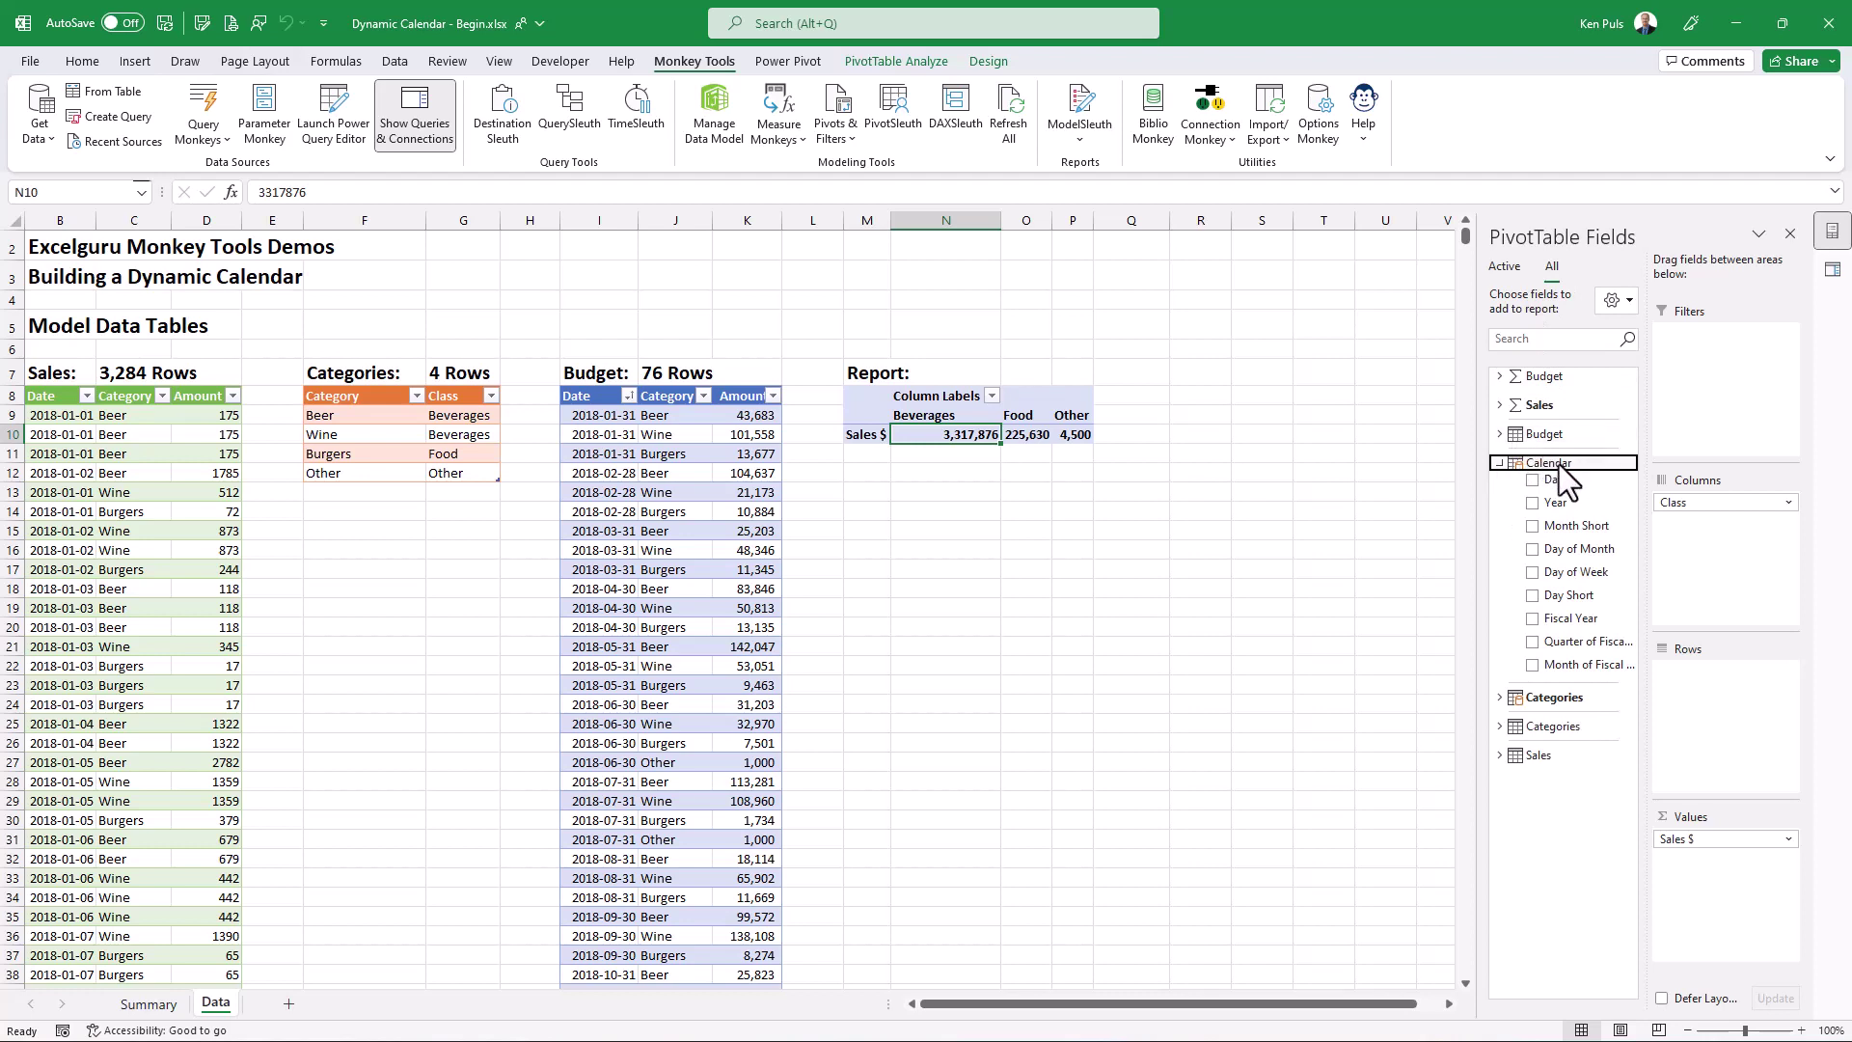
drag(1562, 503, 1702, 711)
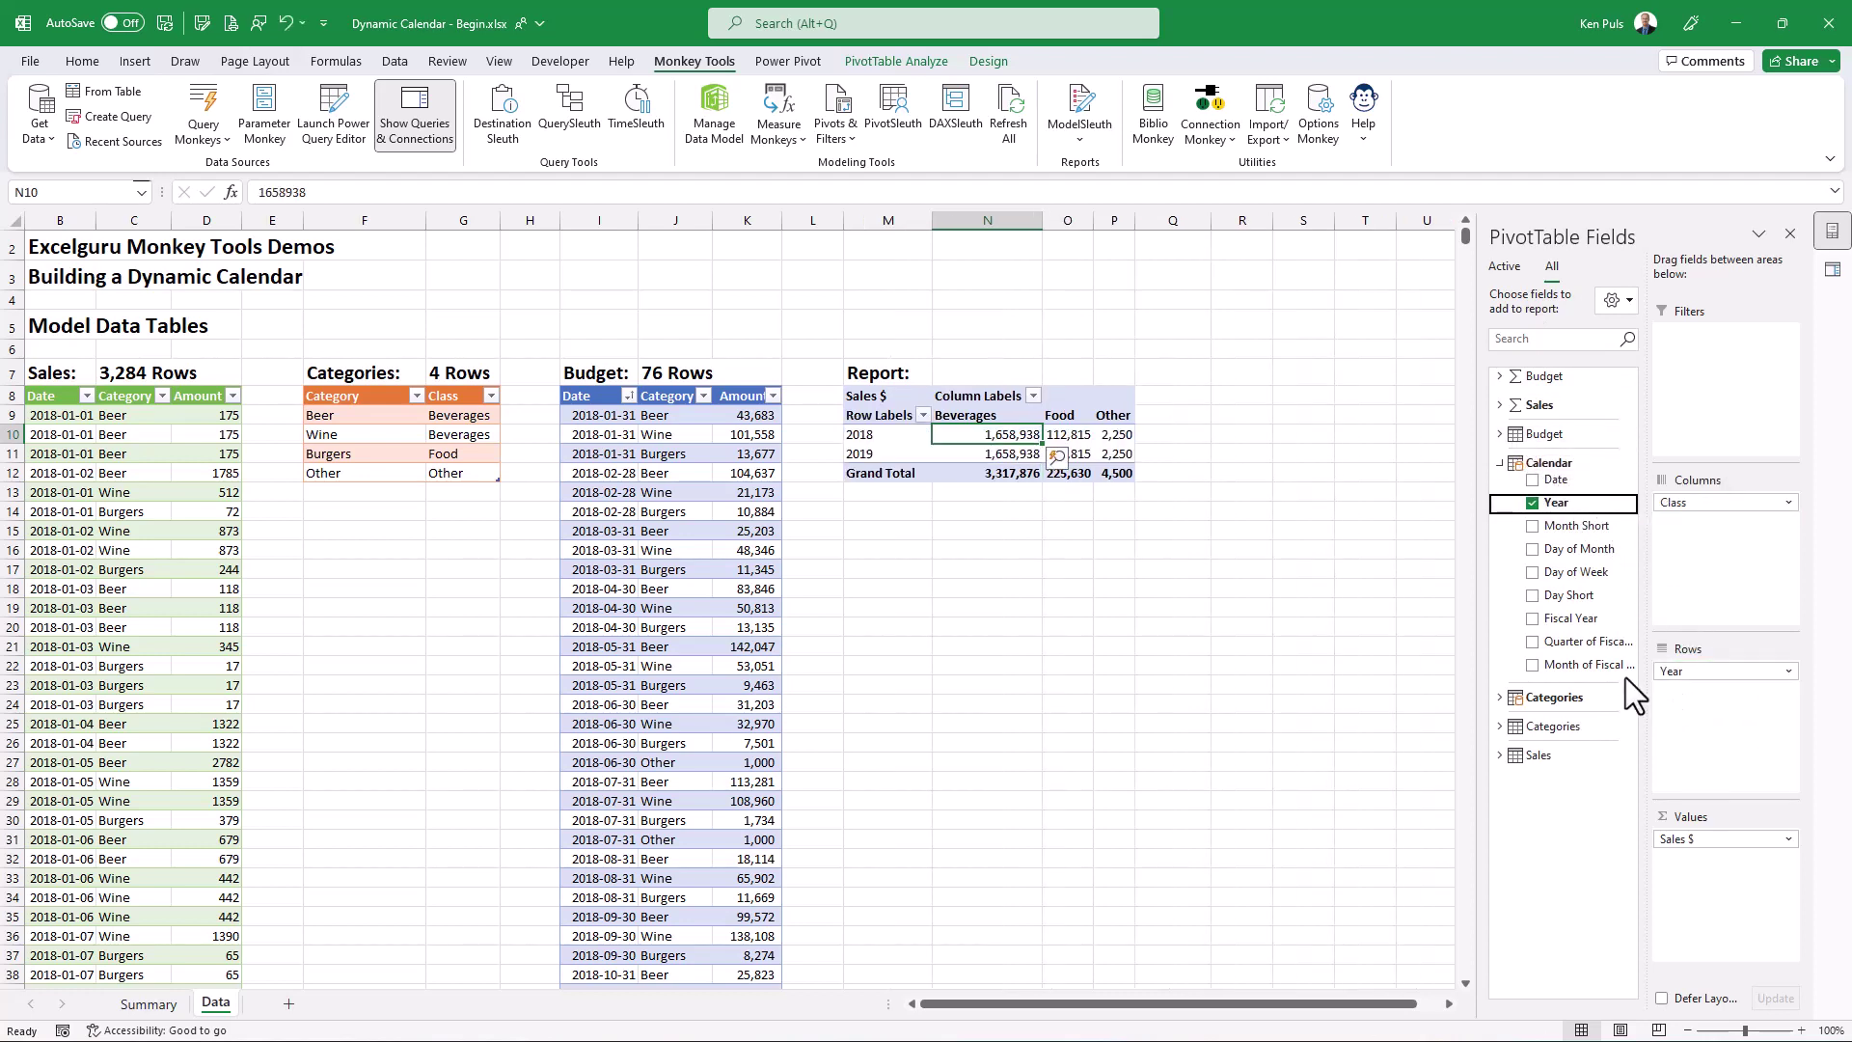
drag(1572, 525, 1698, 703)
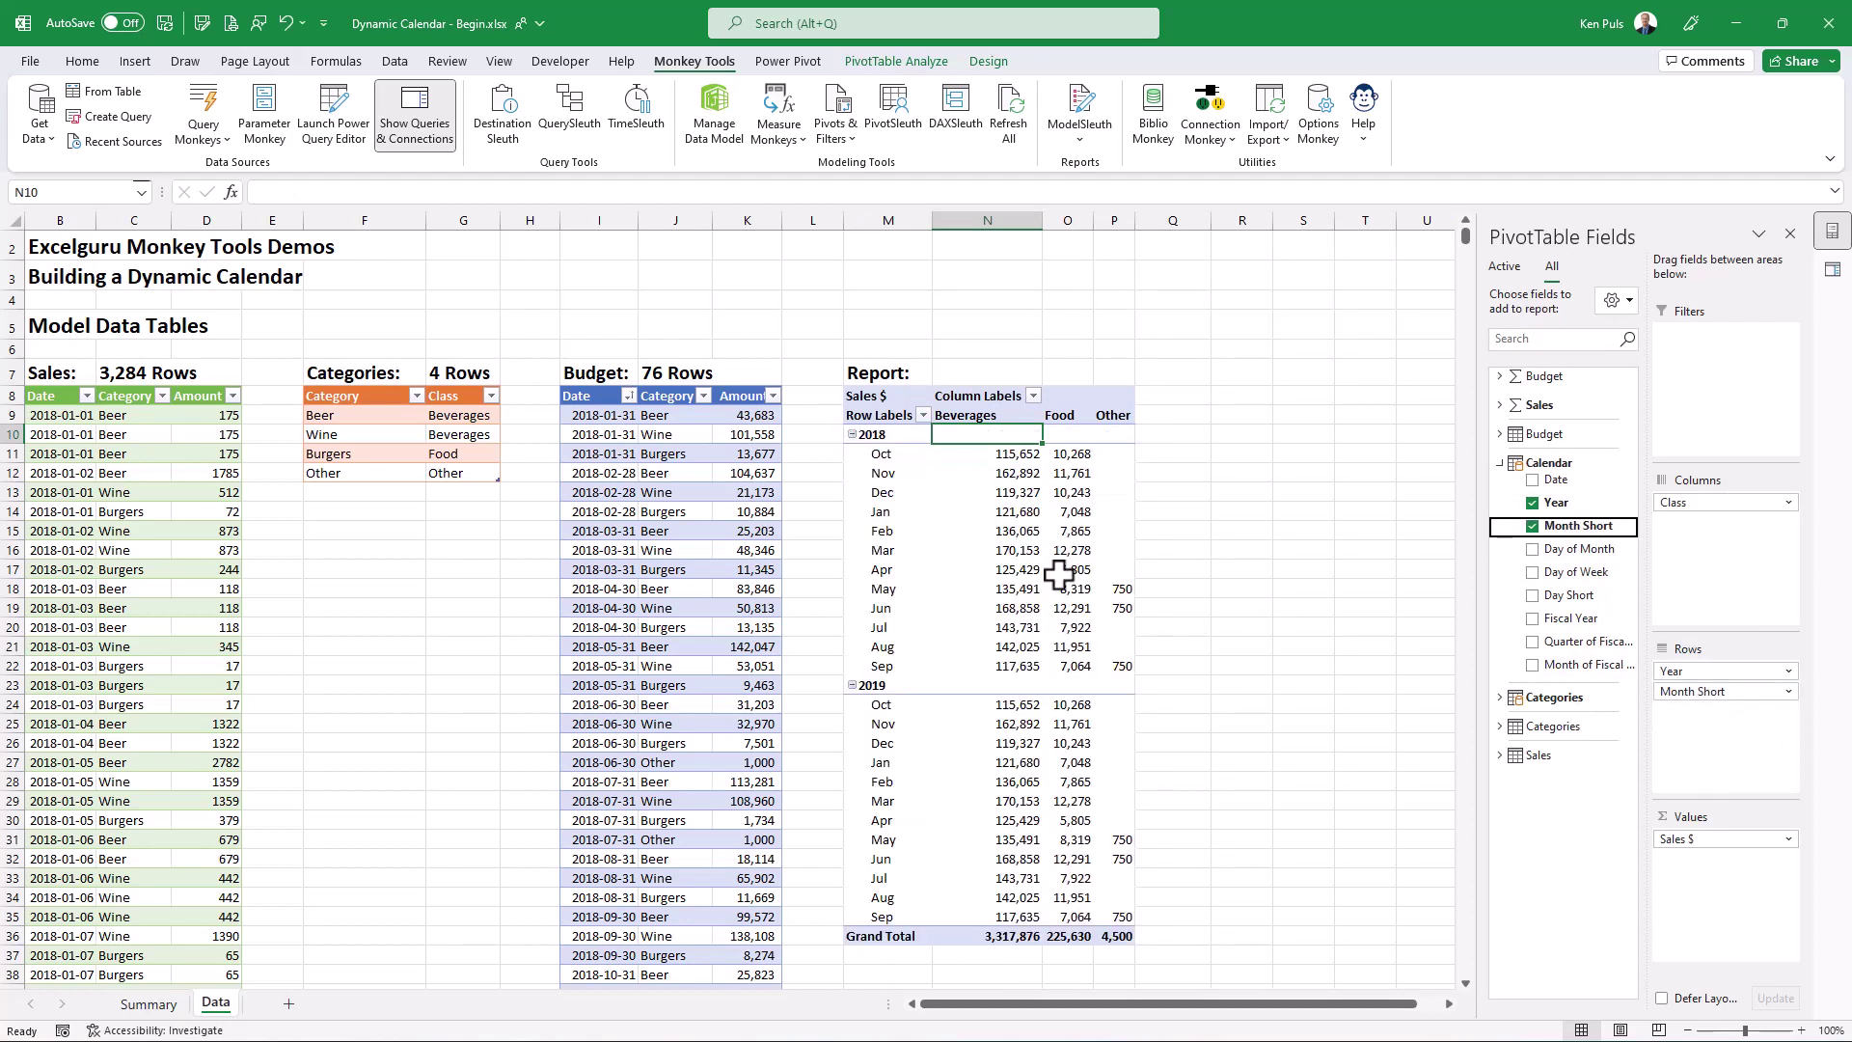
click(880, 455)
click(889, 473)
click(897, 495)
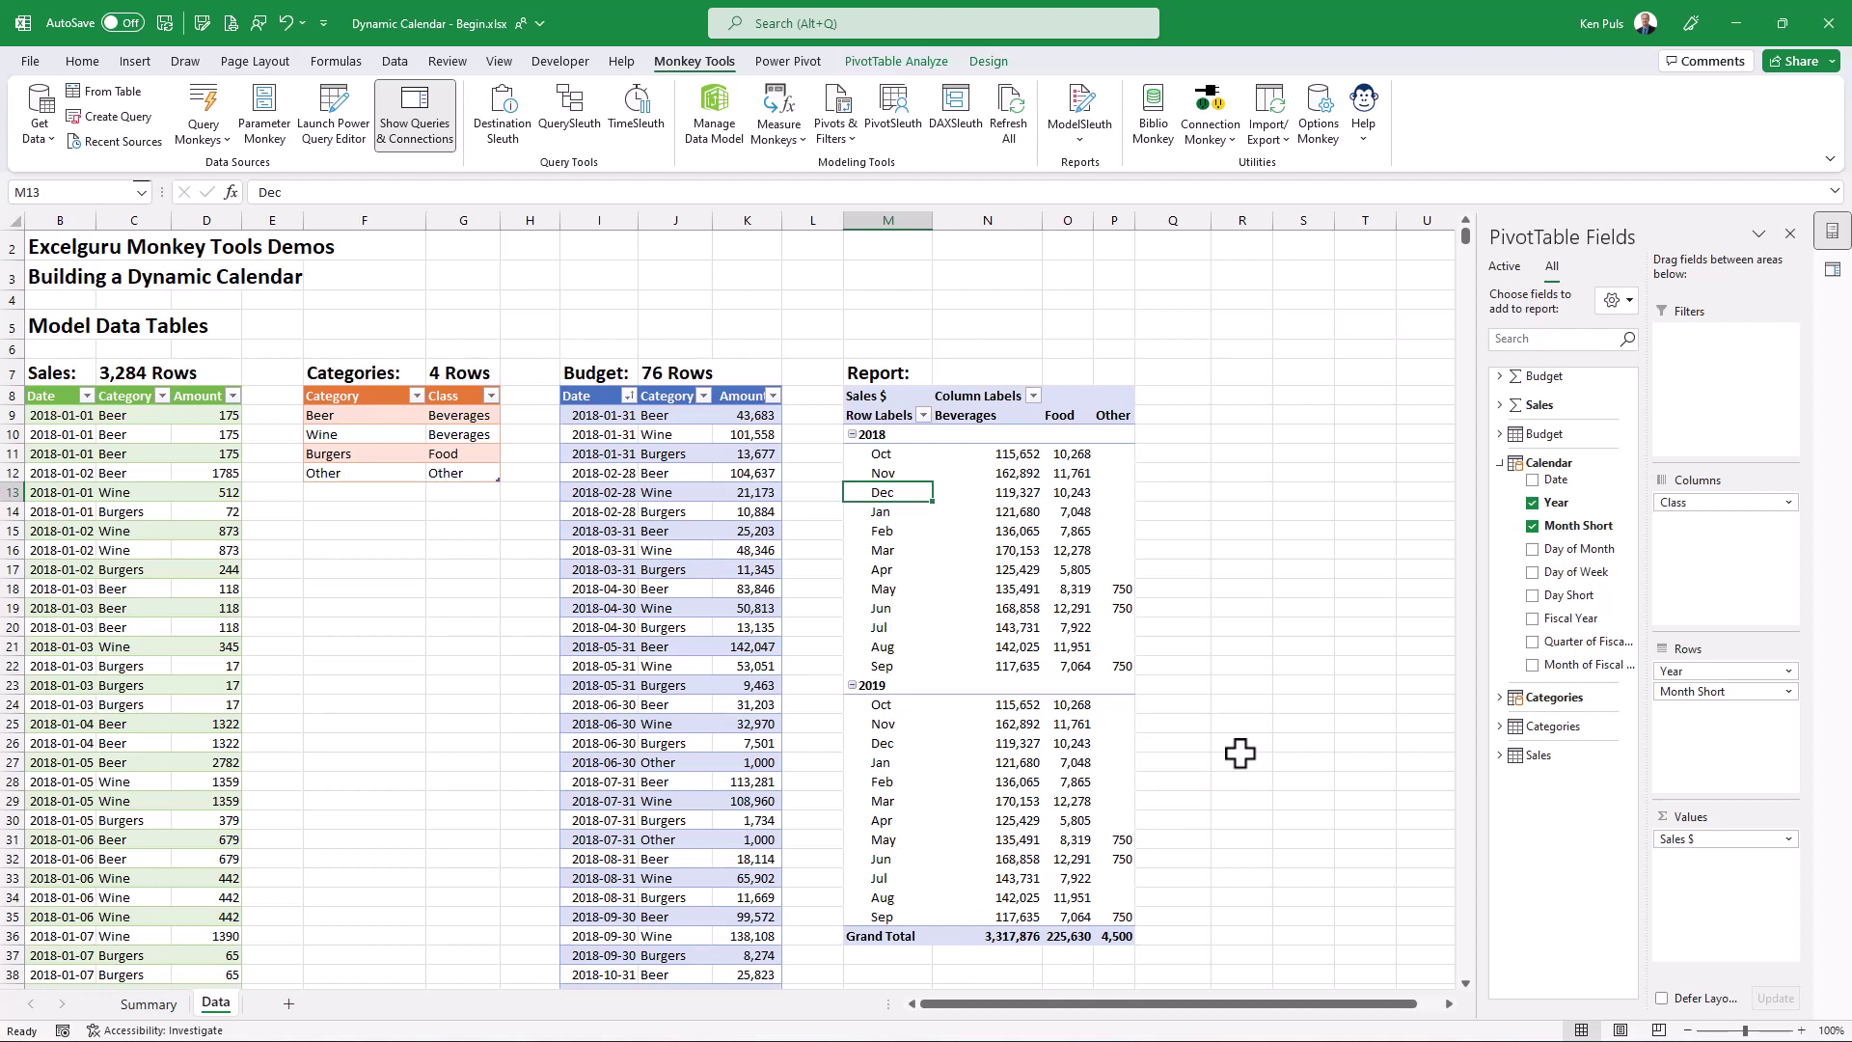
Start a new Calendar Monkey calendar of type 4-4-5 with a valid year end of 2022-12-25
click(202, 135)
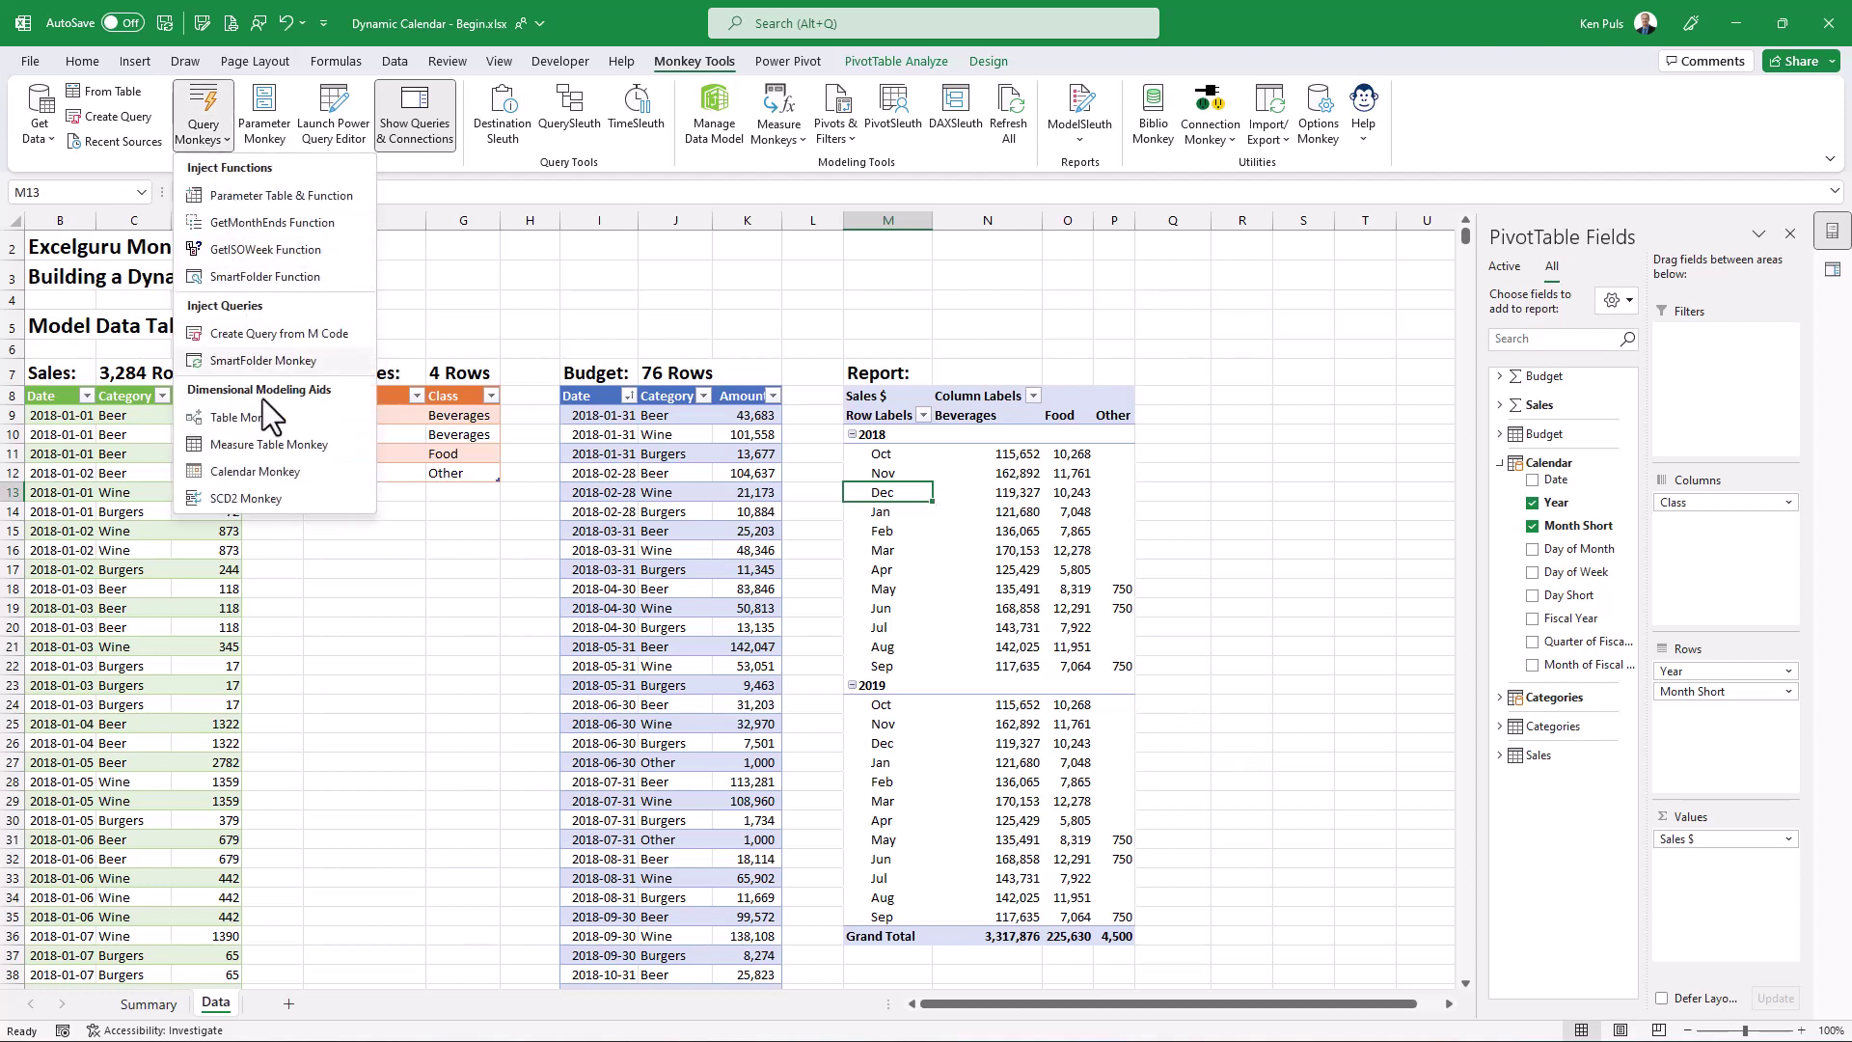
click(274, 470)
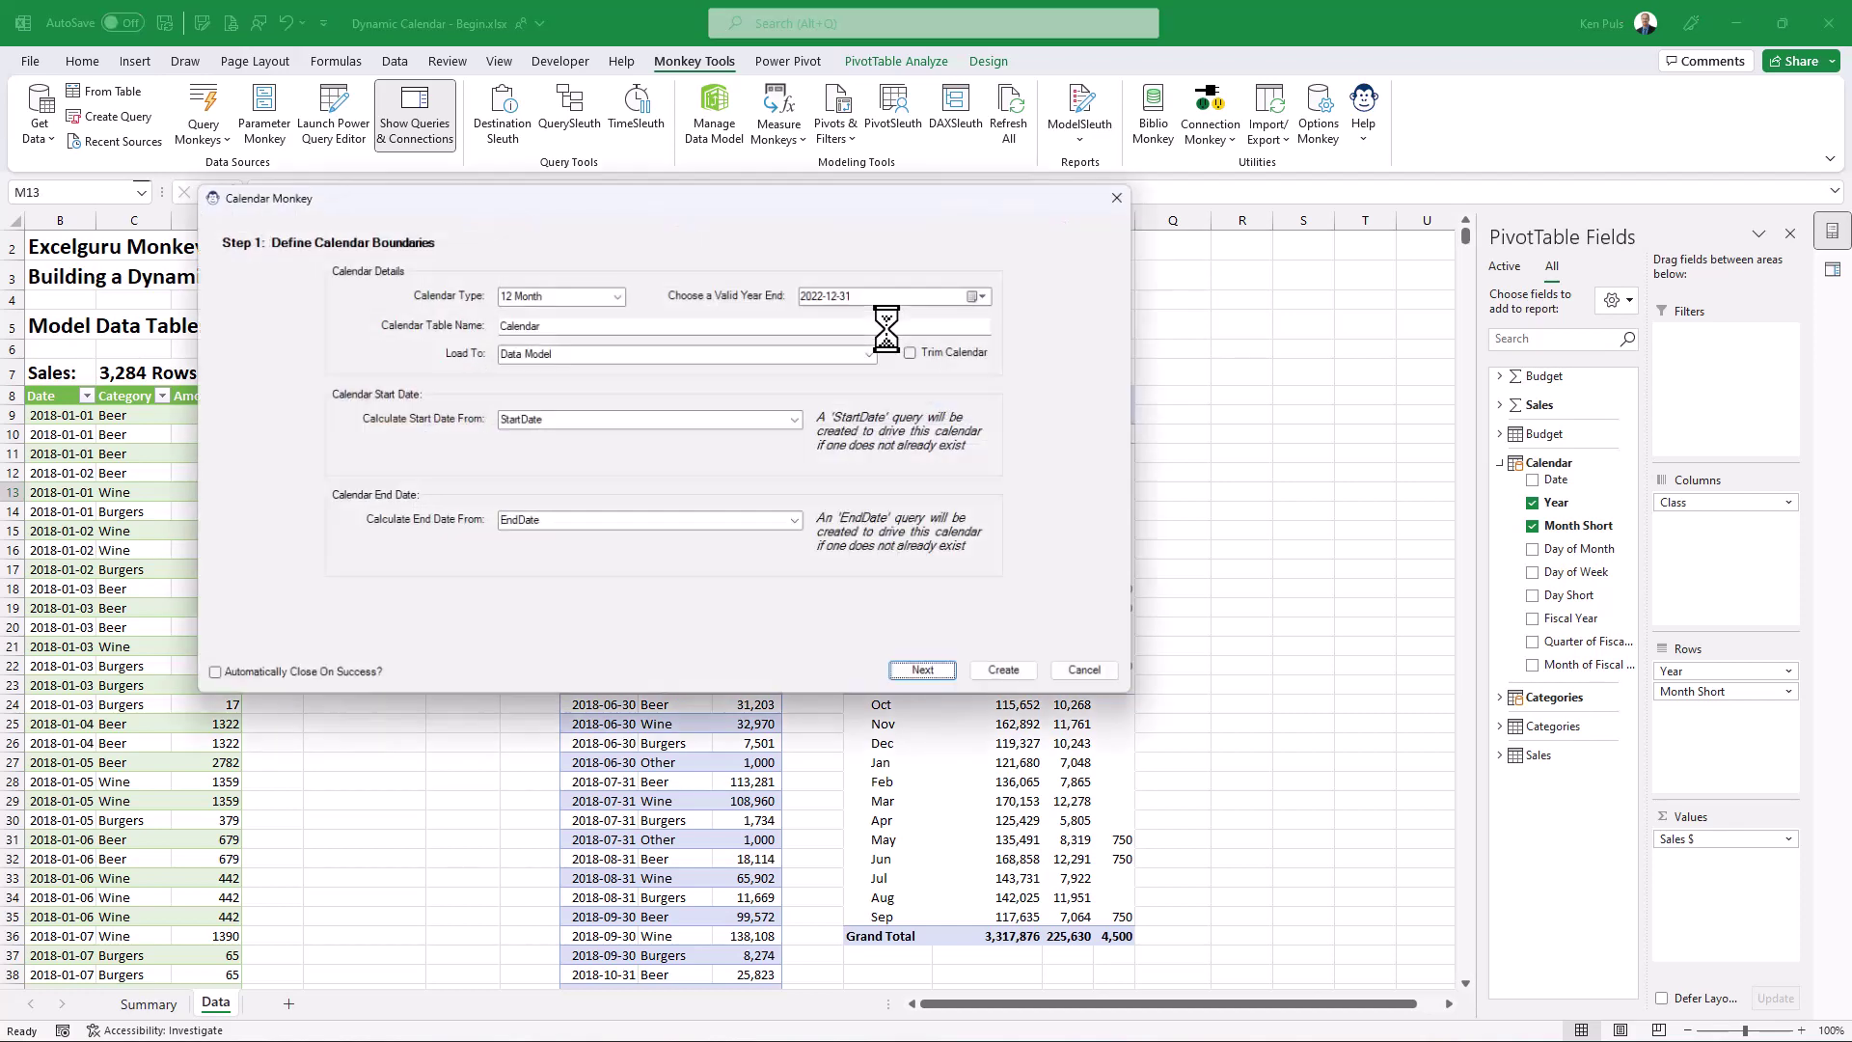
click(618, 292)
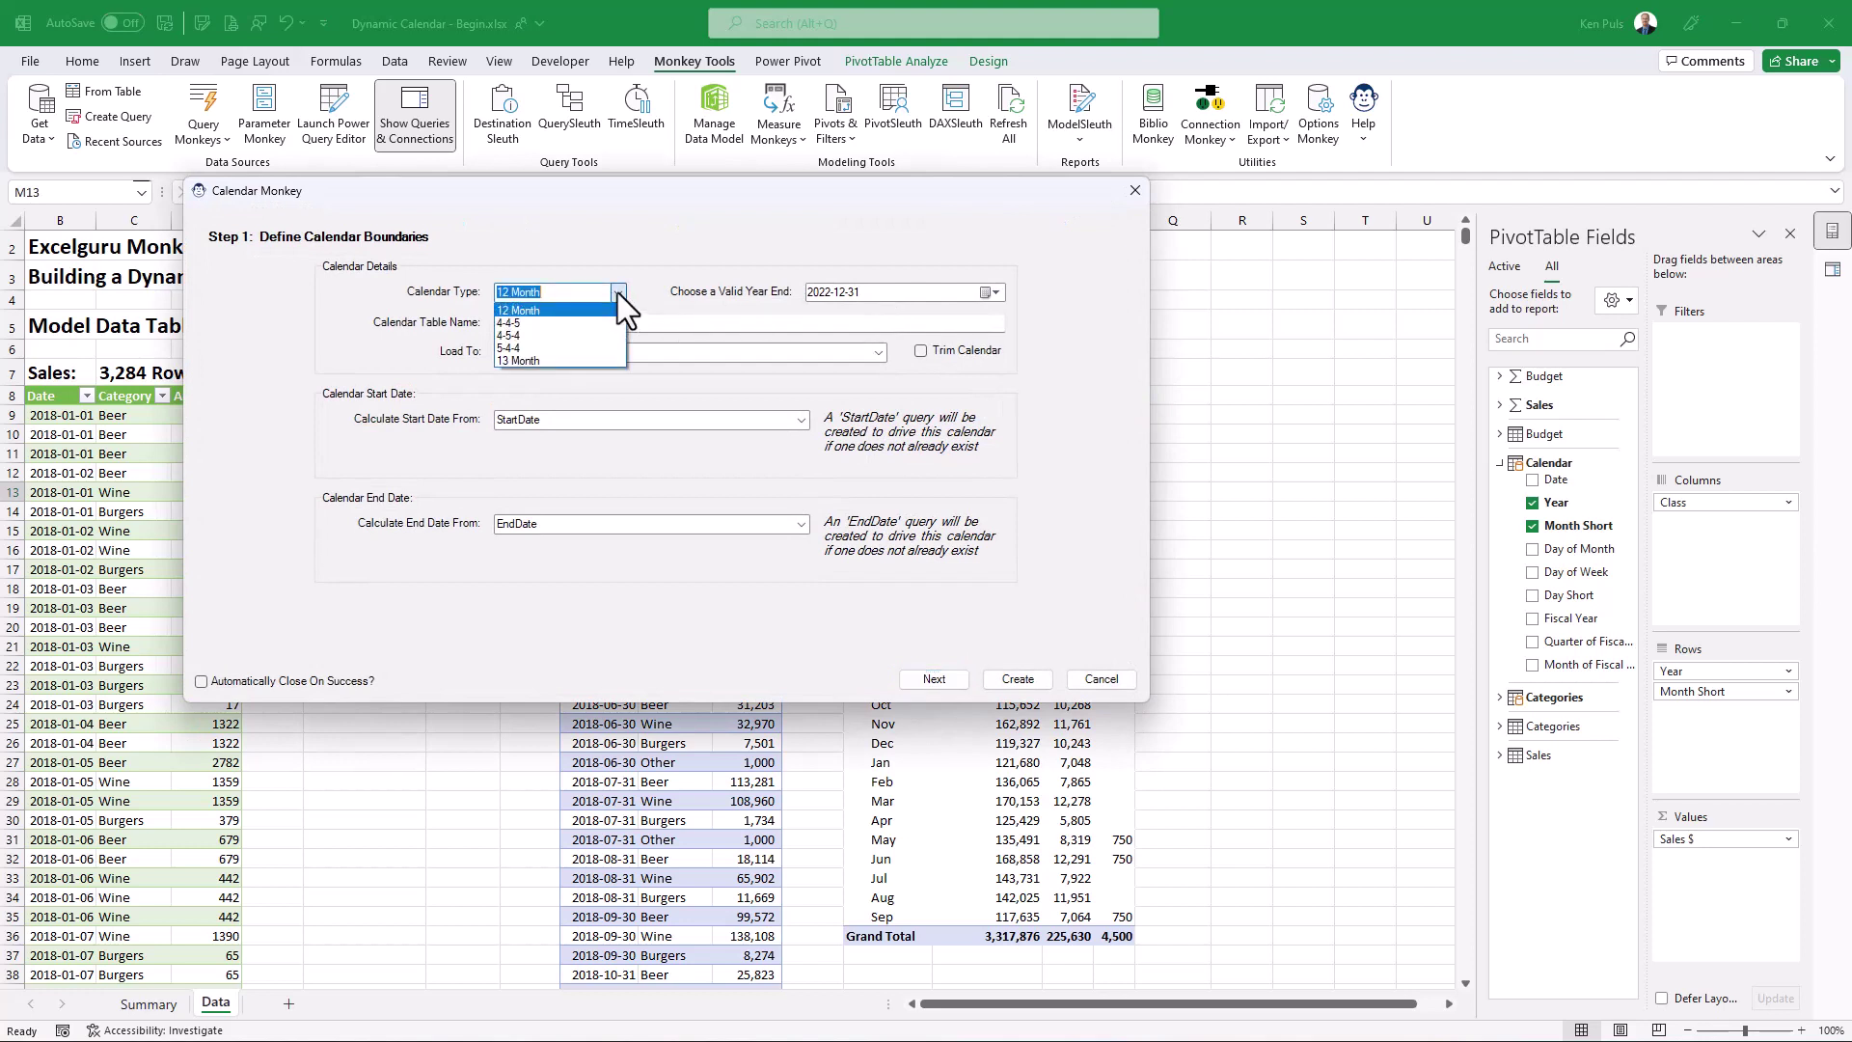
click(598, 321)
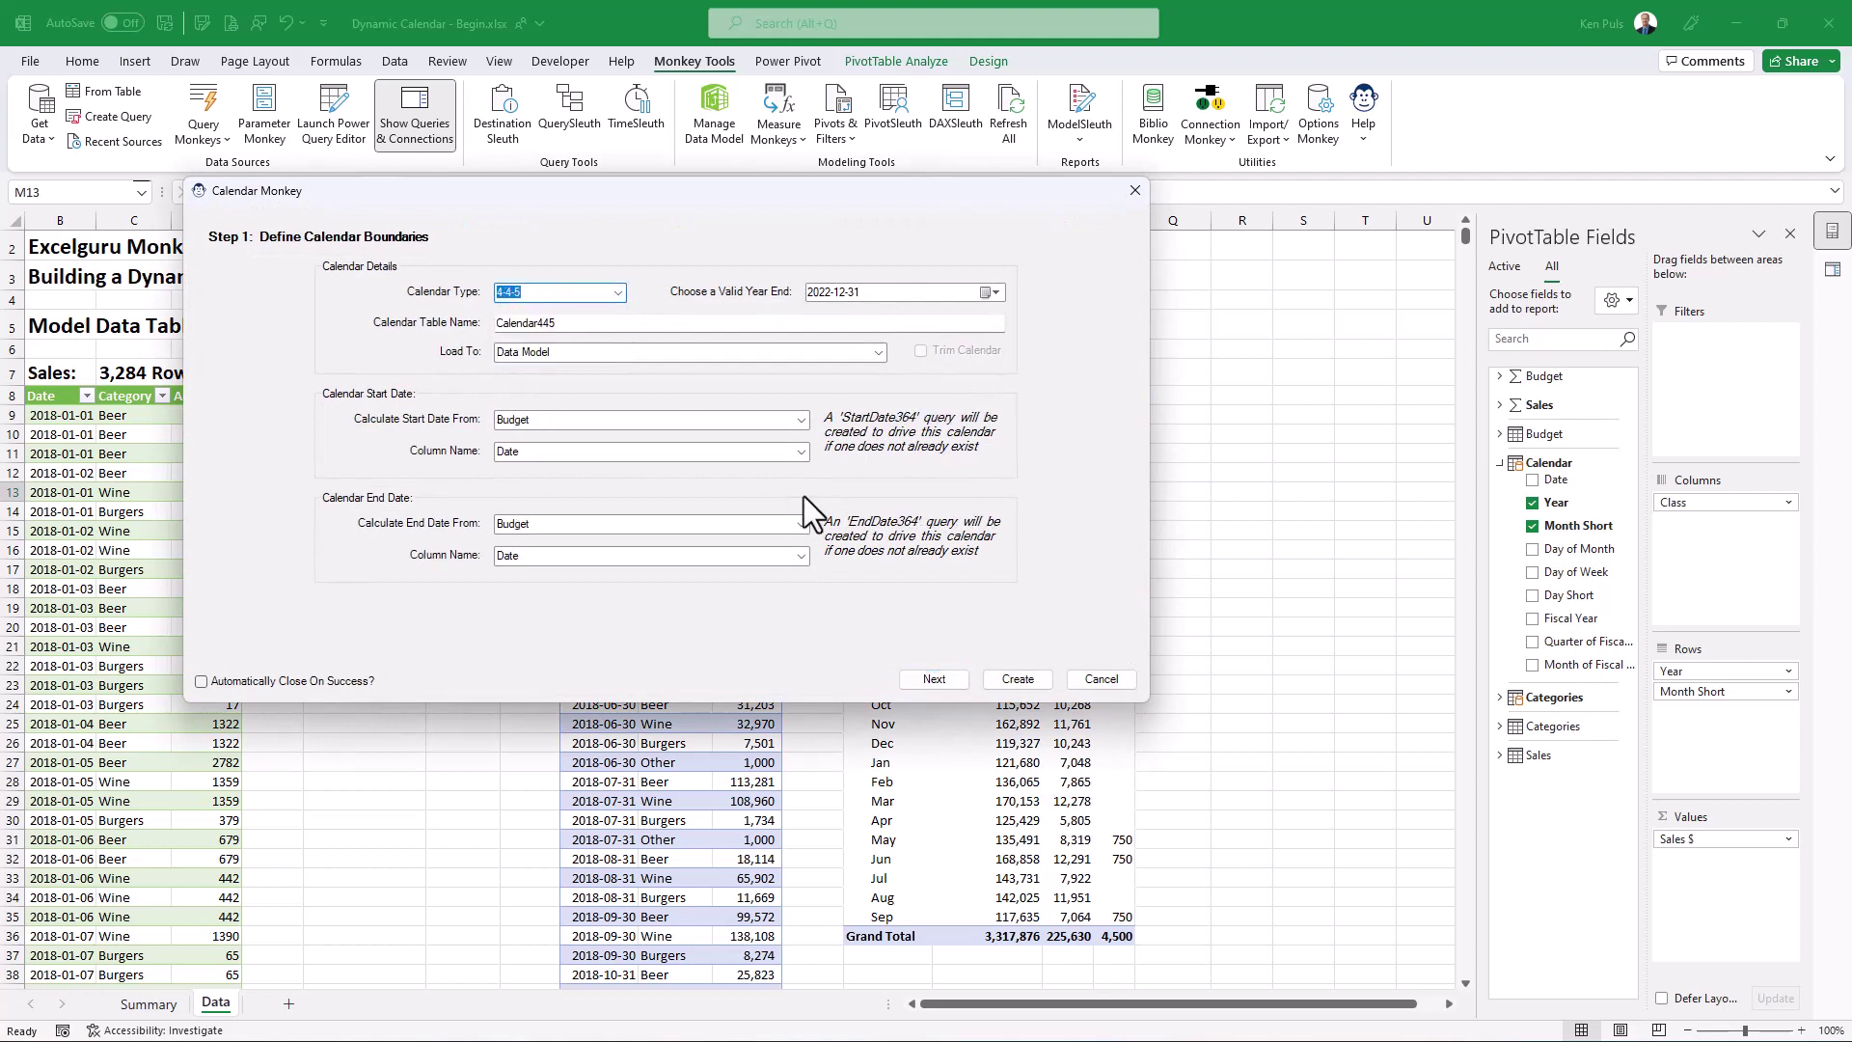
click(991, 292)
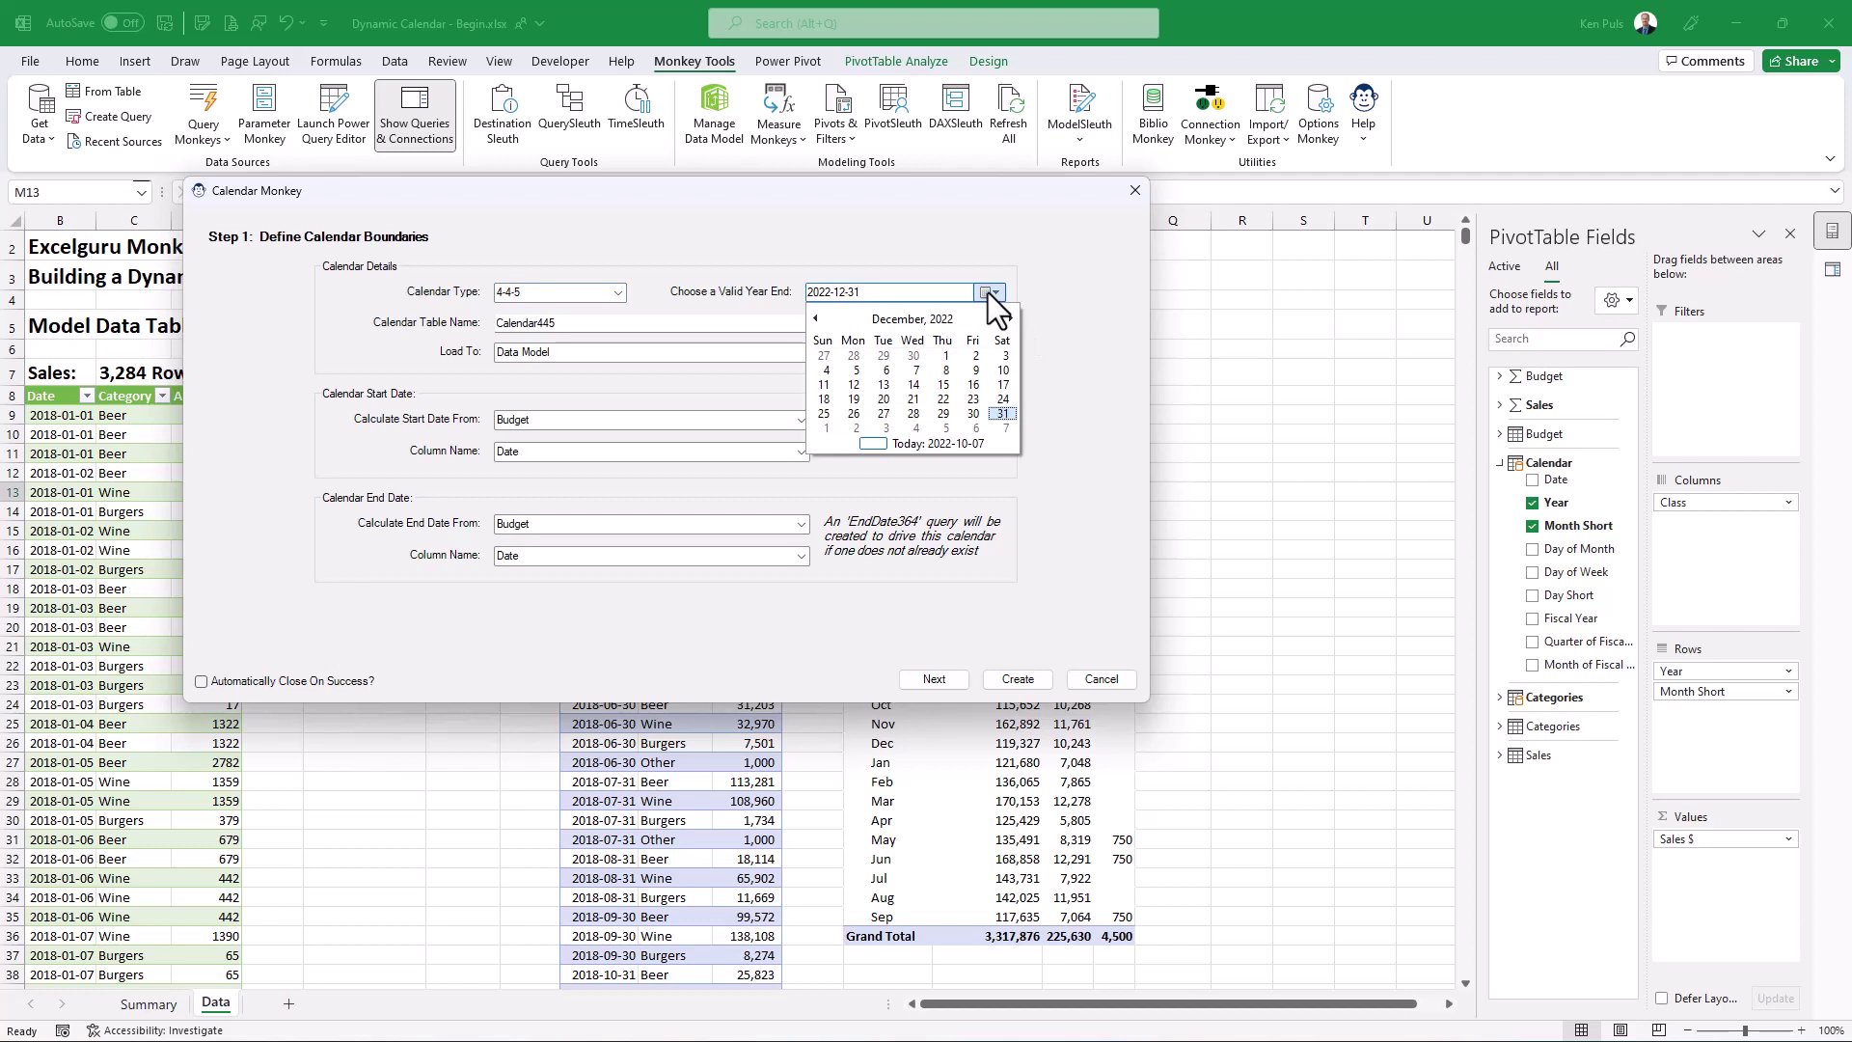
click(824, 413)
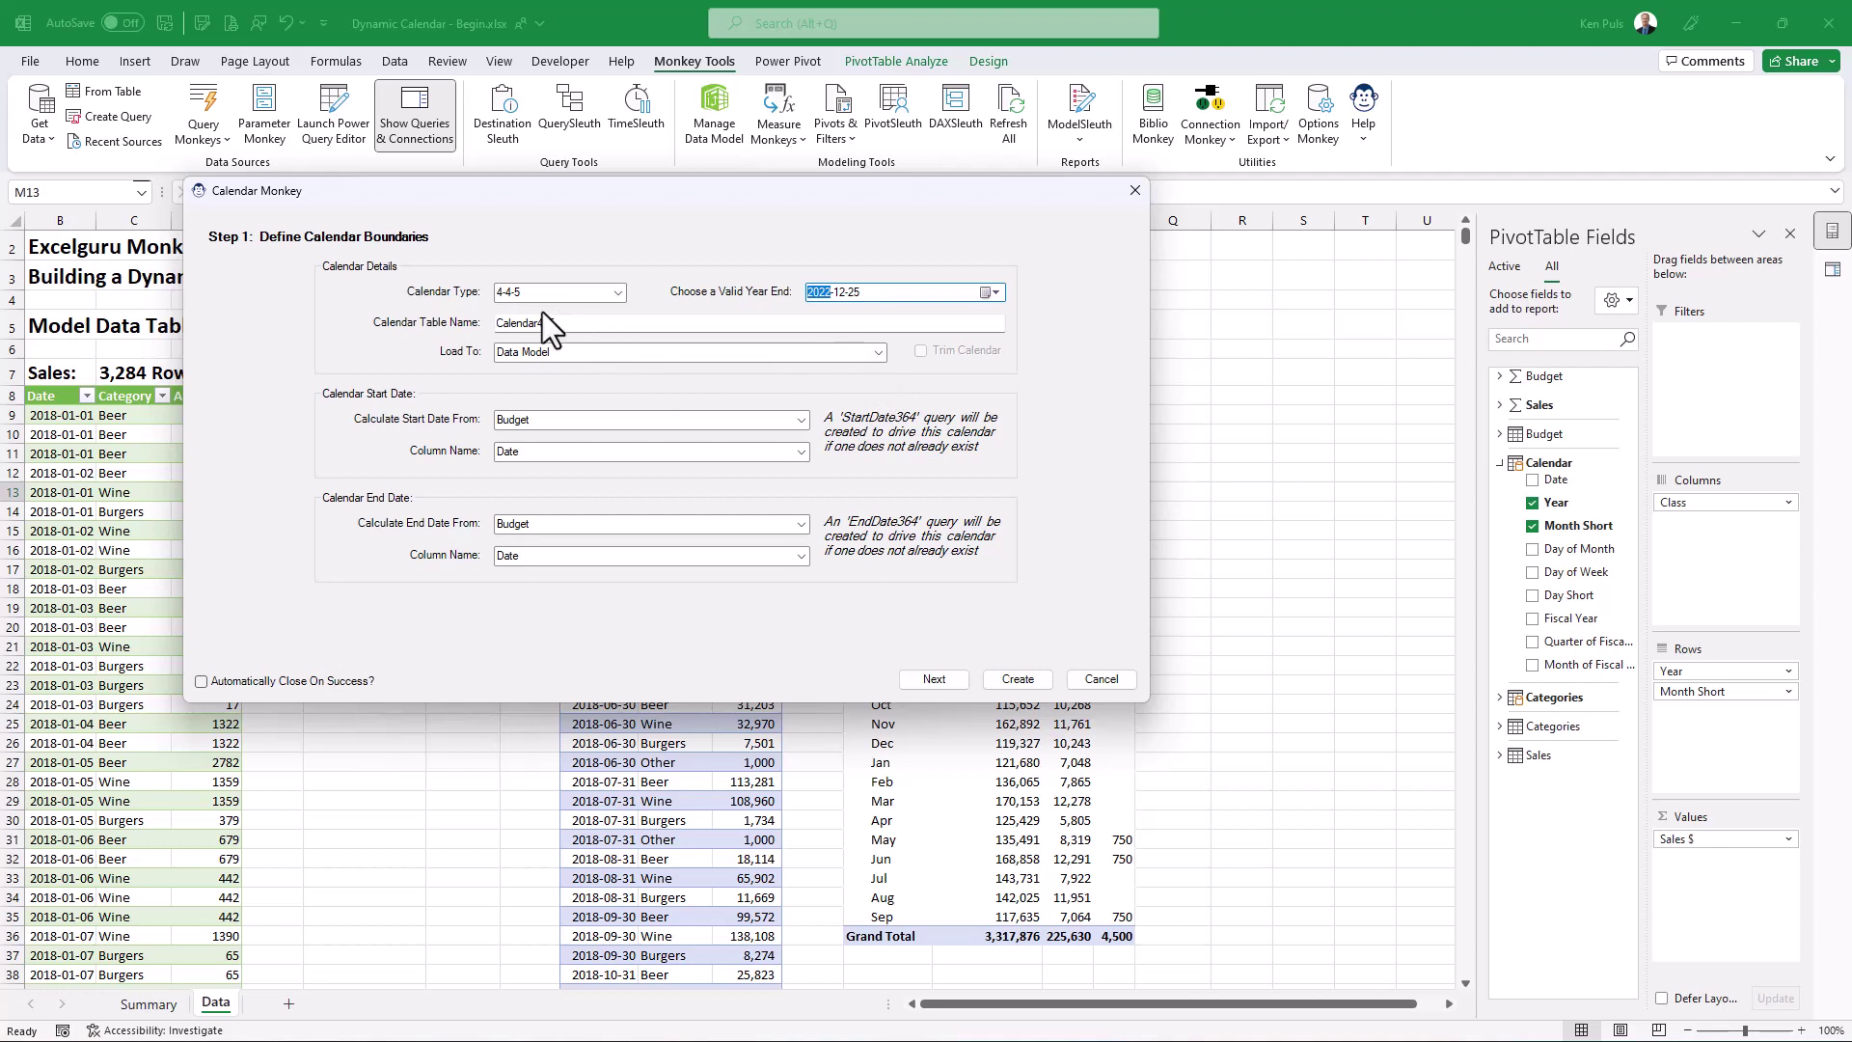
Calculate the calendar's start date from Staging - Sales and its end date from Staging - Budget
click(801, 419)
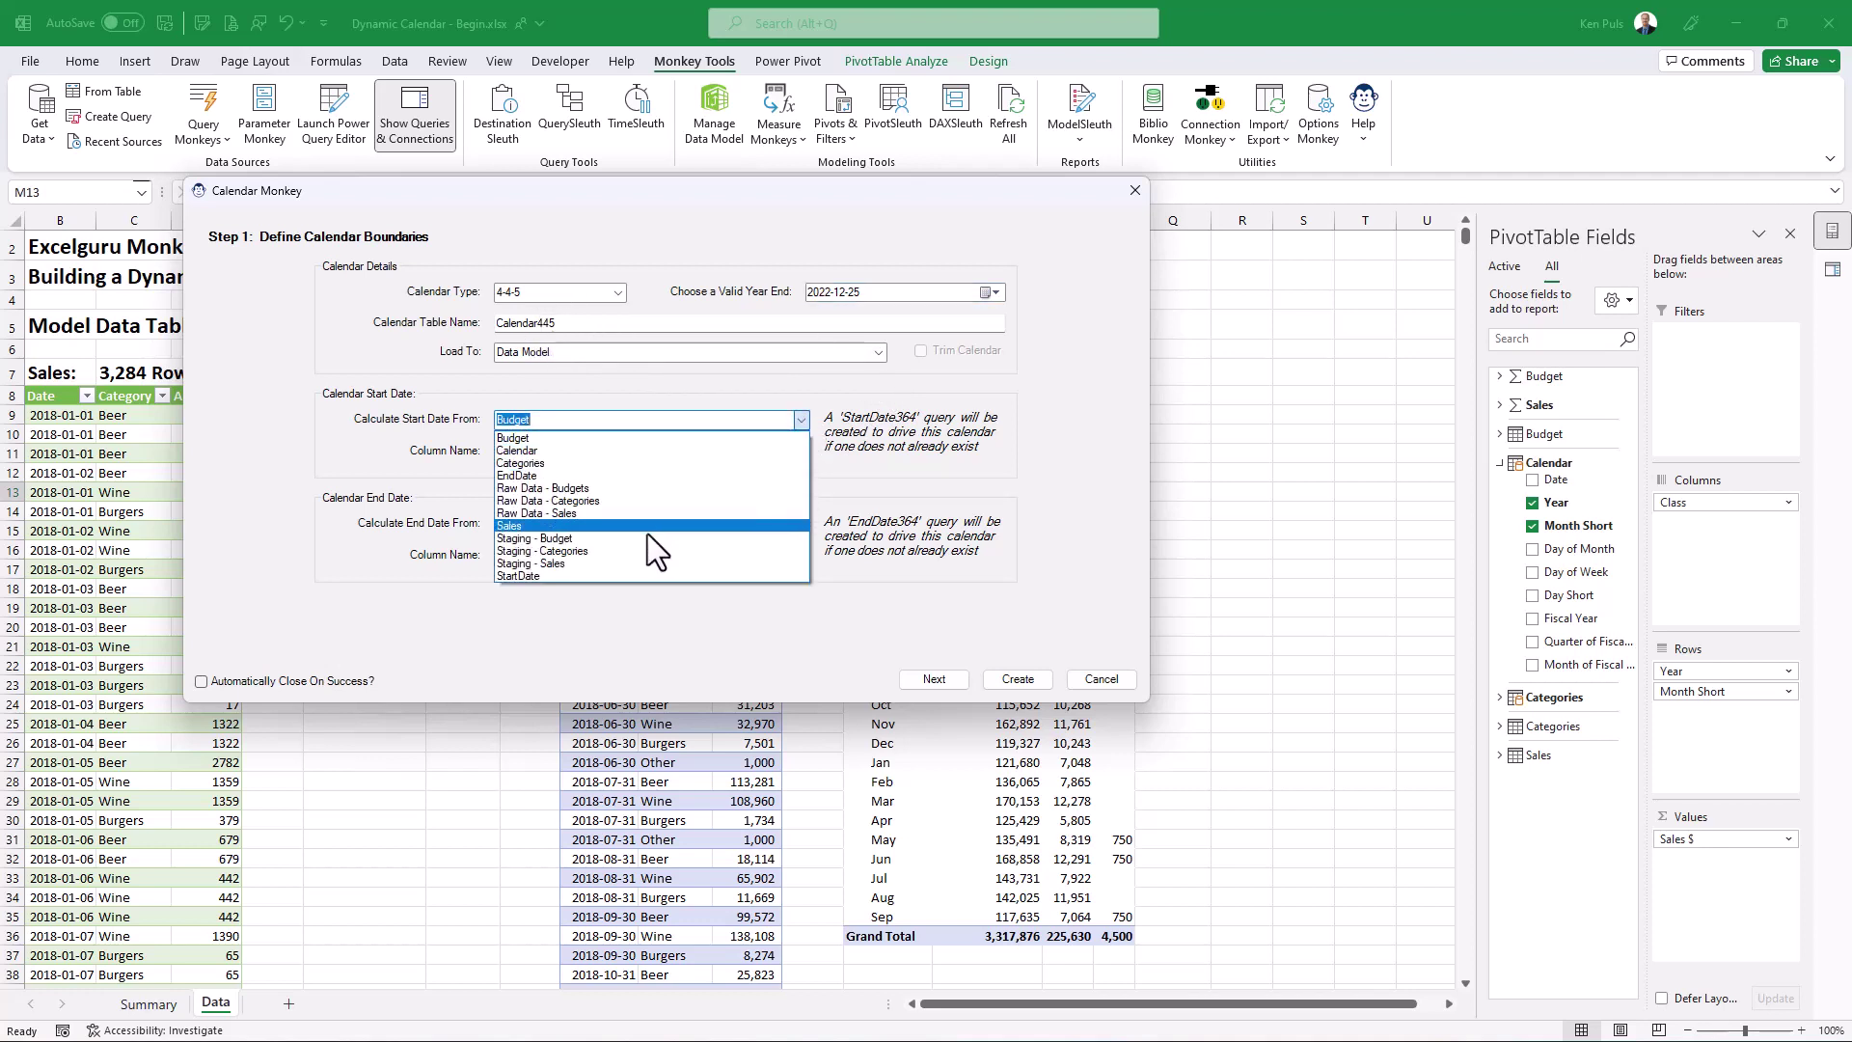
click(598, 566)
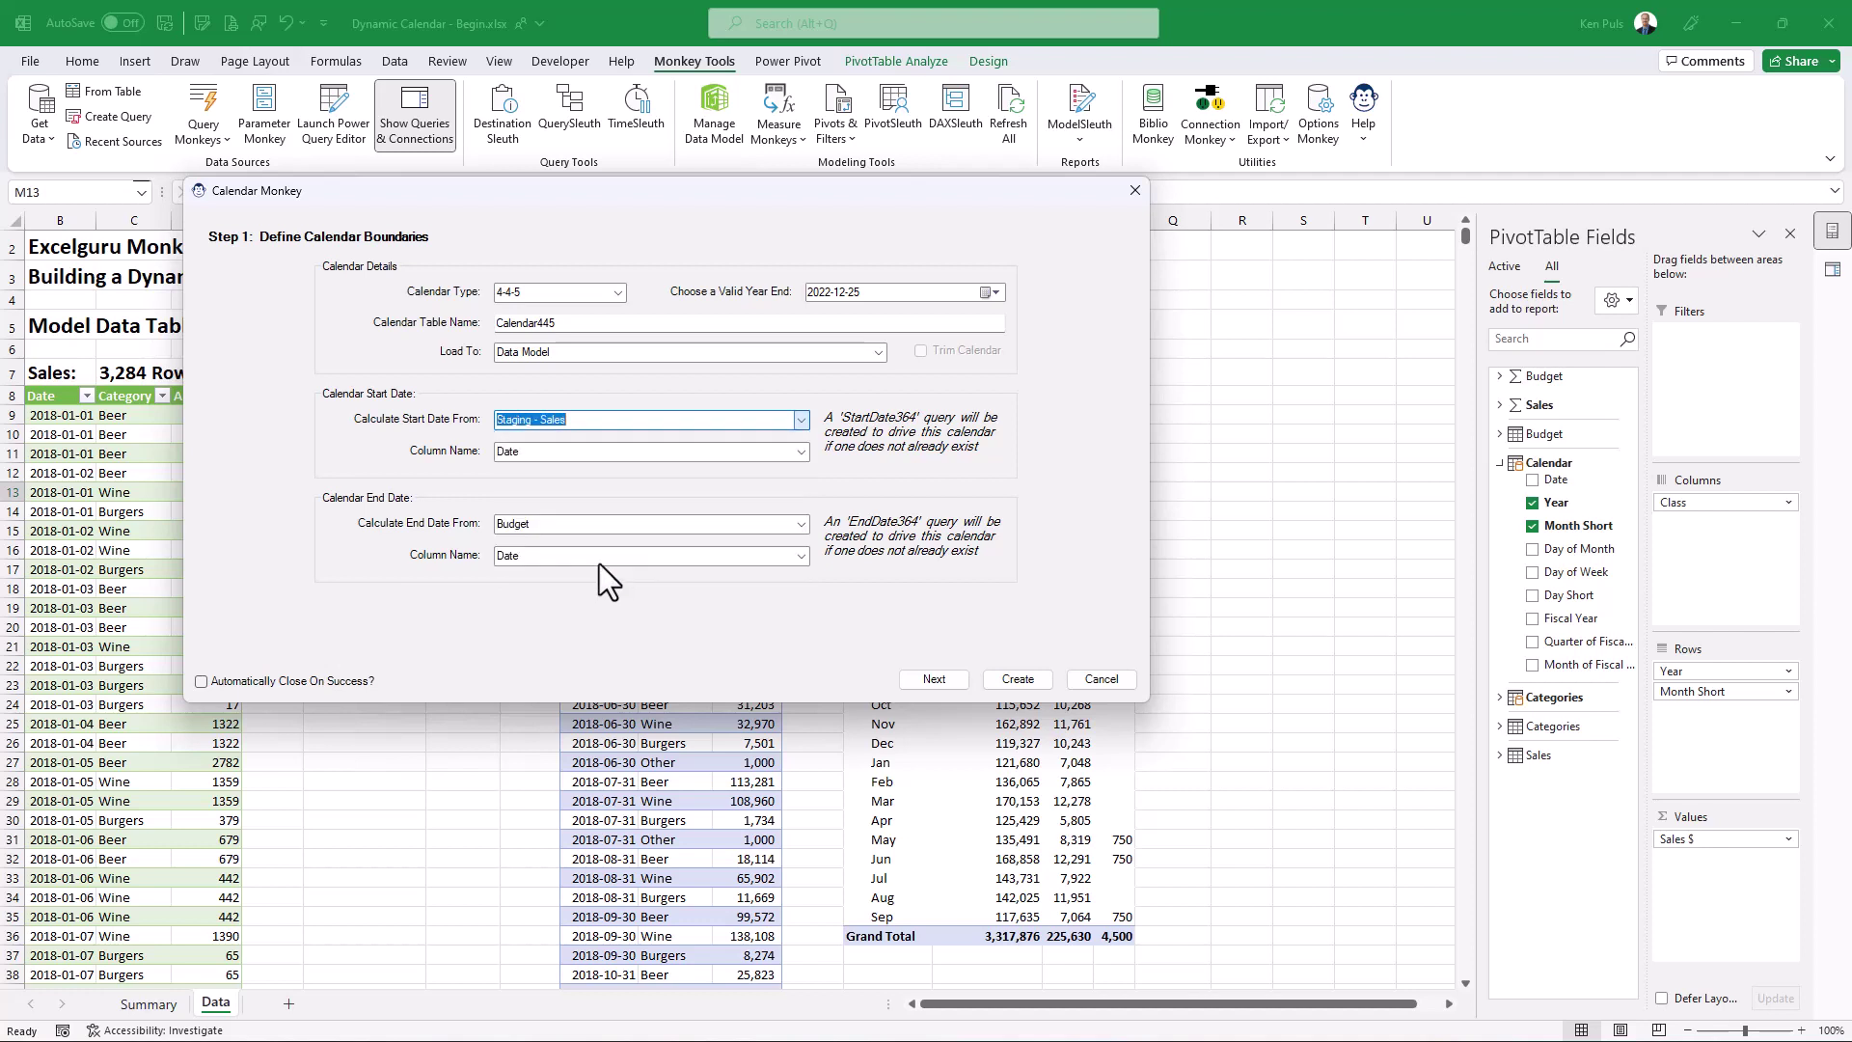
click(800, 523)
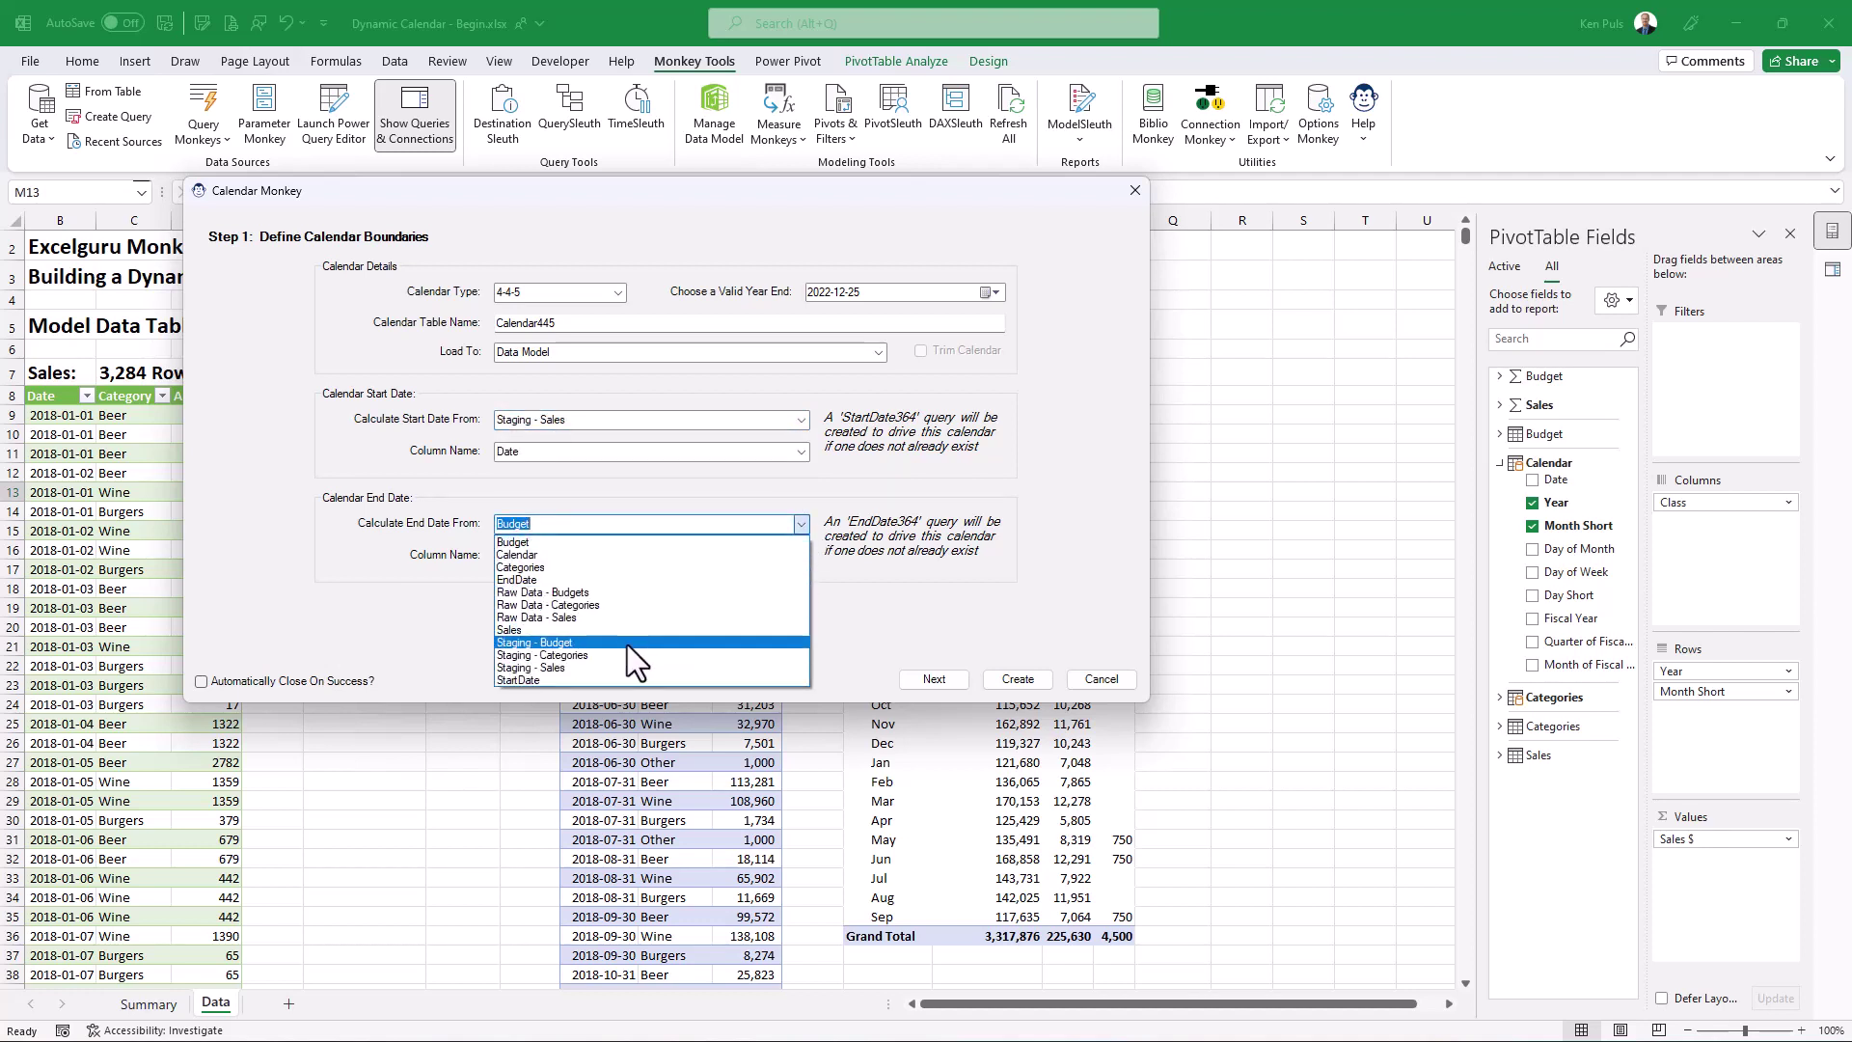
click(627, 644)
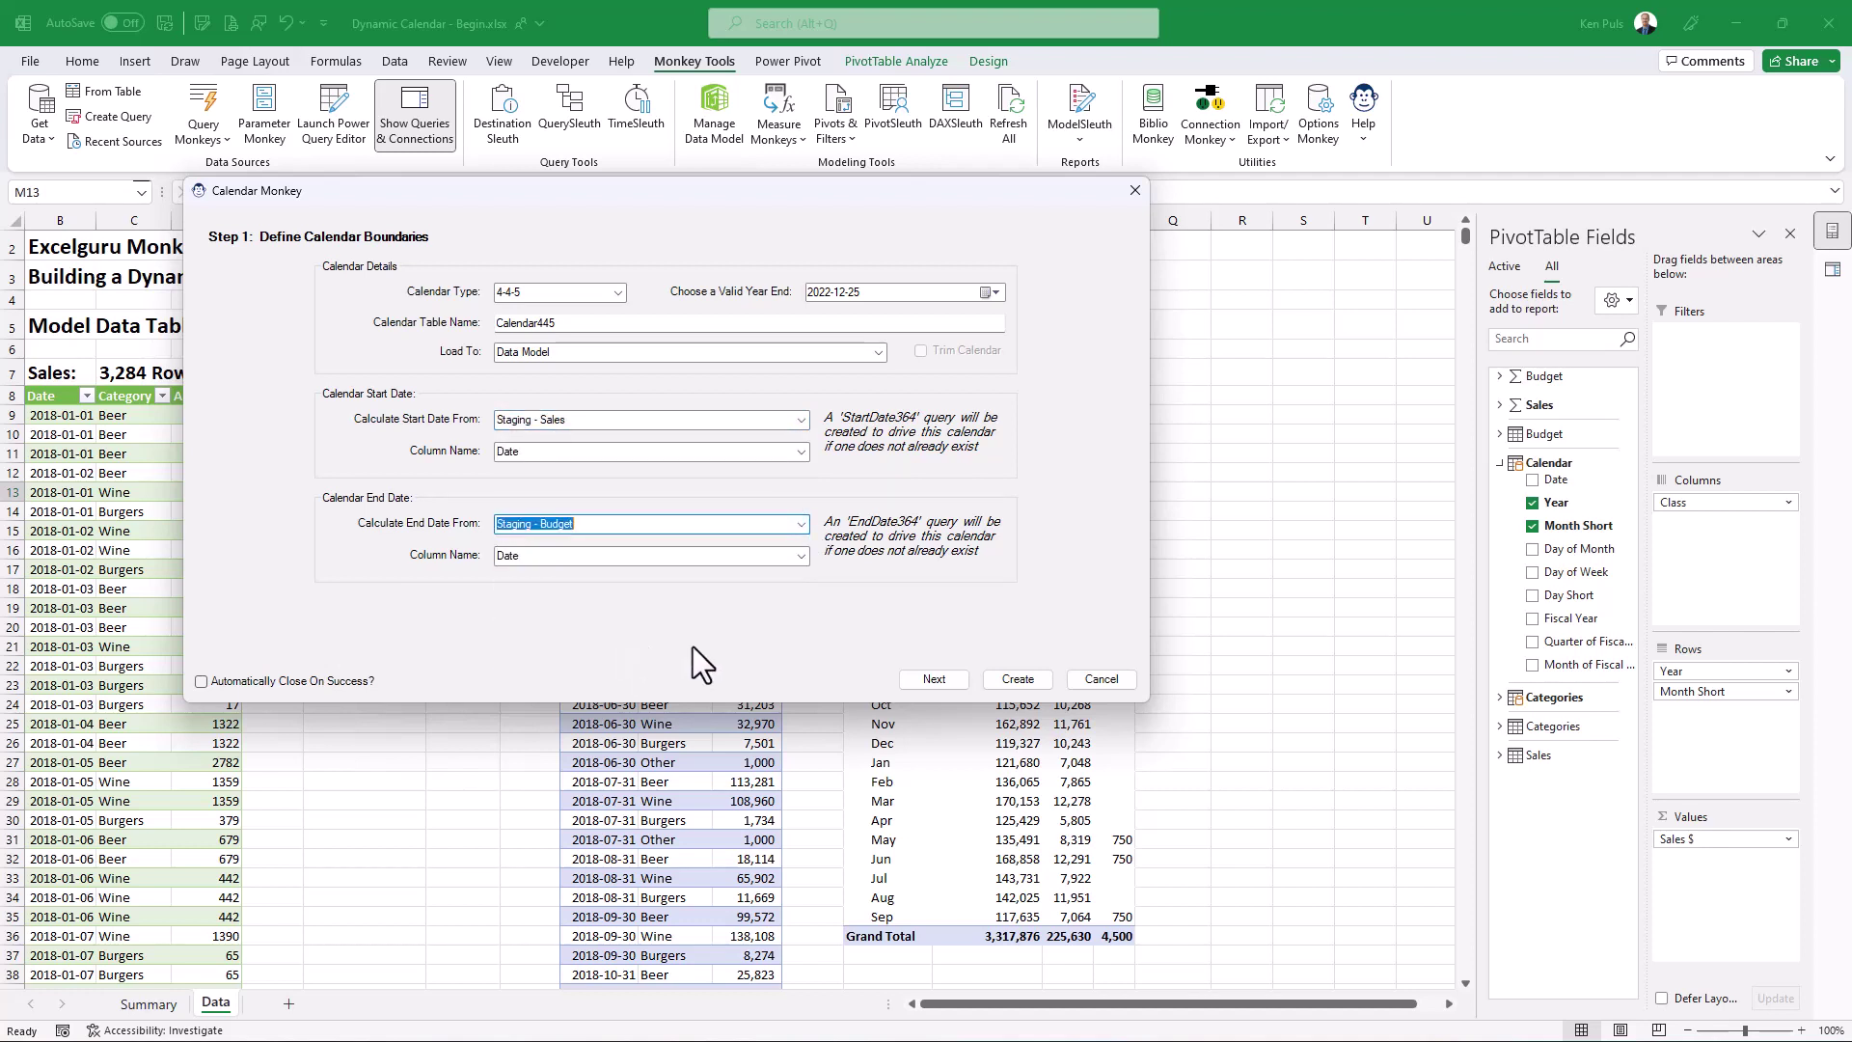
Create the Calendar445 table in the data model with the default columns and no relationships selected
click(953, 680)
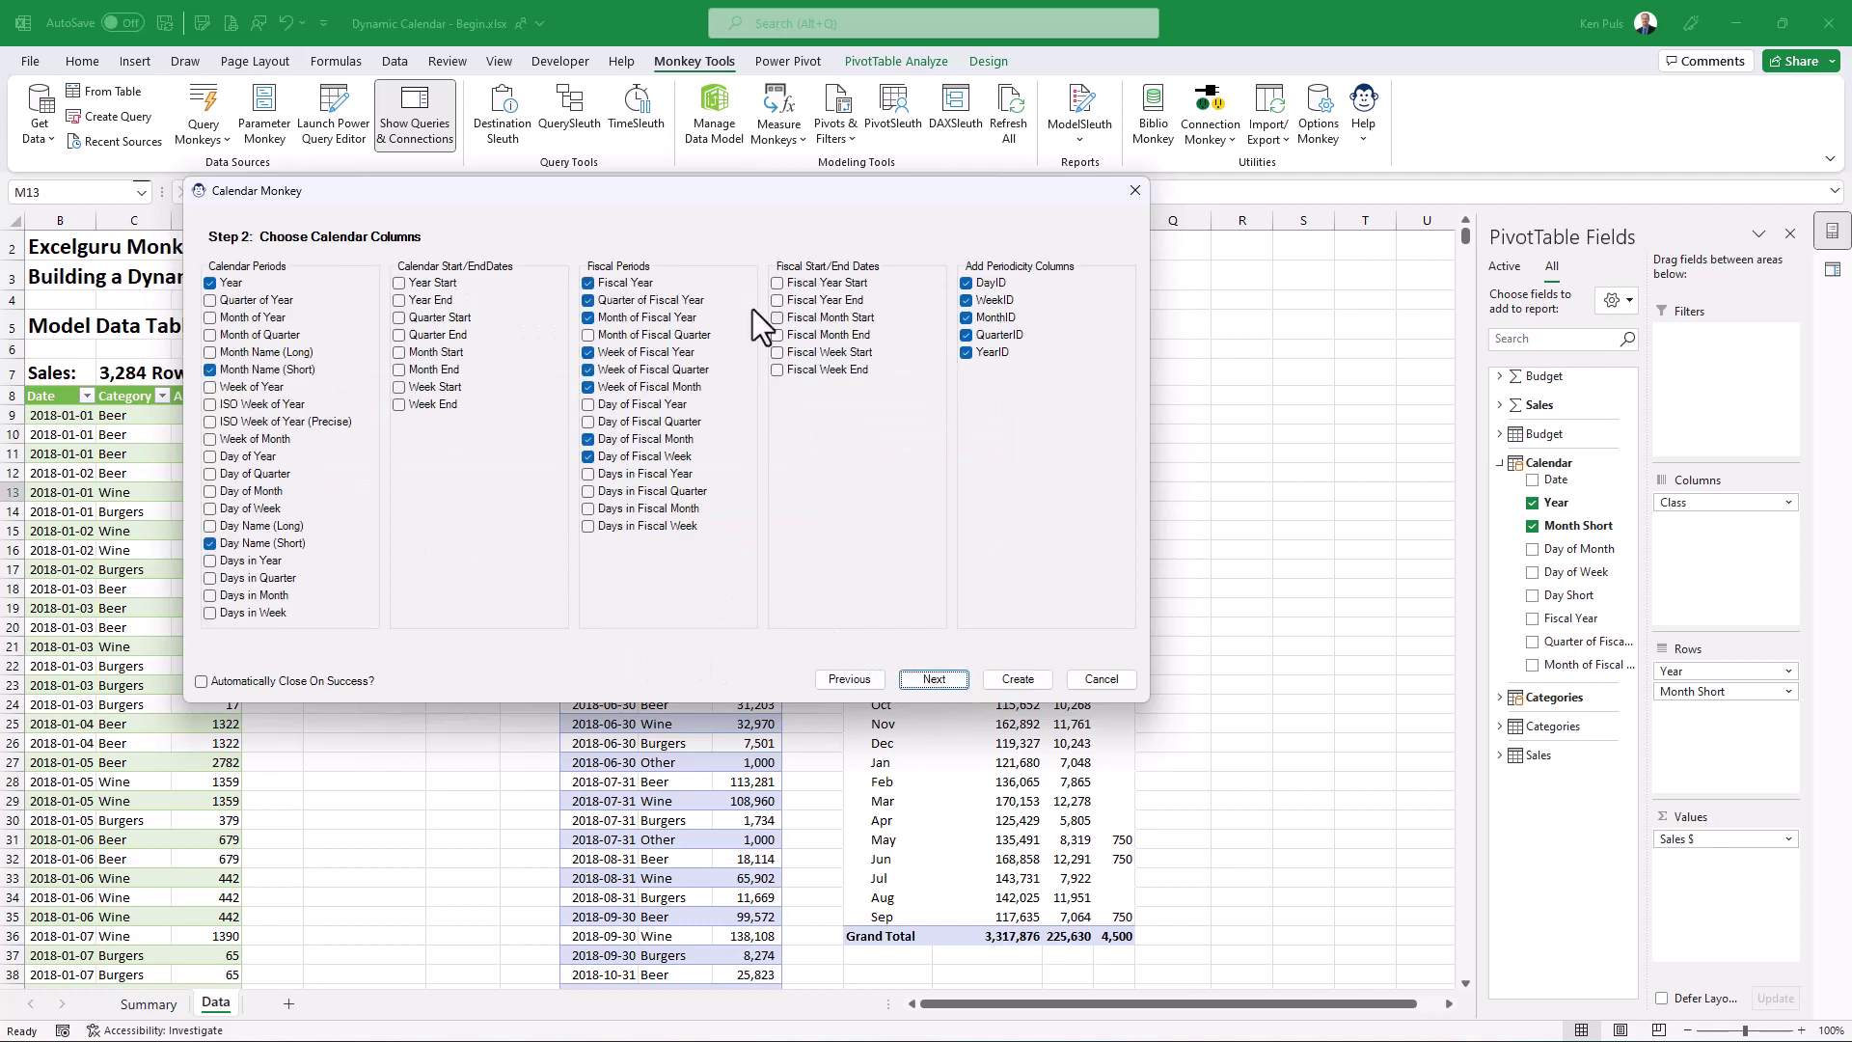
click(934, 679)
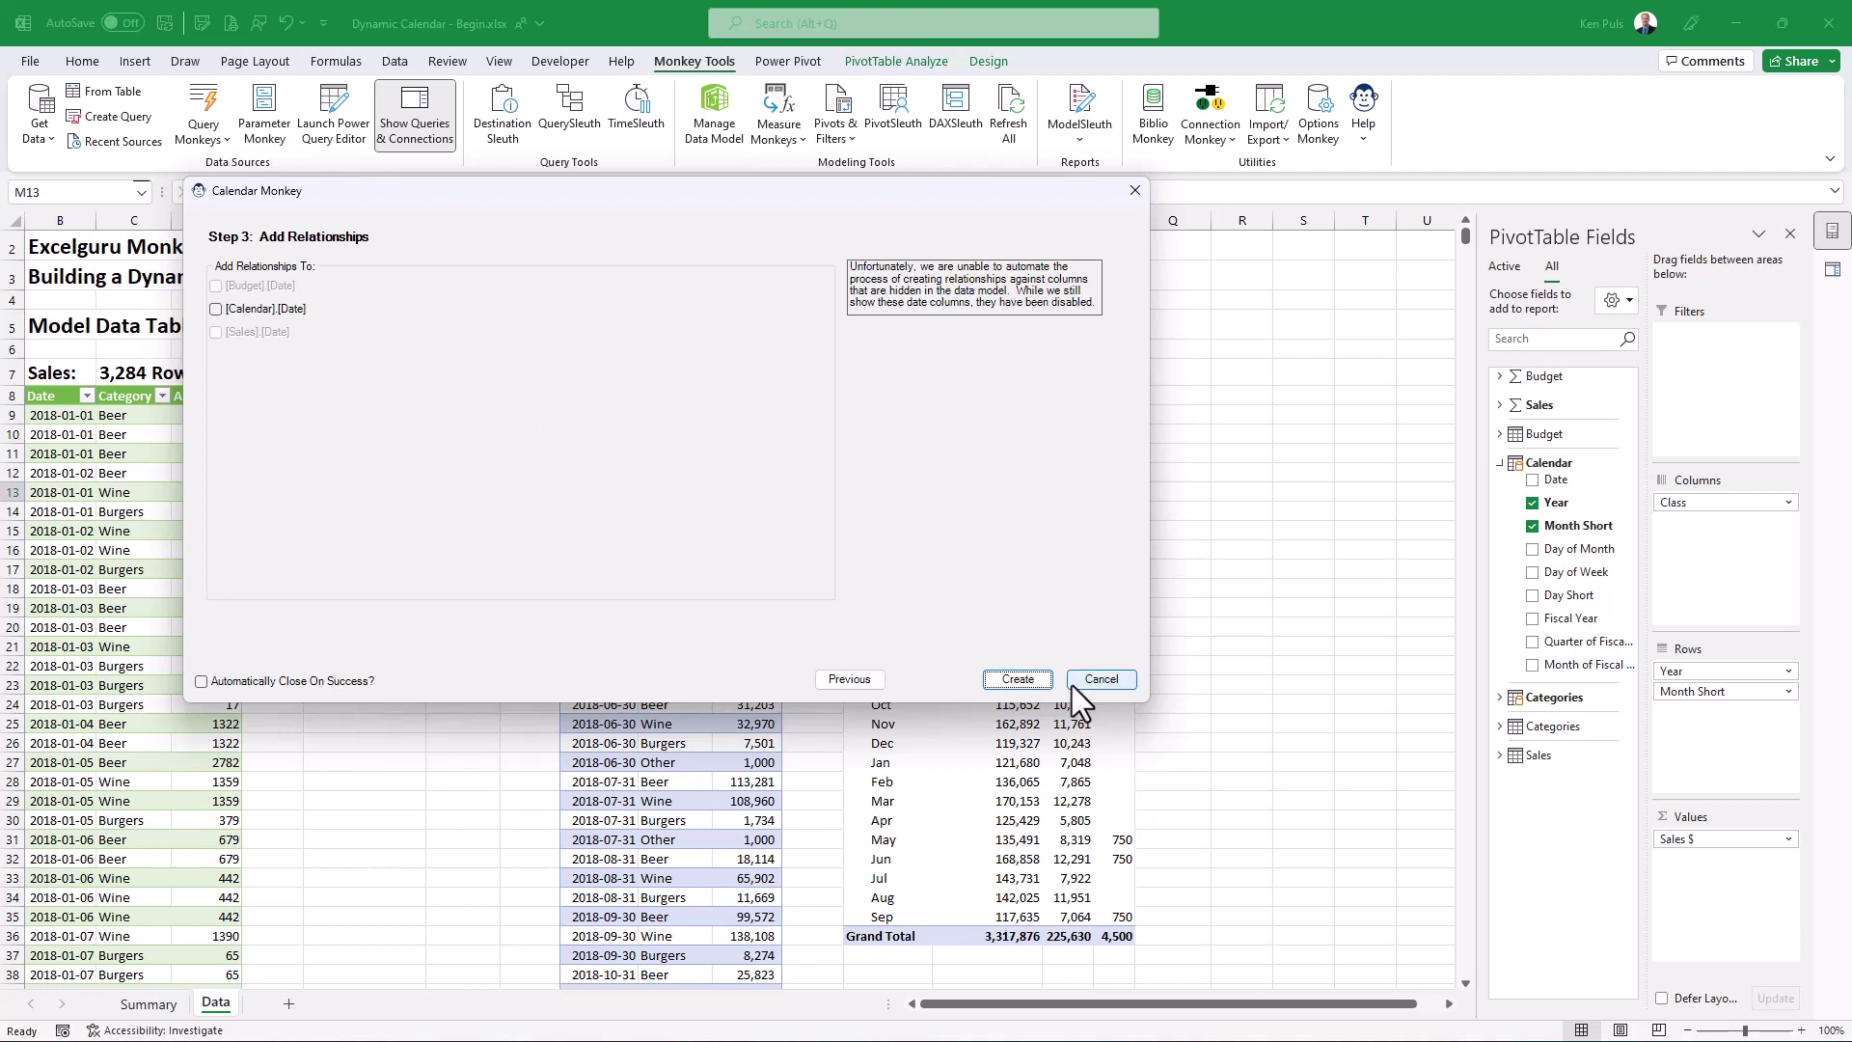
click(1020, 679)
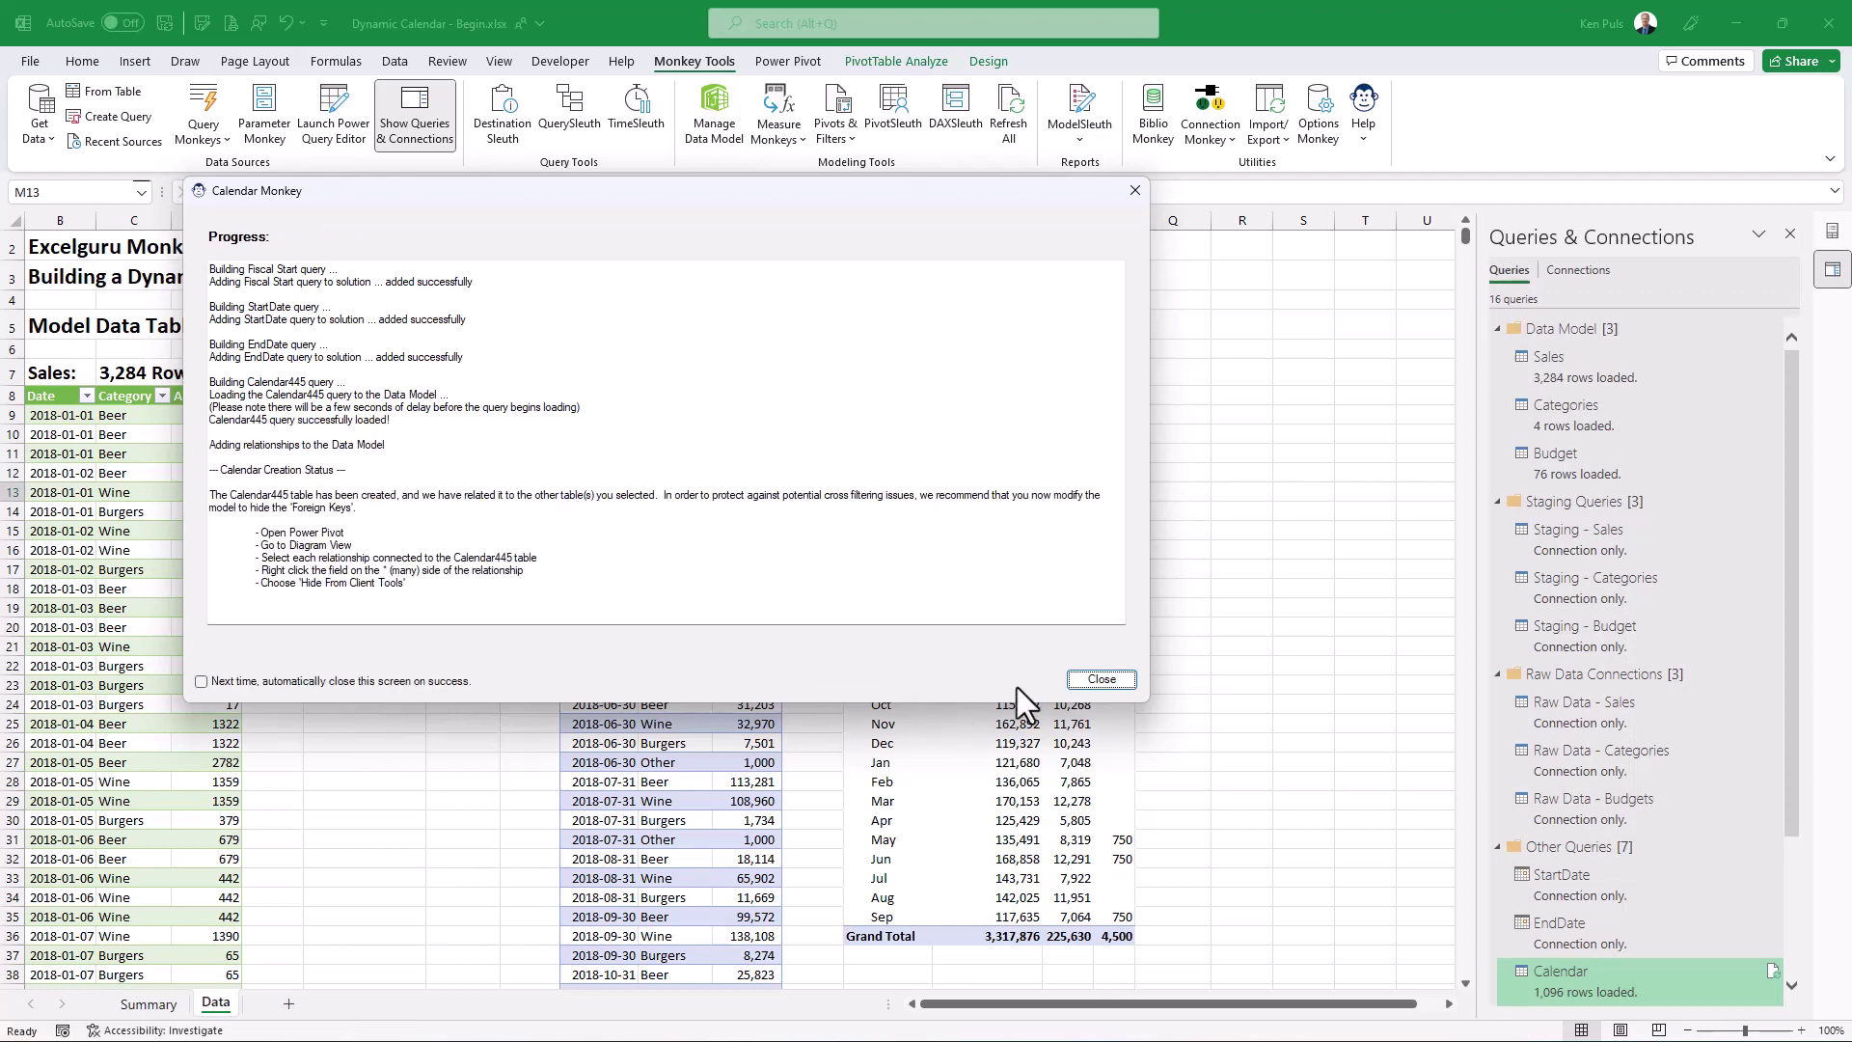
click(1090, 680)
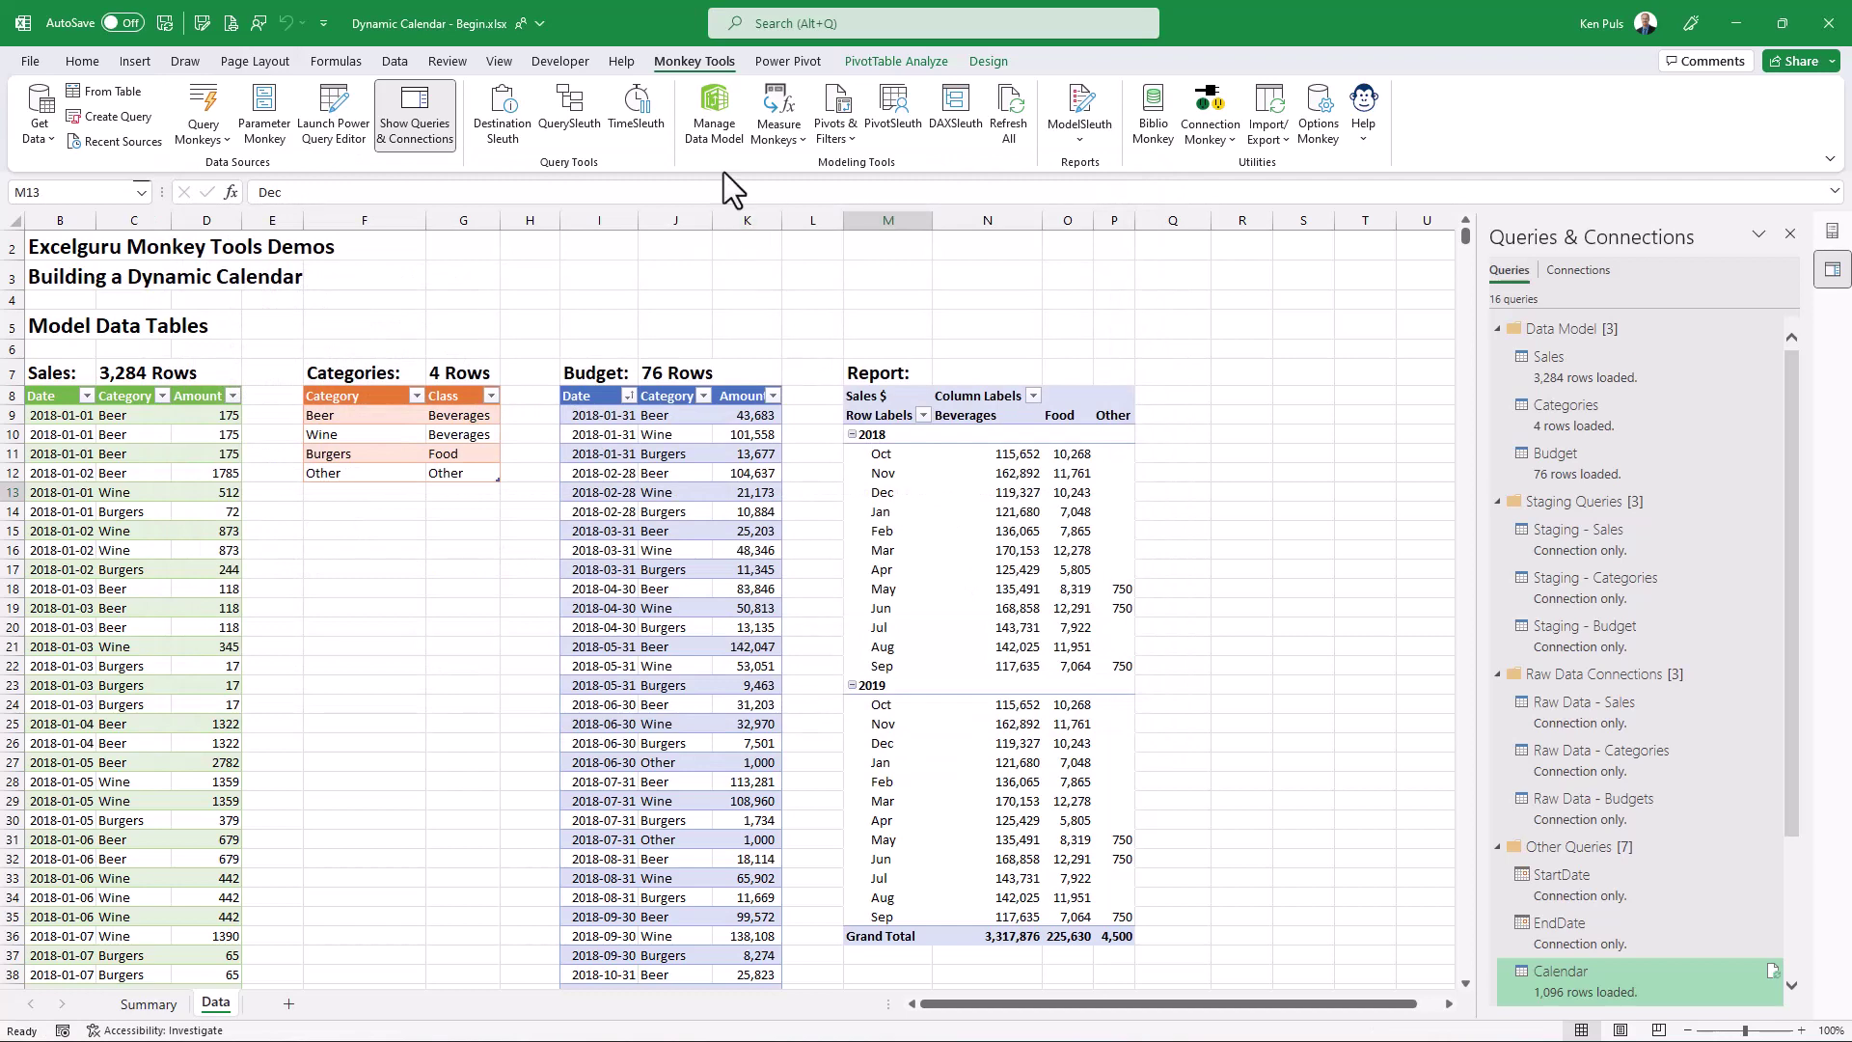
Relate Calendar445's Date field to the Date fields of Sales and Budget in the data model diagram, and close Power Pivot
click(710, 103)
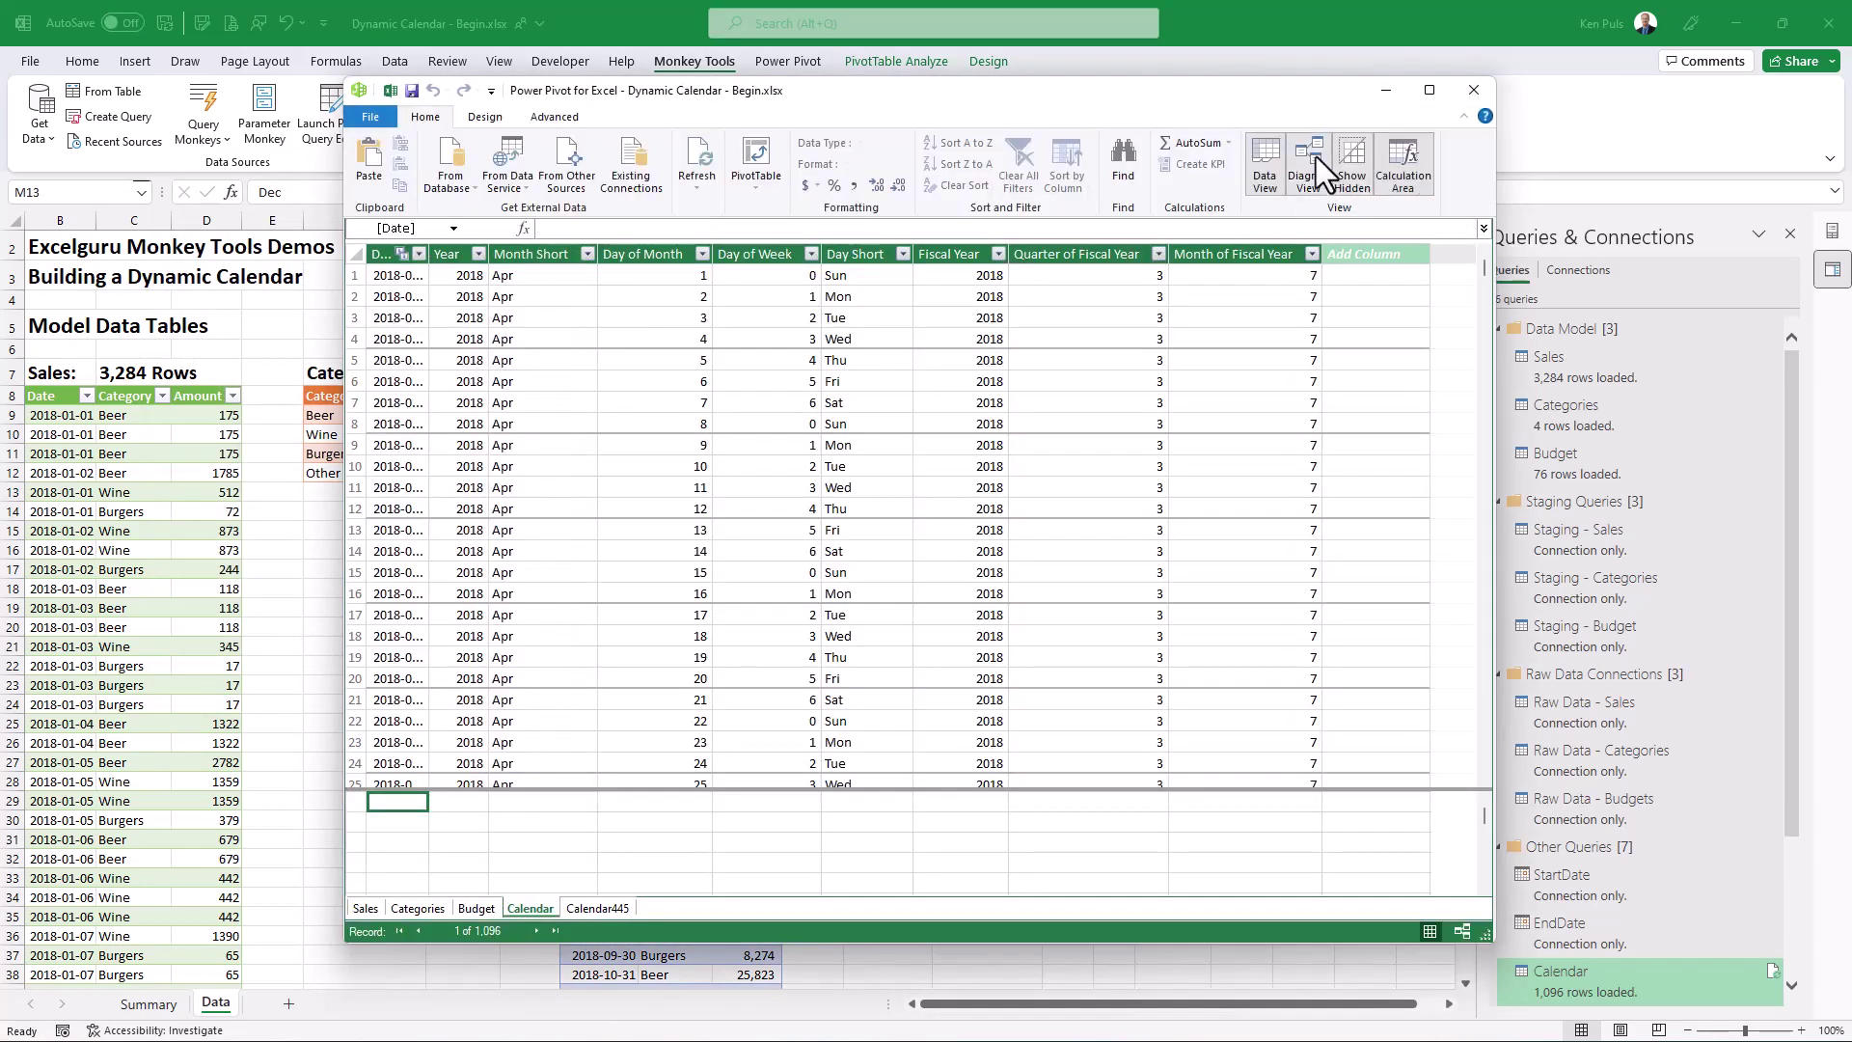
click(1314, 159)
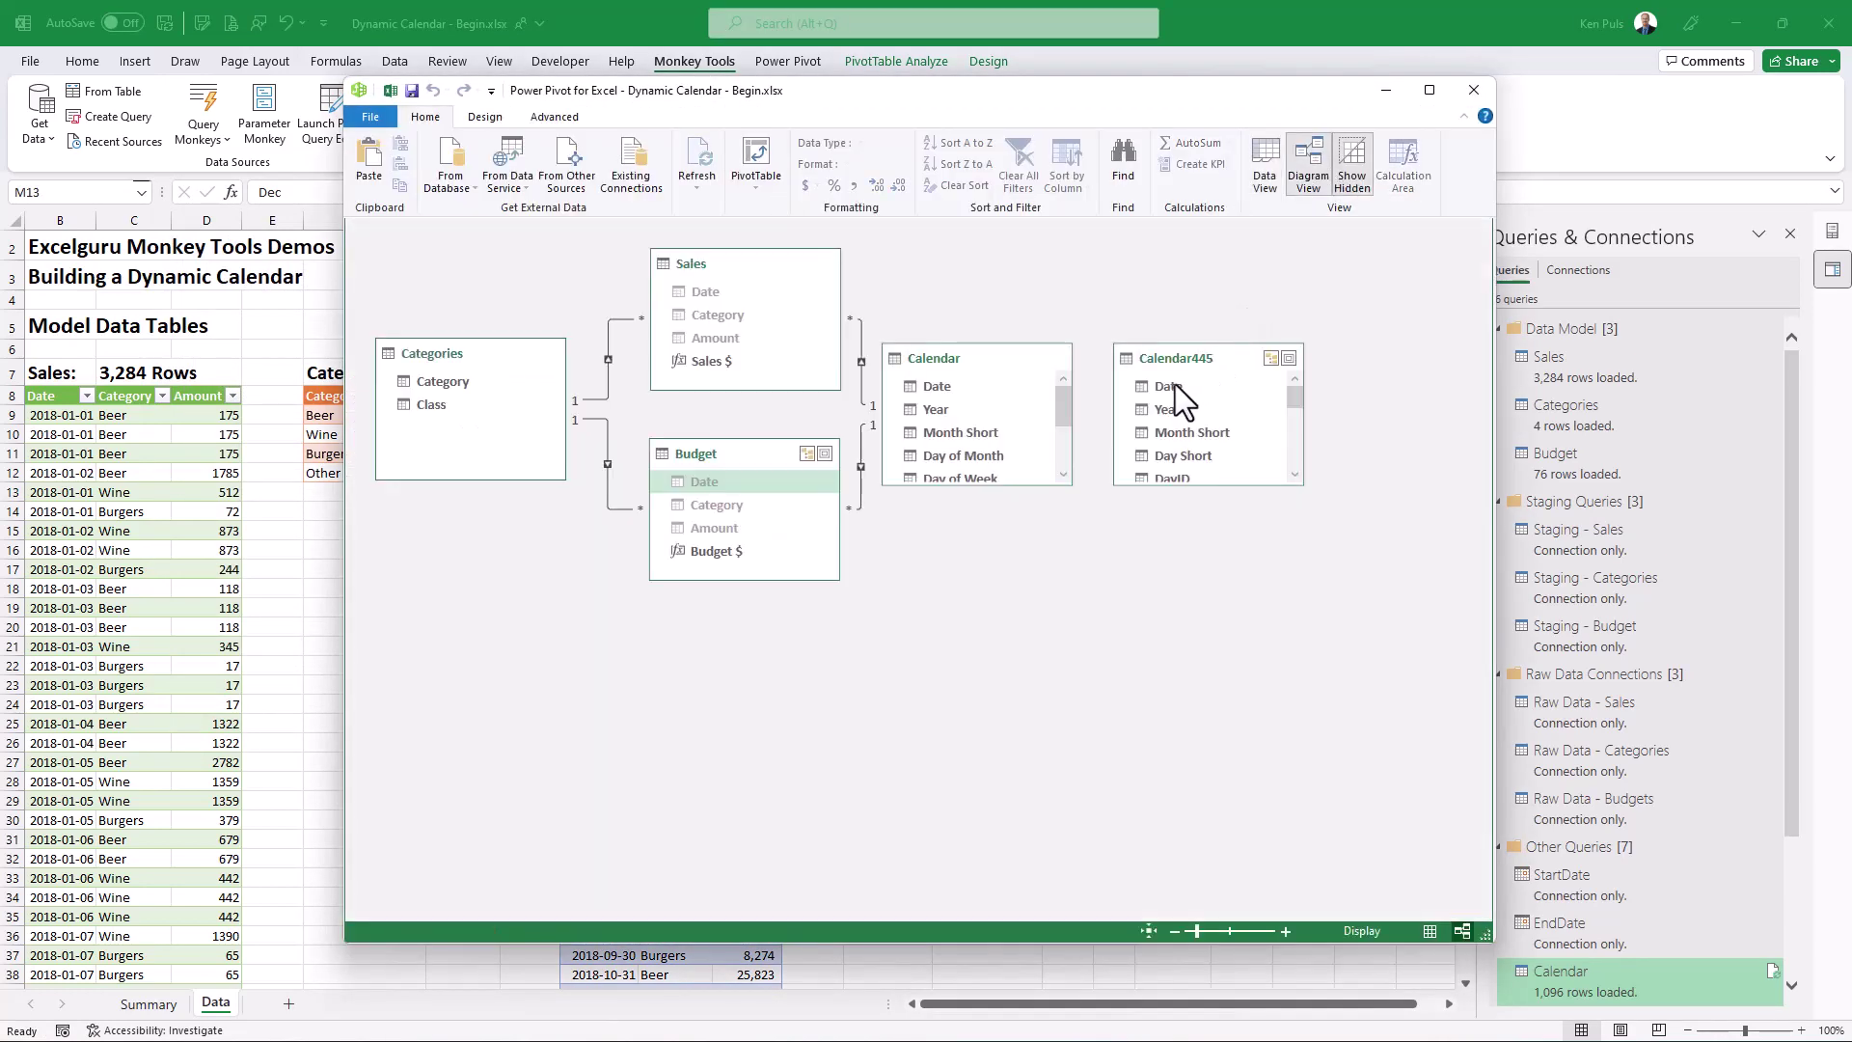
drag(1175, 385, 715, 294)
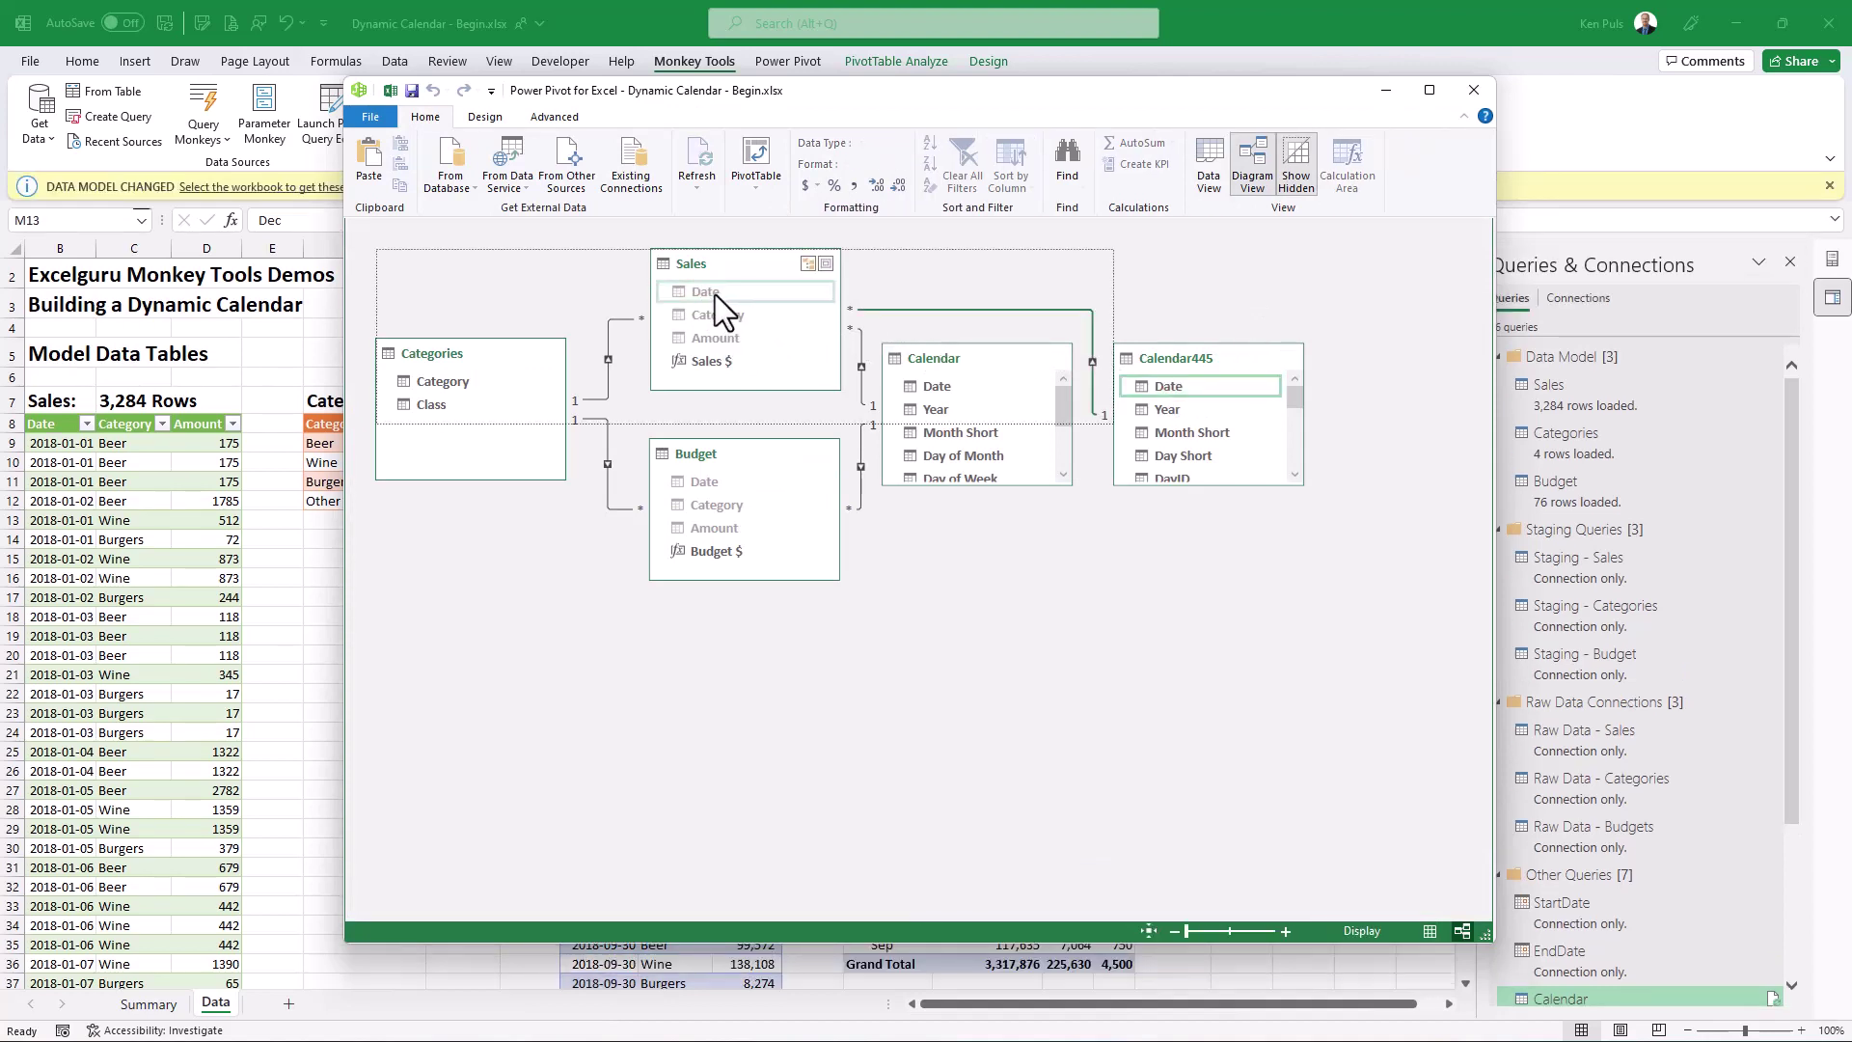
drag(1199, 386, 749, 482)
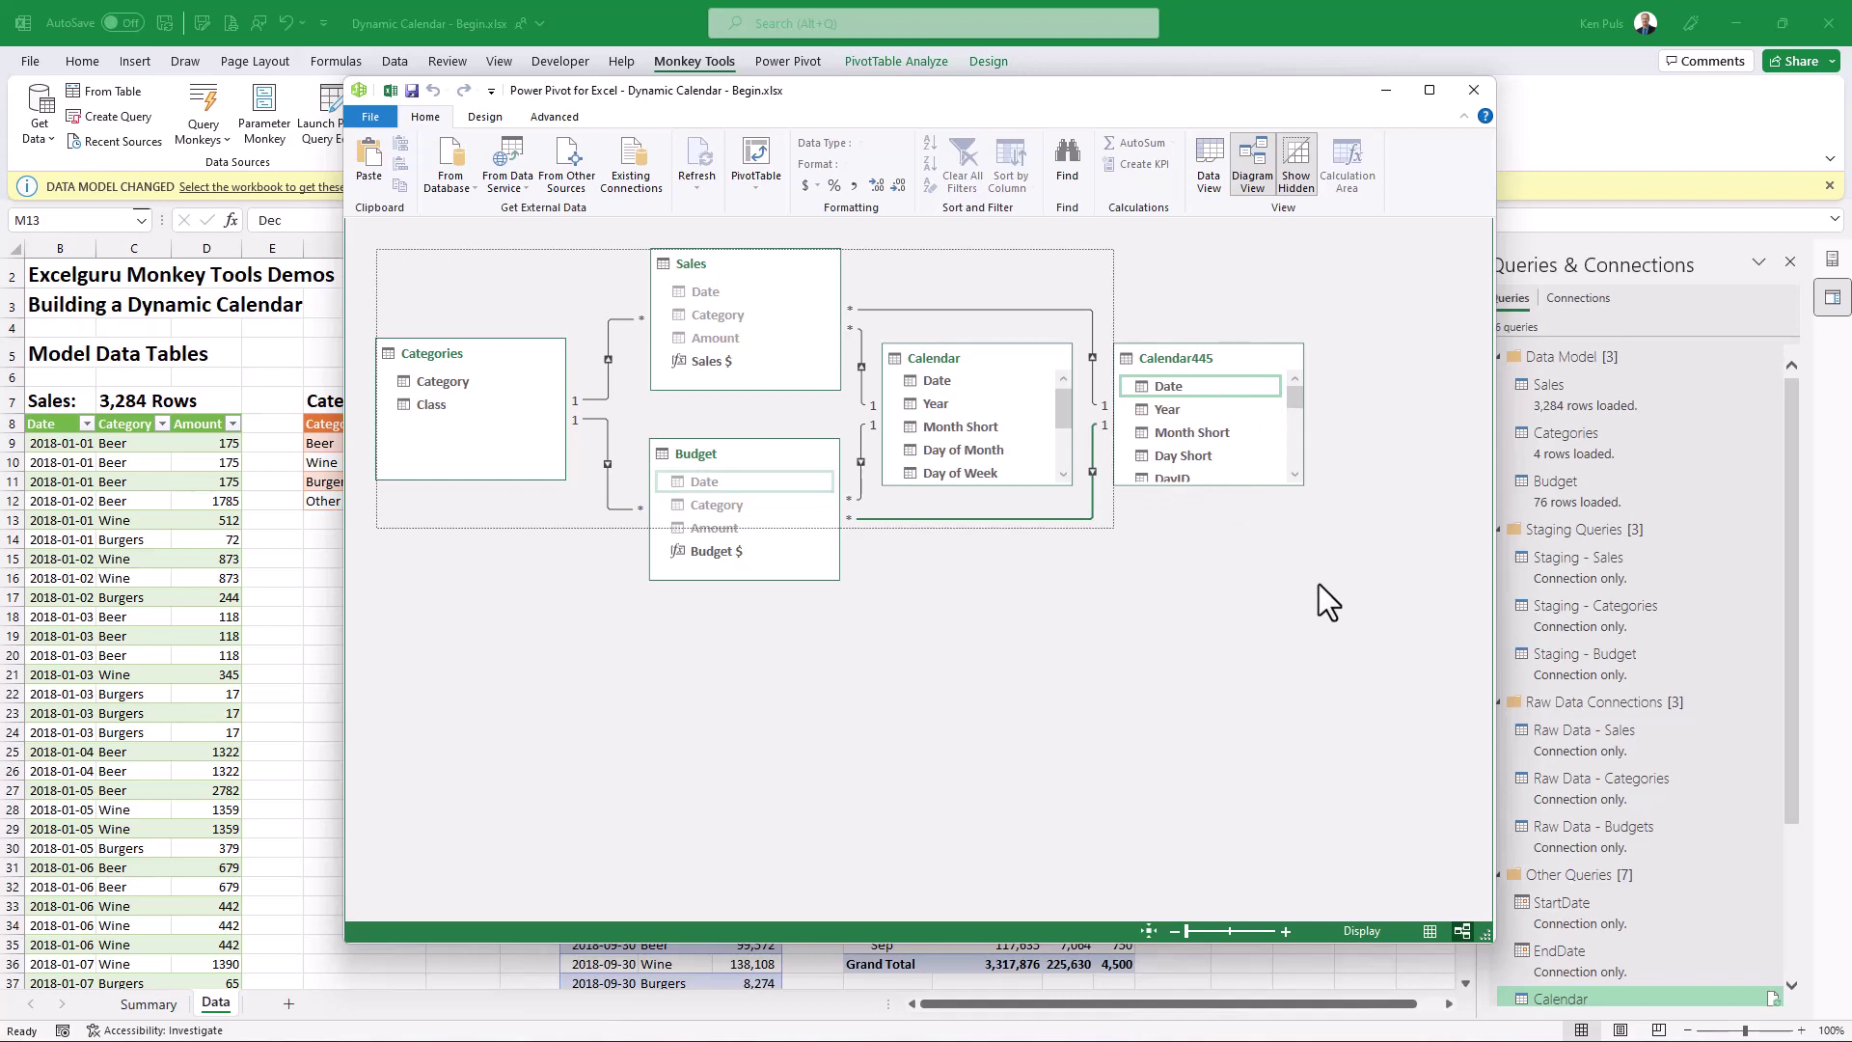
click(1474, 90)
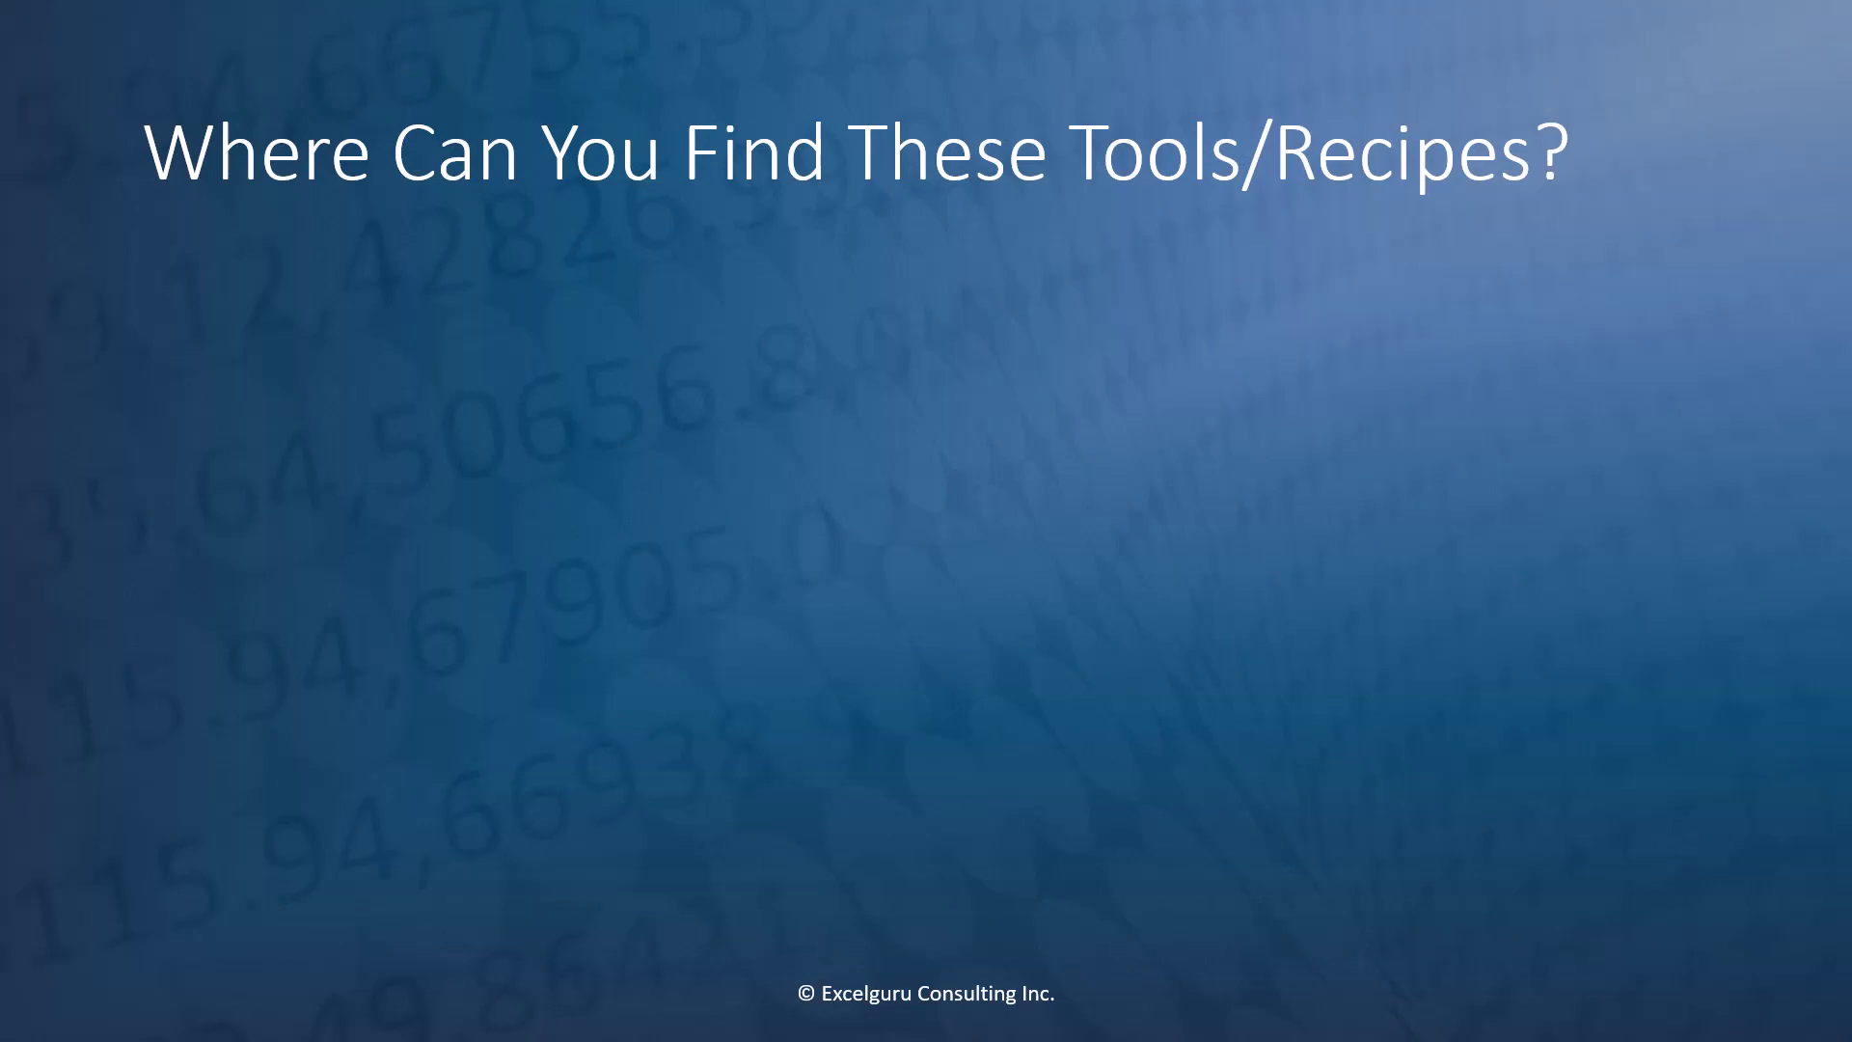
key(Right)
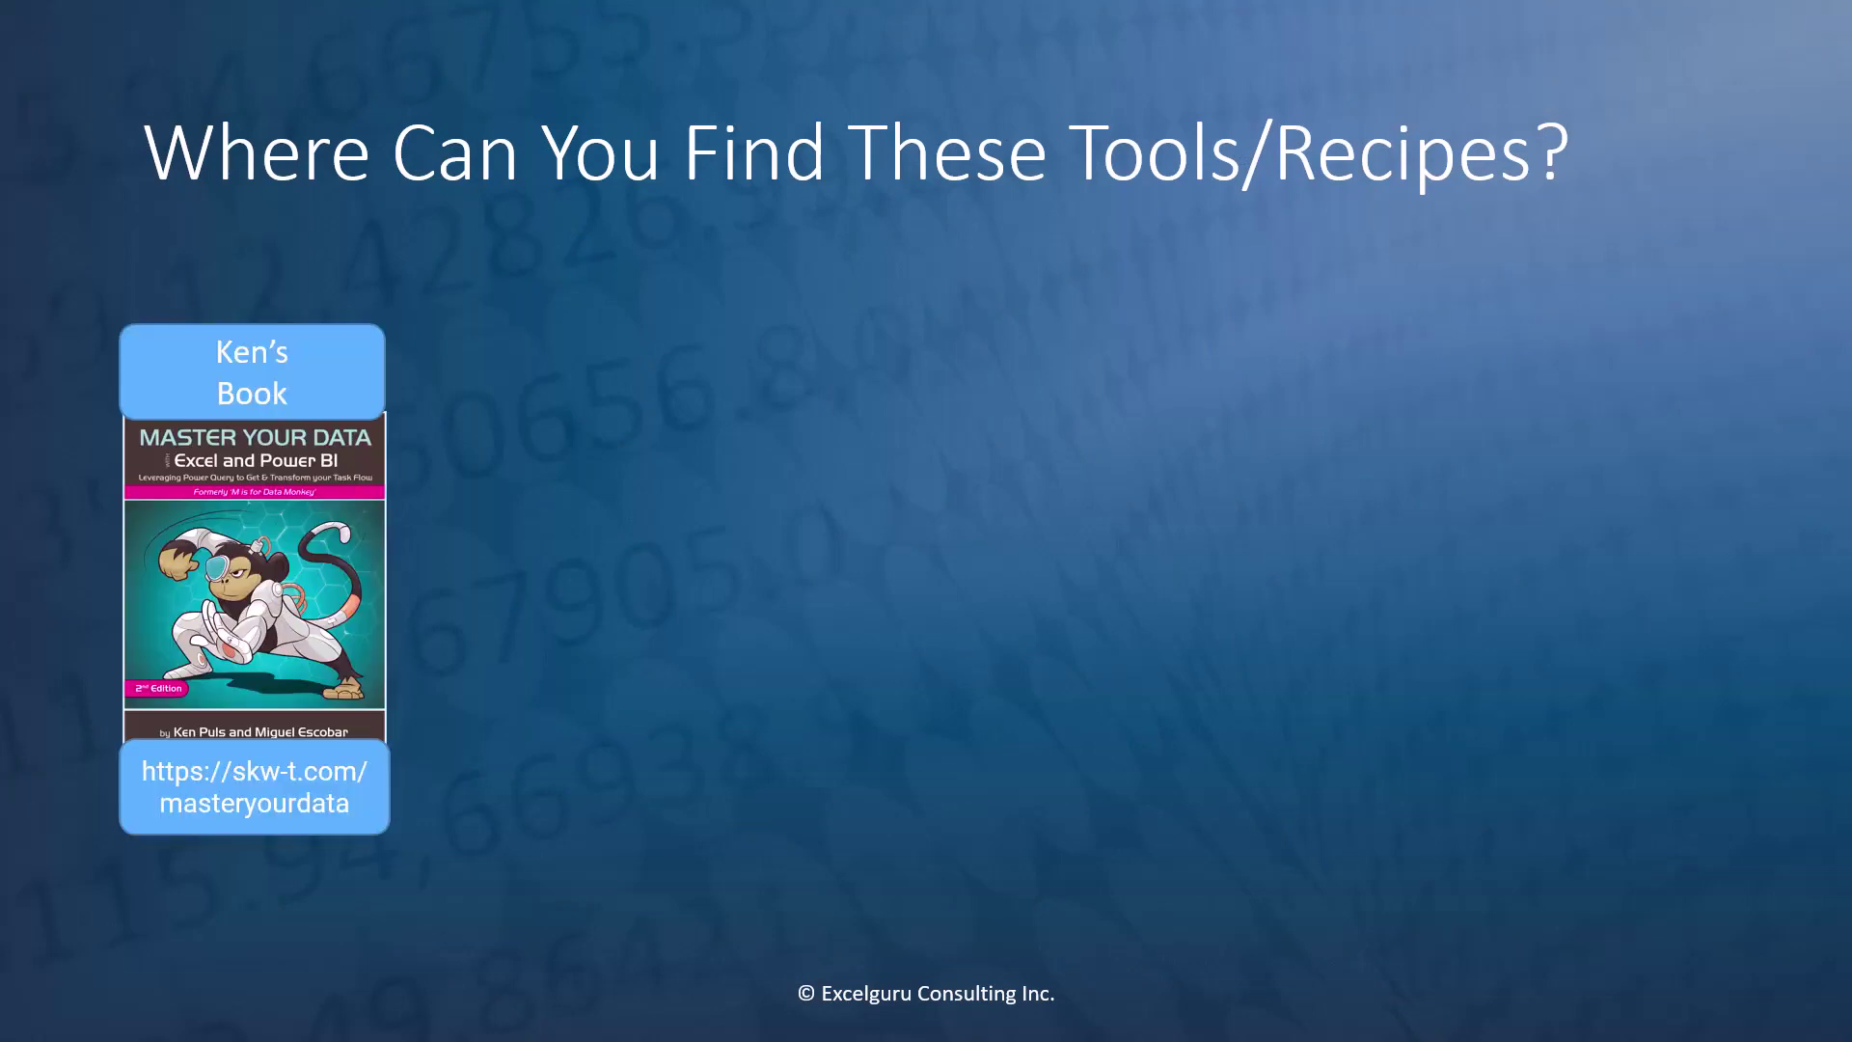